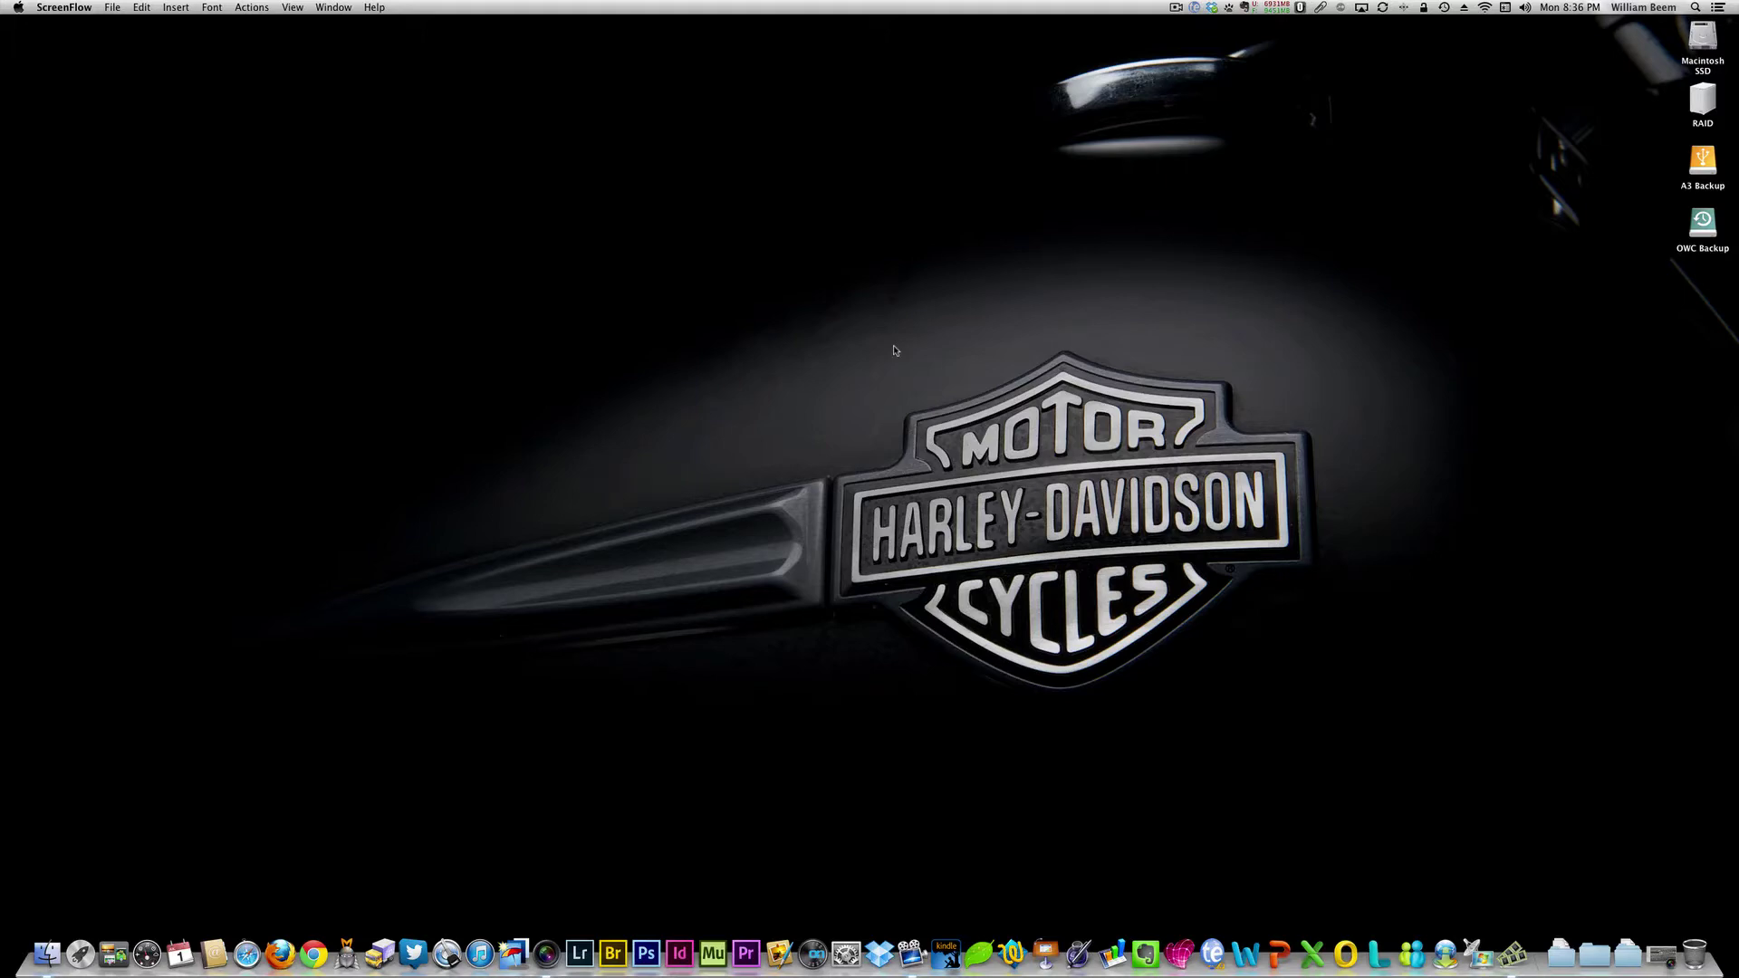
- Launch Aperture and select the WB20812 photo in the Disney project
{"action": "left_click", "coordinate": [547, 933]}
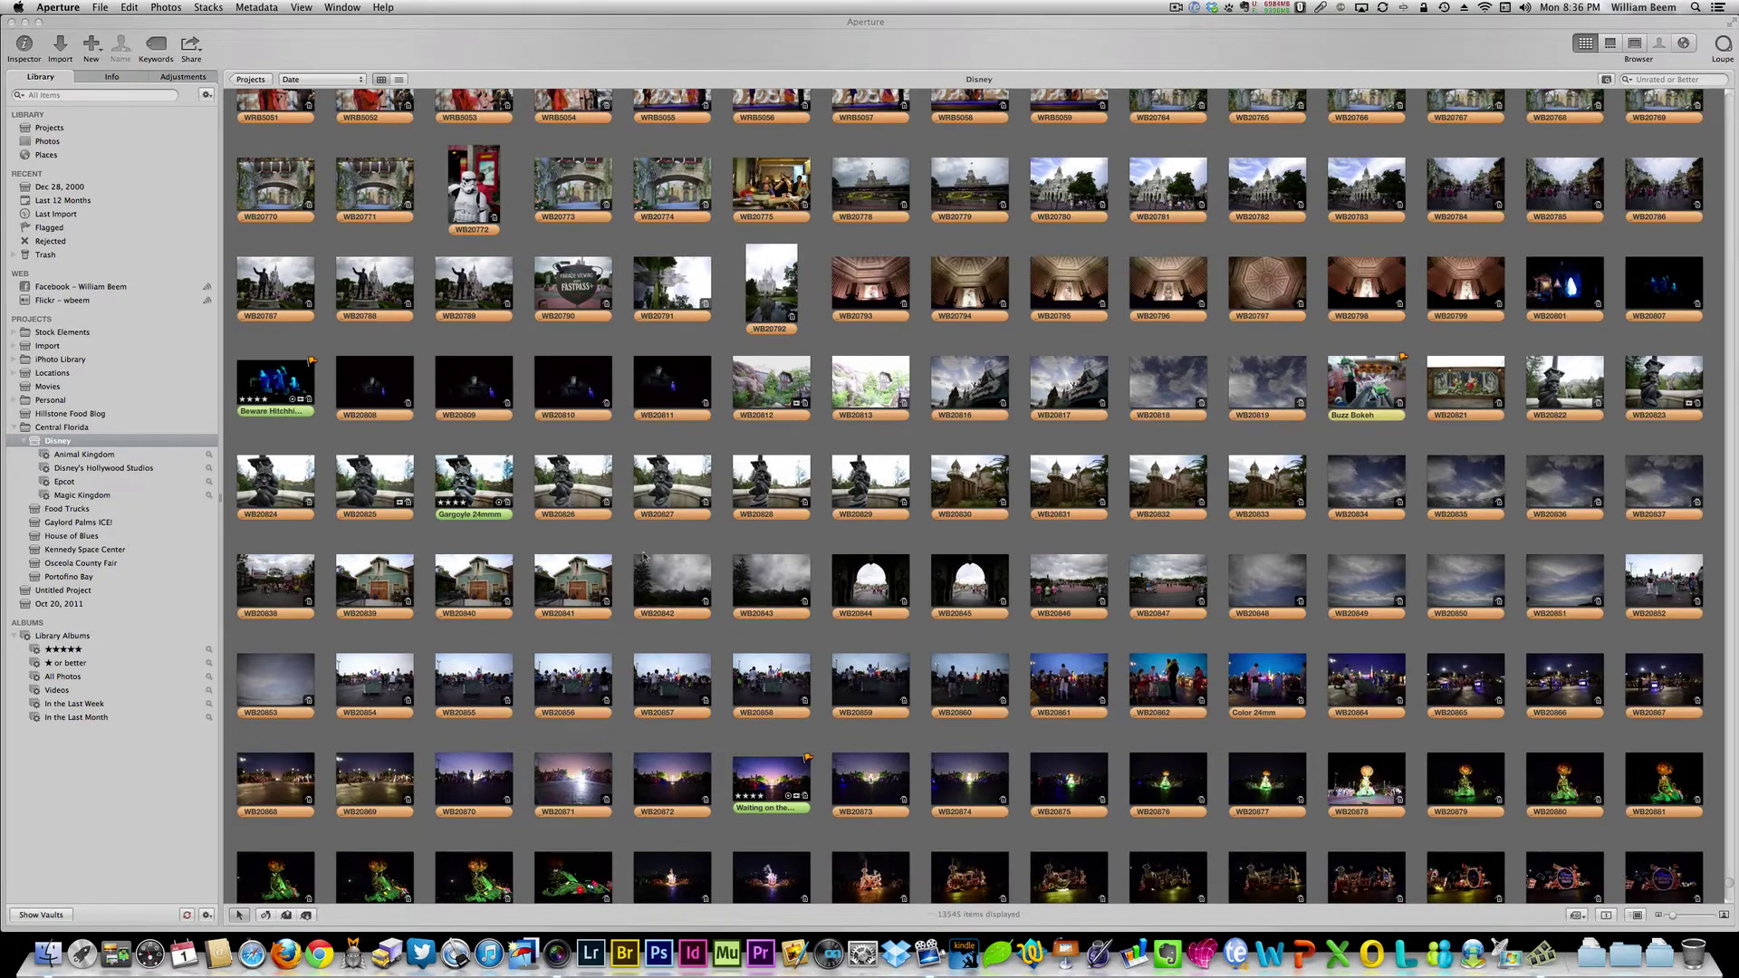
{"action": "left_click", "coordinate": [782, 373]}
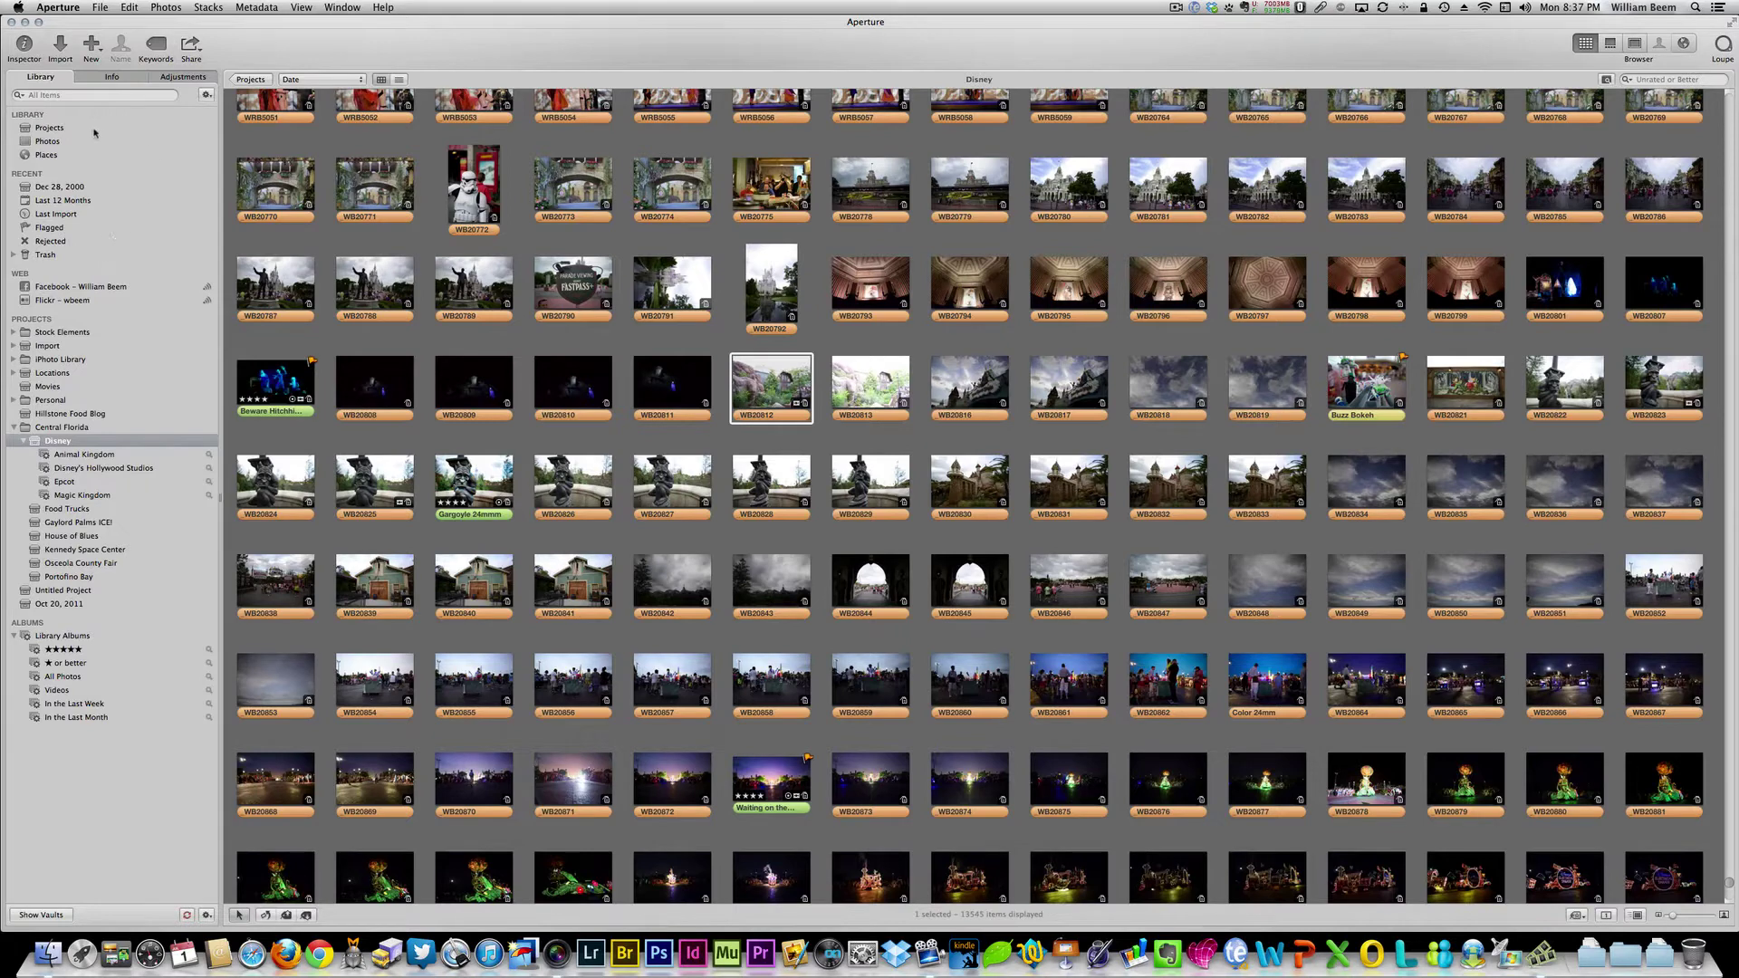
{"action": "left_click", "coordinate": [60, 7]}
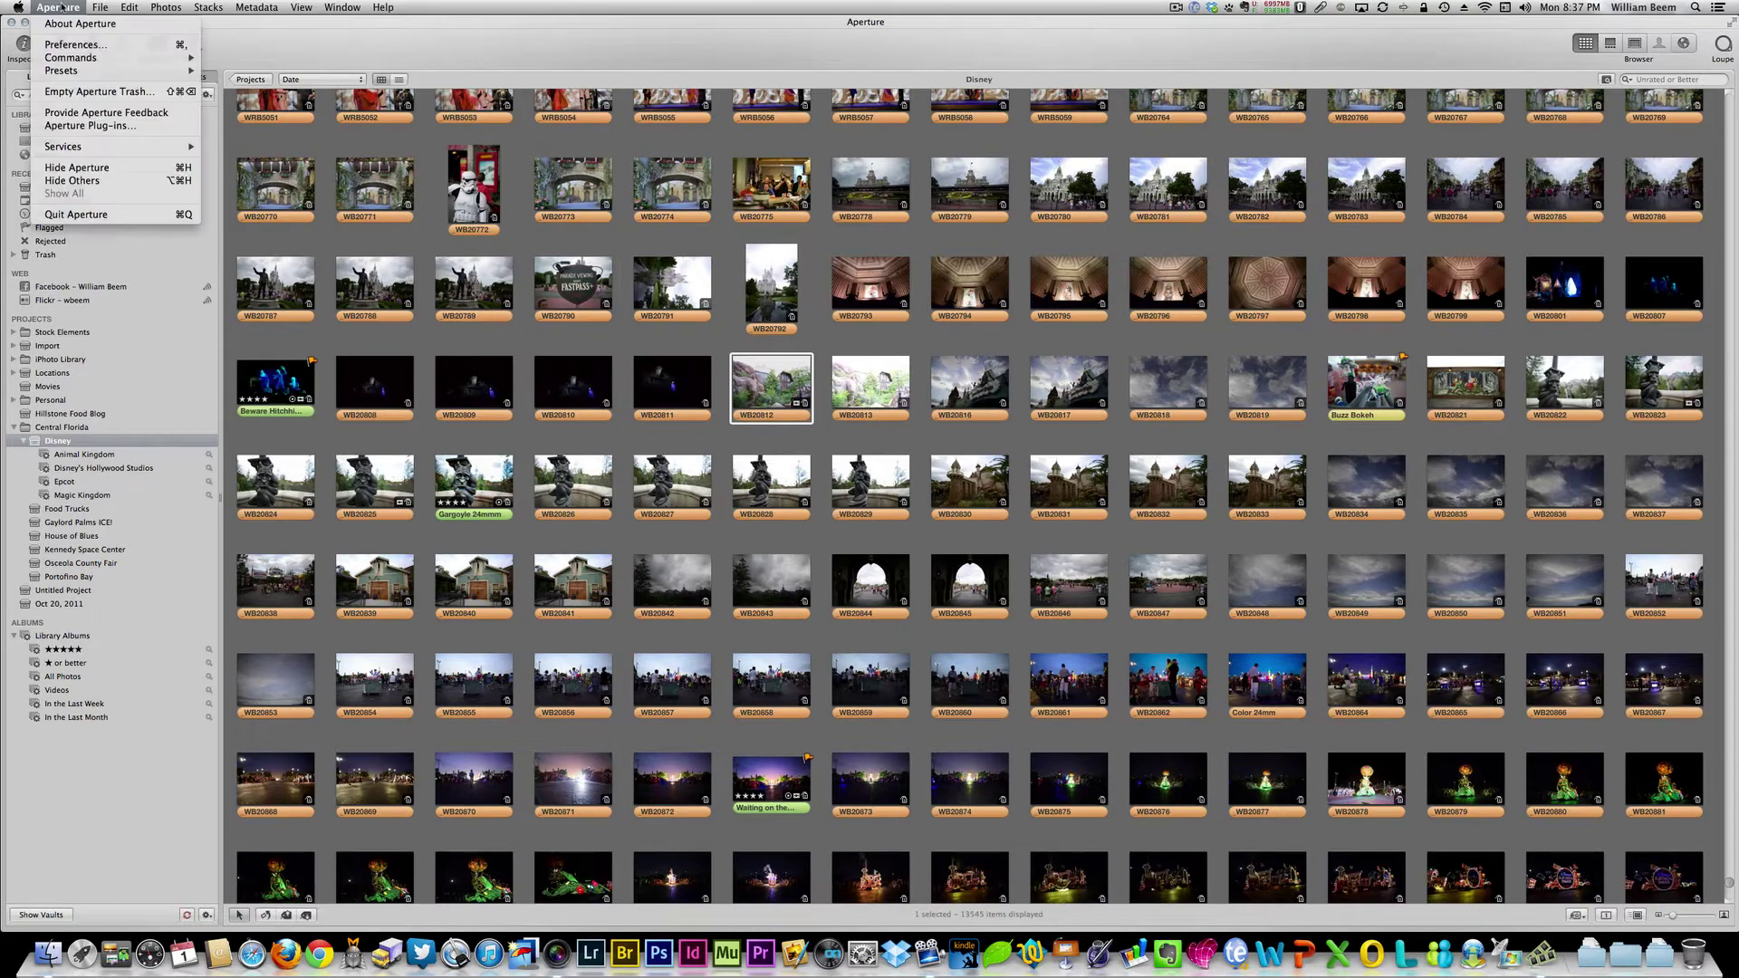
{"action": "left_click", "coordinate": [86, 45]}
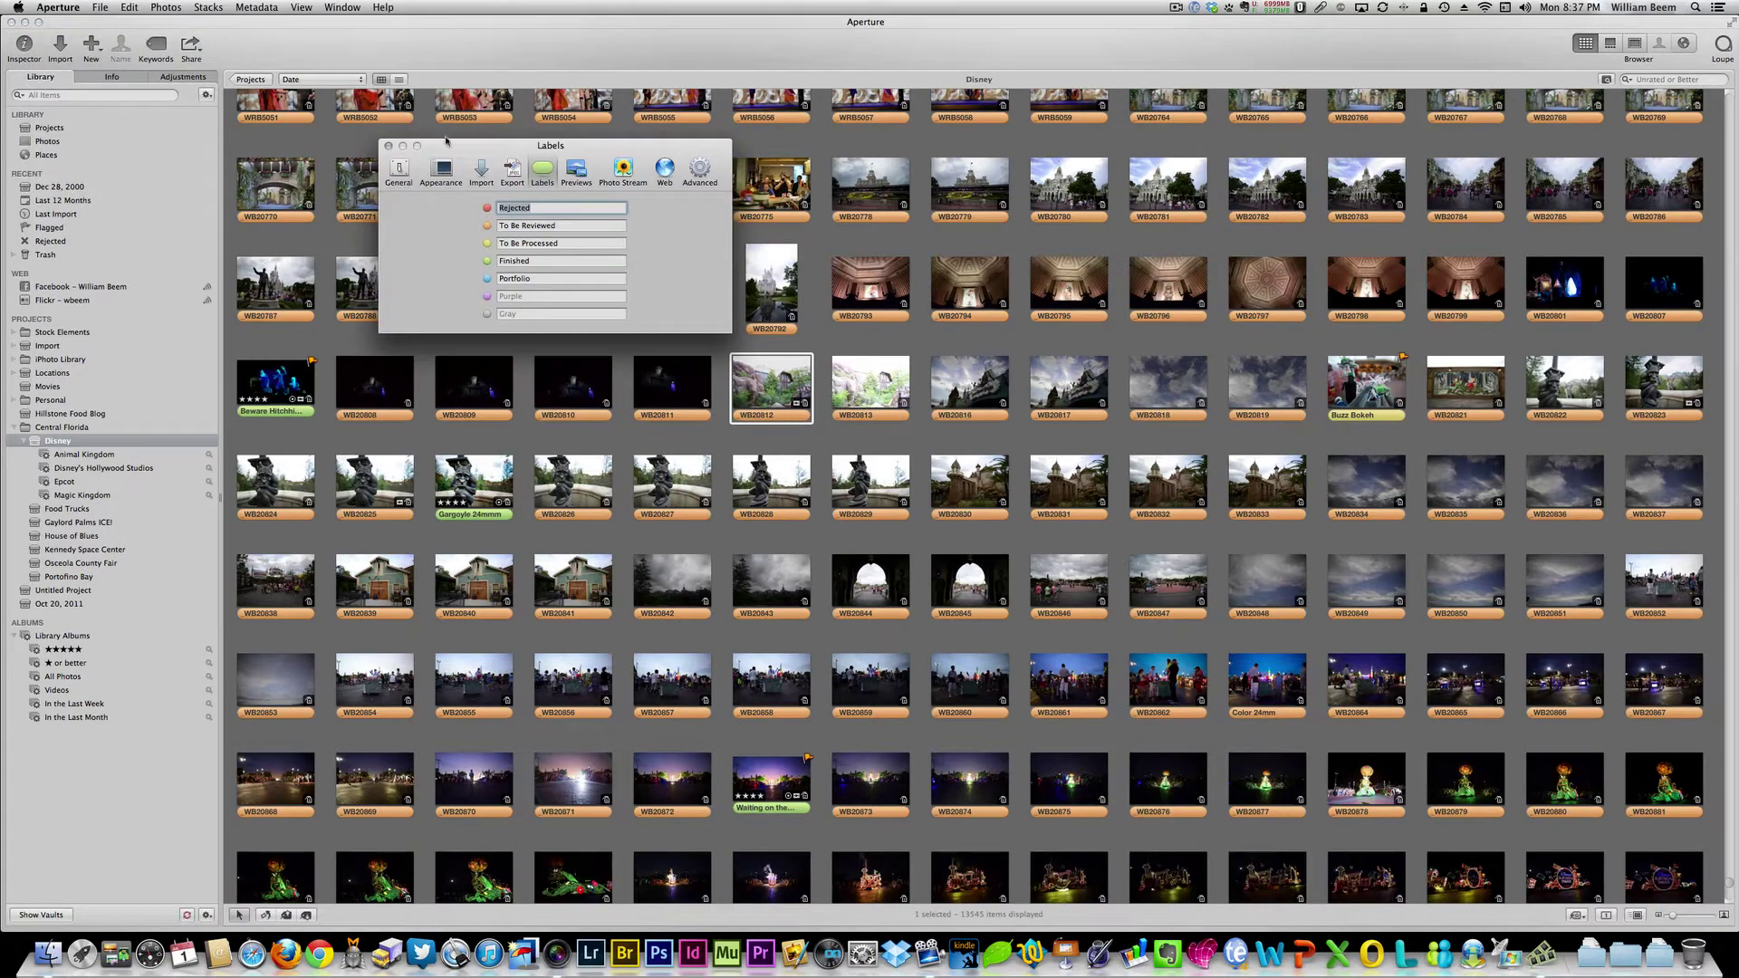
{"action": "left_click_drag", "start_coordinate": [446, 142], "coordinate": [498, 157]}
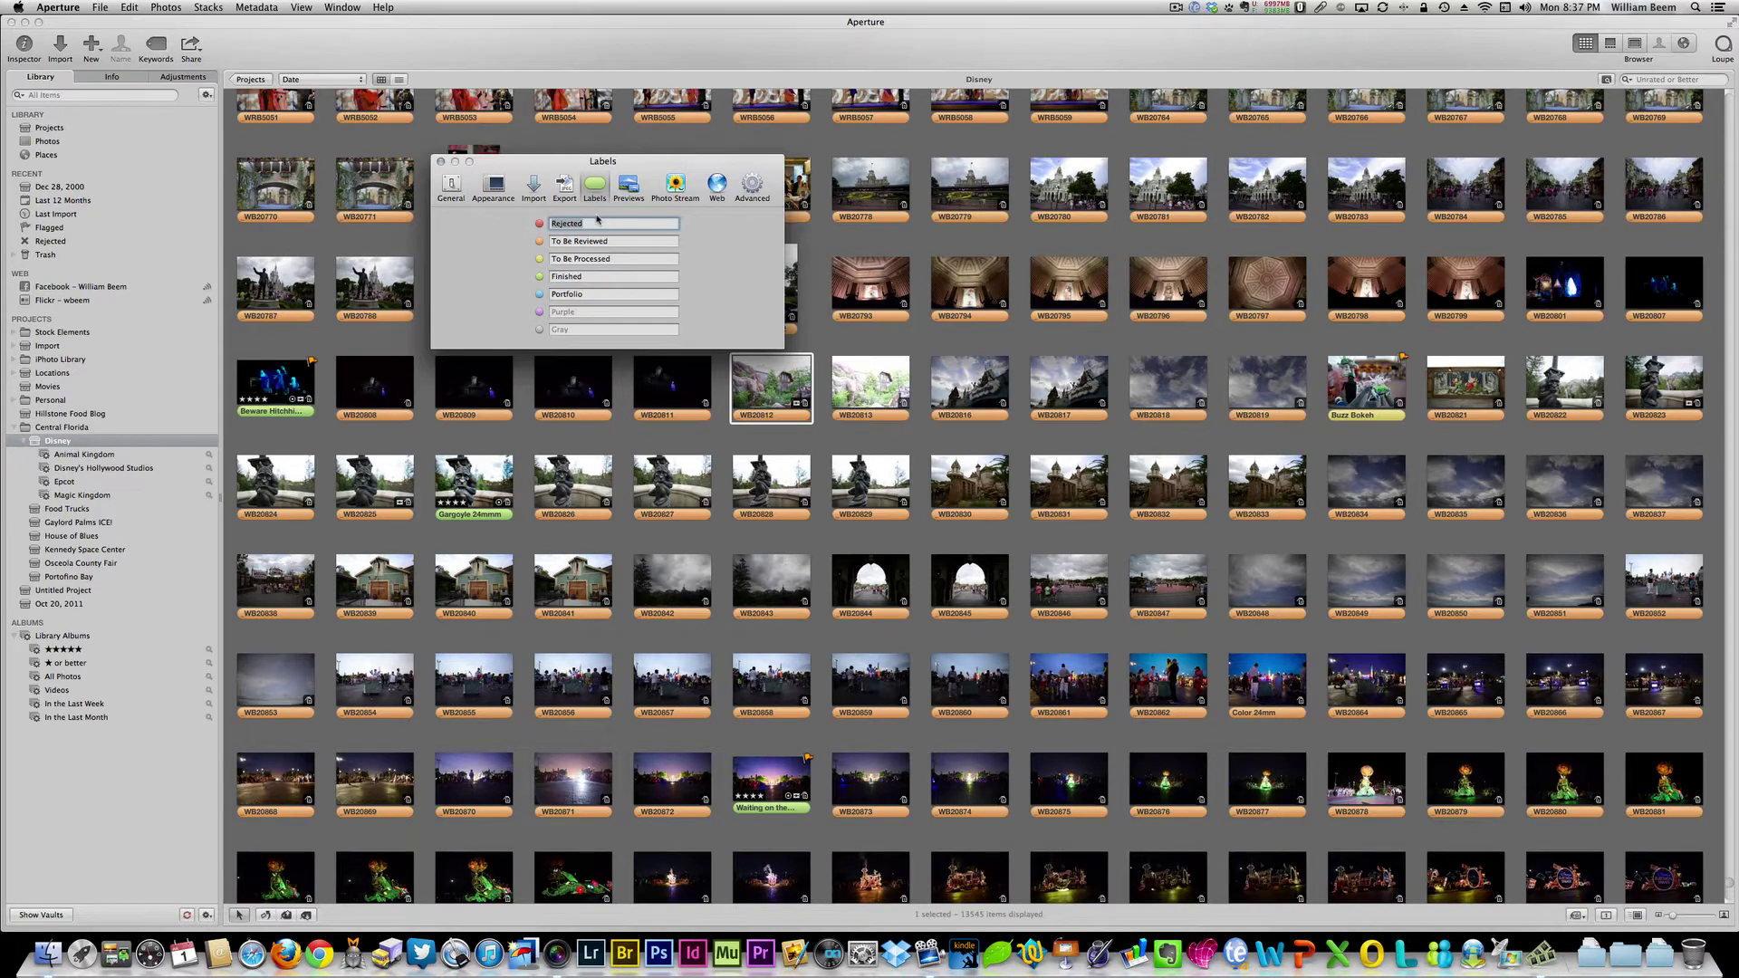
{"action": "left_click", "coordinate": [632, 241]}
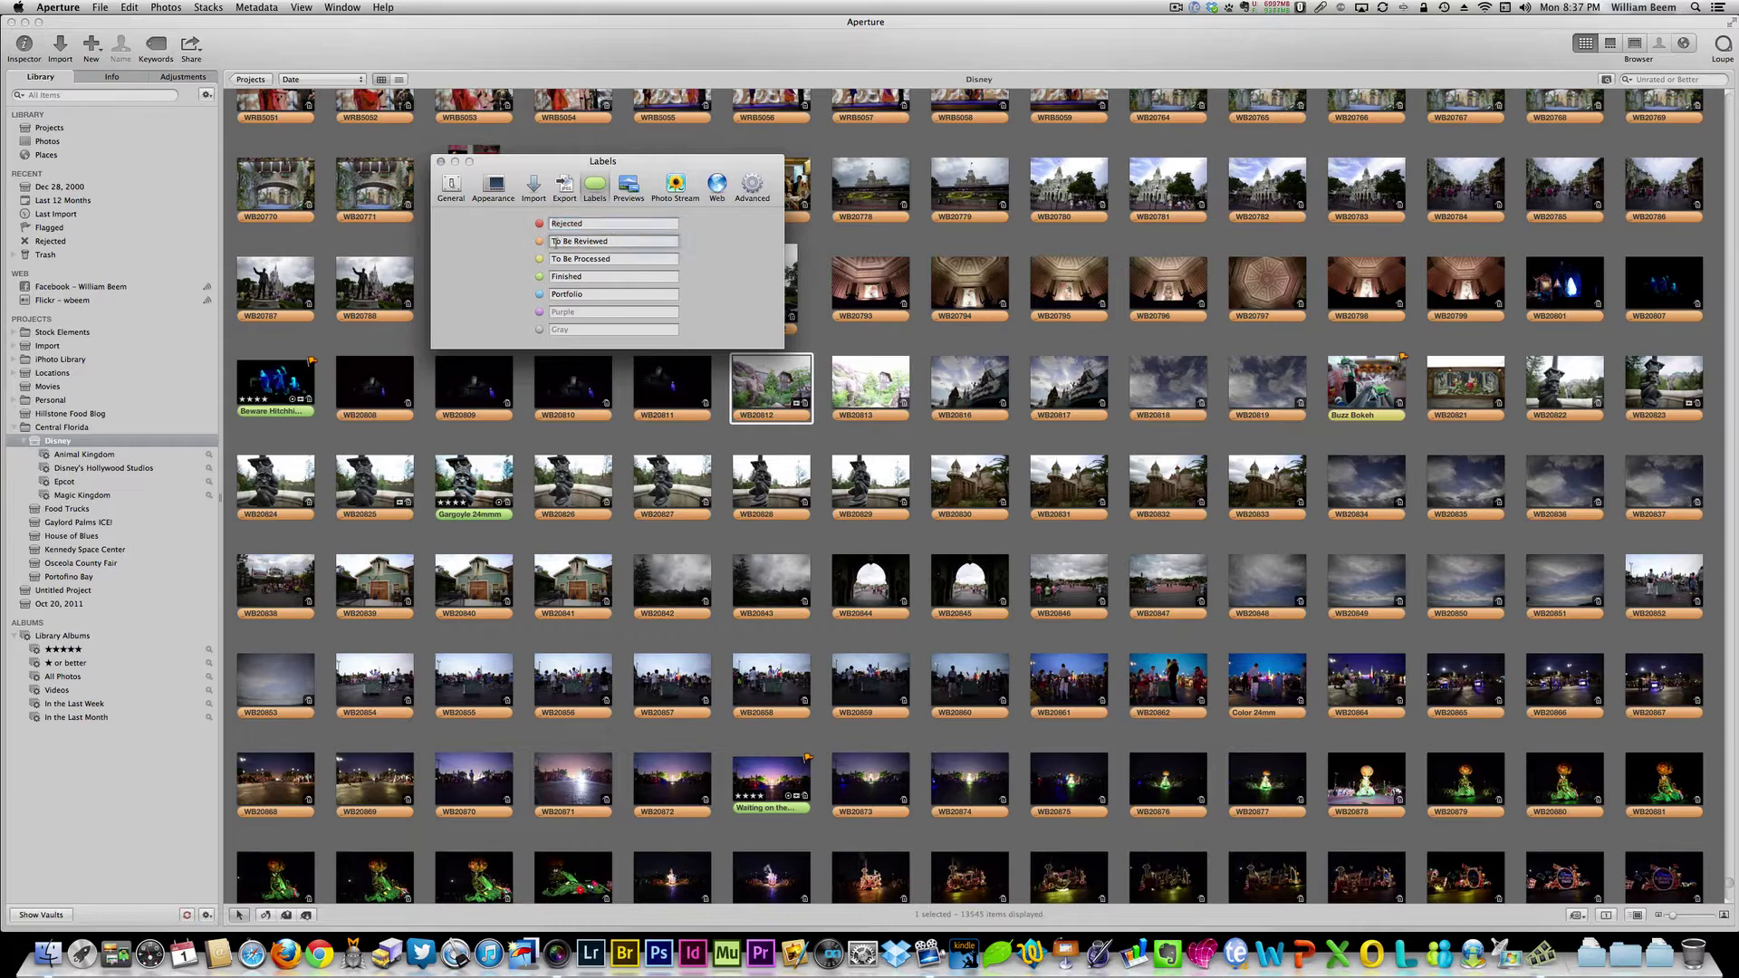
{"action": "left_click_drag", "start_coordinate": [614, 240], "coordinate": [556, 231]}
{"action": "left_click", "coordinate": [623, 241]}
{"action": "left_click", "coordinate": [624, 260]}
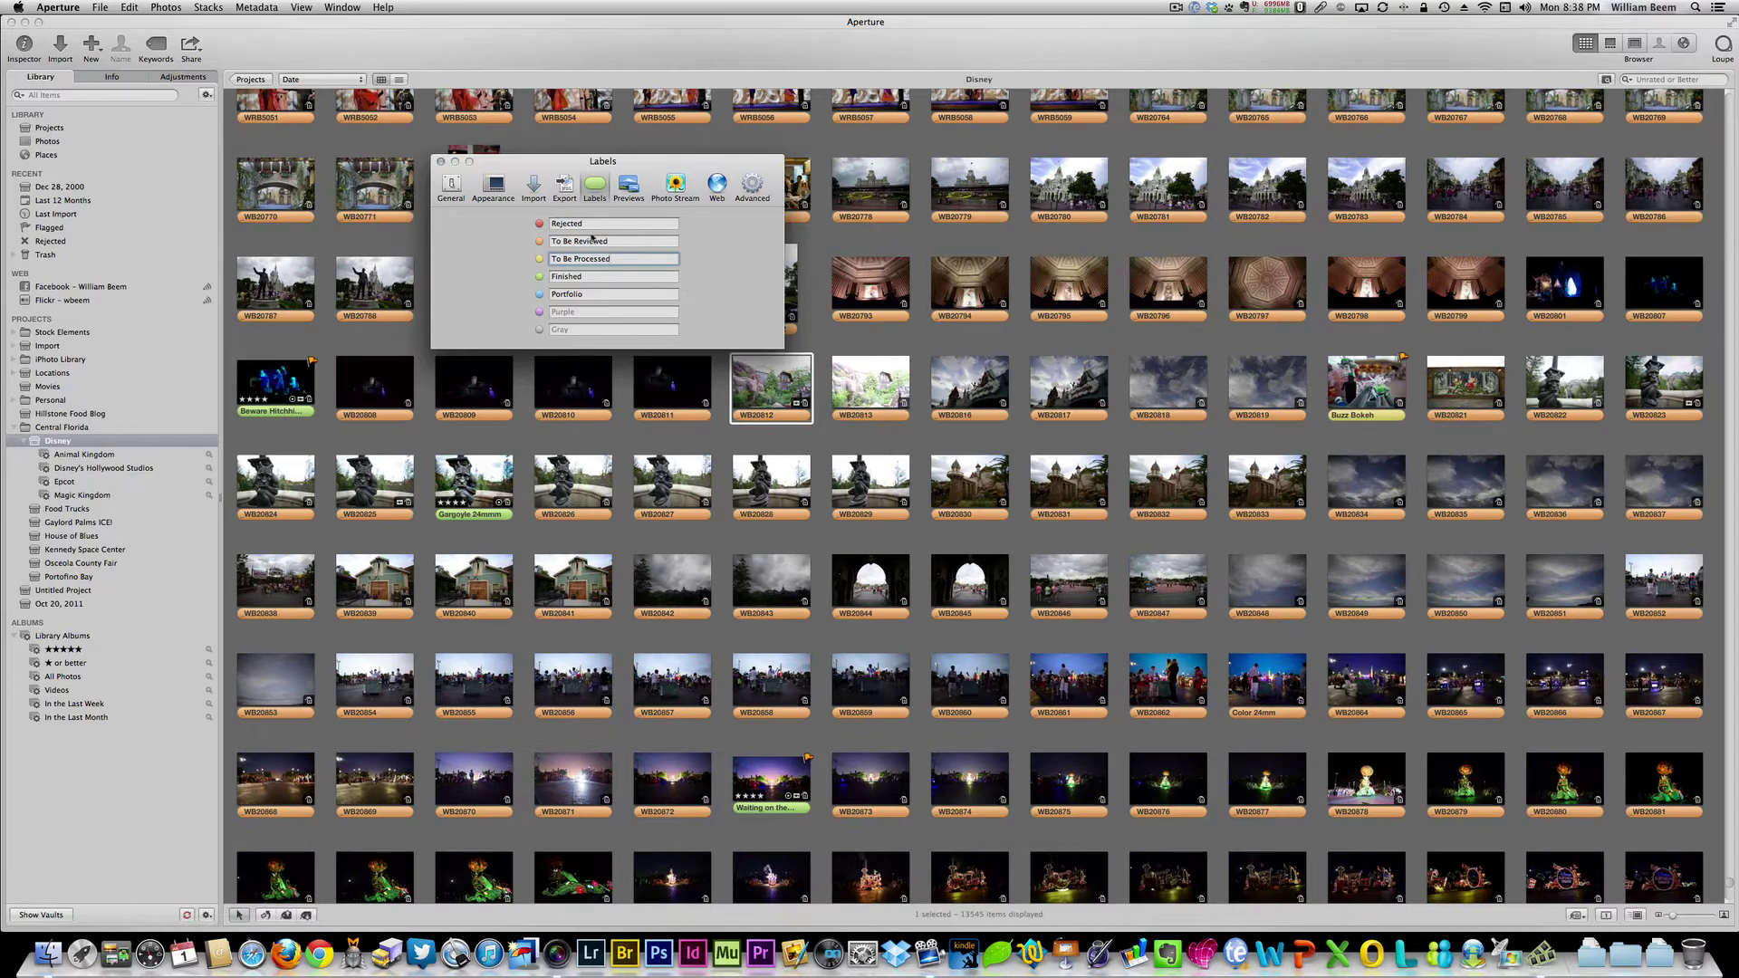
{"action": "left_click", "coordinate": [606, 277]}
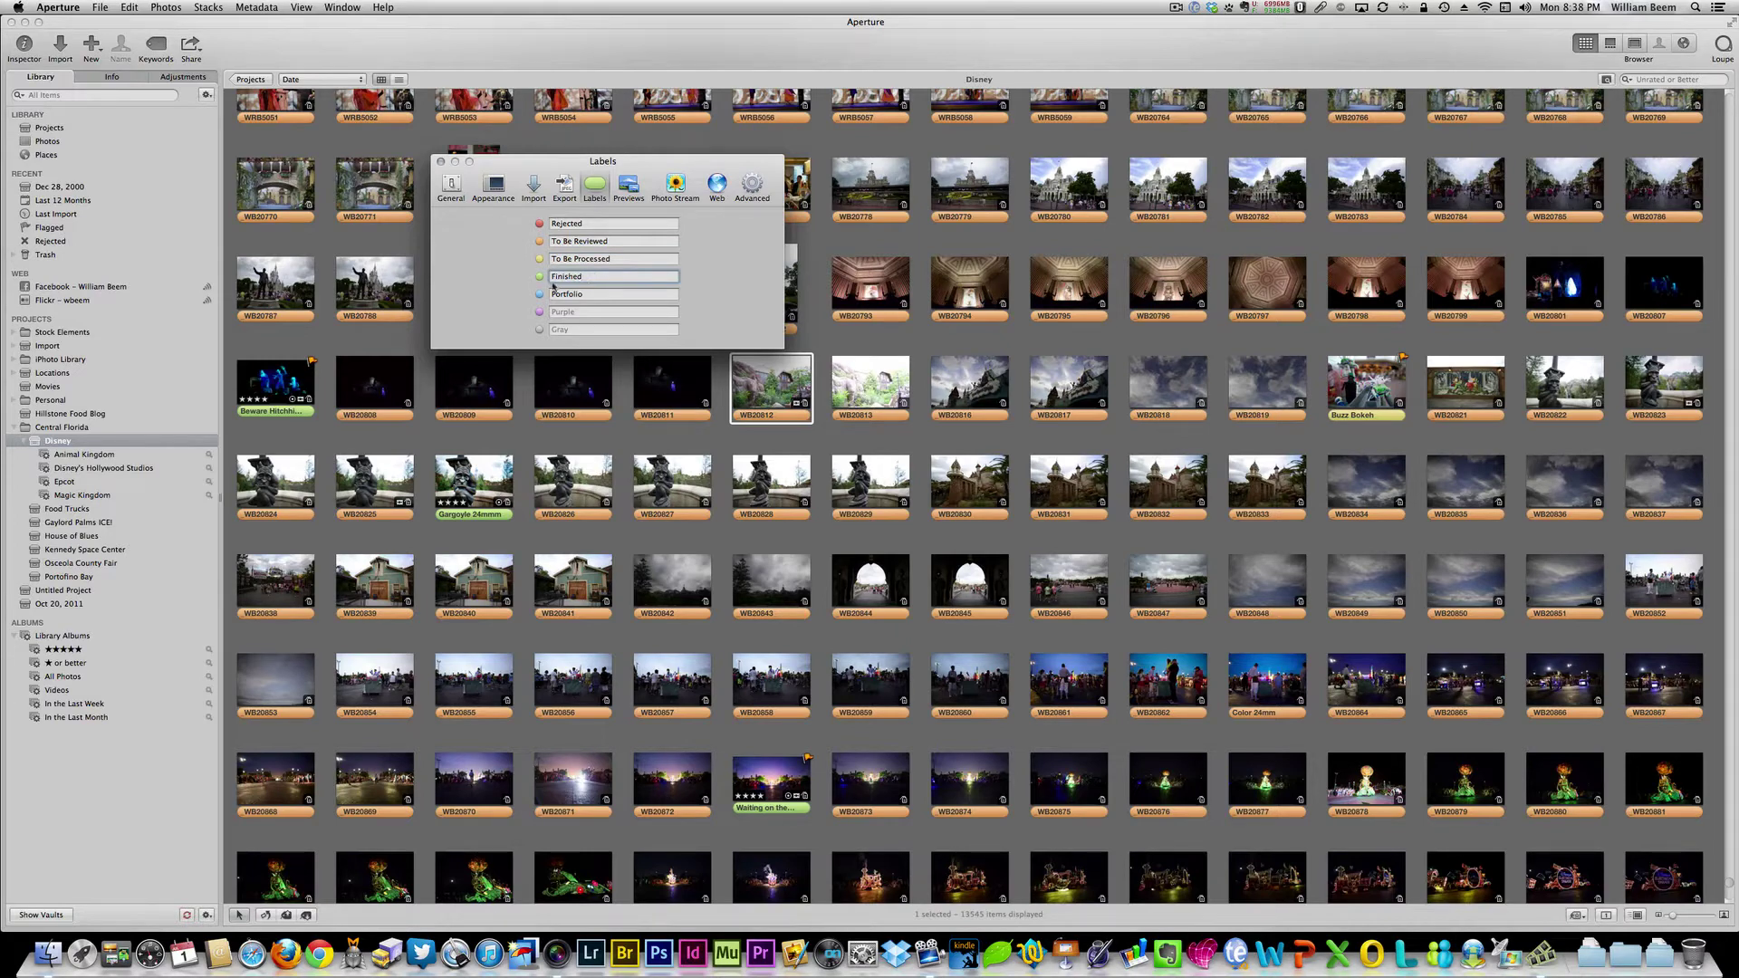
{"action": "left_click", "coordinate": [594, 298]}
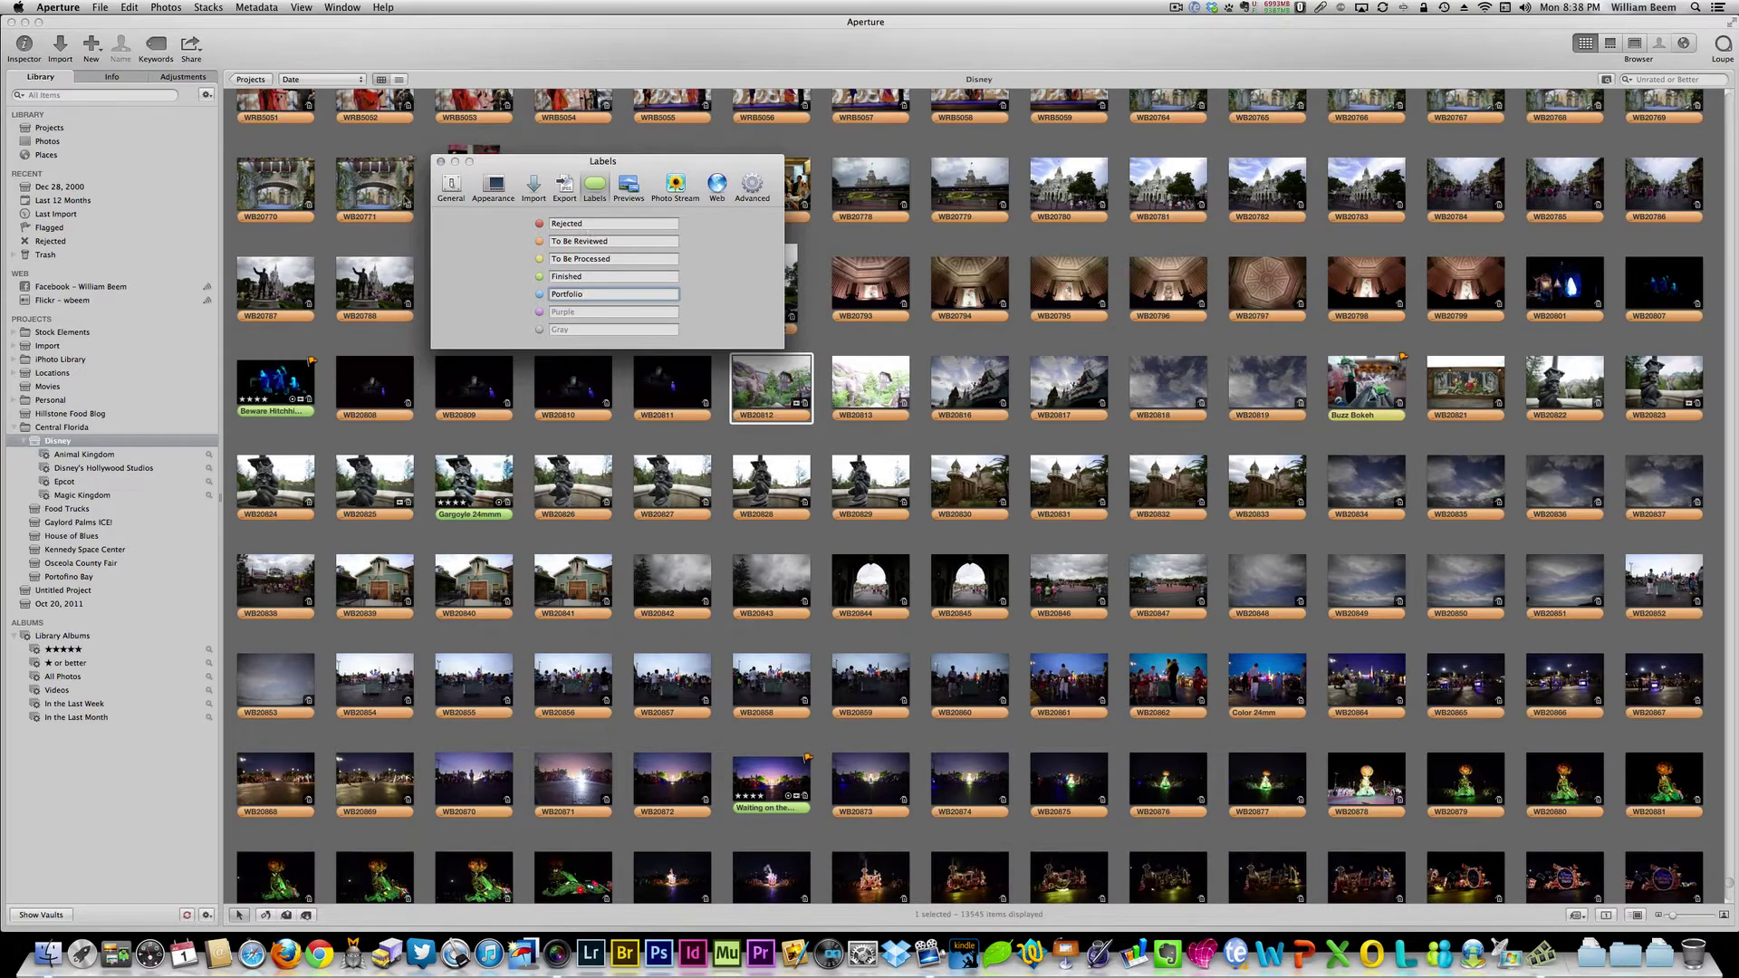
{"action": "left_click", "coordinate": [441, 163]}
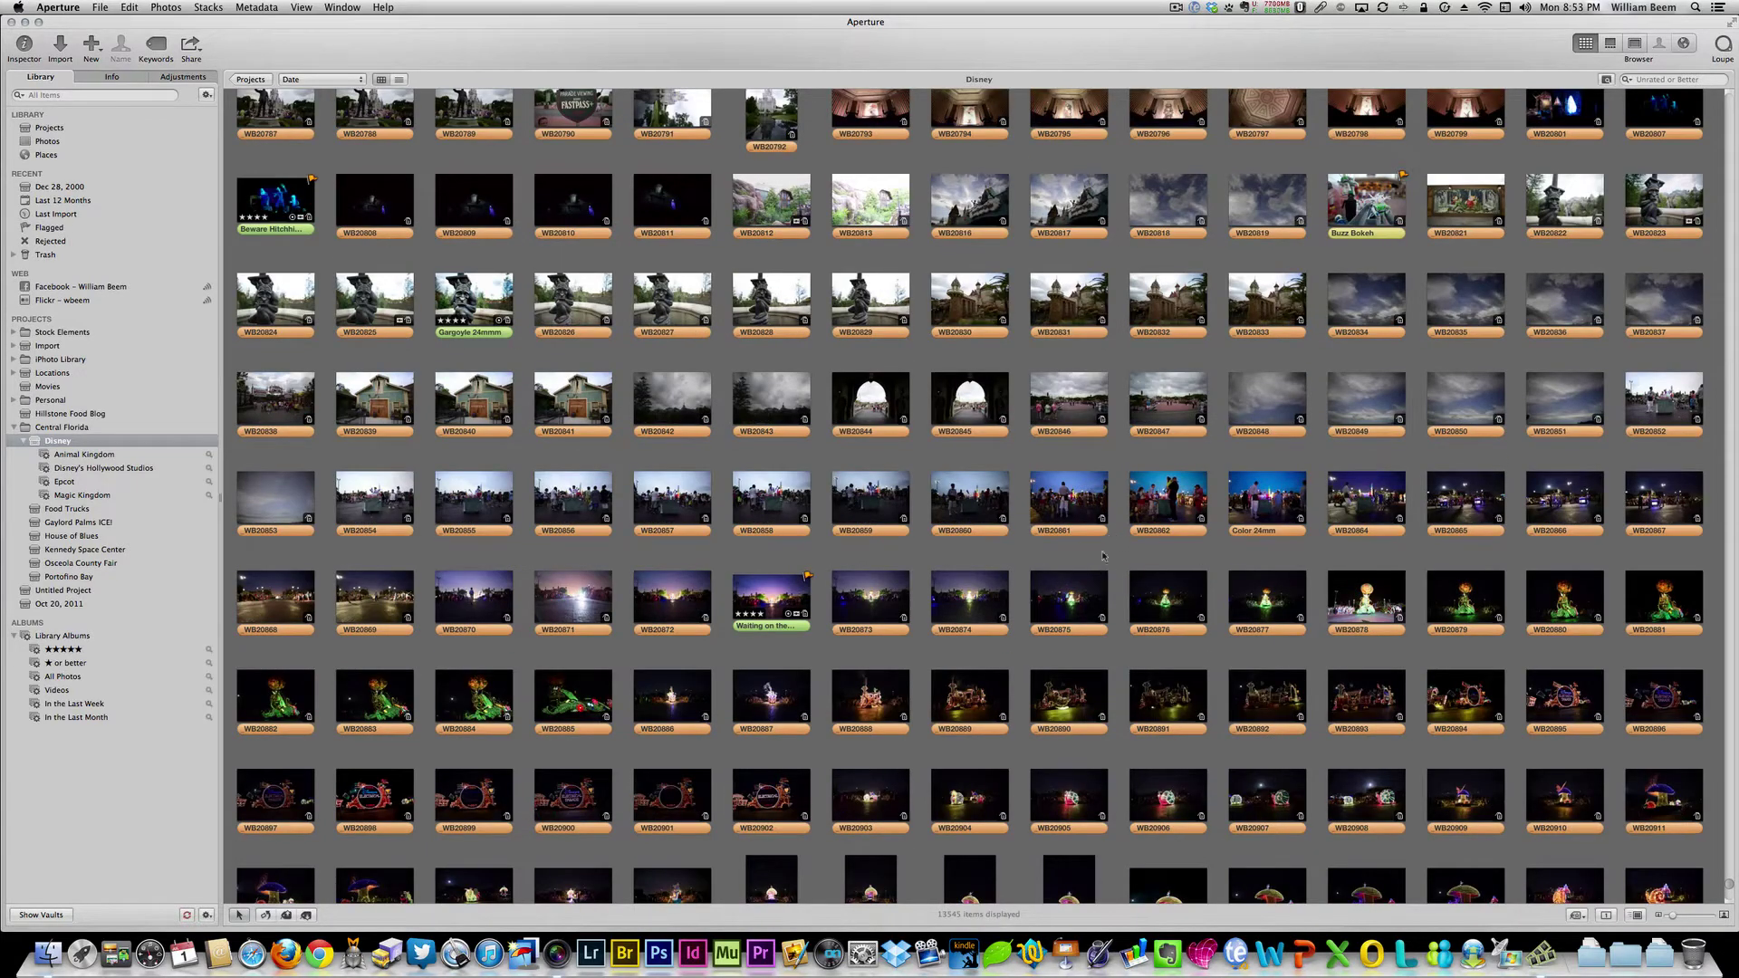
- Label Color 24mm green, then blue, then red, ending on orange To Be Reviewed
{"action": "left_click", "coordinate": [1277, 498]}
{"action": "key", "text": "alt+3"}
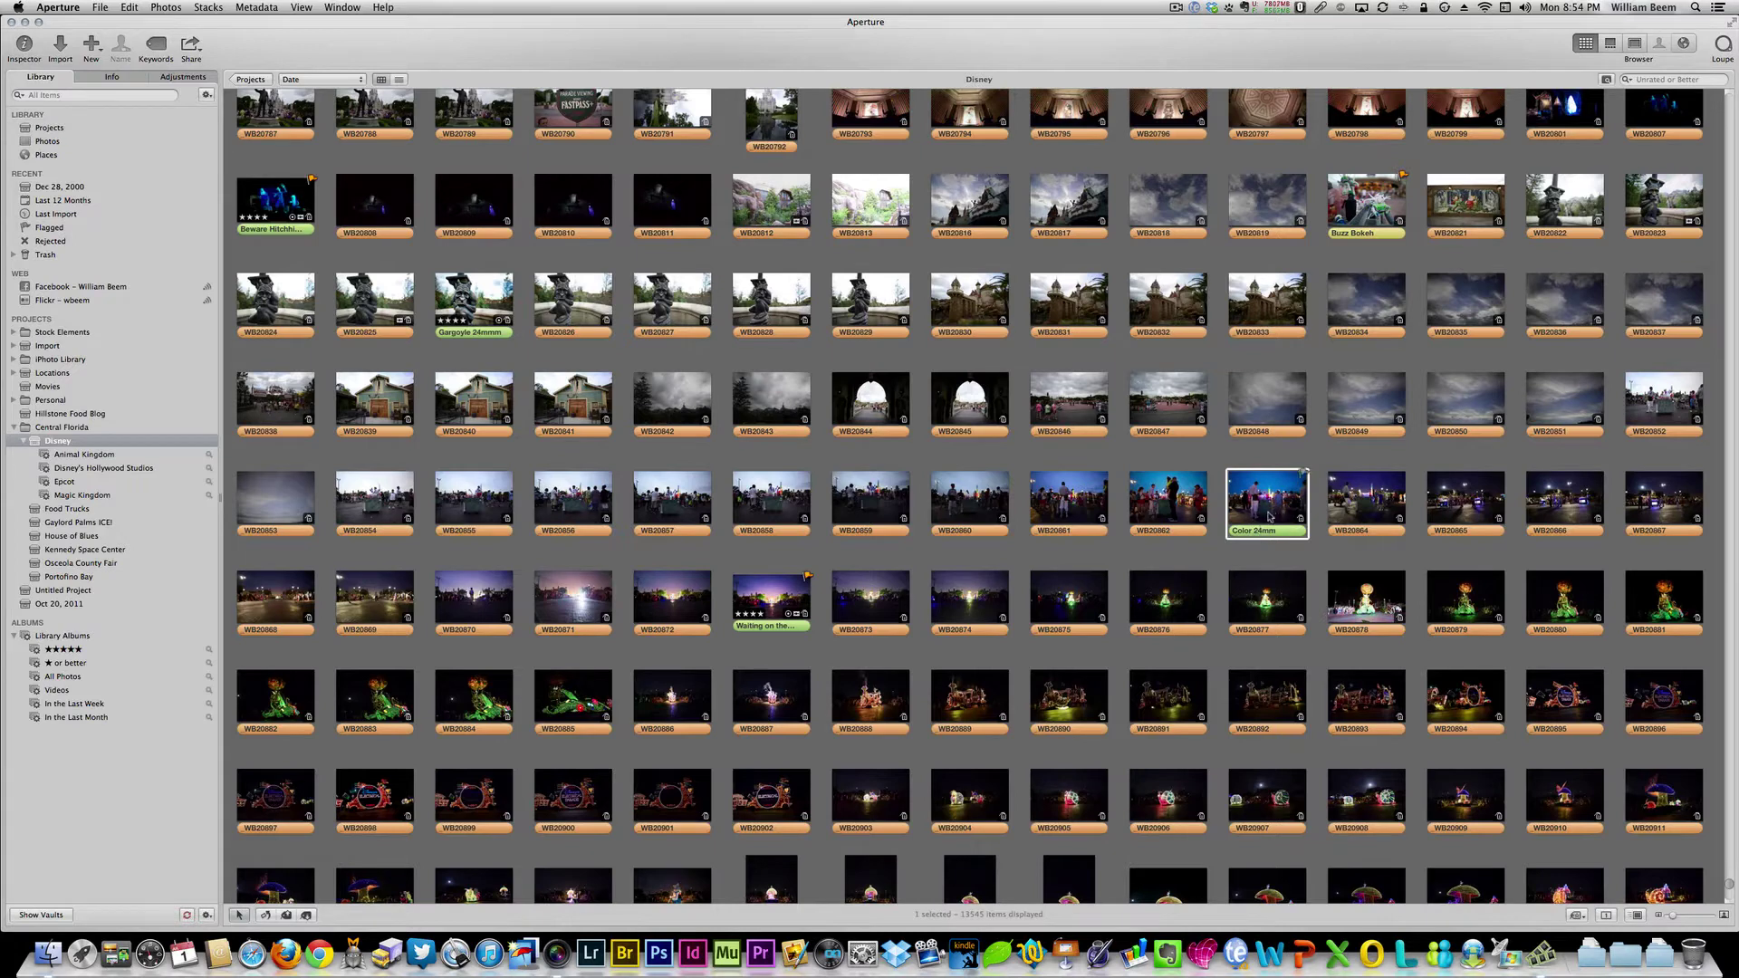
{"action": "key", "text": "alt+5"}
{"action": "key", "text": "alt+1"}
{"action": "key", "text": "alt+0"}
- Filter the Disney project by the green Finished color label, then close the filter rules
{"action": "left_click", "coordinate": [1607, 80]}
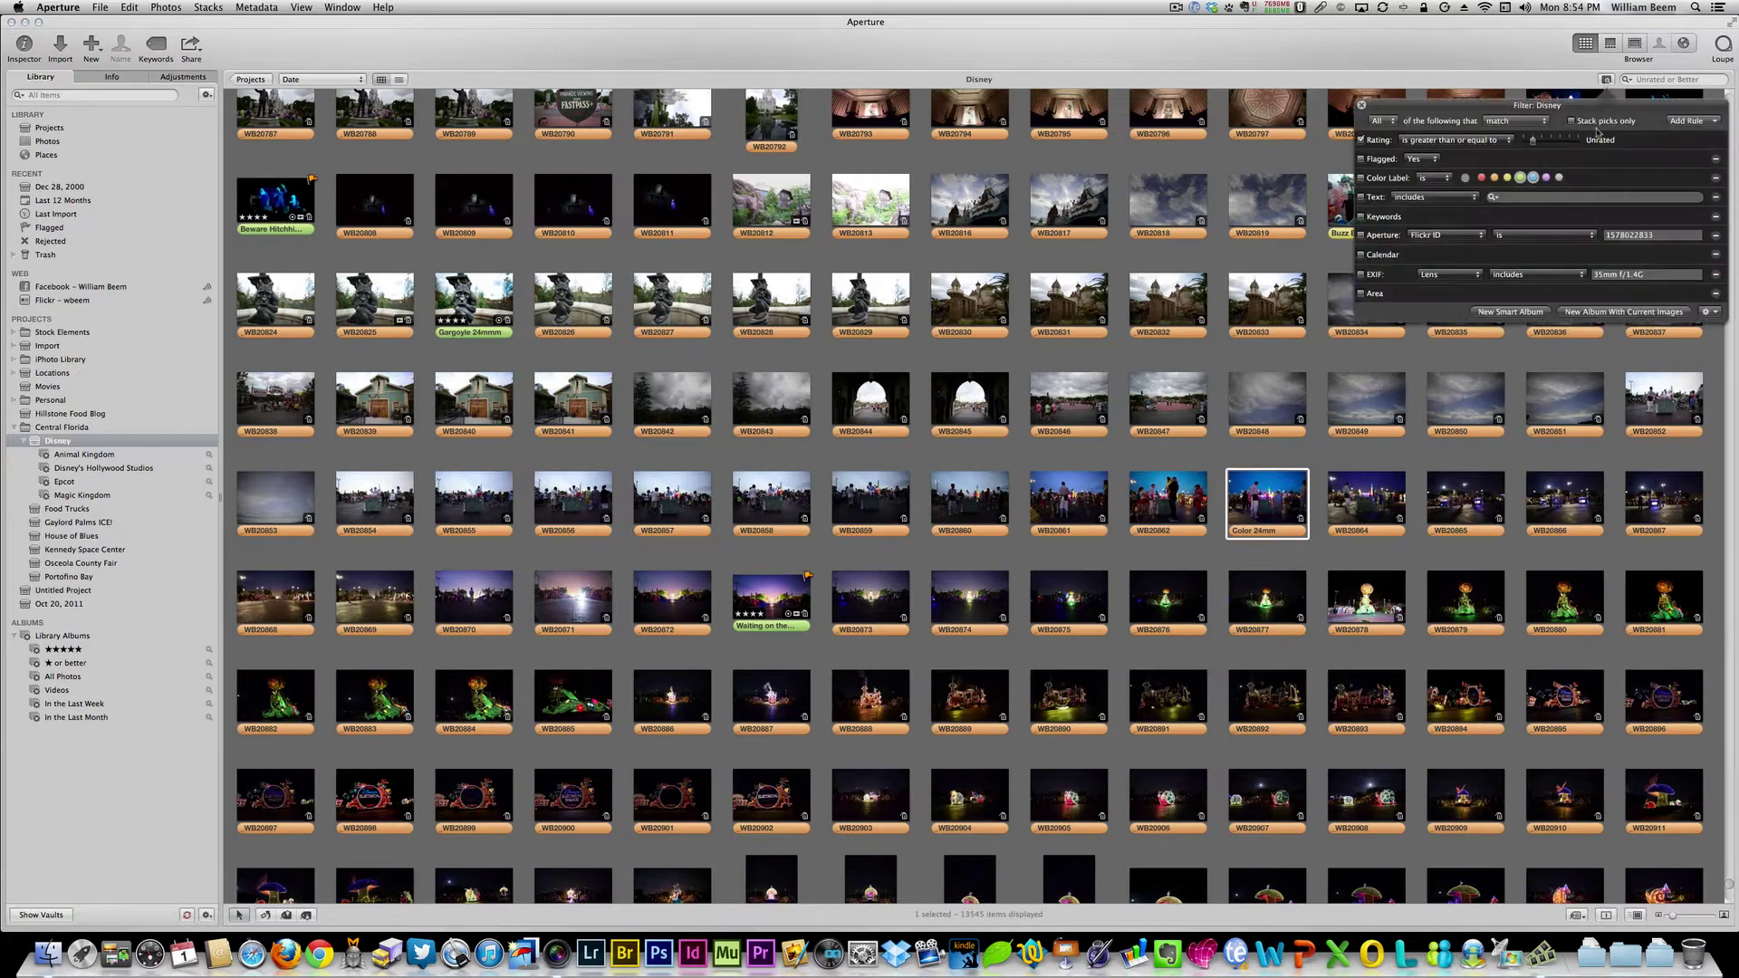
{"action": "left_click", "coordinate": [1361, 178]}
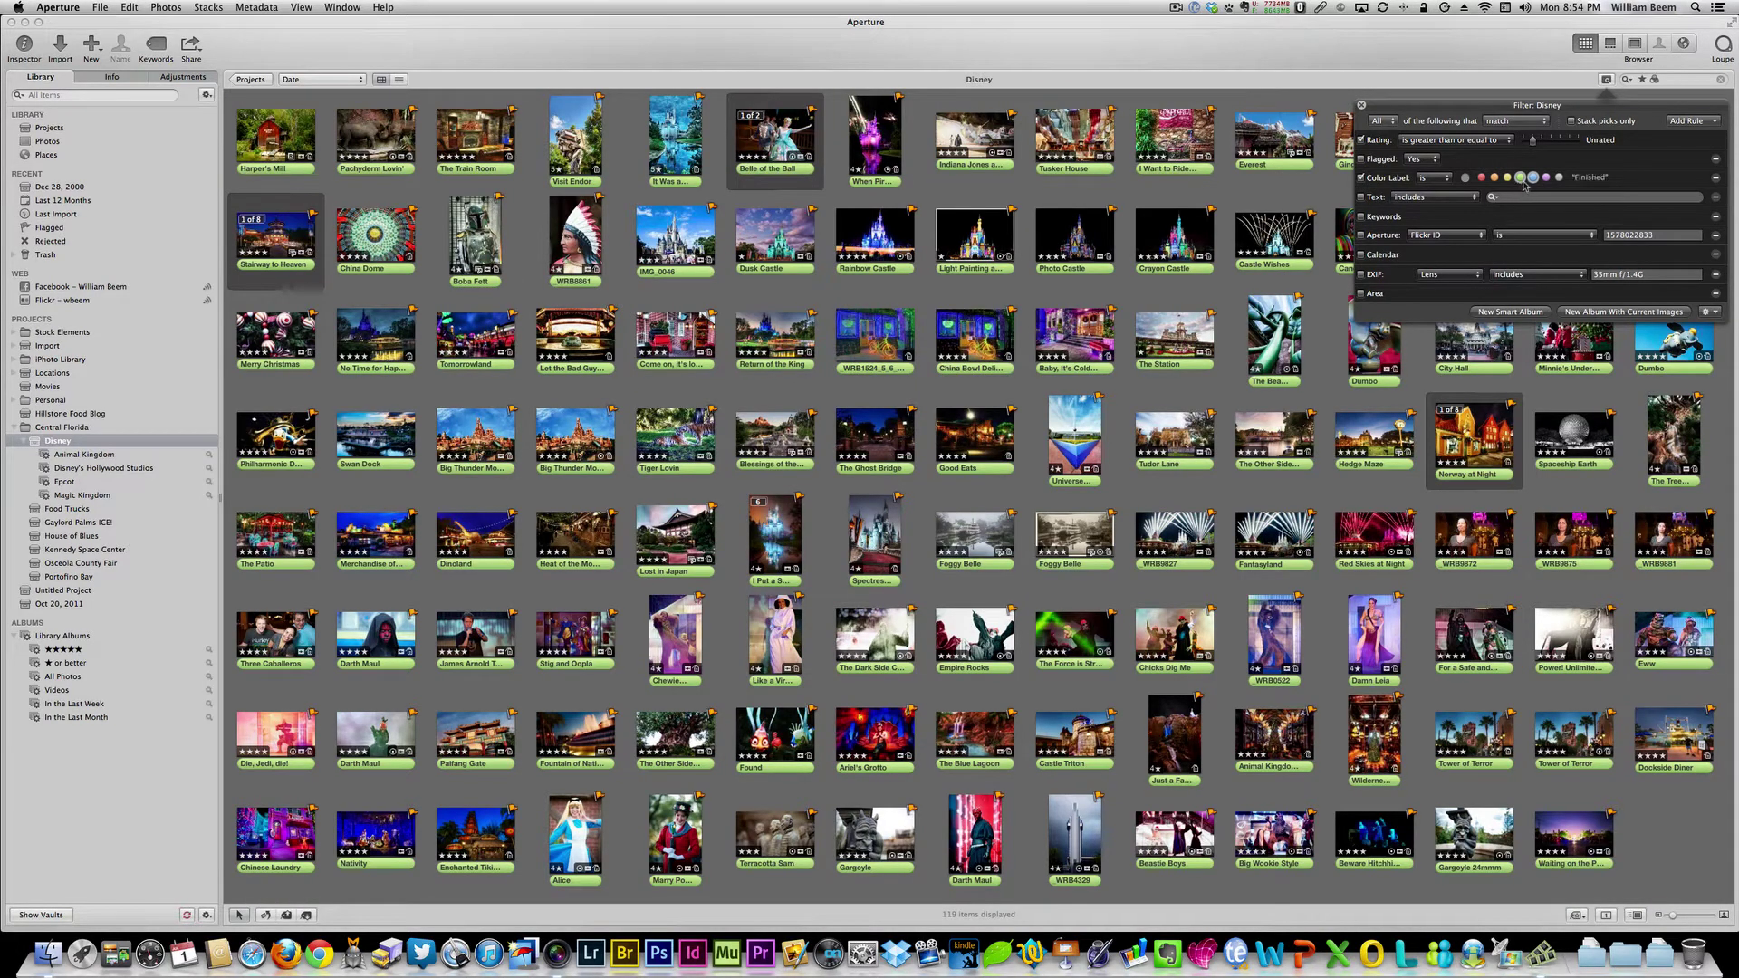
{"action": "left_click", "coordinate": [1520, 178]}
{"action": "left_click", "coordinate": [1520, 178]}
{"action": "left_click", "coordinate": [1519, 178]}
{"action": "left_click", "coordinate": [1361, 105]}
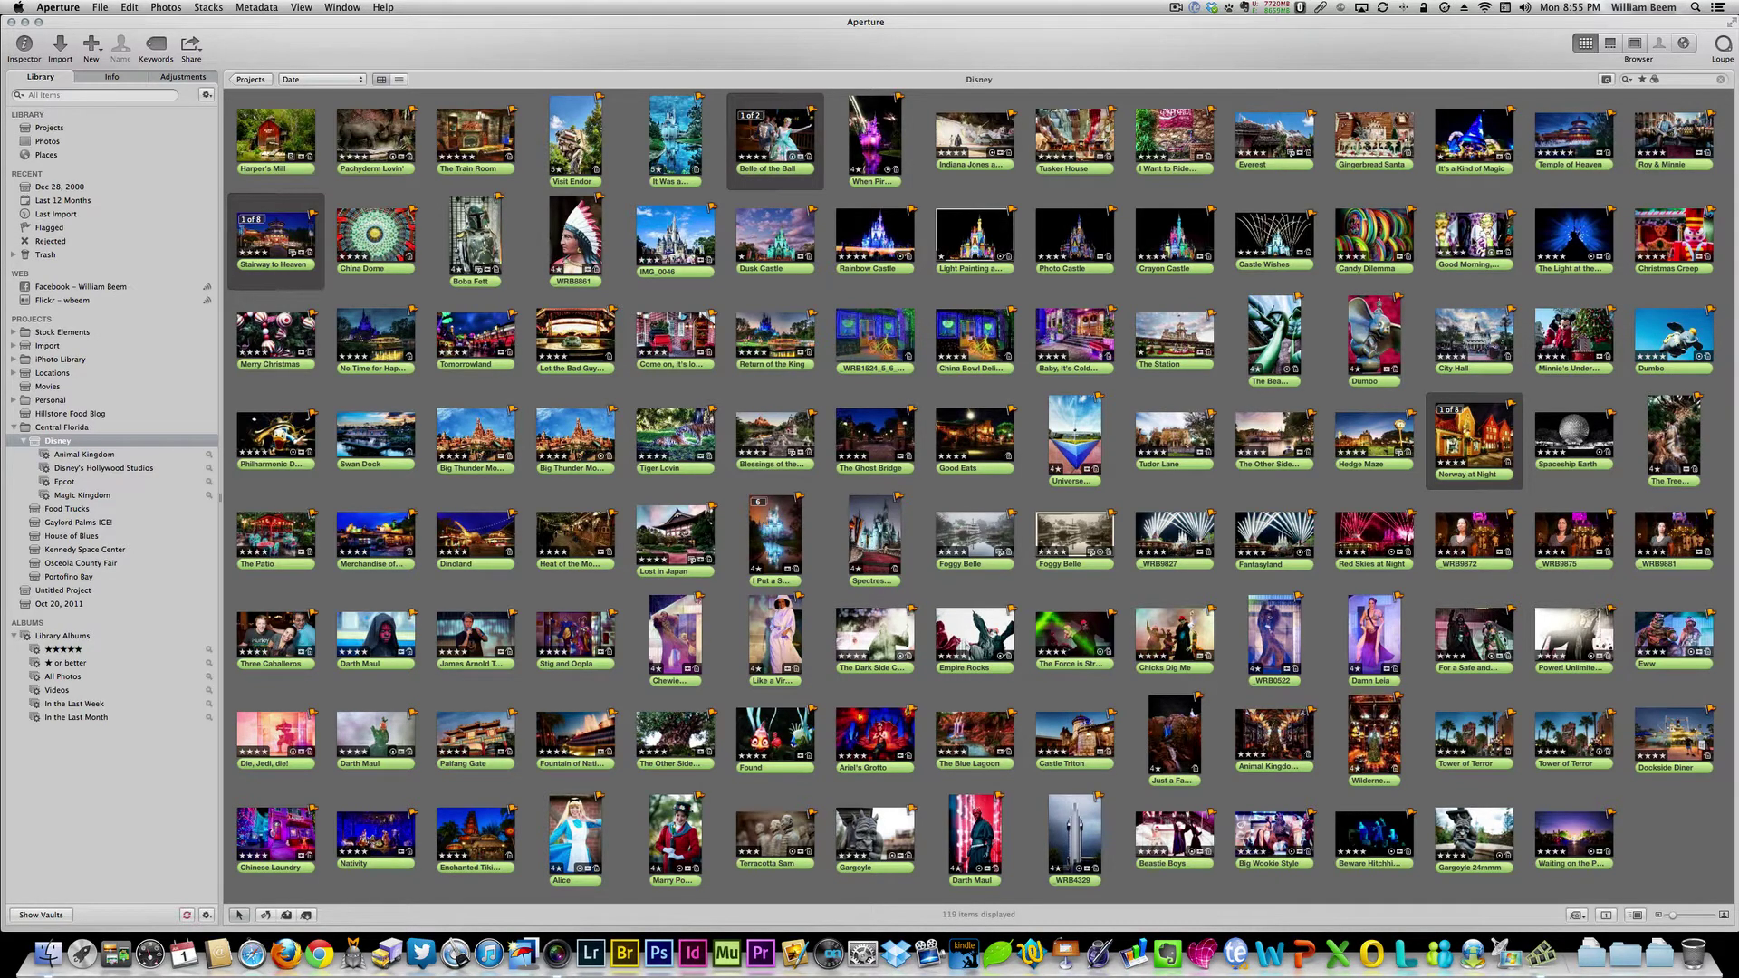
- Select all 119 filtered photos and create an album from them named 'My Disney Photos'
{"action": "left_click", "coordinate": [692, 350]}
{"action": "key", "text": "super+a"}
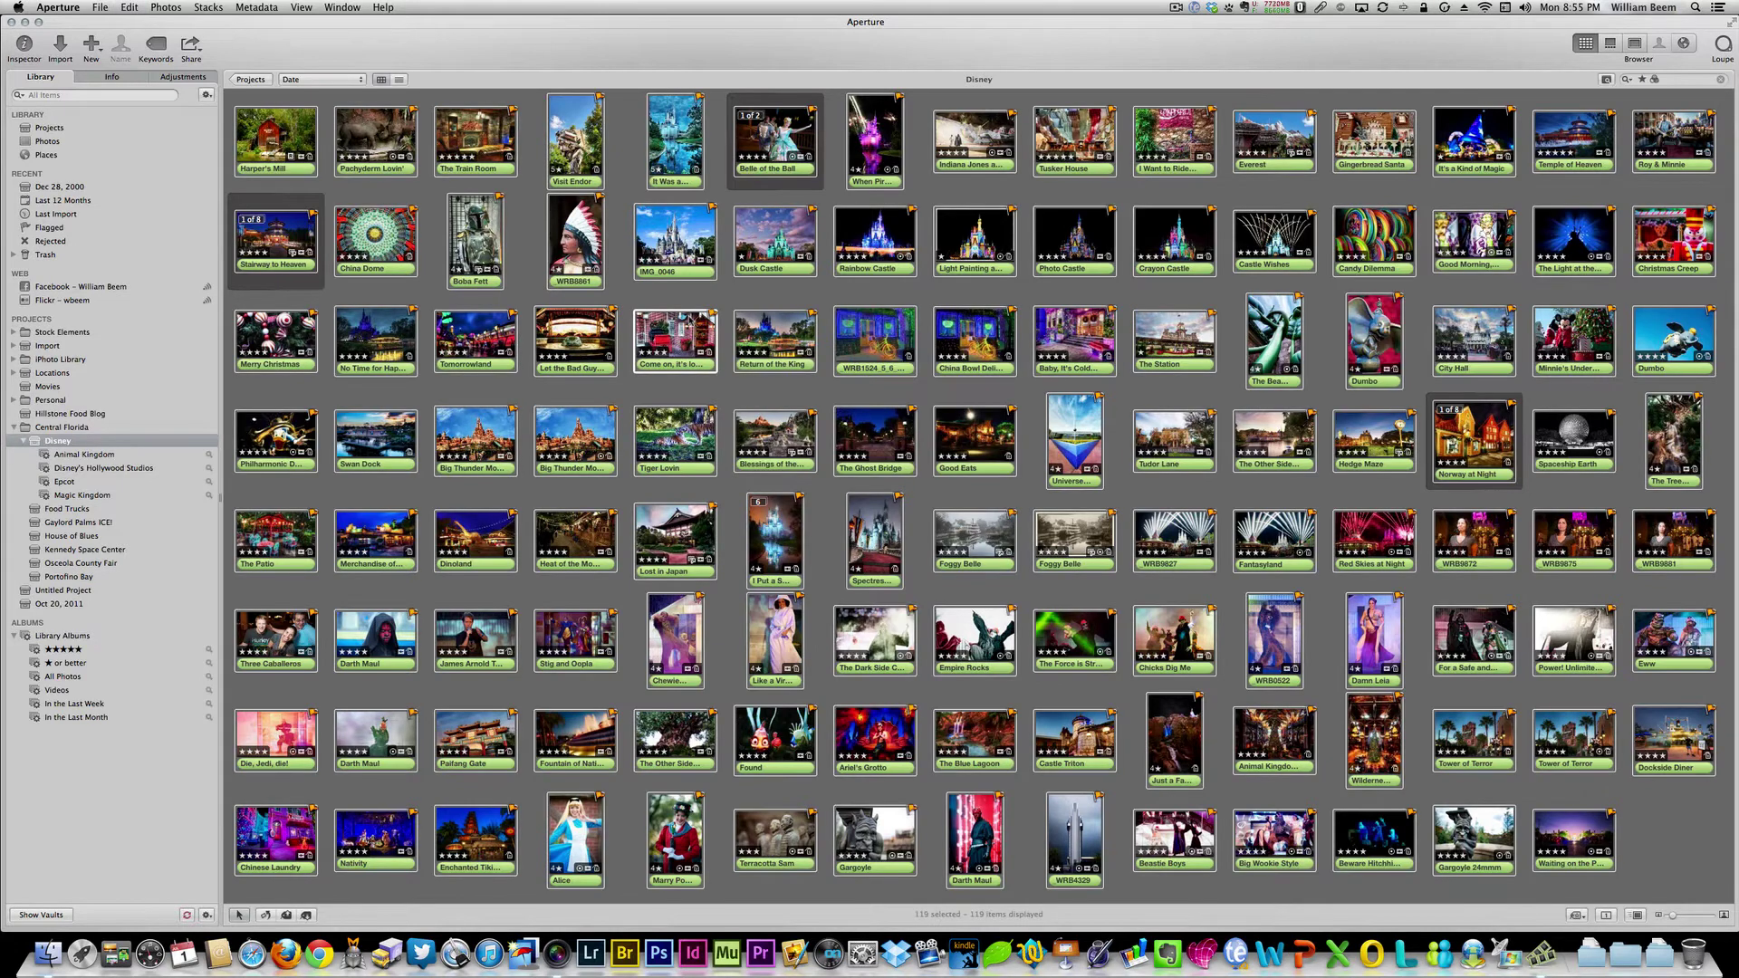
{"action": "left_click", "coordinate": [92, 45]}
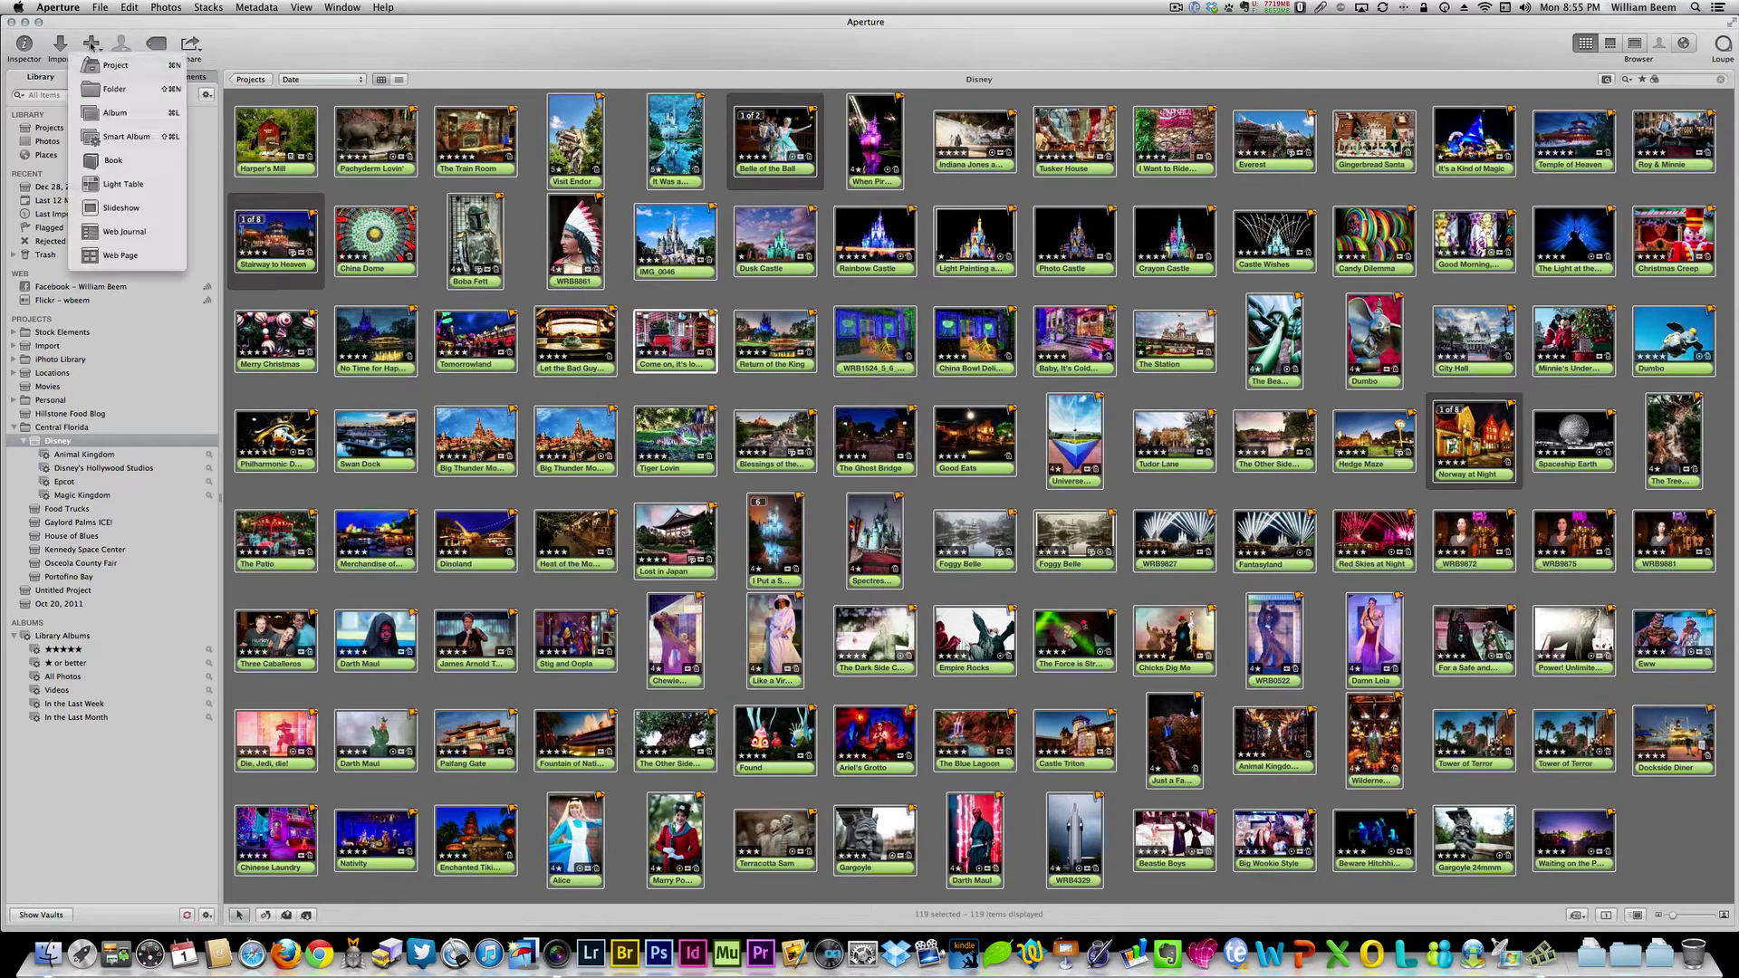
{"action": "left_click", "coordinate": [123, 114]}
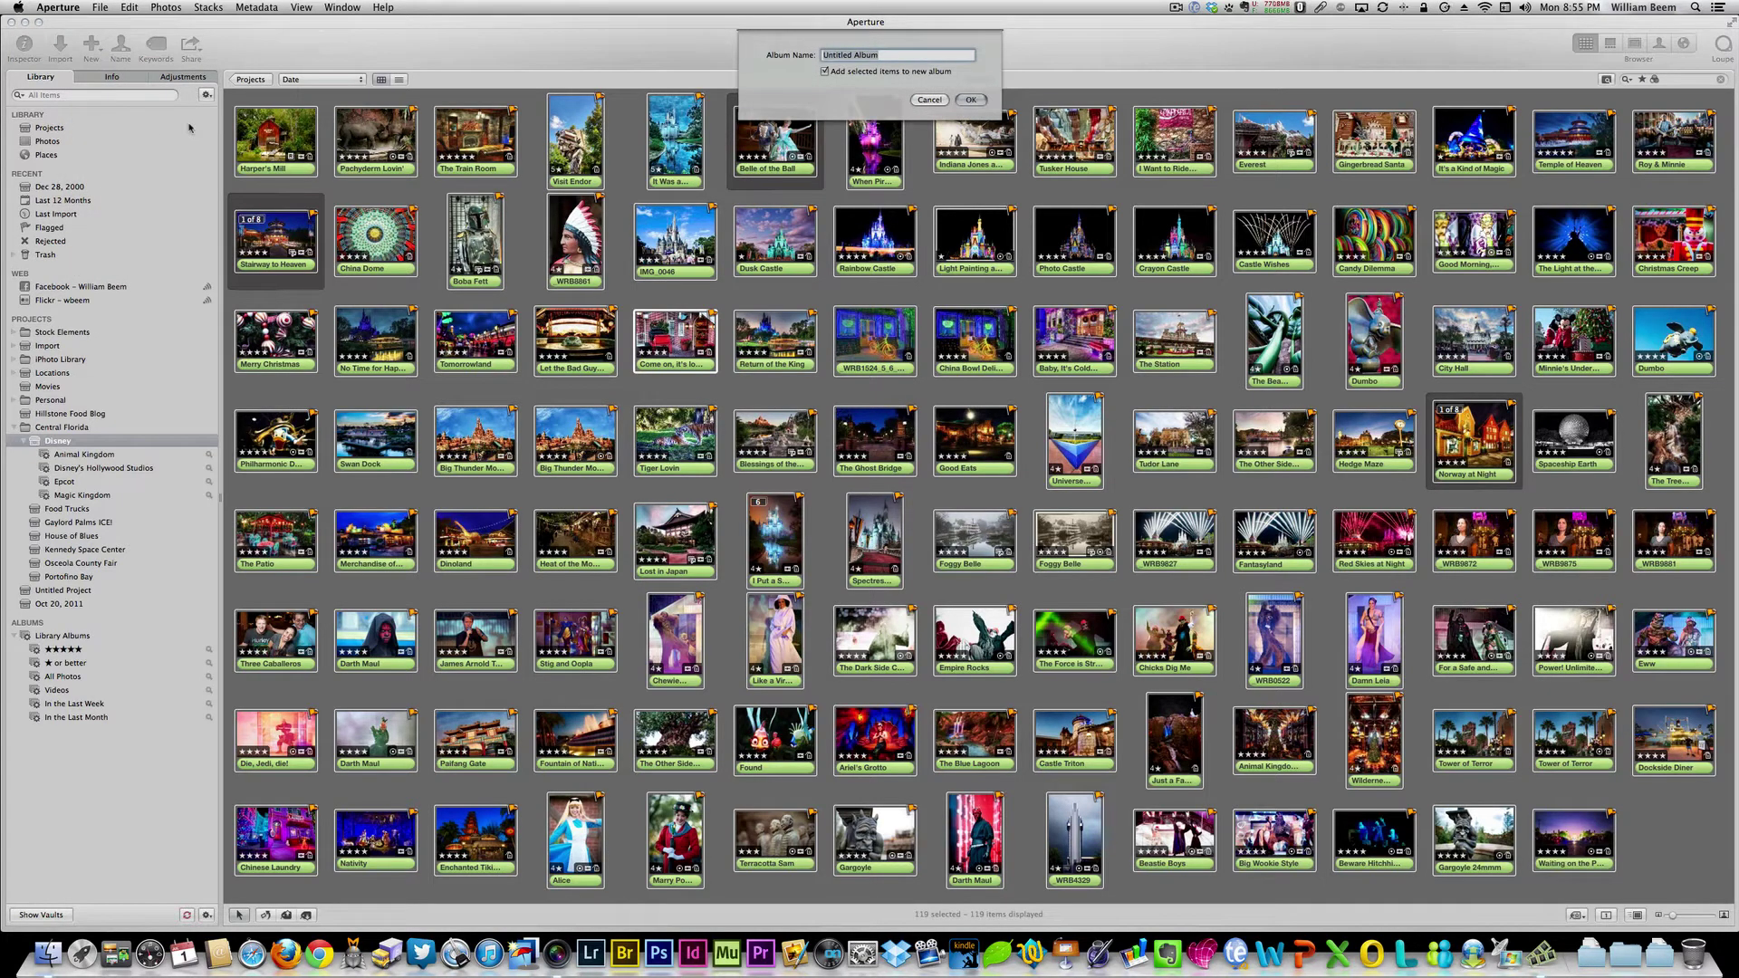
{"action": "type", "text": "My Disney Photos"}
{"action": "key", "text": "Return"}
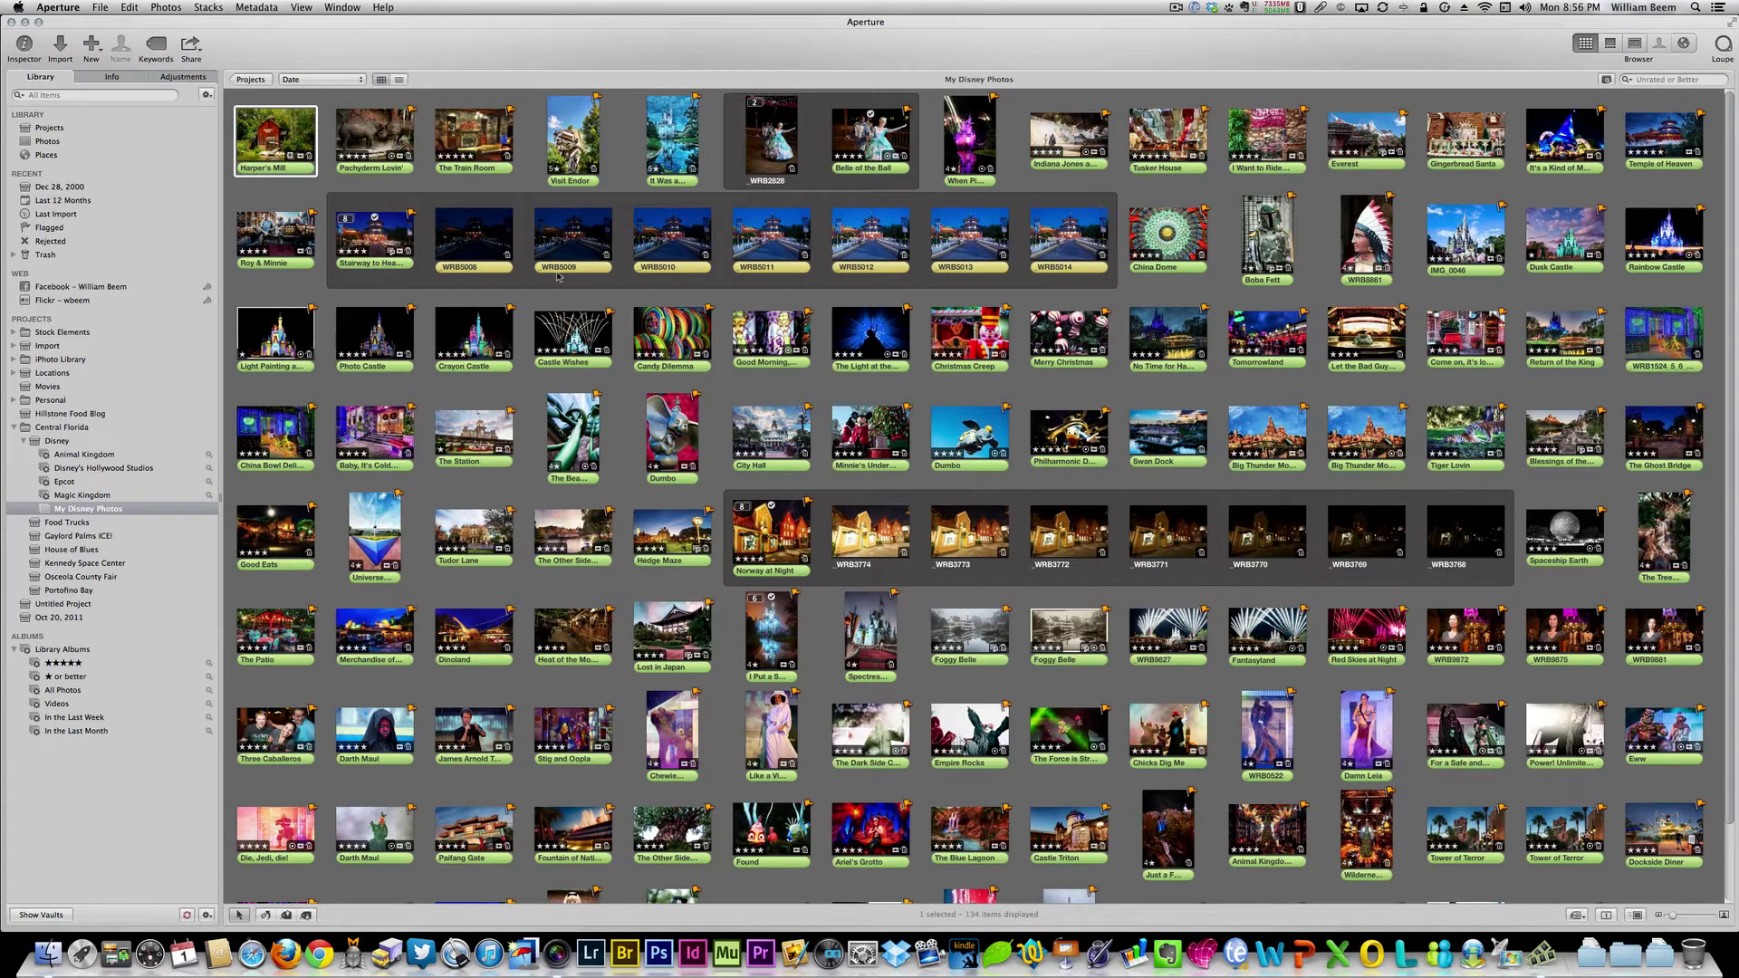
- Collapse the Stairway to Heaven and Norway at Night stacks, then remove WRB1524_5_6 from the album
{"action": "left_click", "coordinate": [346, 220]}
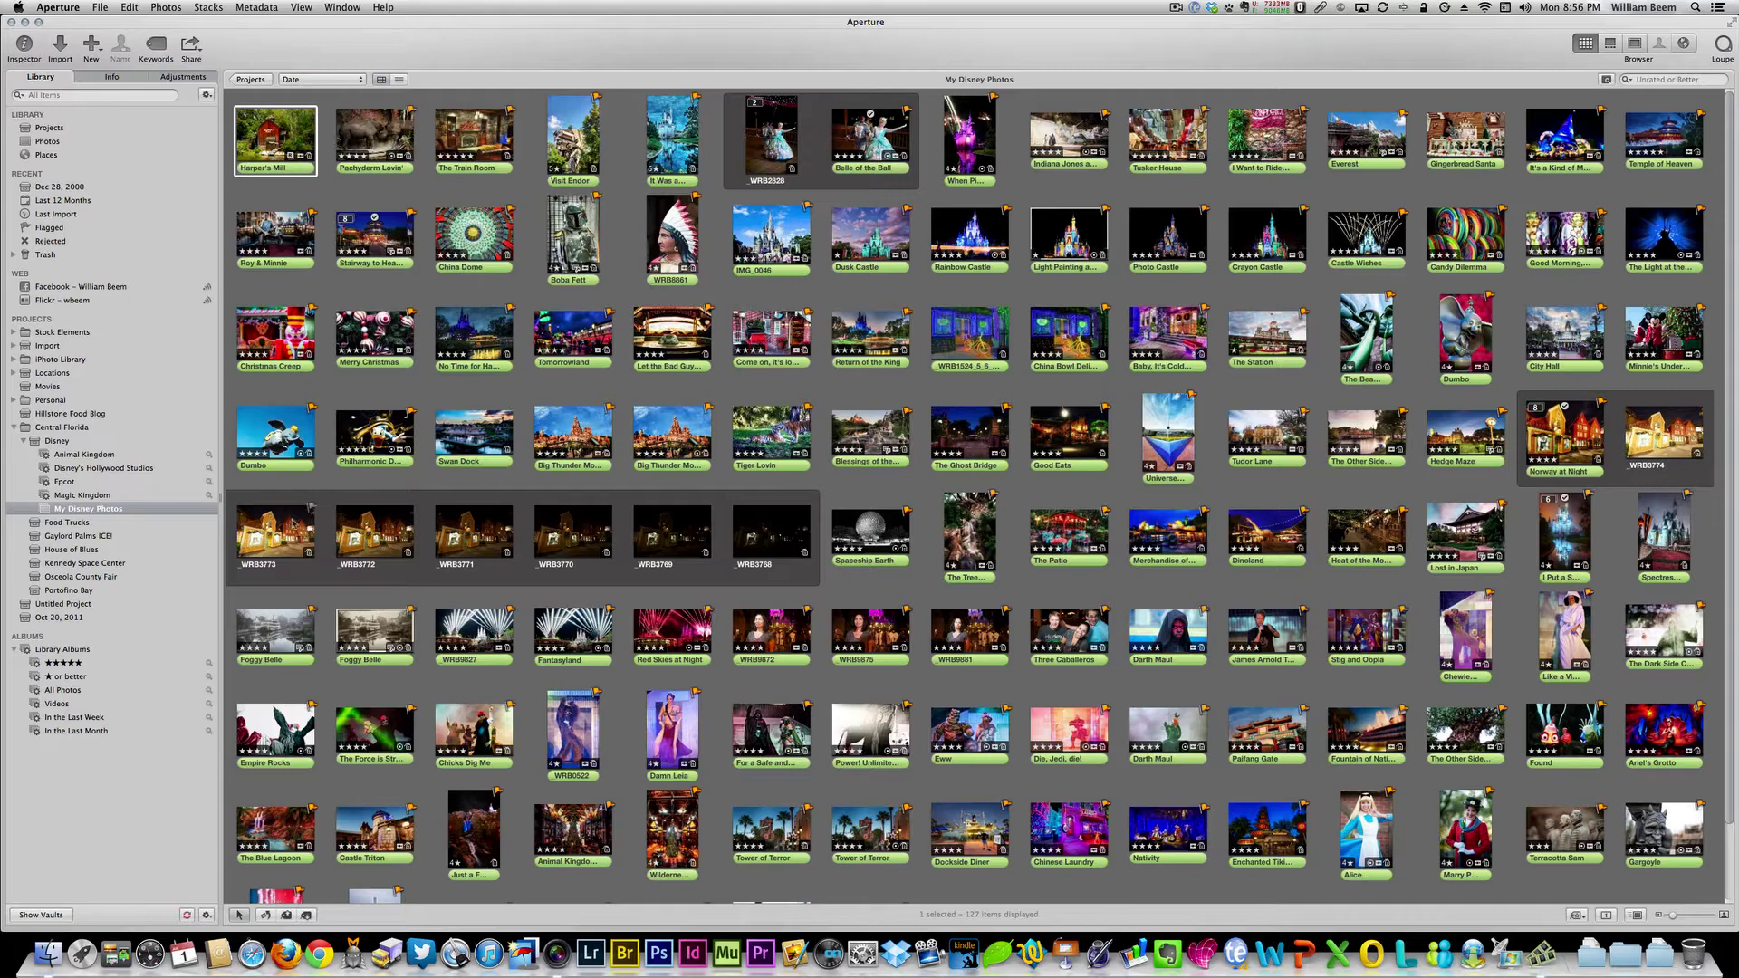
{"action": "left_click", "coordinate": [1534, 409]}
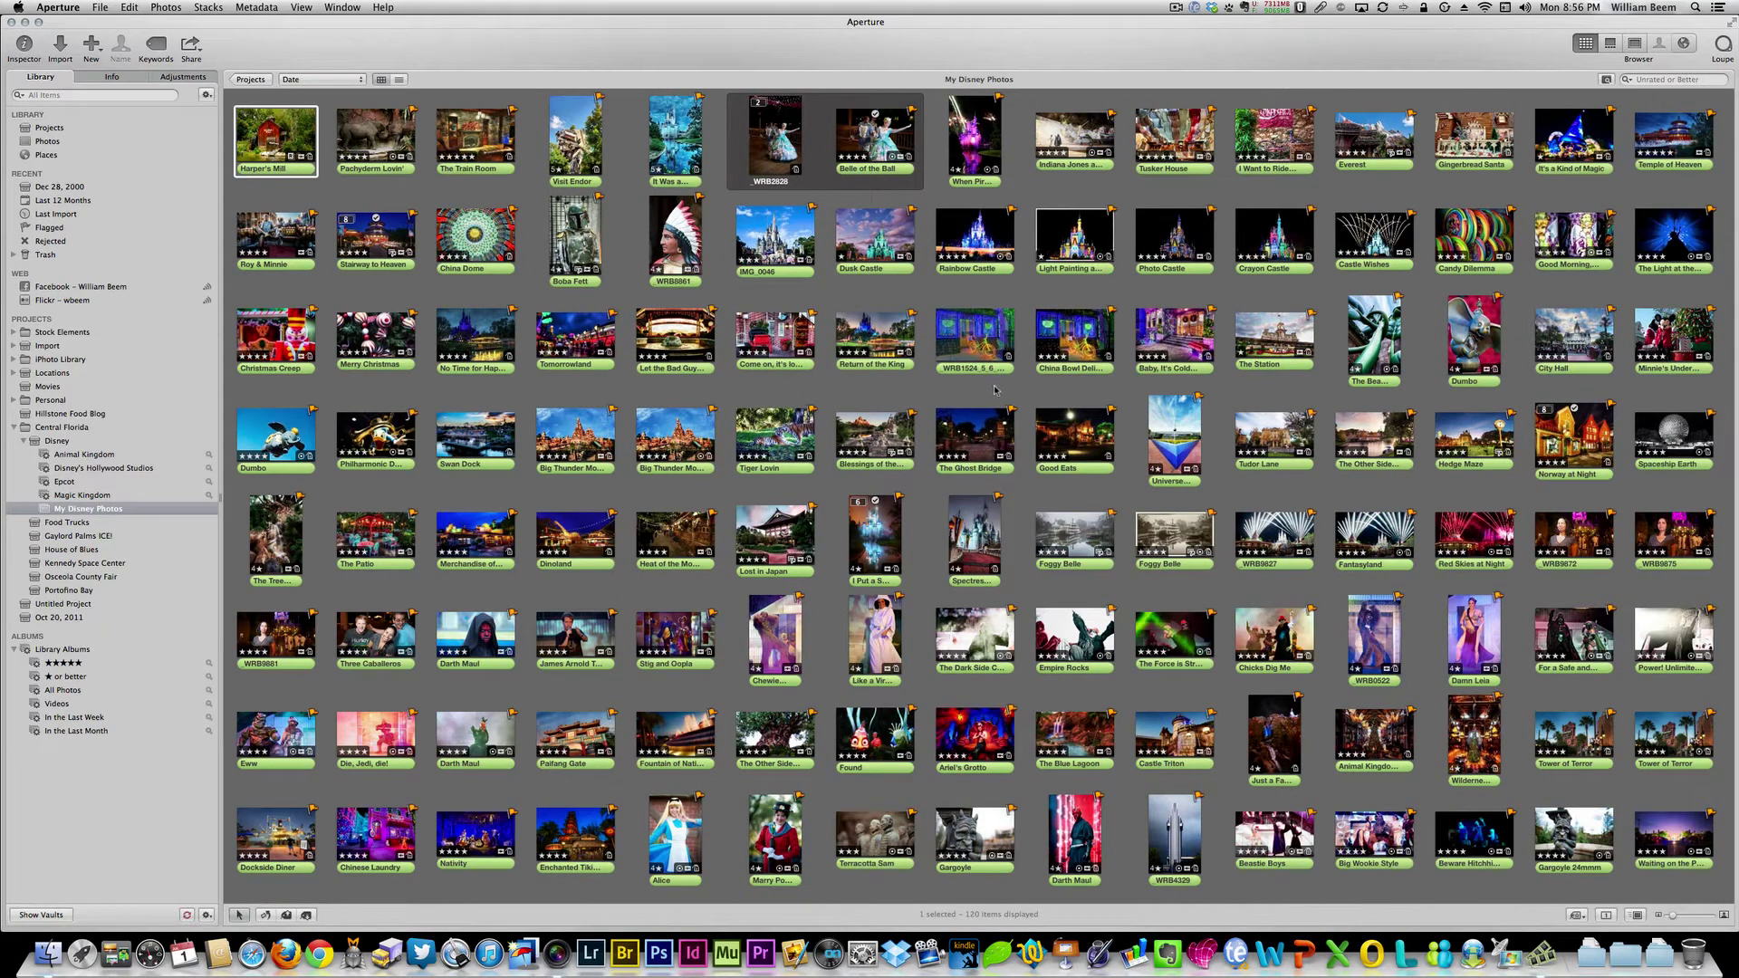
{"action": "left_click", "coordinate": [969, 340]}
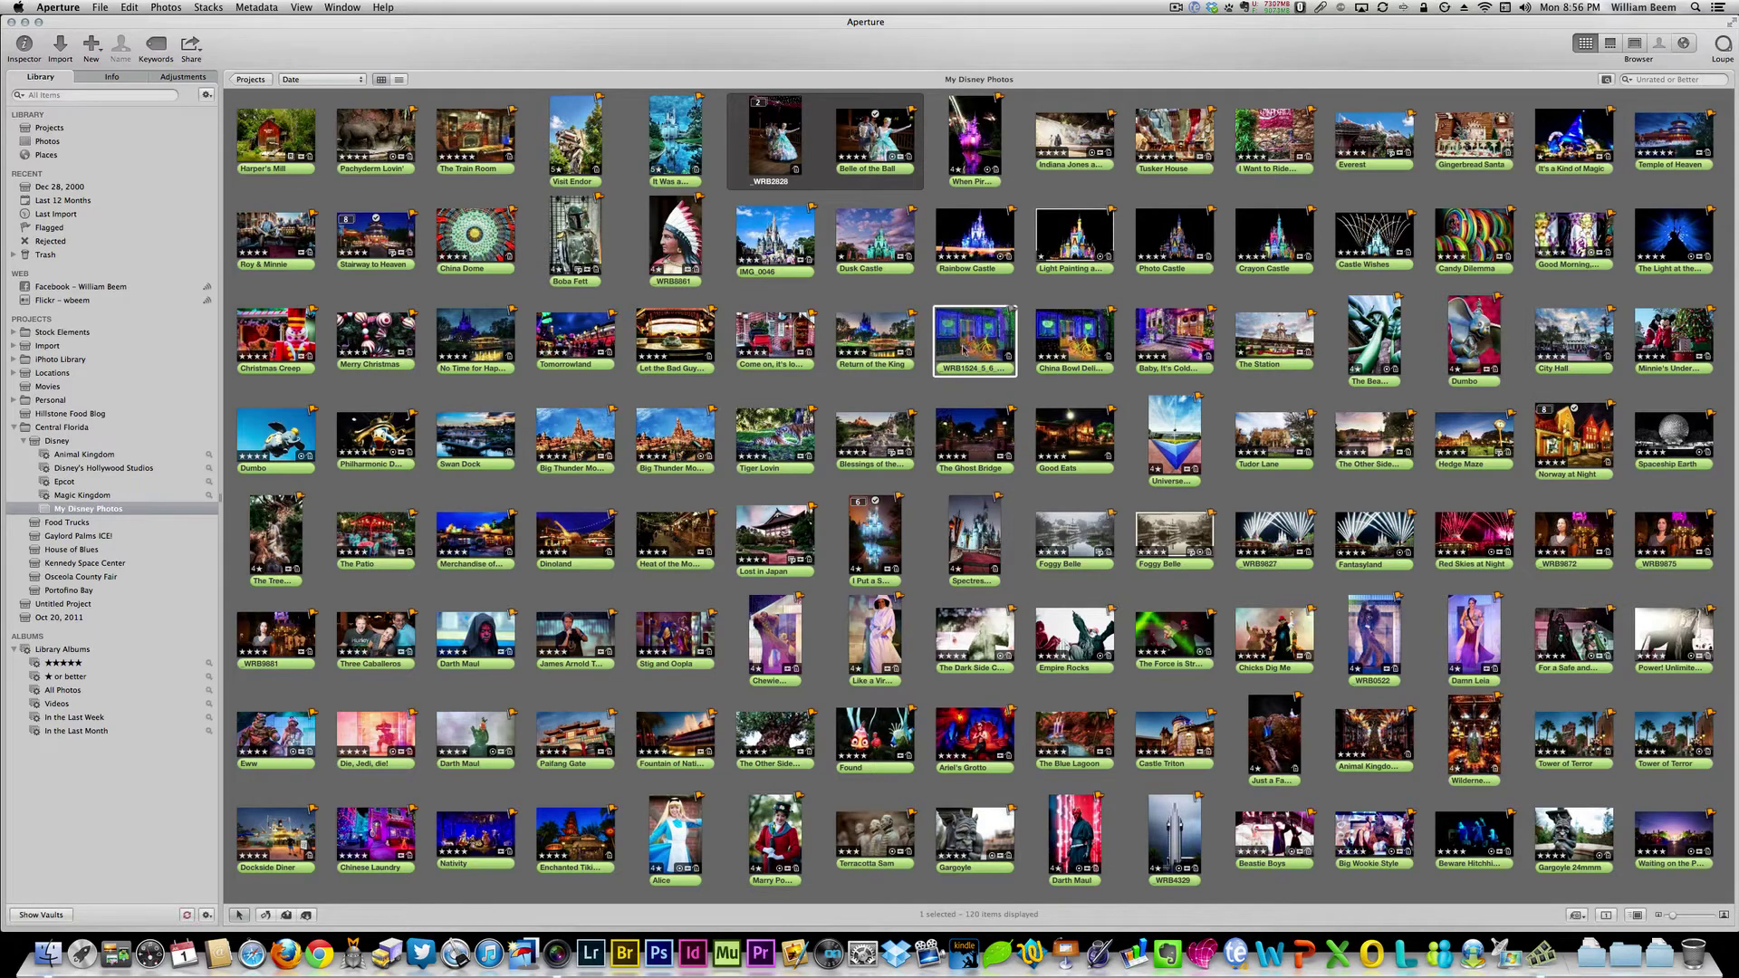
{"action": "left_click", "coordinate": [1072, 334]}
{"action": "left_click", "coordinate": [976, 337]}
{"action": "key", "text": "super+BackSpace"}
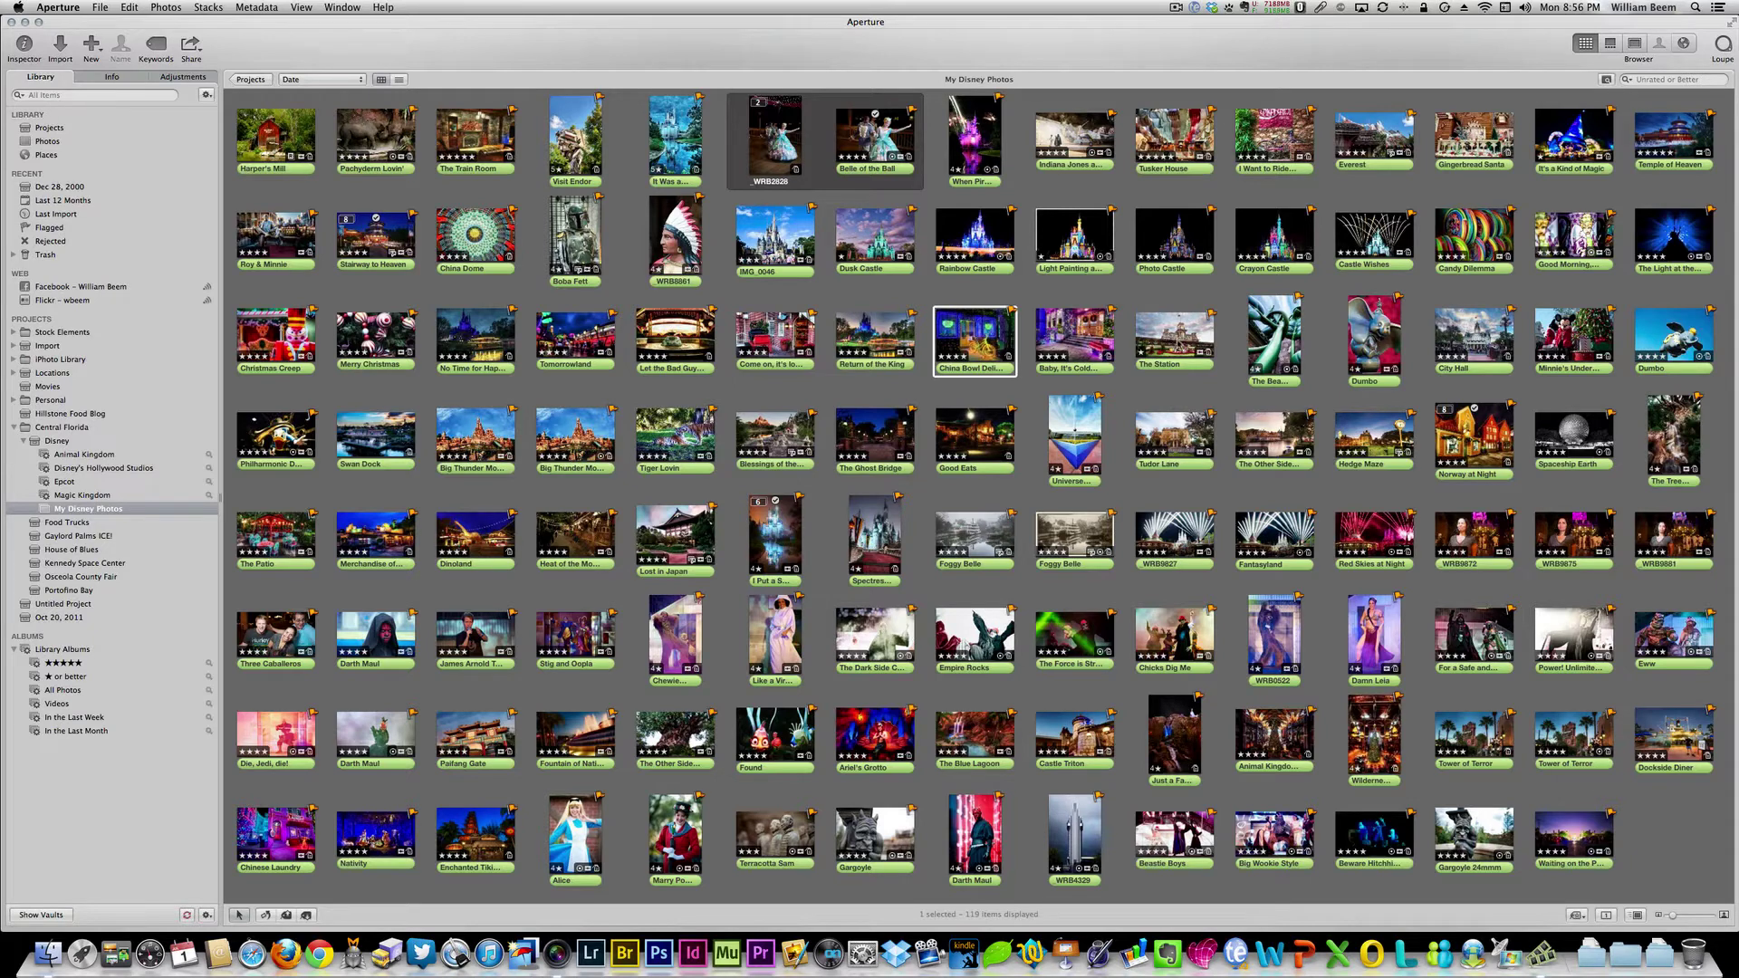
{"action": "left_click", "coordinate": [1182, 343]}
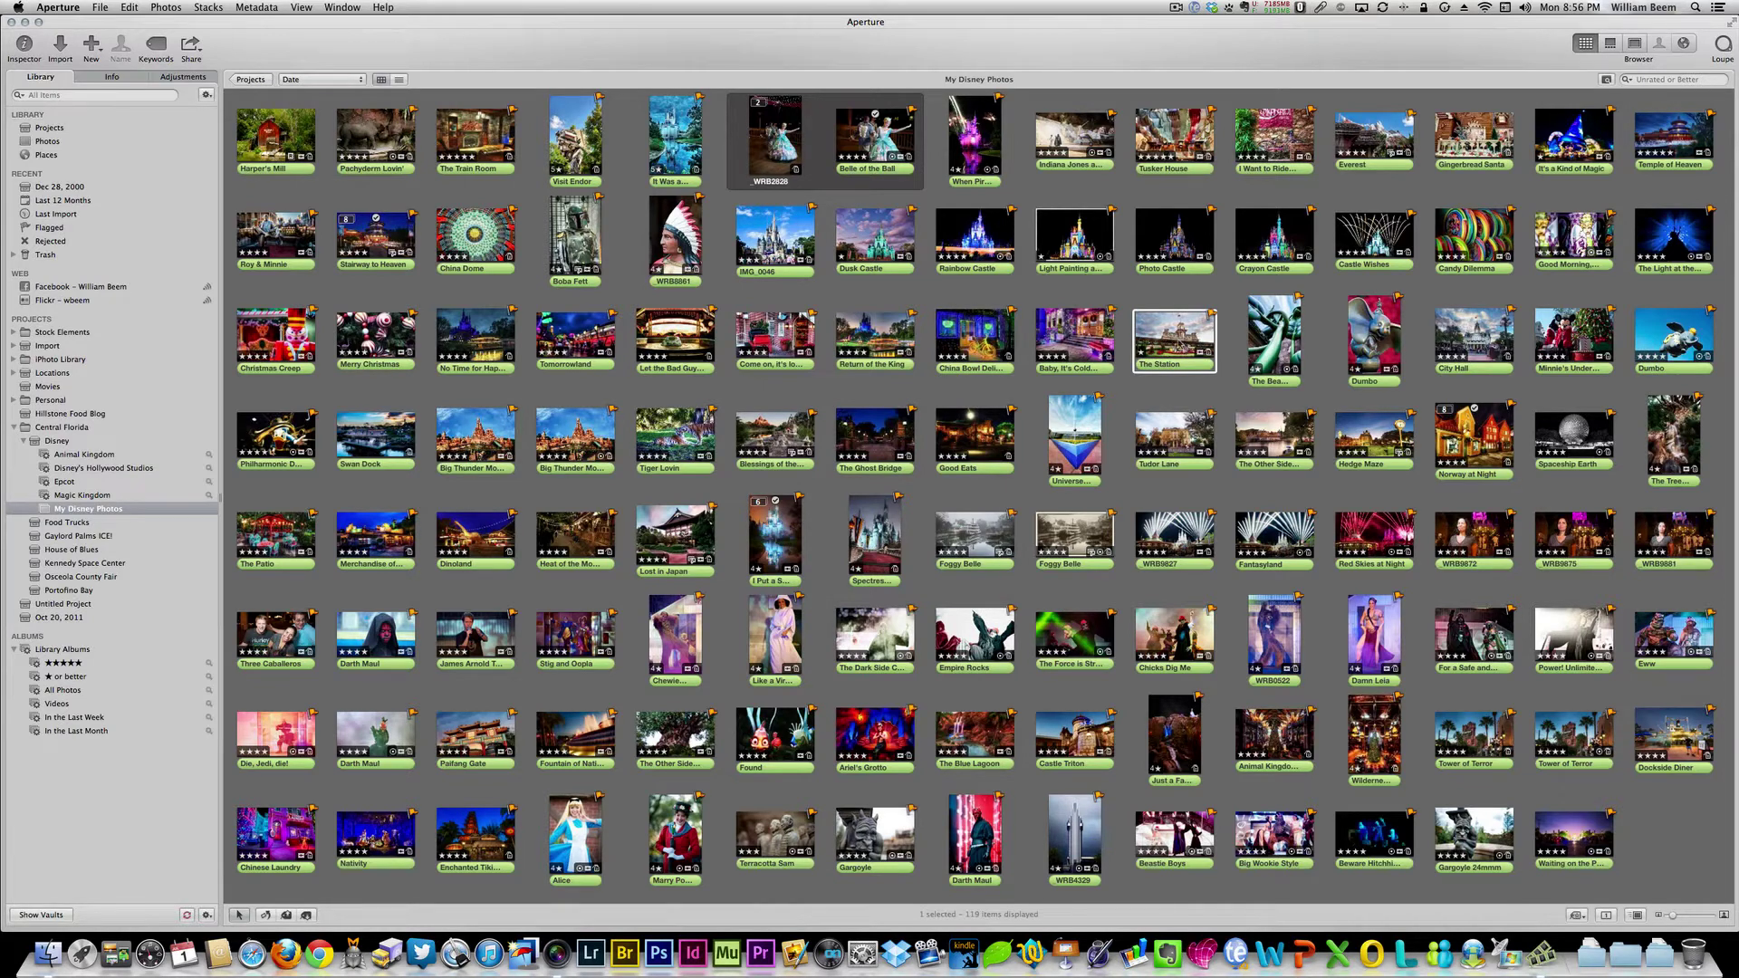
{"action": "left_click_drag", "start_coordinate": [1175, 340], "coordinate": [233, 149]}
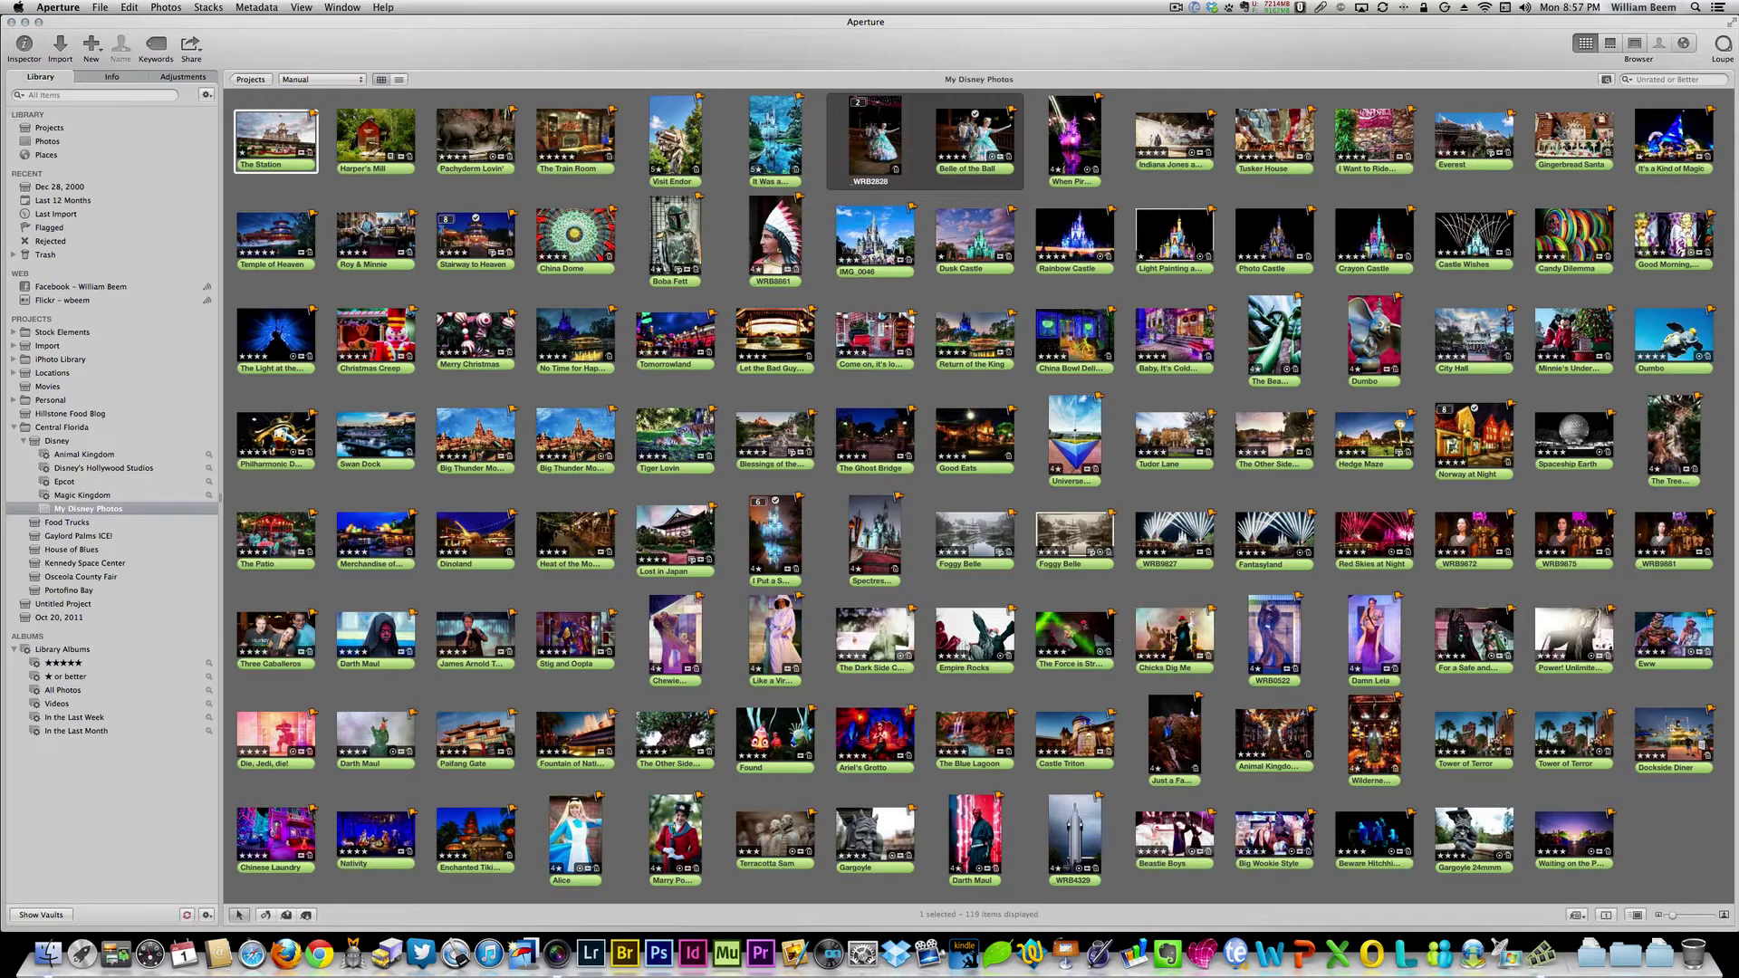
{"action": "left_click", "coordinate": [1173, 641]}
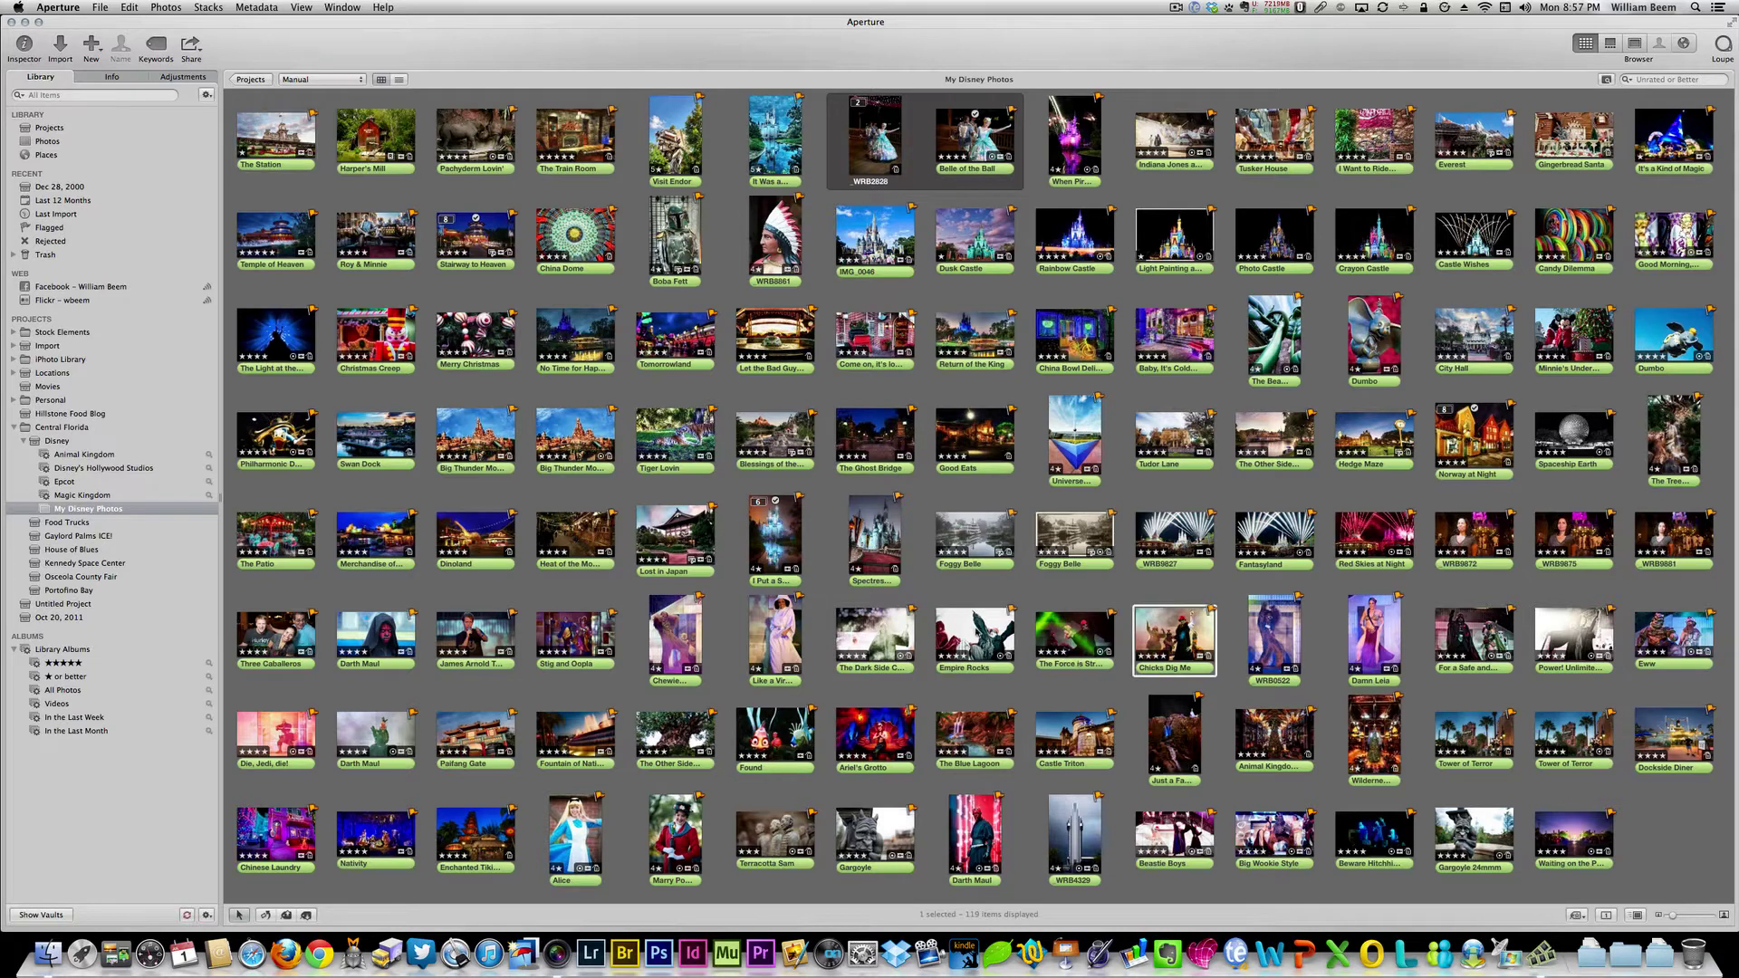
{"action": "left_click", "coordinate": [978, 634]}
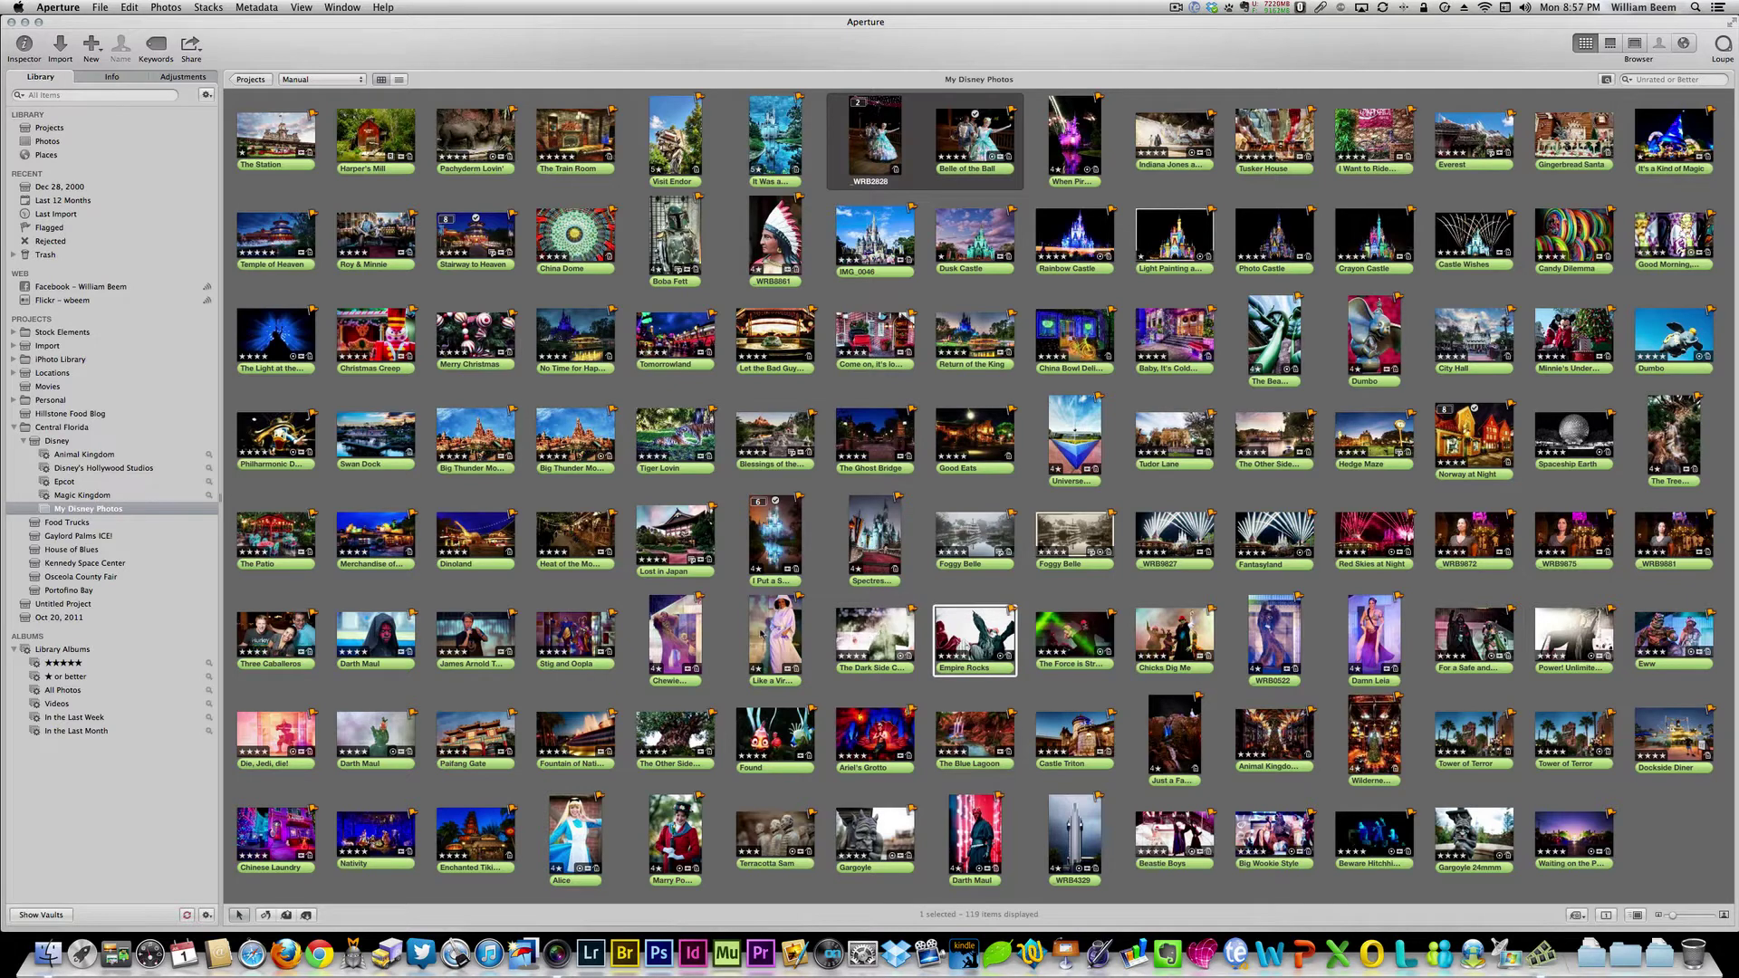
{"action": "left_click", "coordinate": [775, 656]}
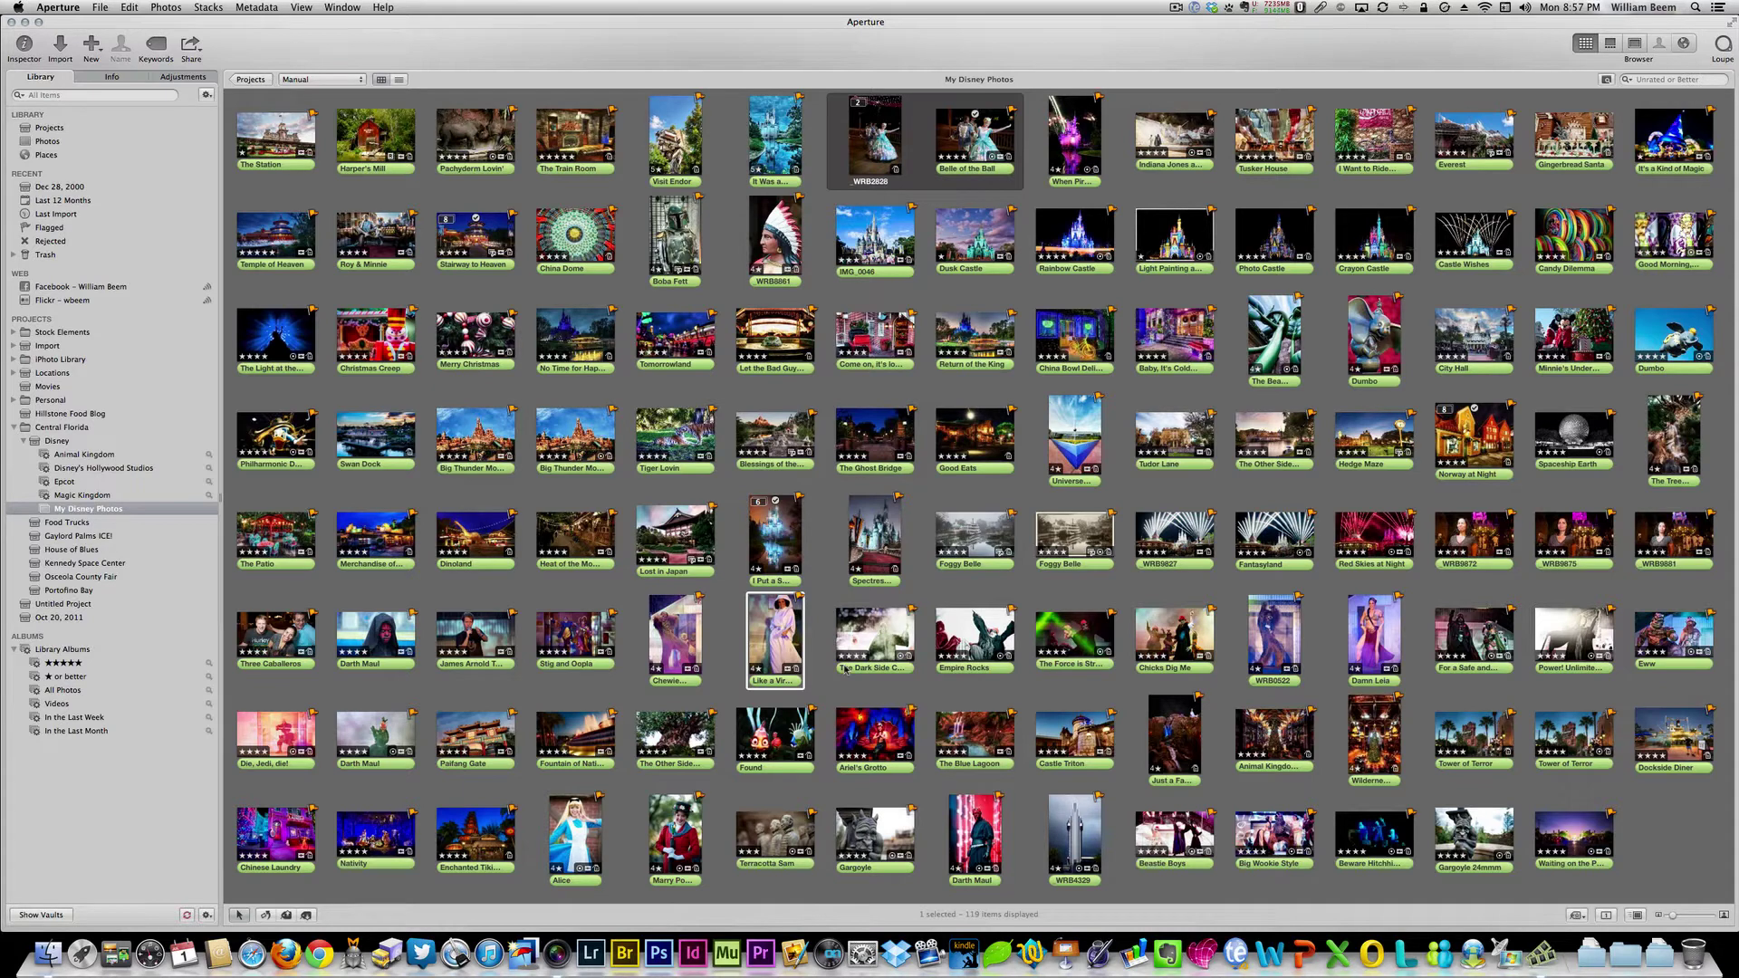
{"action": "left_click", "coordinate": [272, 134]}
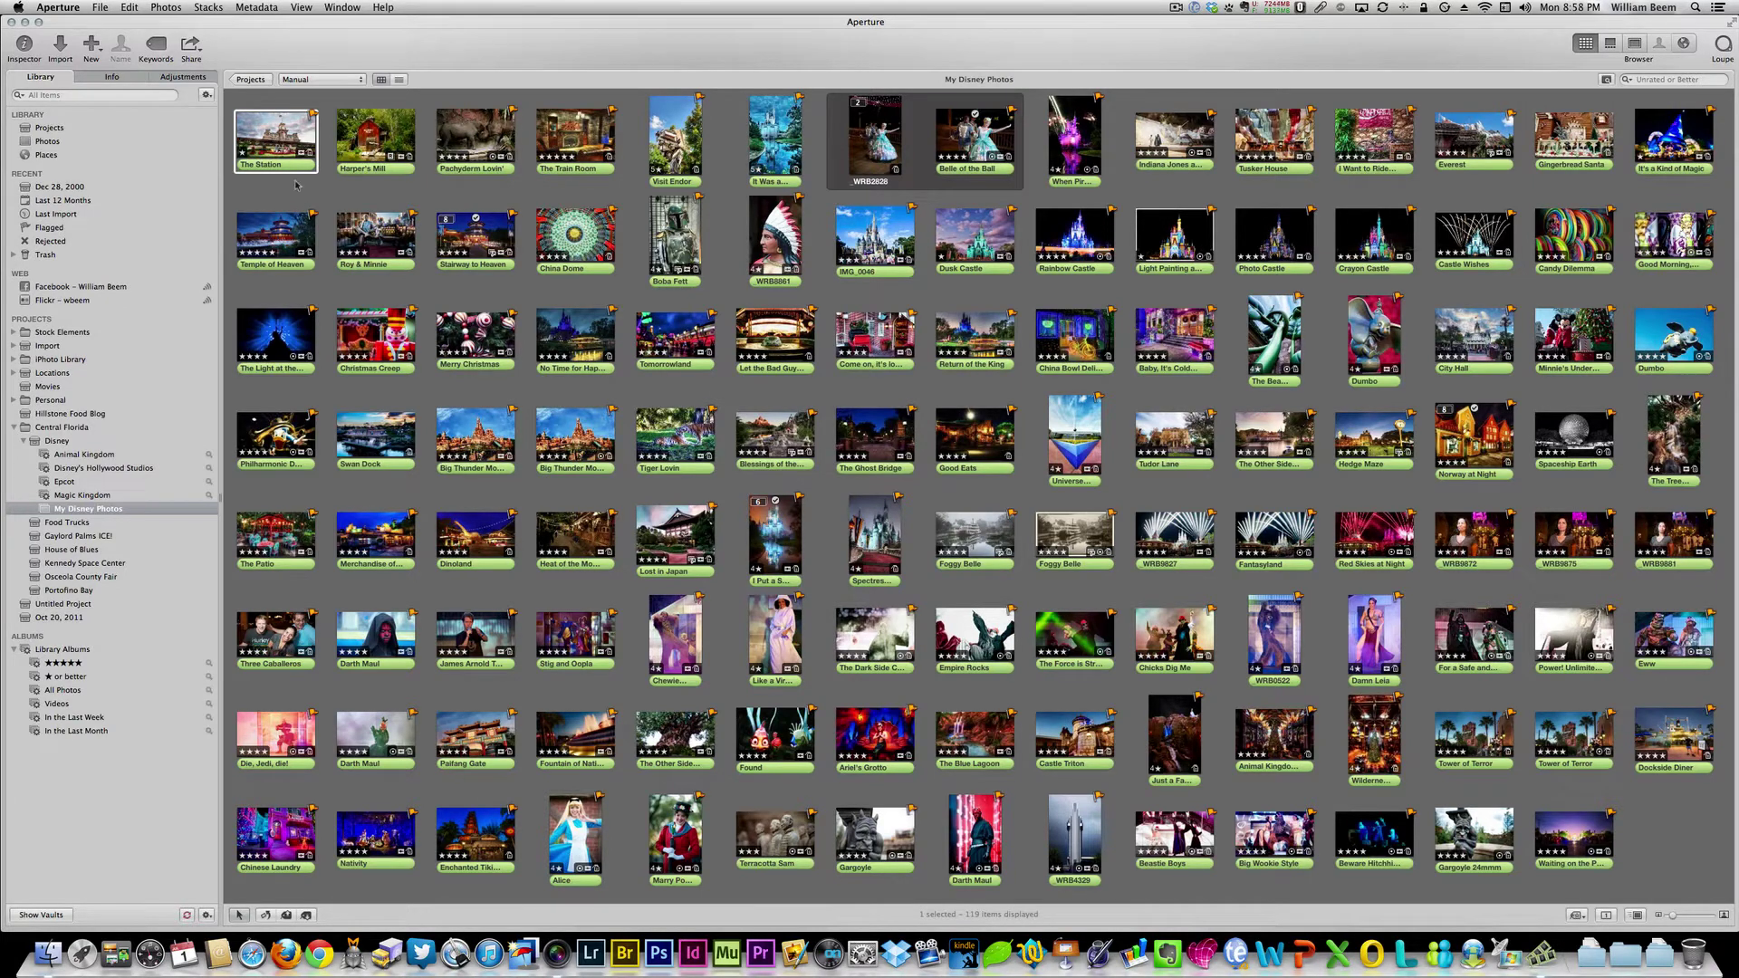
- Select all 119 photos and start a new book named 'My Disney Book' from them
{"action": "key", "text": "super+a"}
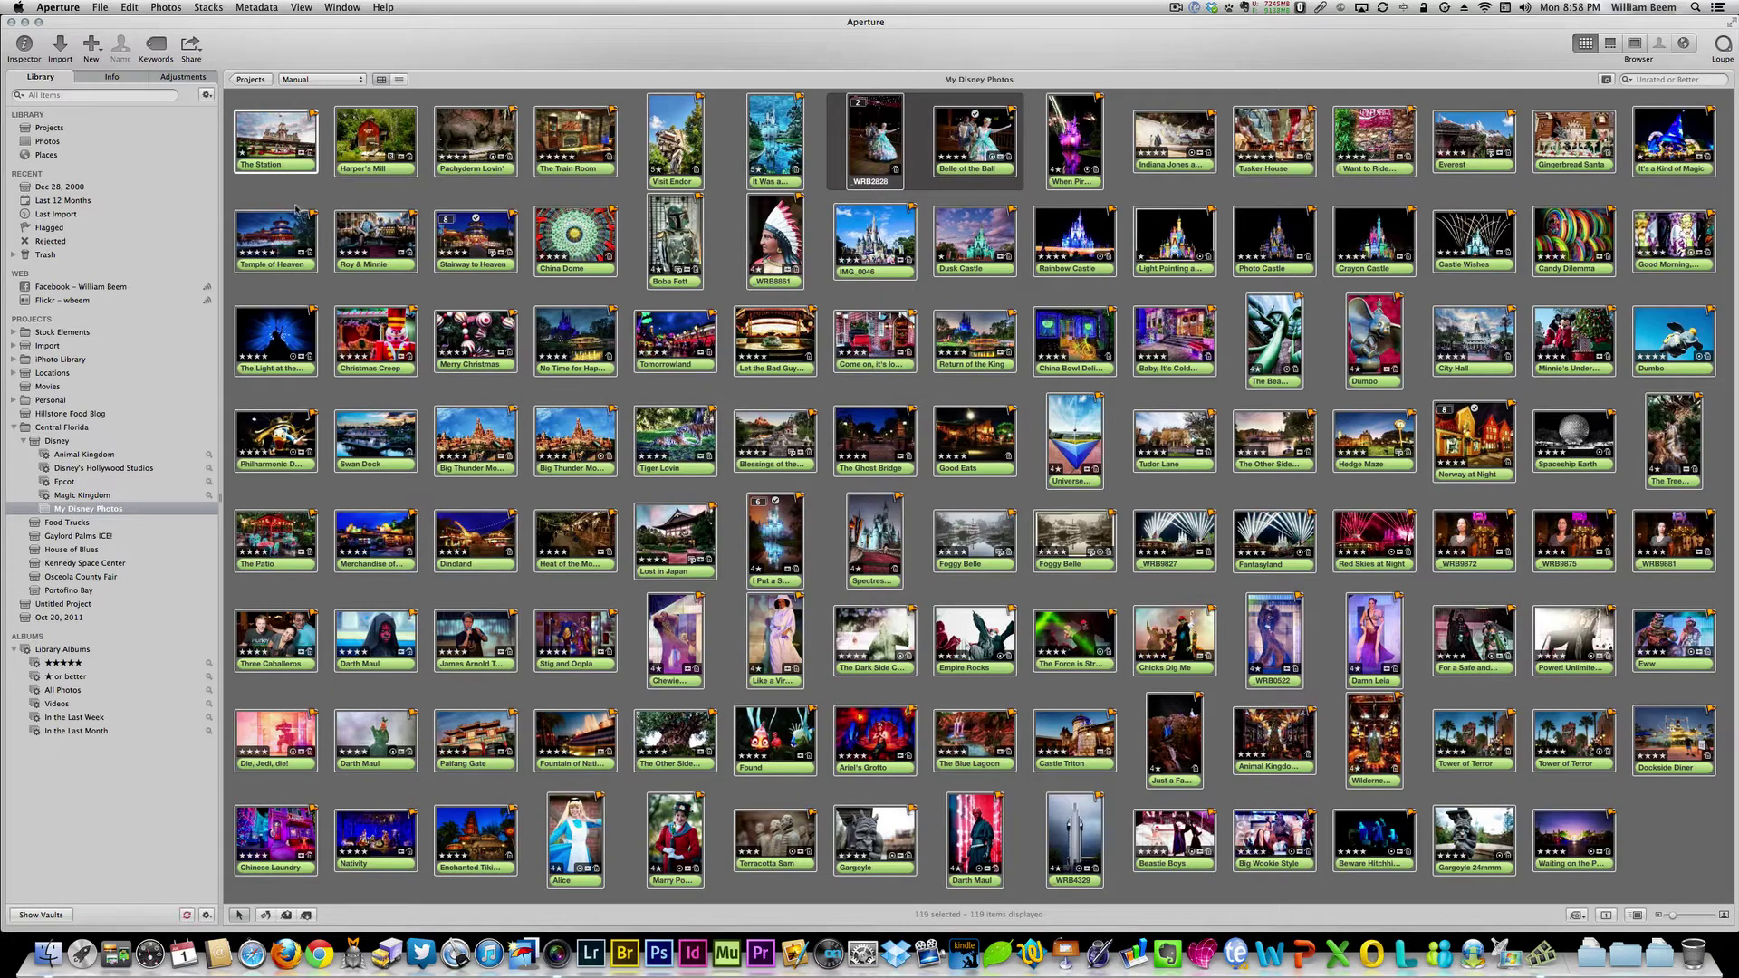
{"action": "left_click", "coordinate": [90, 45]}
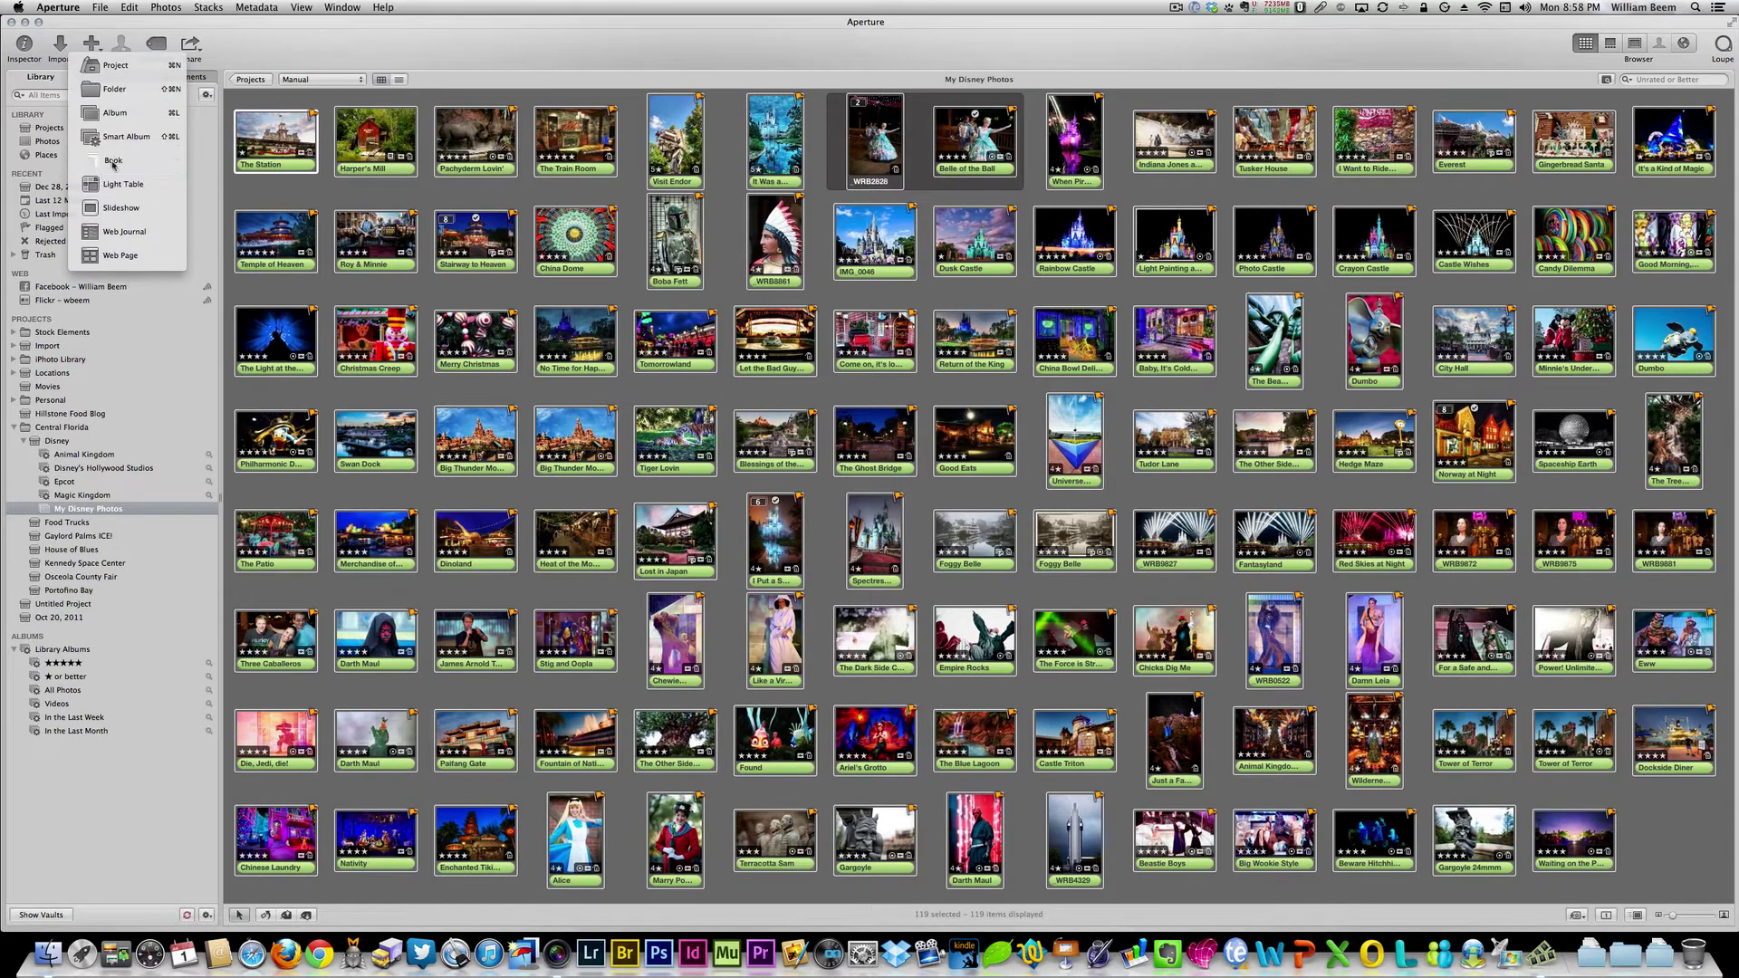
{"action": "left_click", "coordinate": [113, 163]}
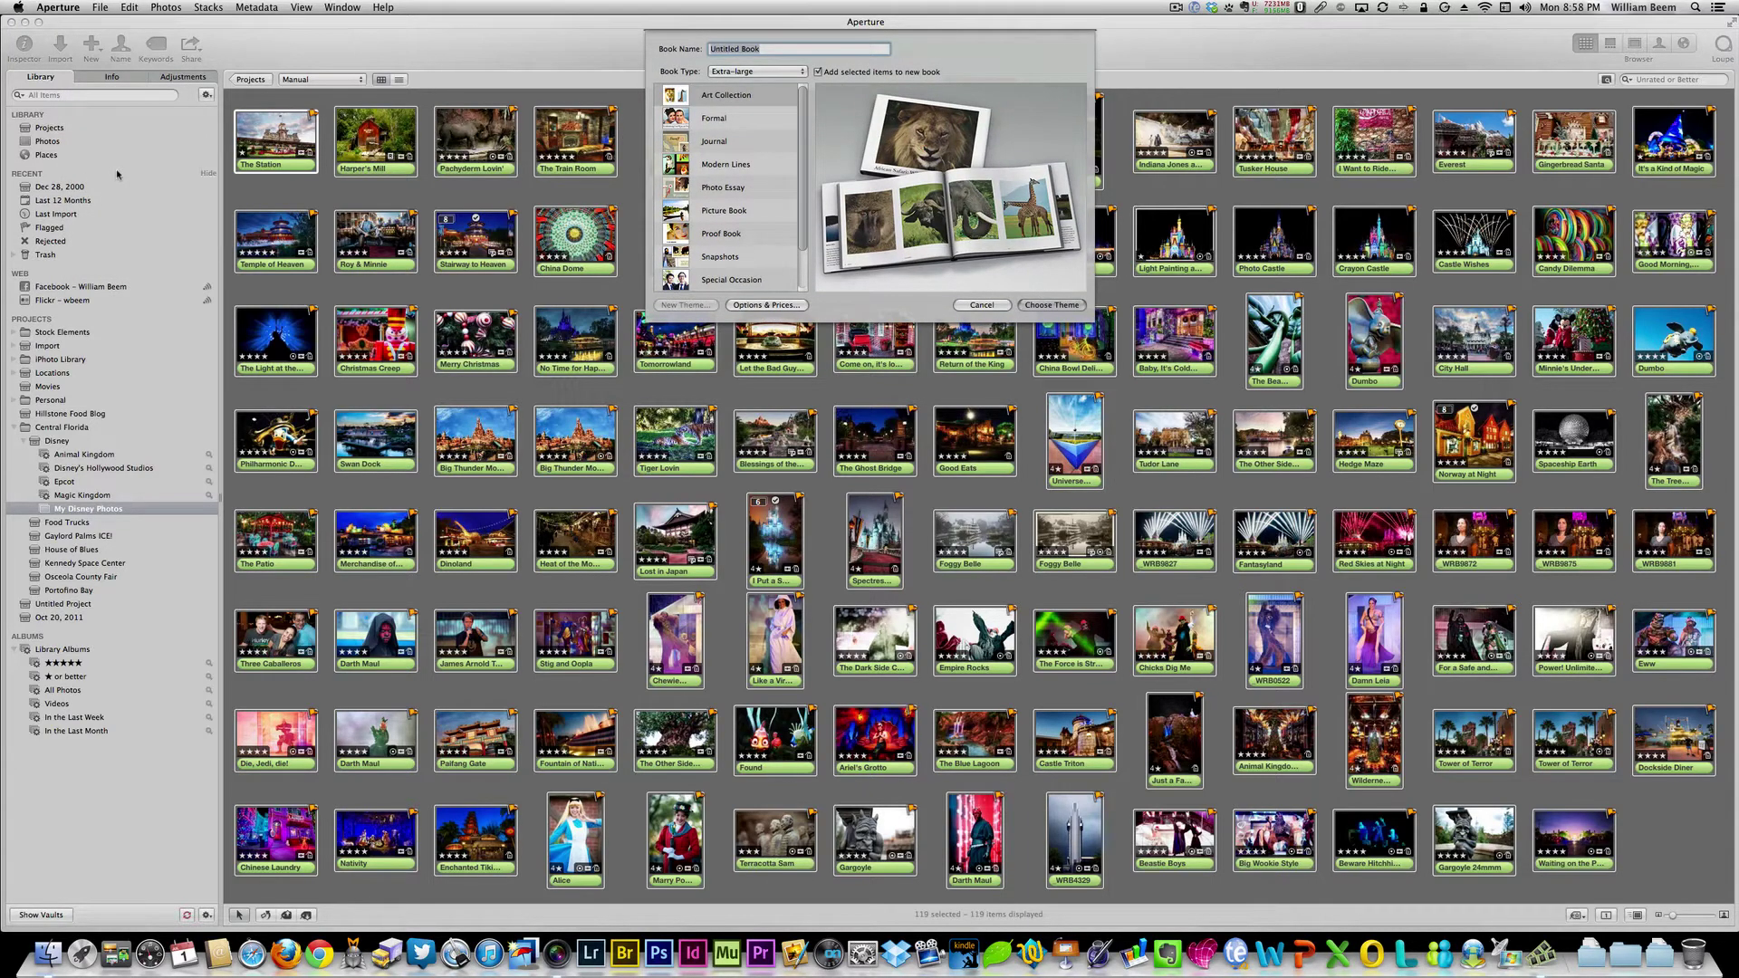
{"action": "type", "text": "My Disney"}
{"action": "key", "text": "BackSpace"}
{"action": "type", "text": "ney Boo"}
{"action": "left_click", "coordinate": [759, 72]}
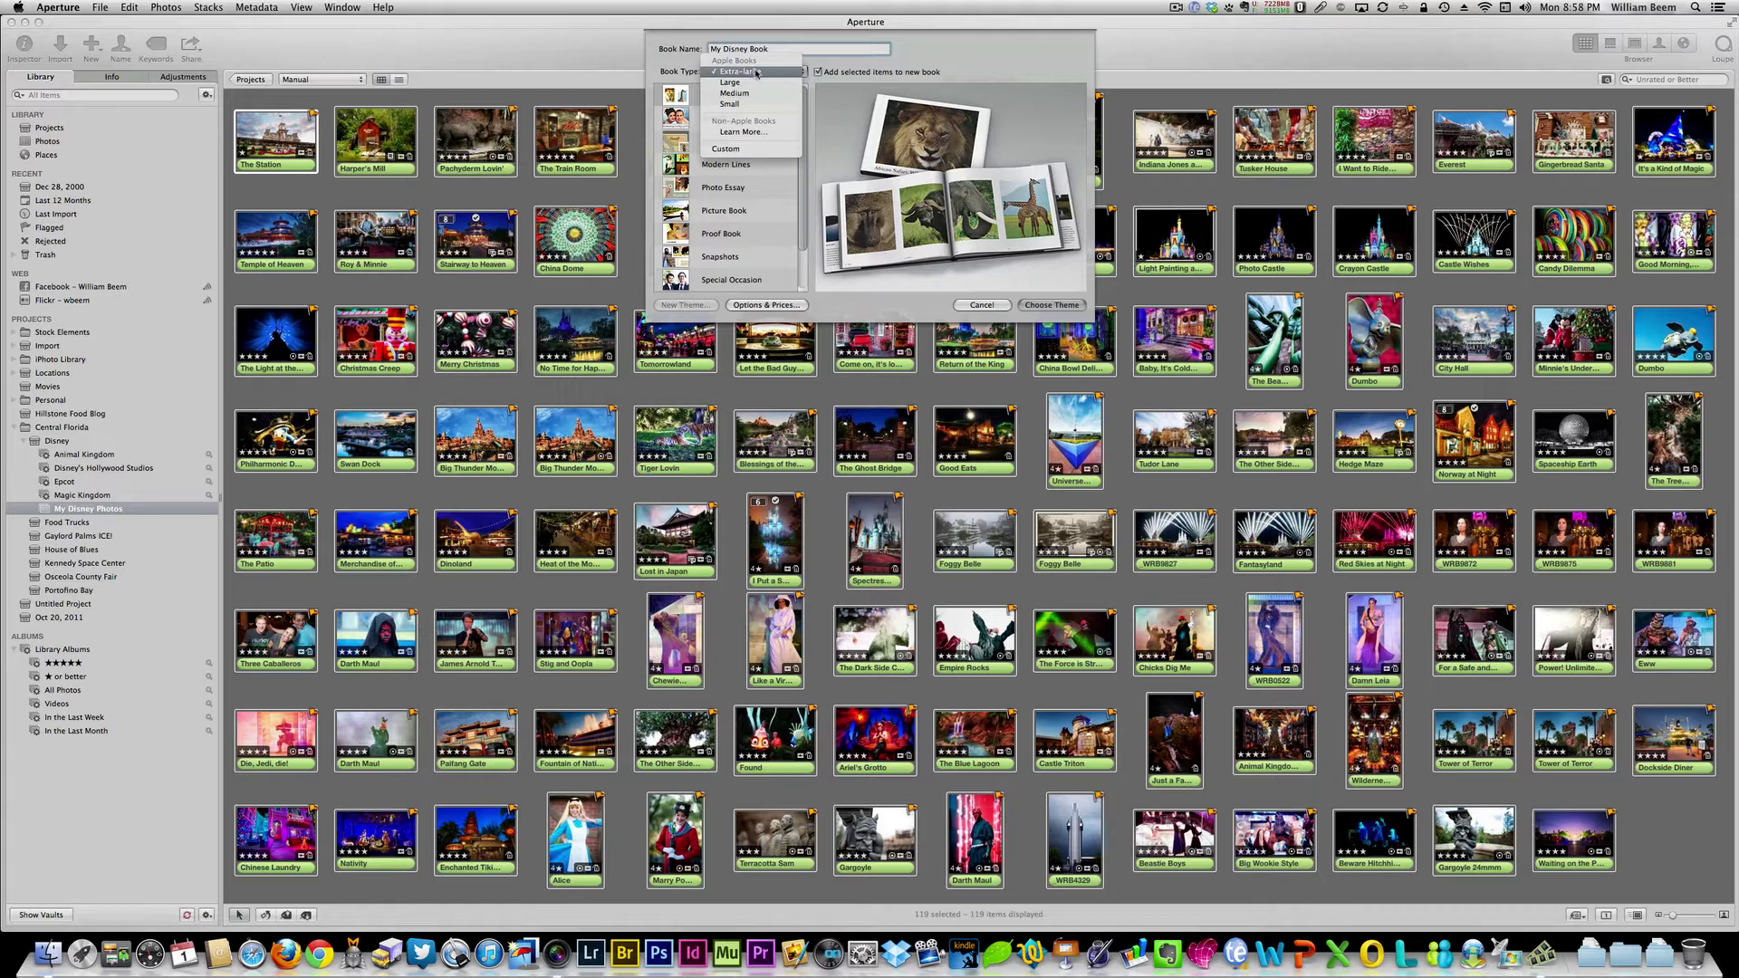
{"action": "left_click", "coordinate": [757, 72]}
{"action": "left_click", "coordinate": [759, 73]}
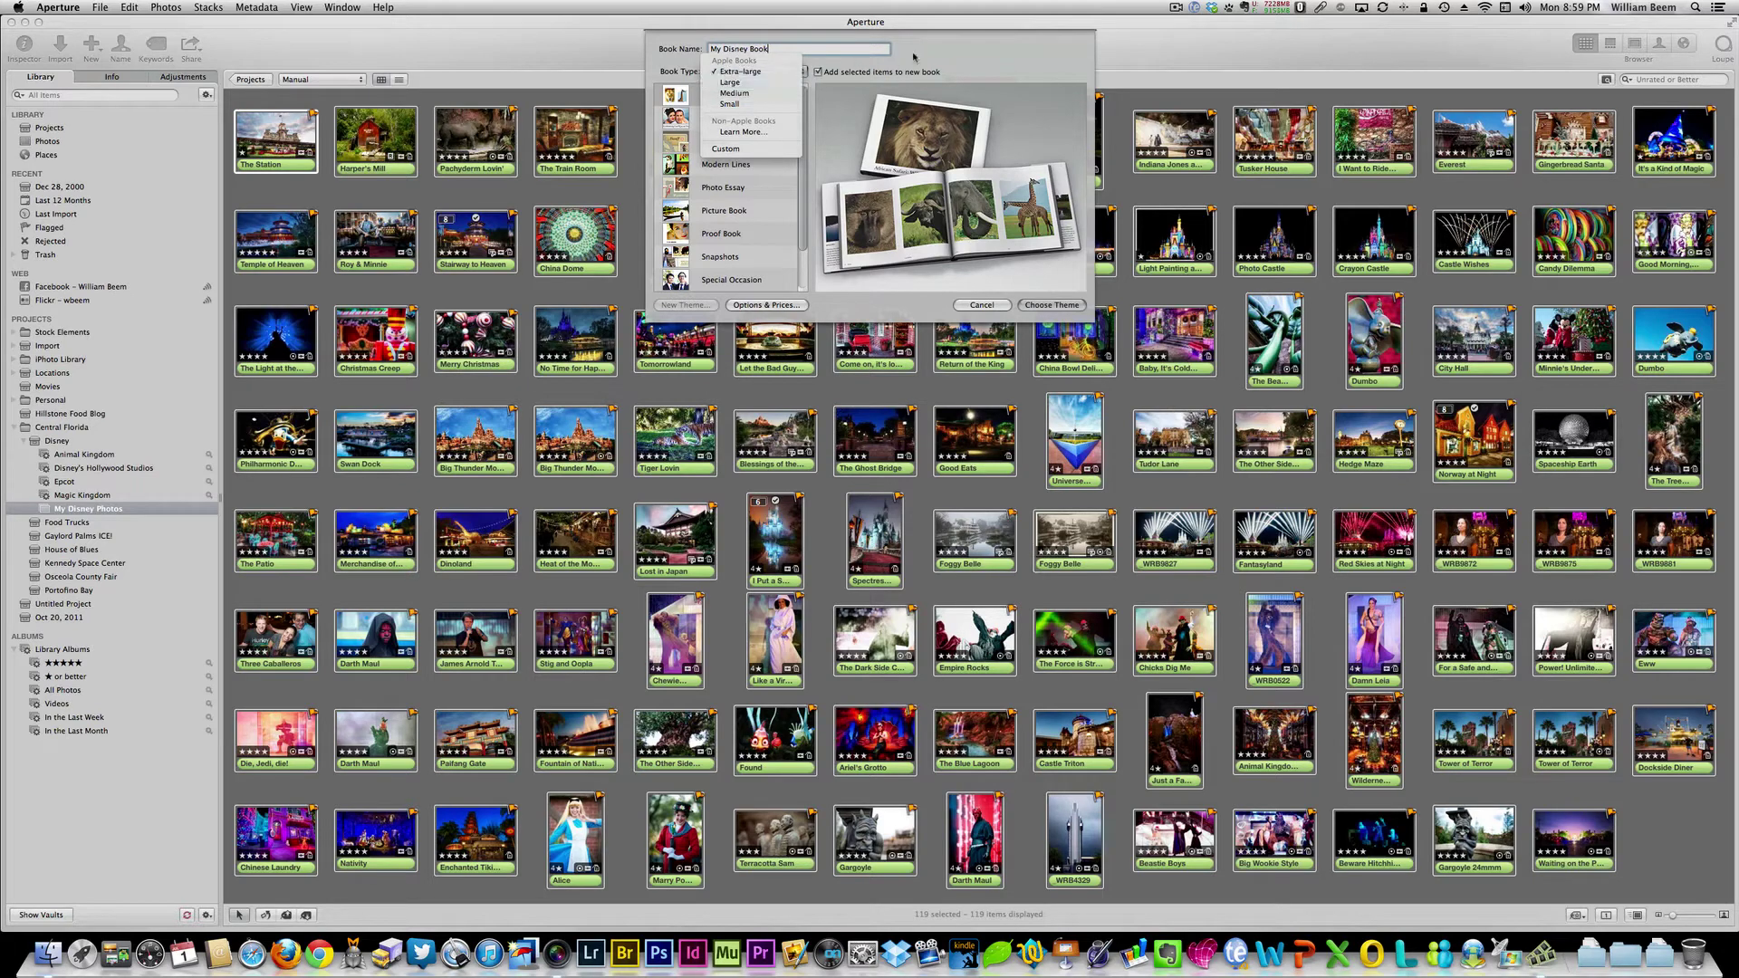
{"action": "left_click", "coordinate": [756, 72]}
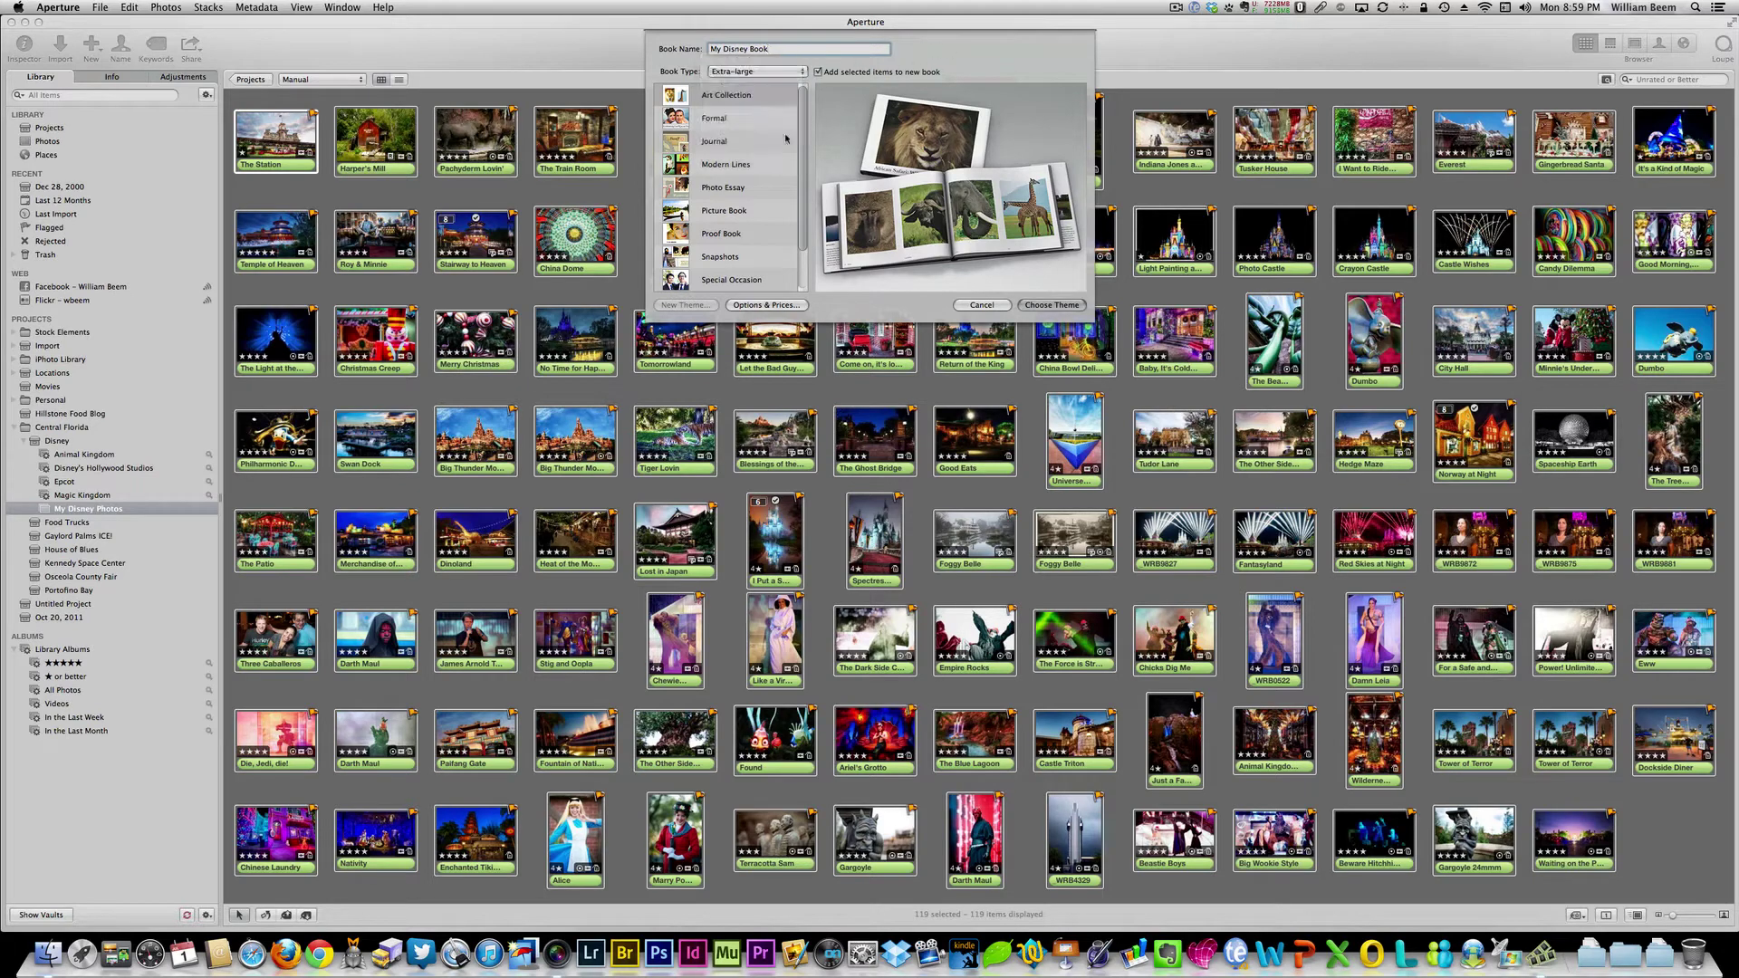
- Preview the Formal, Journal, Modern Lines, Photo Essay, Picture Book, Proof Book and Snapshots themes
{"action": "left_click", "coordinate": [739, 120]}
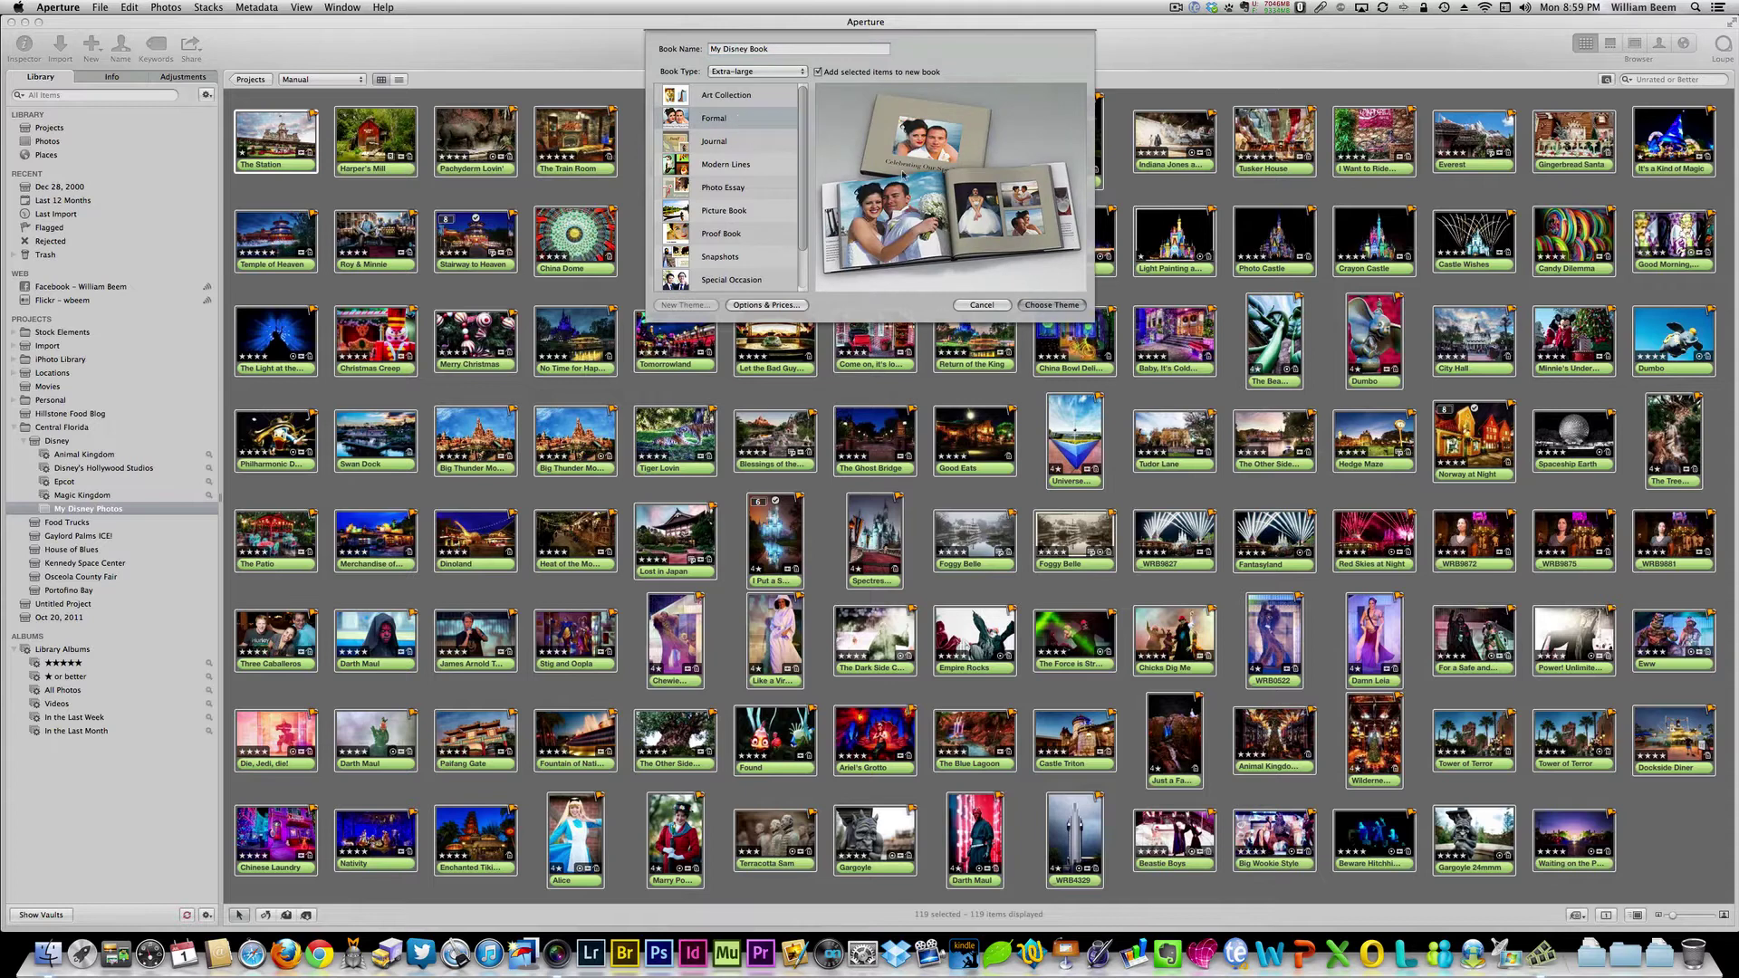
{"action": "left_click", "coordinate": [738, 142]}
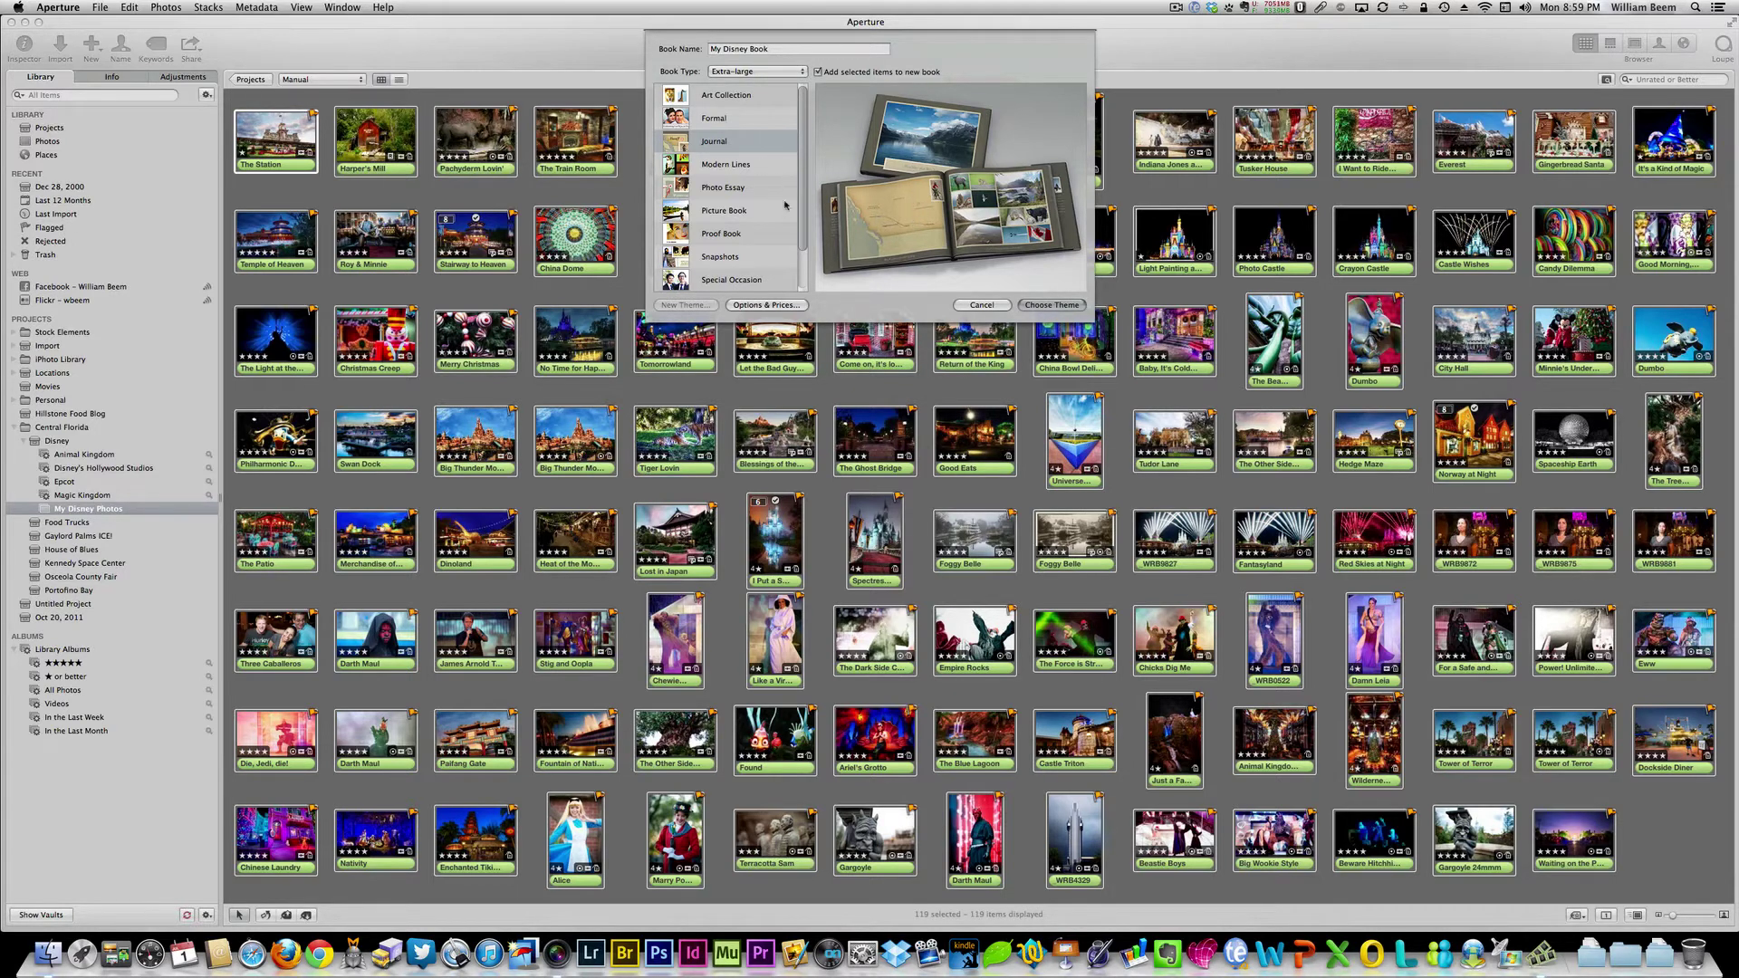
{"action": "left_click", "coordinate": [732, 165]}
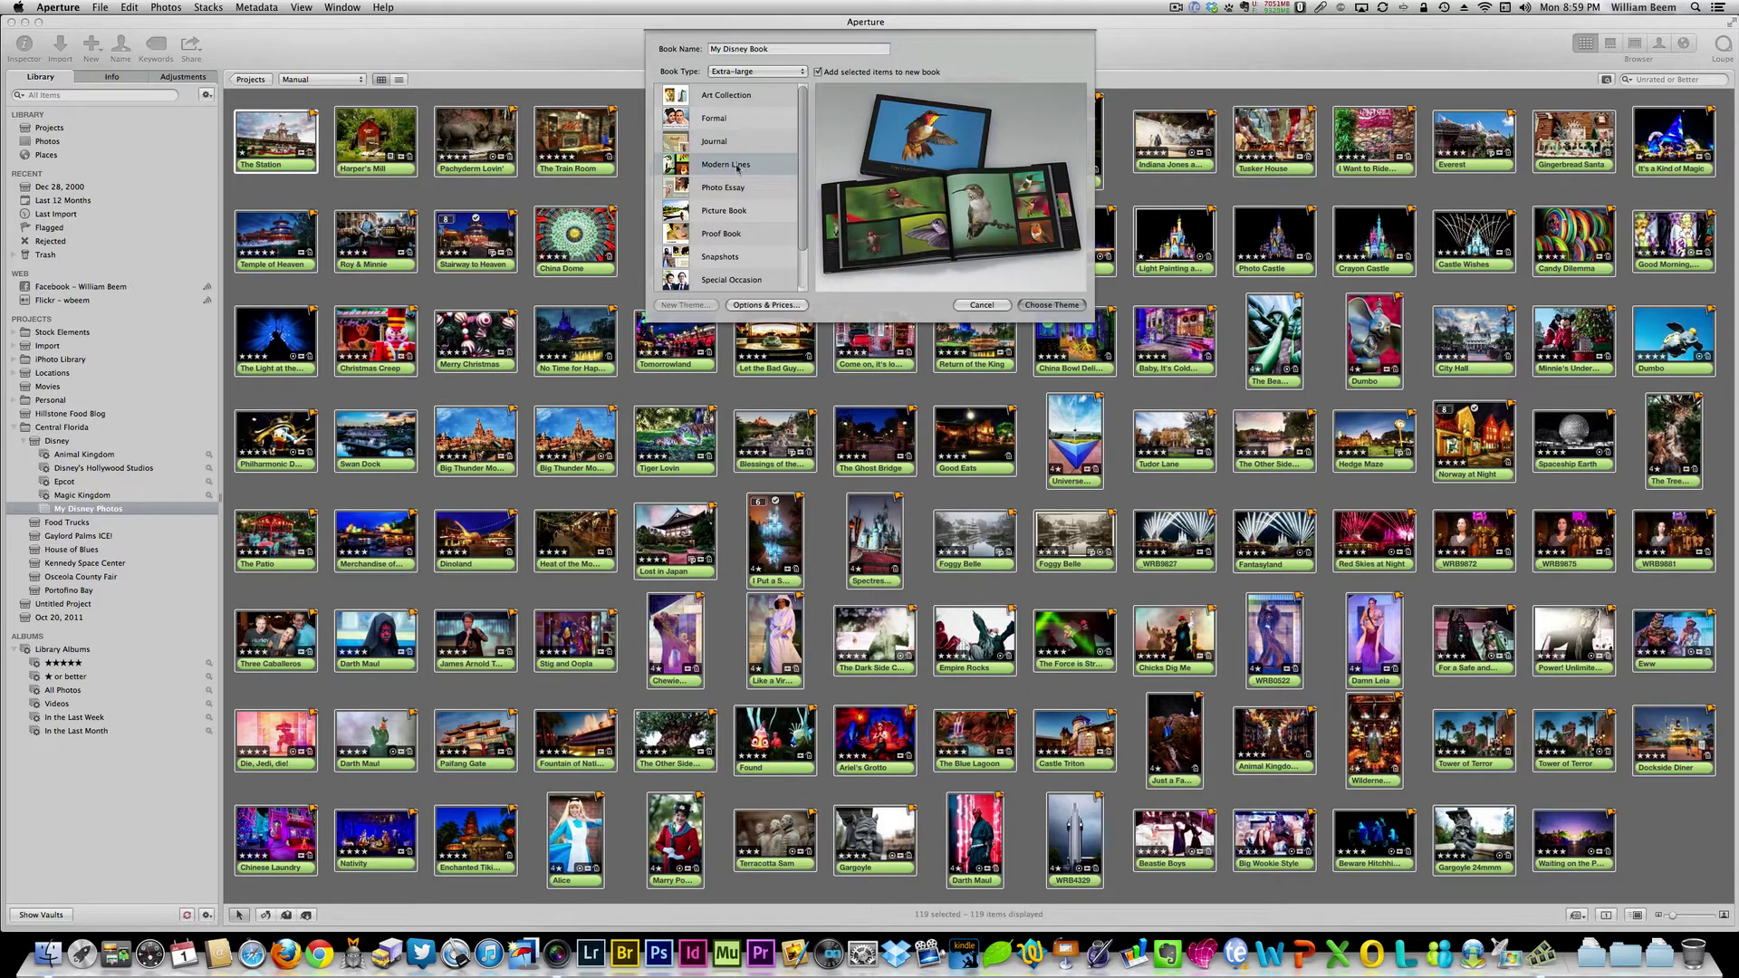
{"action": "left_click", "coordinate": [729, 188]}
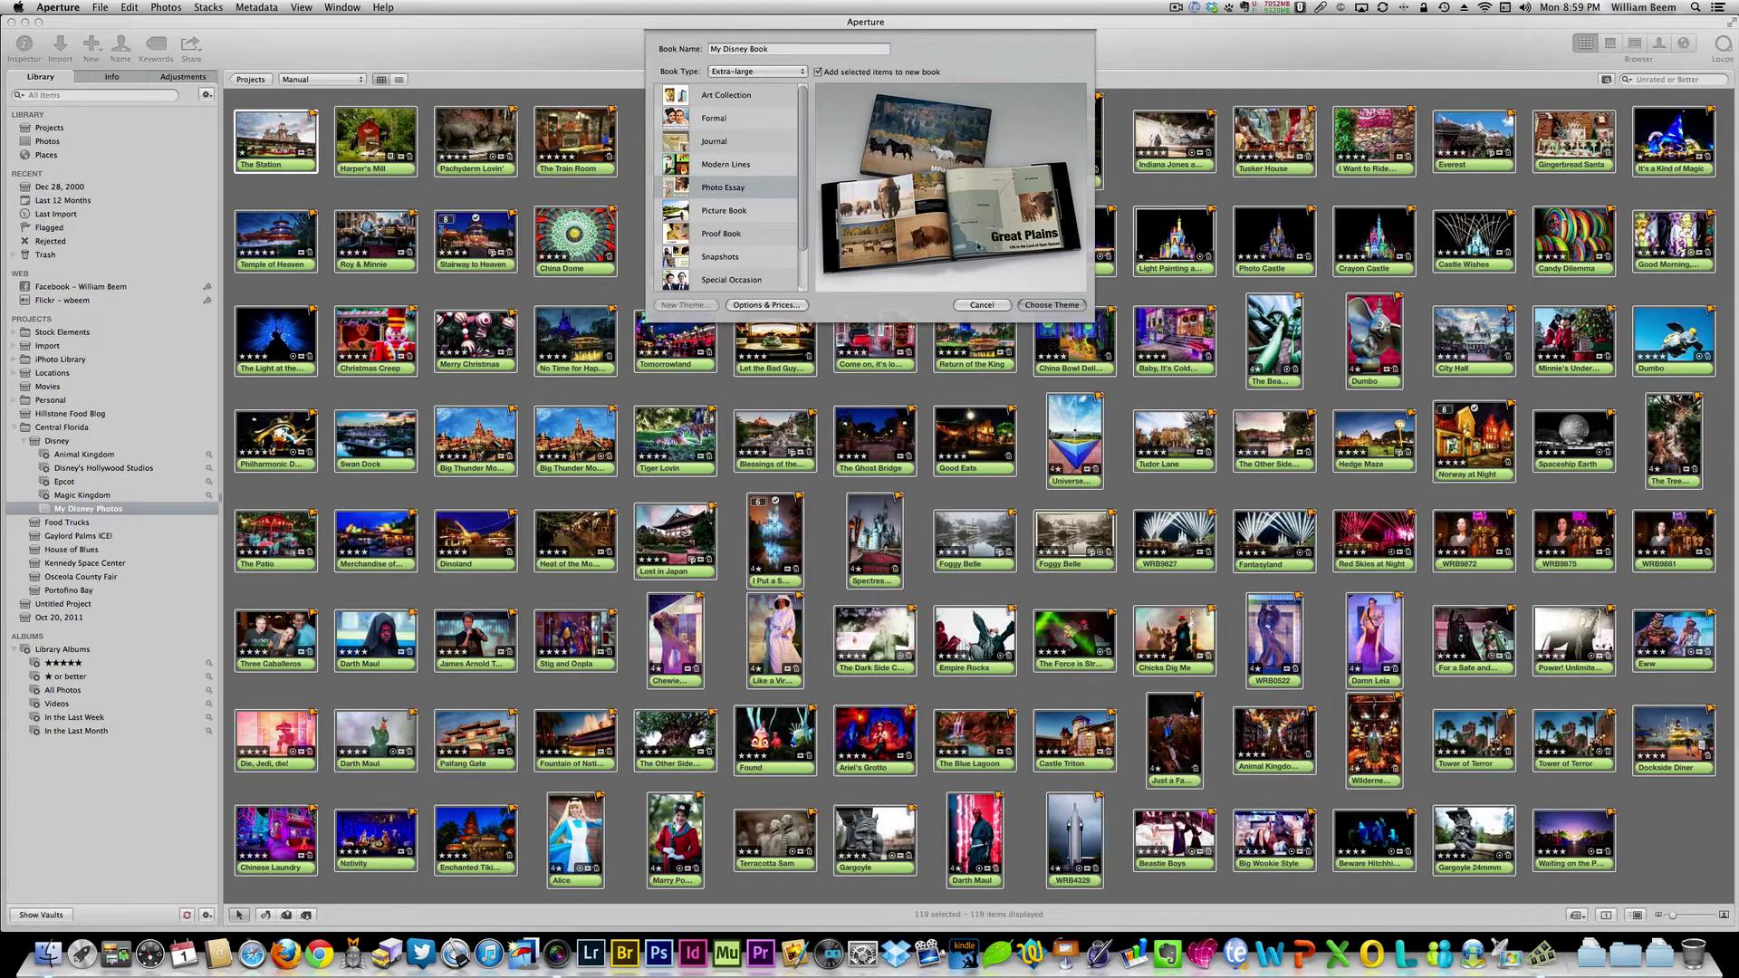
{"action": "left_click", "coordinate": [729, 210]}
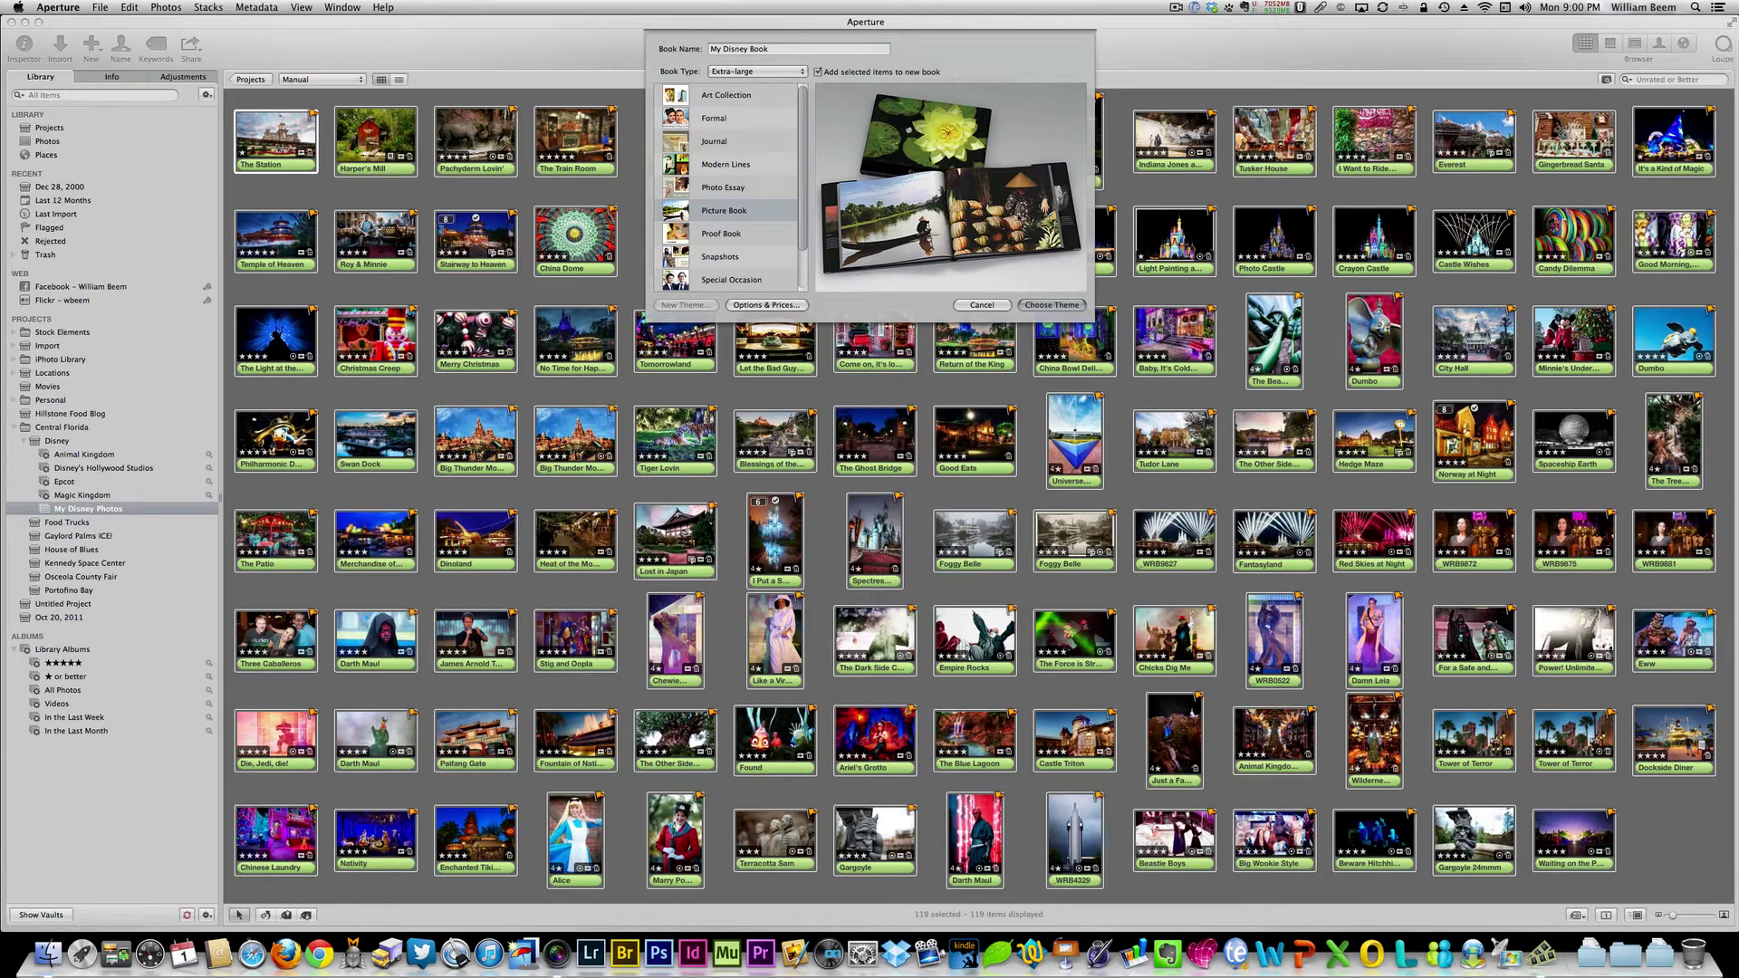
{"action": "left_click", "coordinate": [750, 230]}
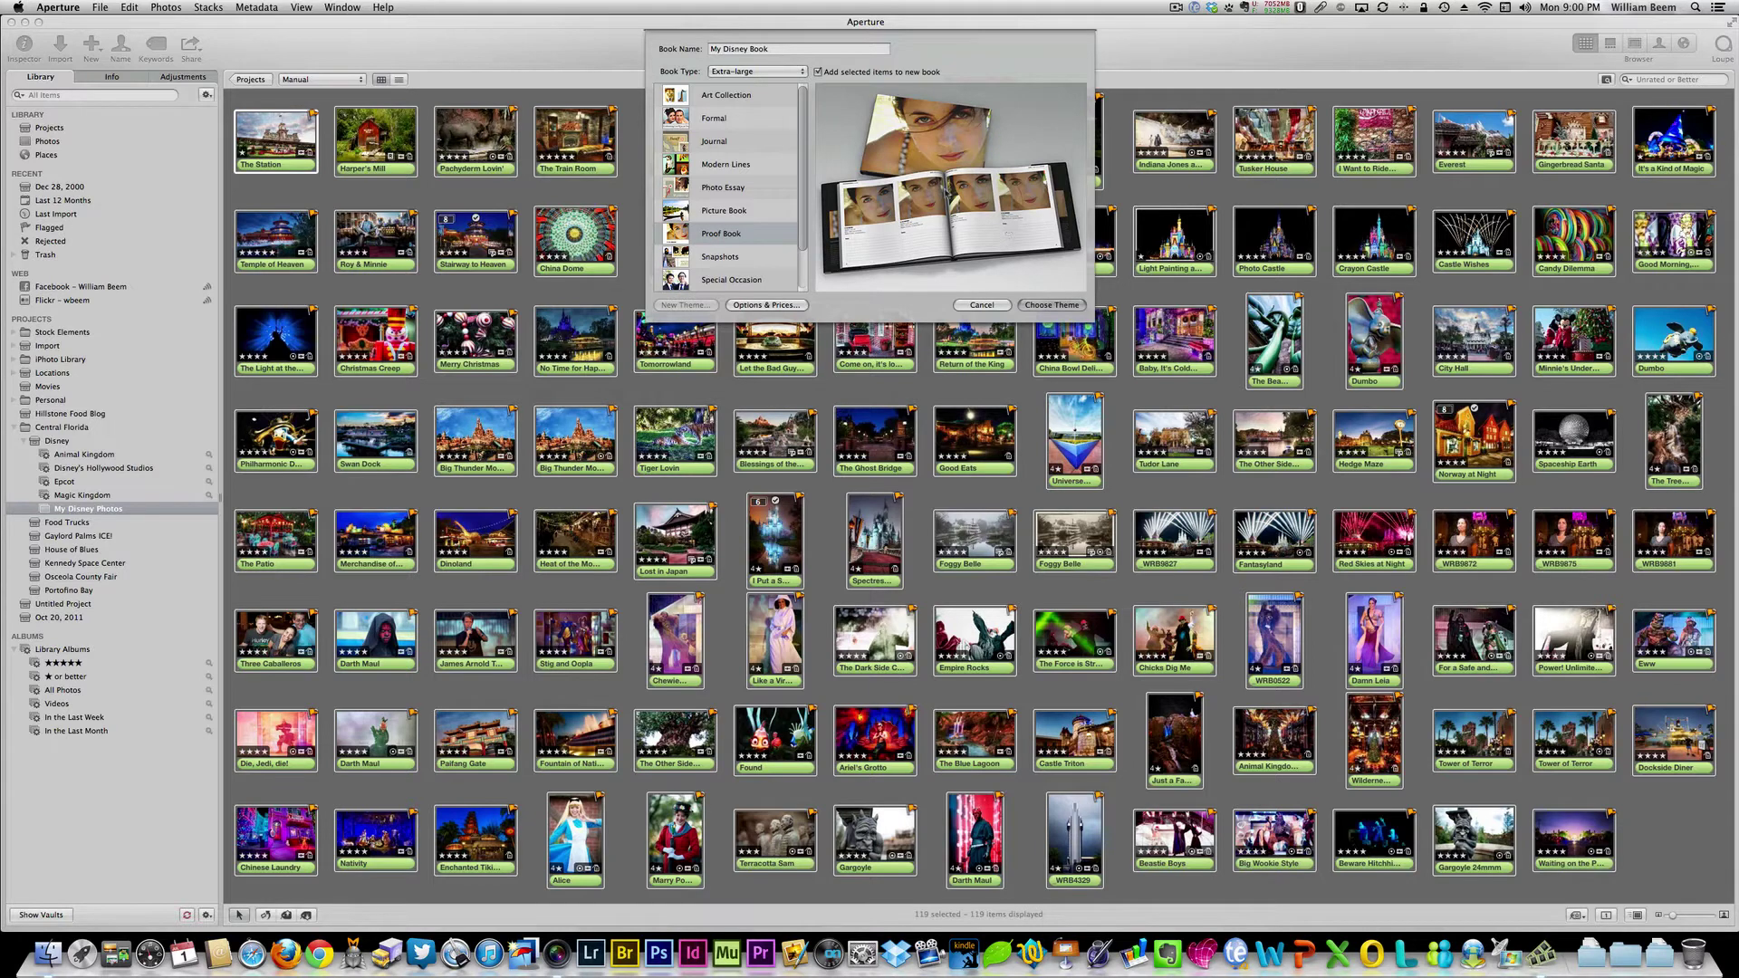
{"action": "left_click", "coordinate": [744, 257]}
{"action": "scroll", "coordinate": [801, 190], "scroll_direction": "down", "scroll_amount": 2}
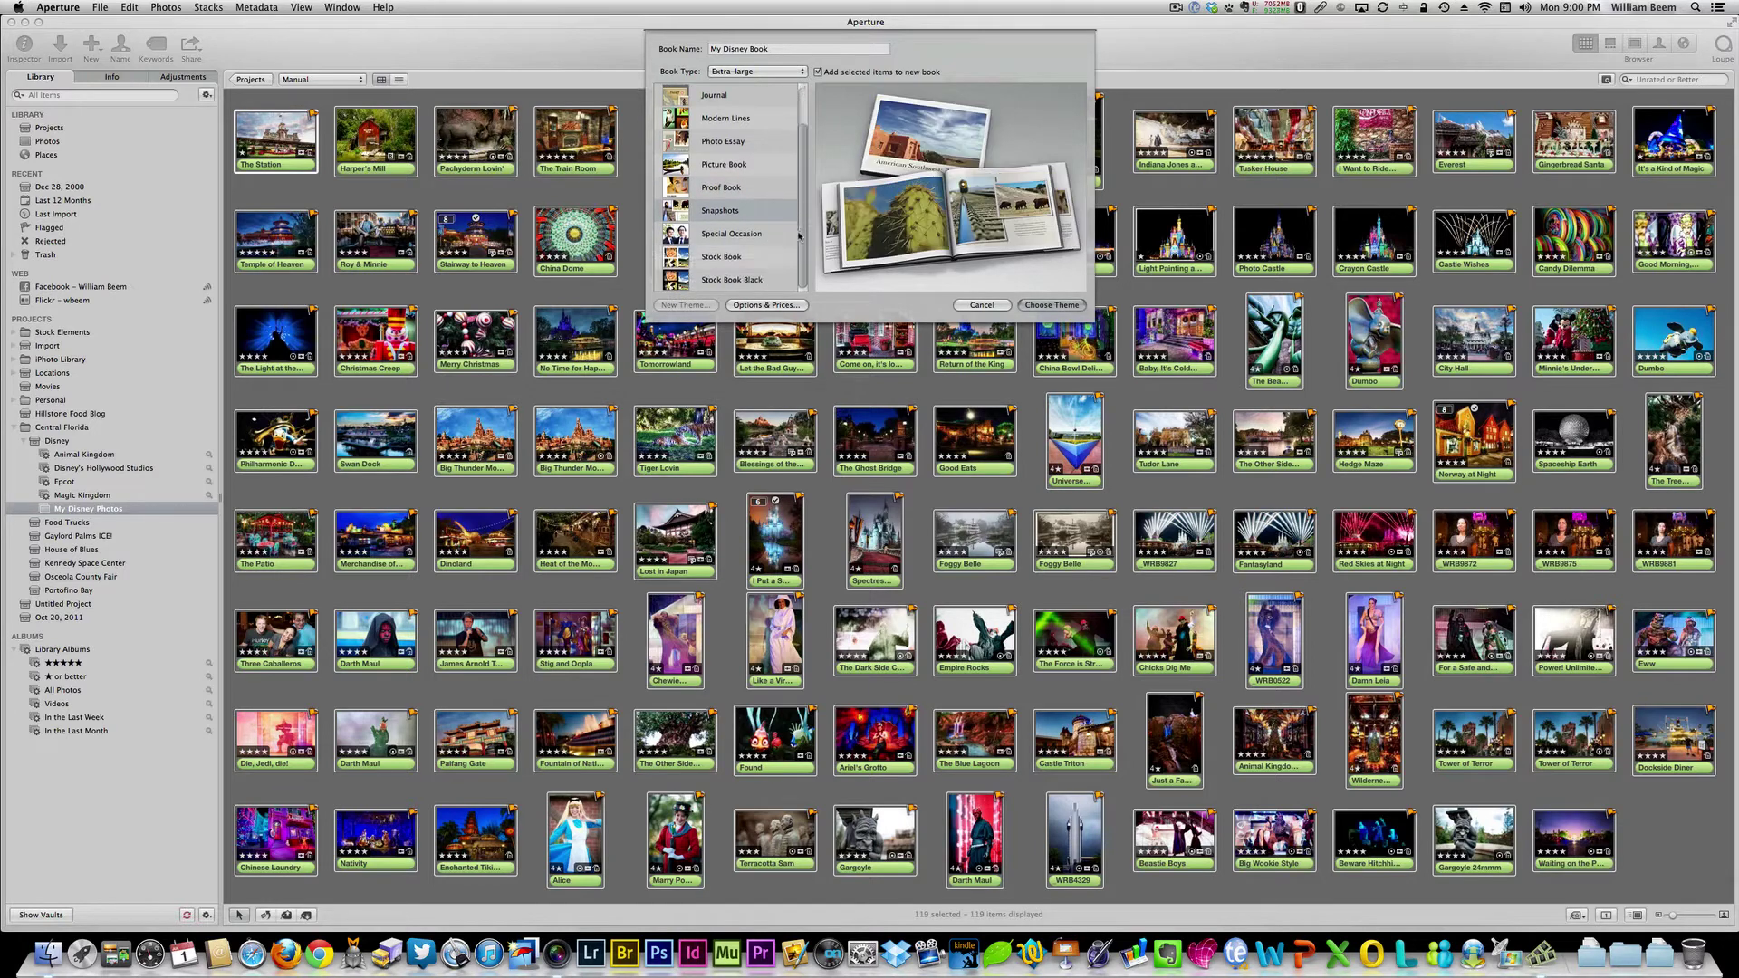
- Preview Special Occasion, Stock Book and Stock Book Black, then choose Modern Lines
{"action": "left_click", "coordinate": [744, 228]}
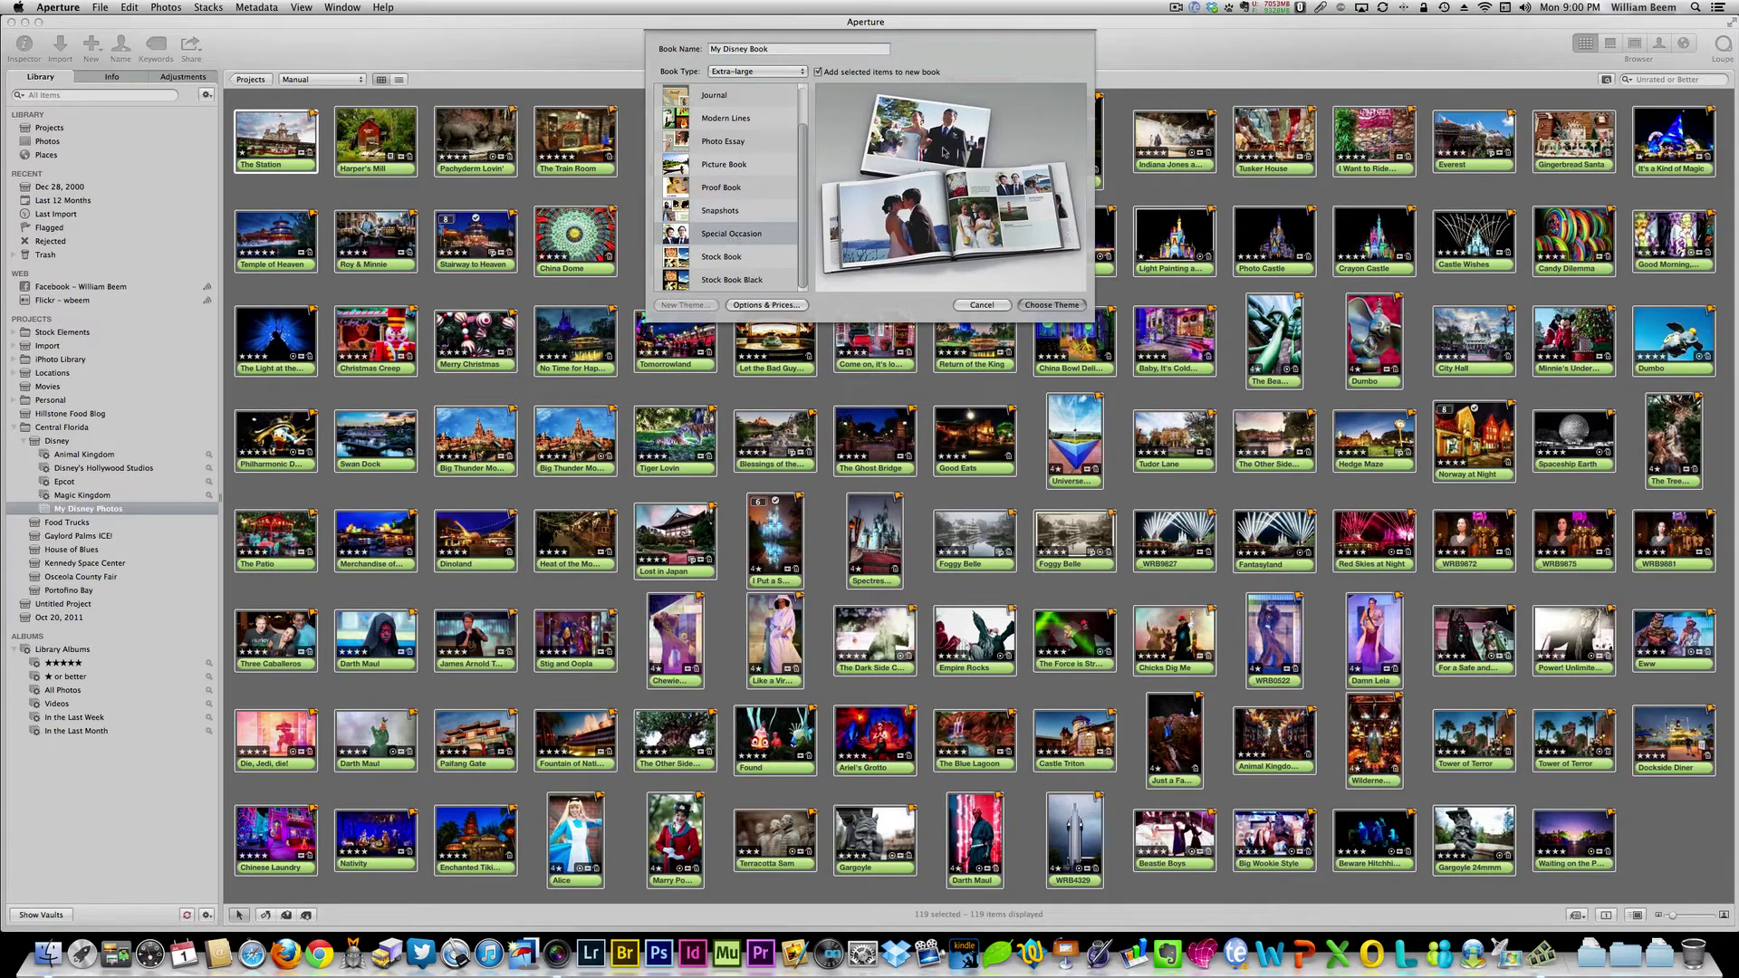
{"action": "left_click", "coordinate": [727, 256]}
{"action": "left_click", "coordinate": [722, 280]}
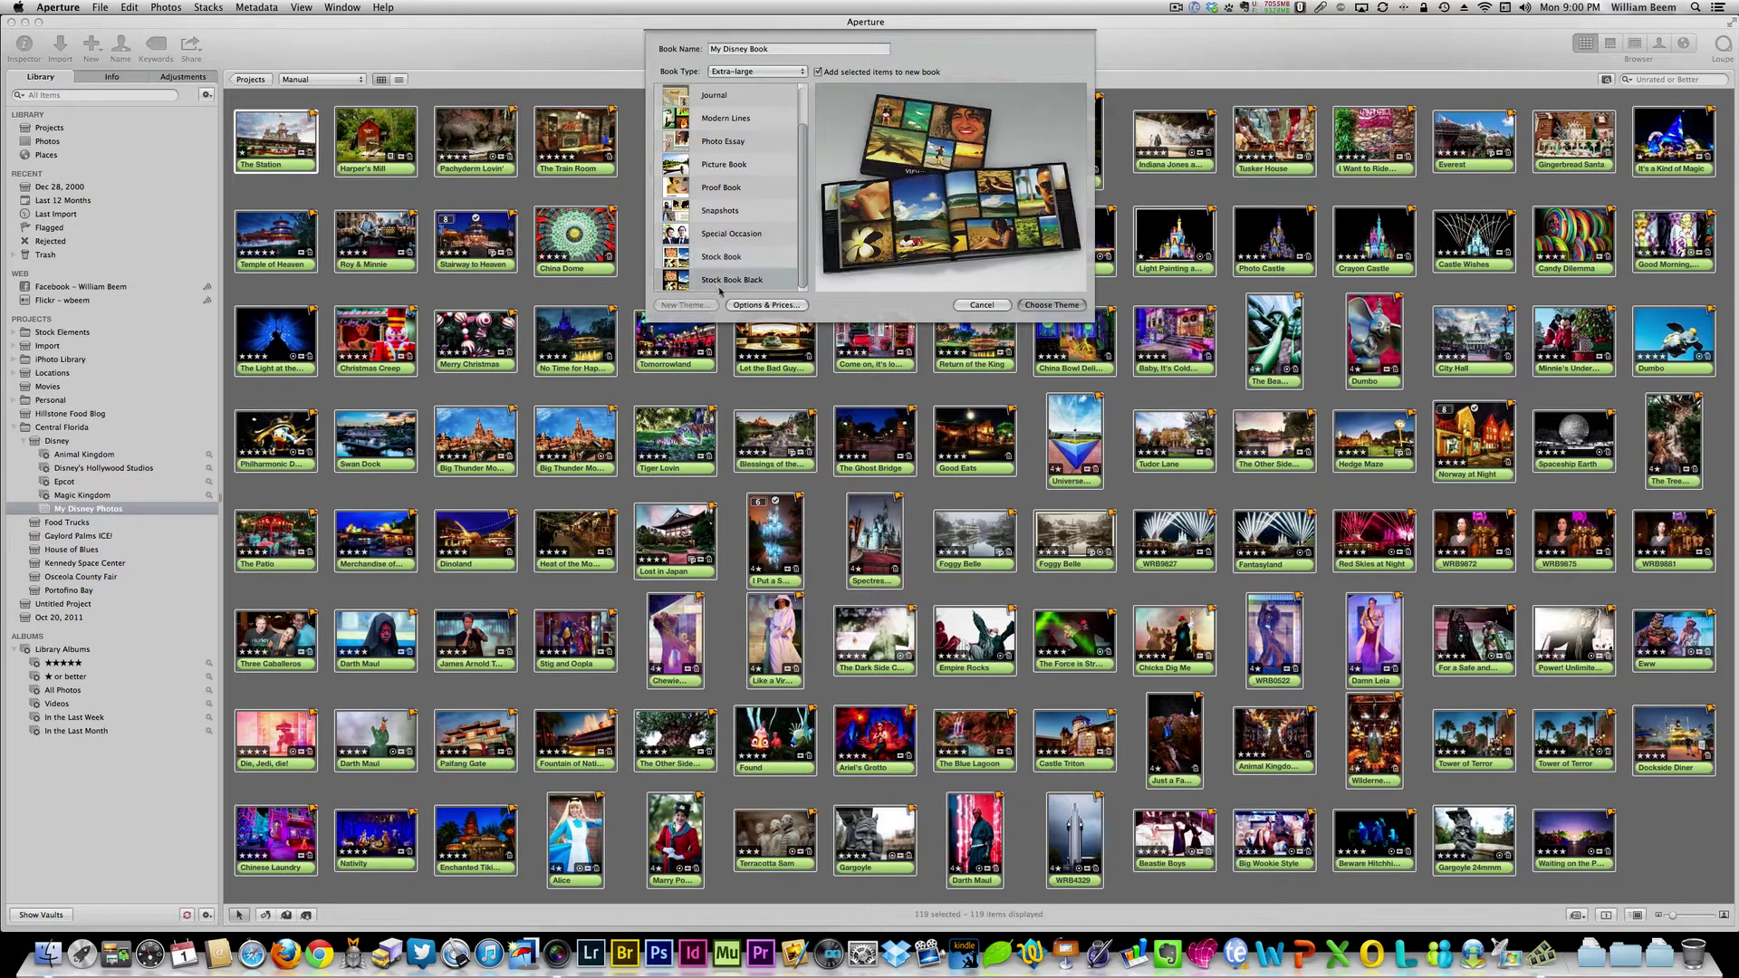
{"action": "left_click", "coordinate": [718, 256]}
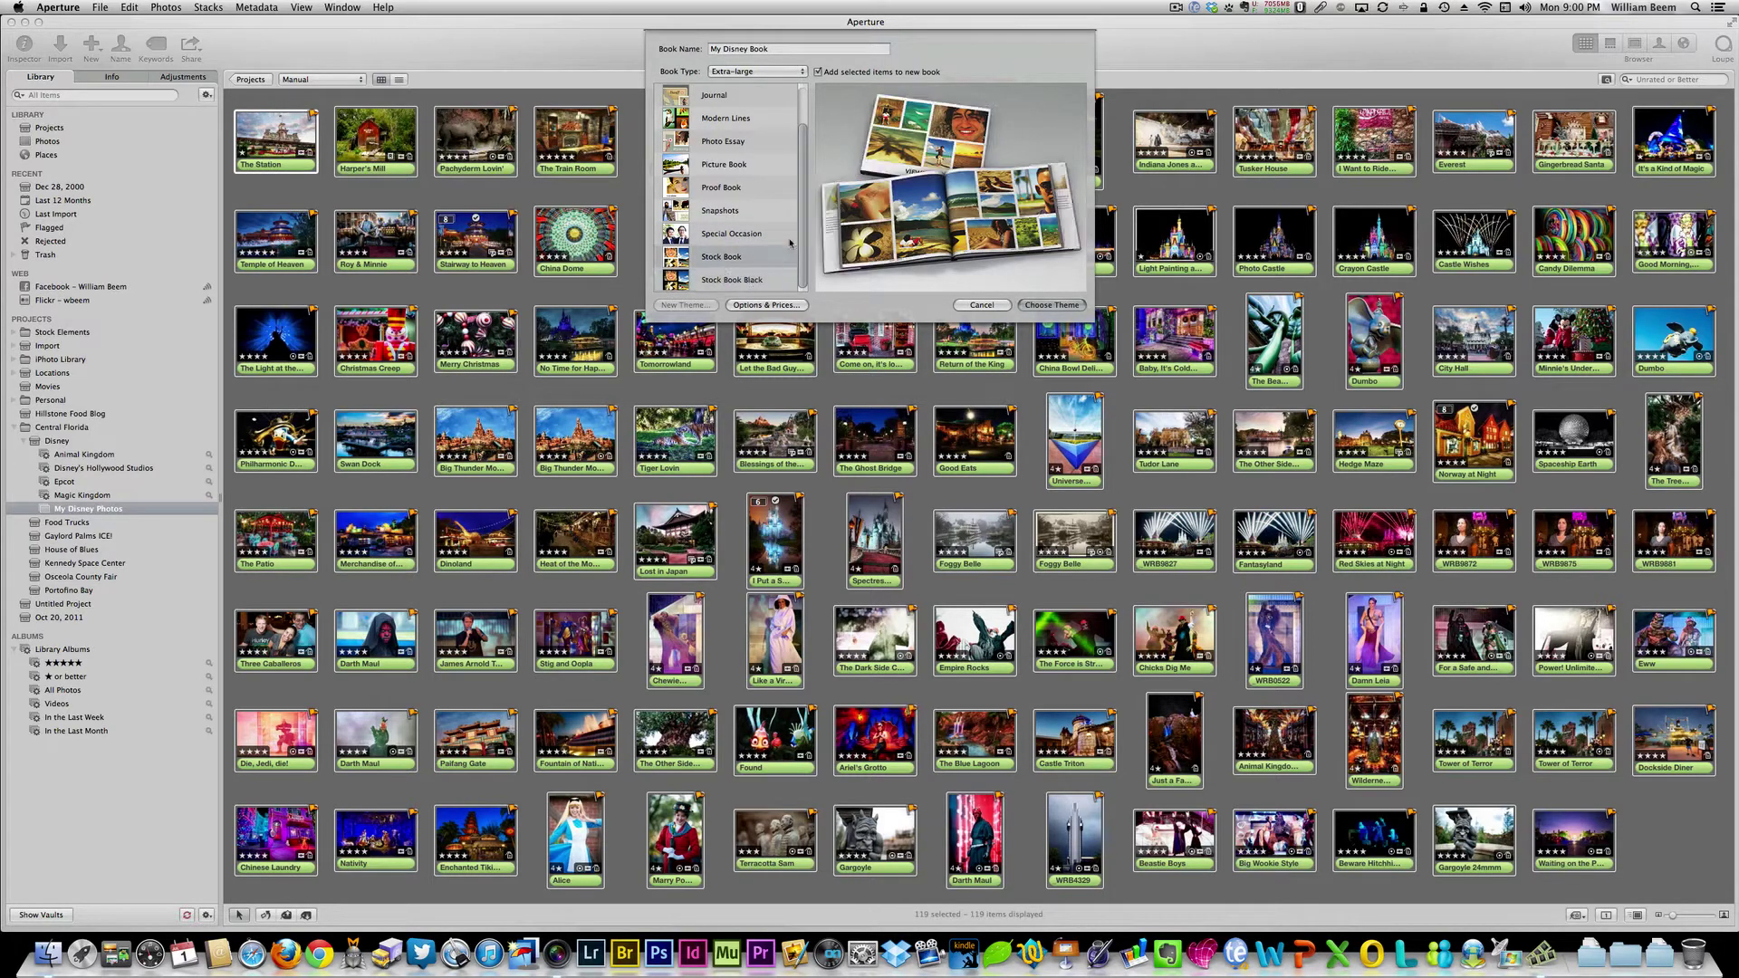
{"action": "left_click_drag", "start_coordinate": [802, 240], "coordinate": [802, 219]}
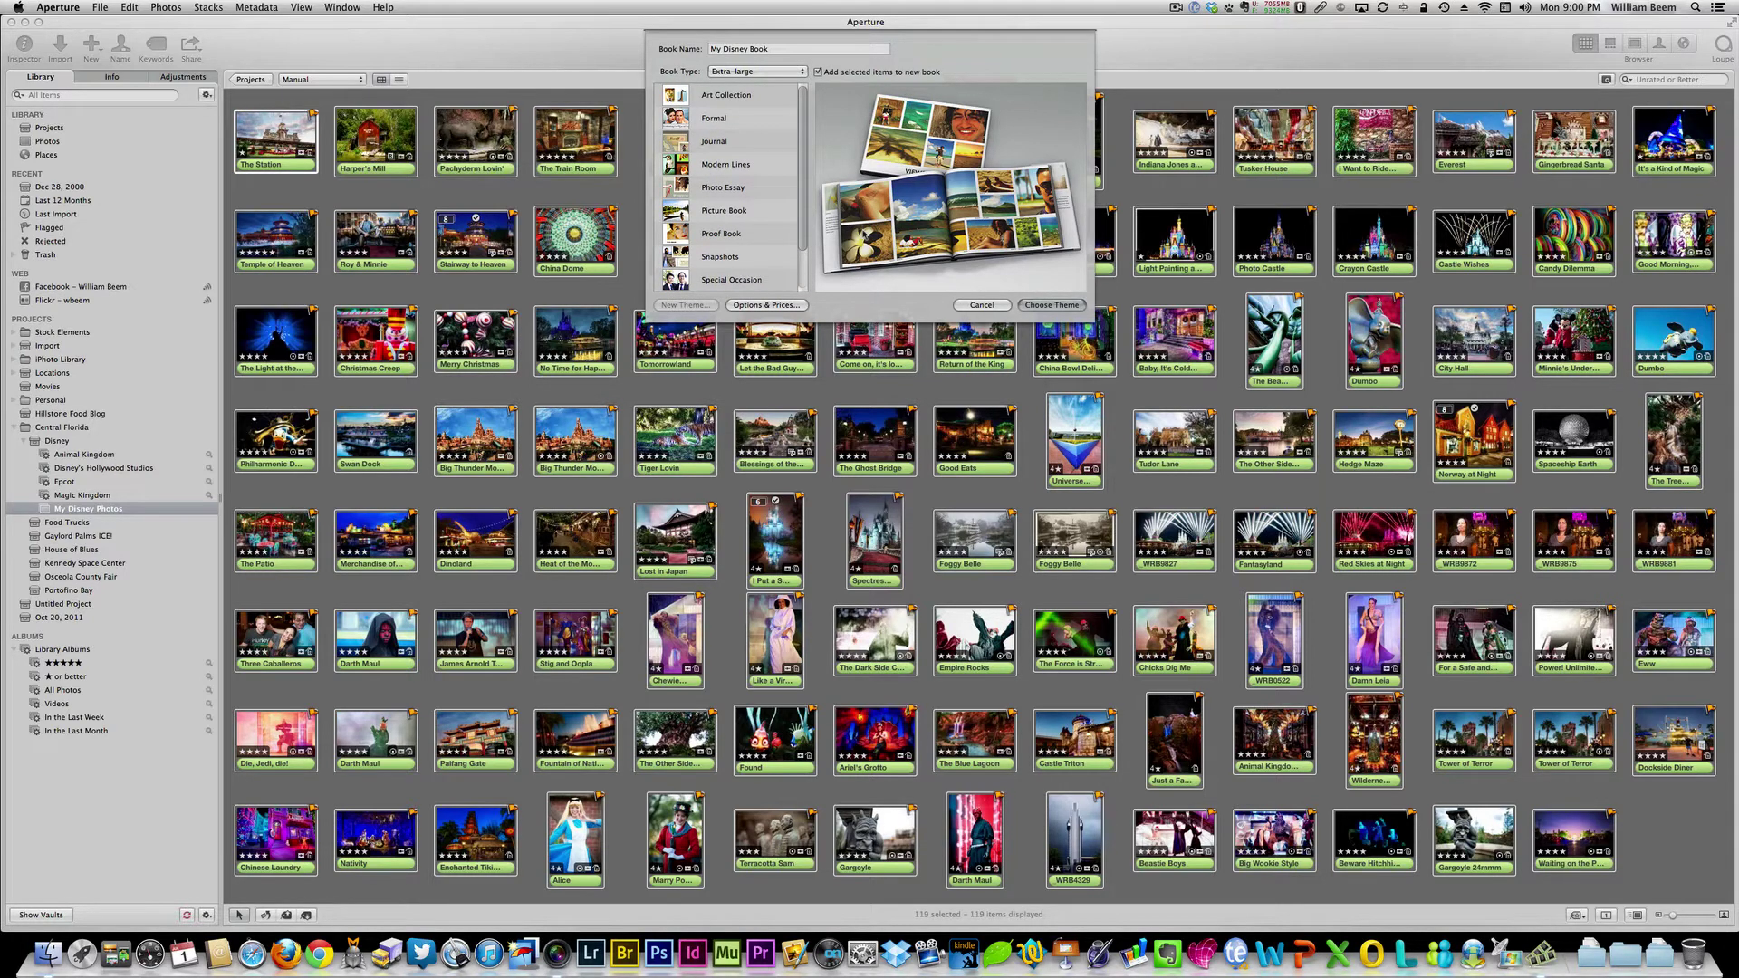
{"action": "left_click", "coordinate": [766, 166]}
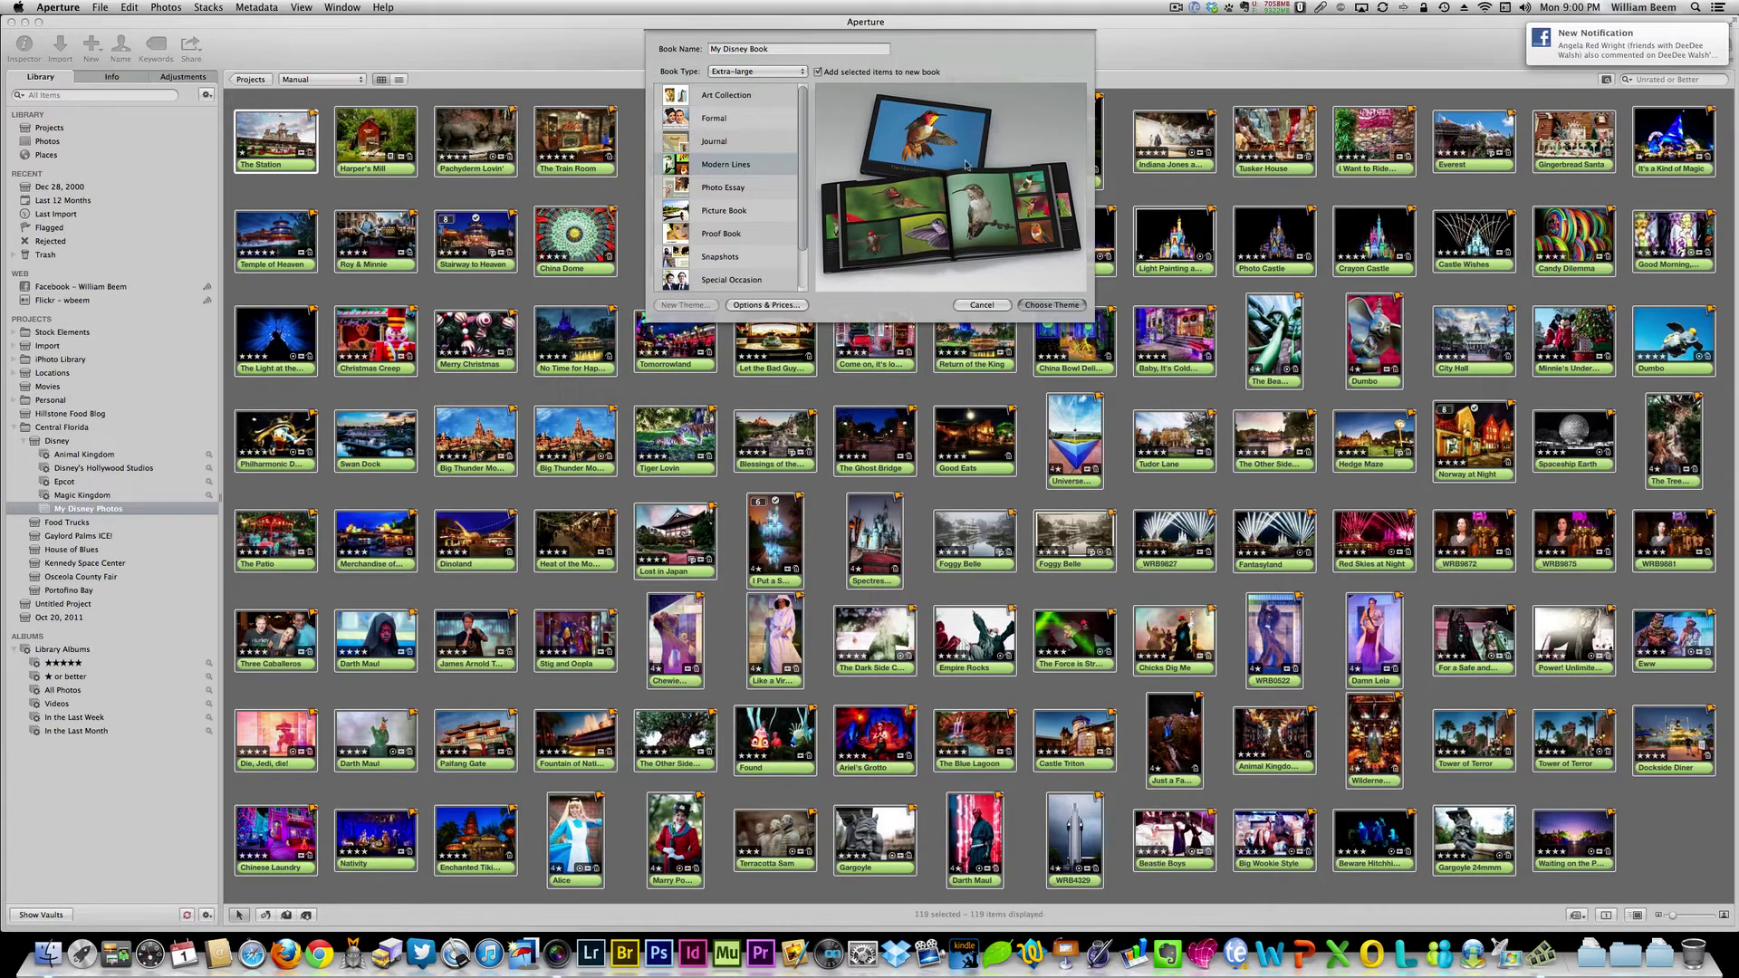
- Create the book with the Modern Lines theme and select its cover page
{"action": "left_click", "coordinate": [1036, 305]}
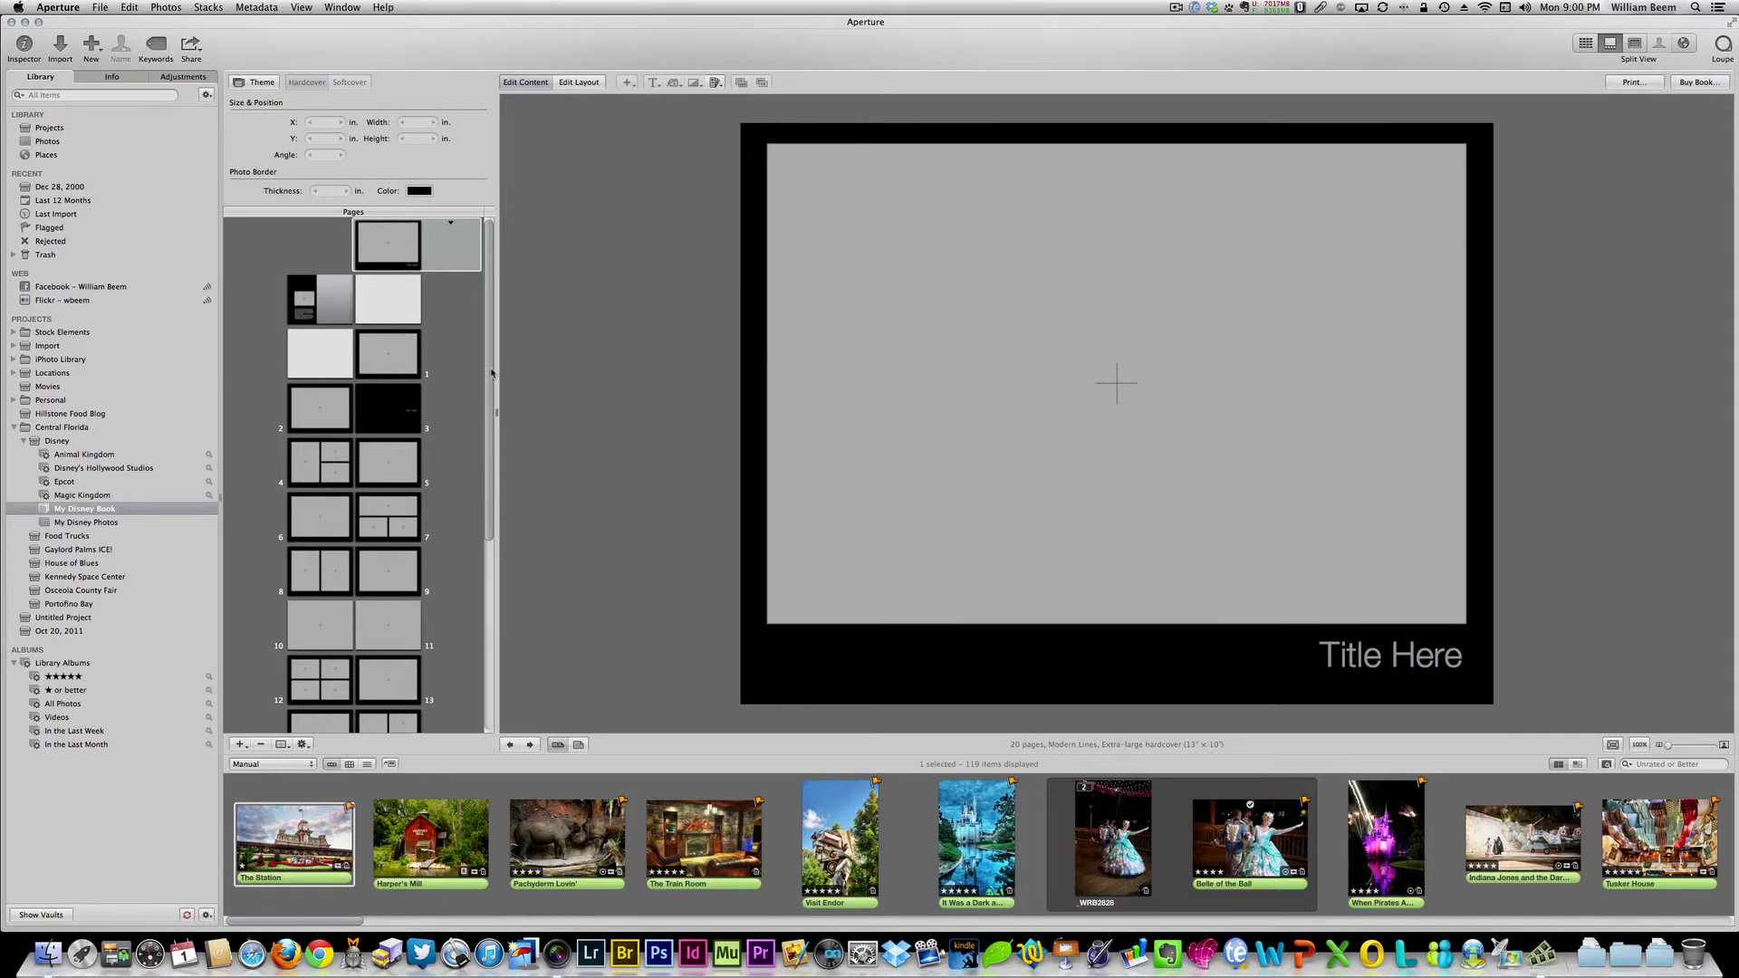
{"action": "mouse_move", "coordinate": [493, 373]}
{"action": "left_mouse_down"}
{"action": "mouse_move", "coordinate": [500, 558]}
{"action": "mouse_move", "coordinate": [478, 355]}
{"action": "left_mouse_up"}
{"action": "left_click", "coordinate": [386, 248]}
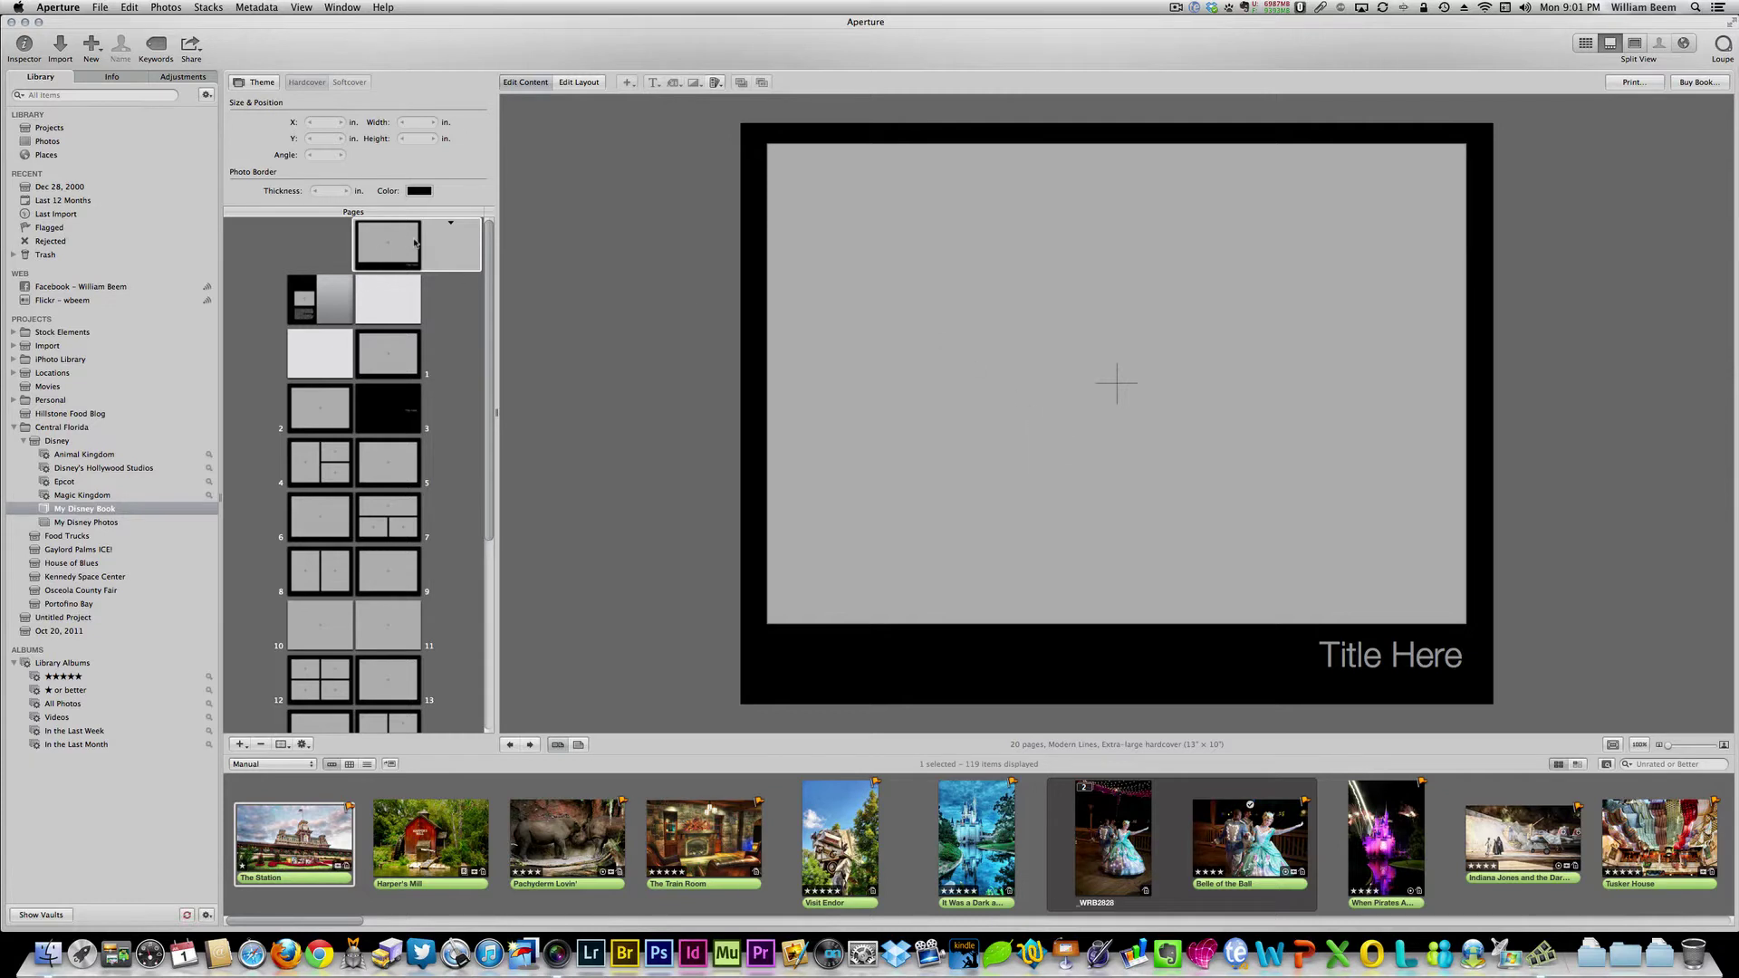
- Drop The Train Room photo into the left-page photo box of the spread after the cover
{"action": "left_click", "coordinate": [312, 309]}
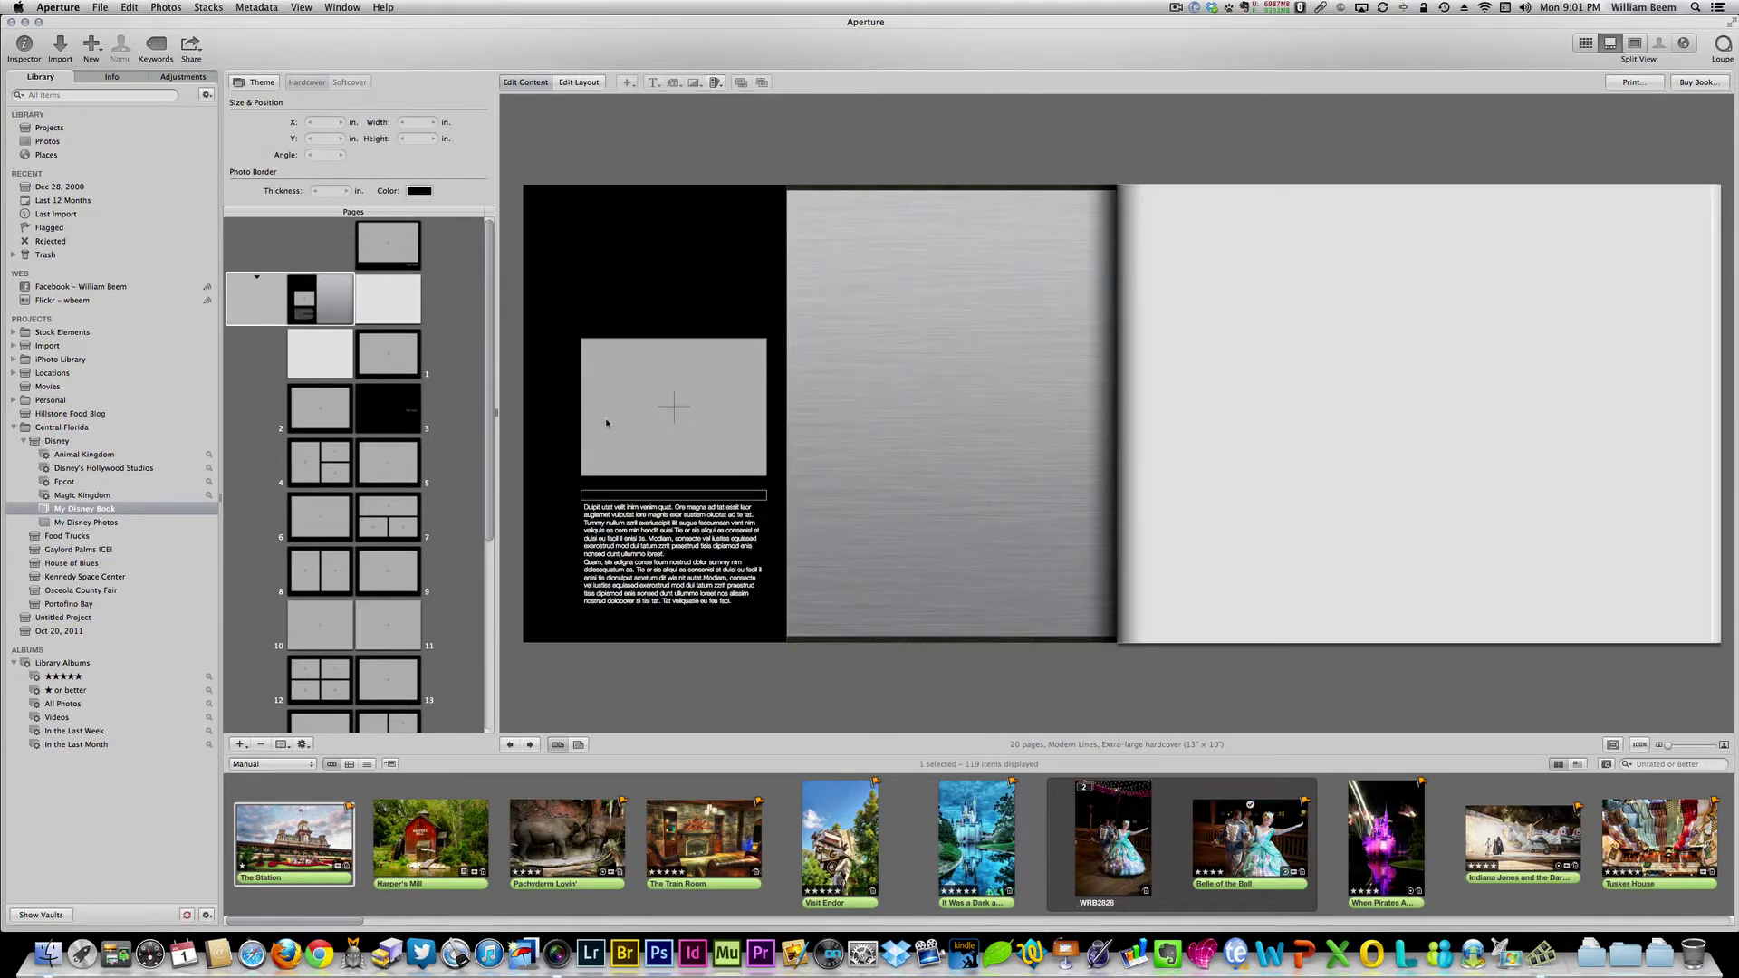
{"action": "left_click_drag", "start_coordinate": [703, 838], "coordinate": [653, 412]}
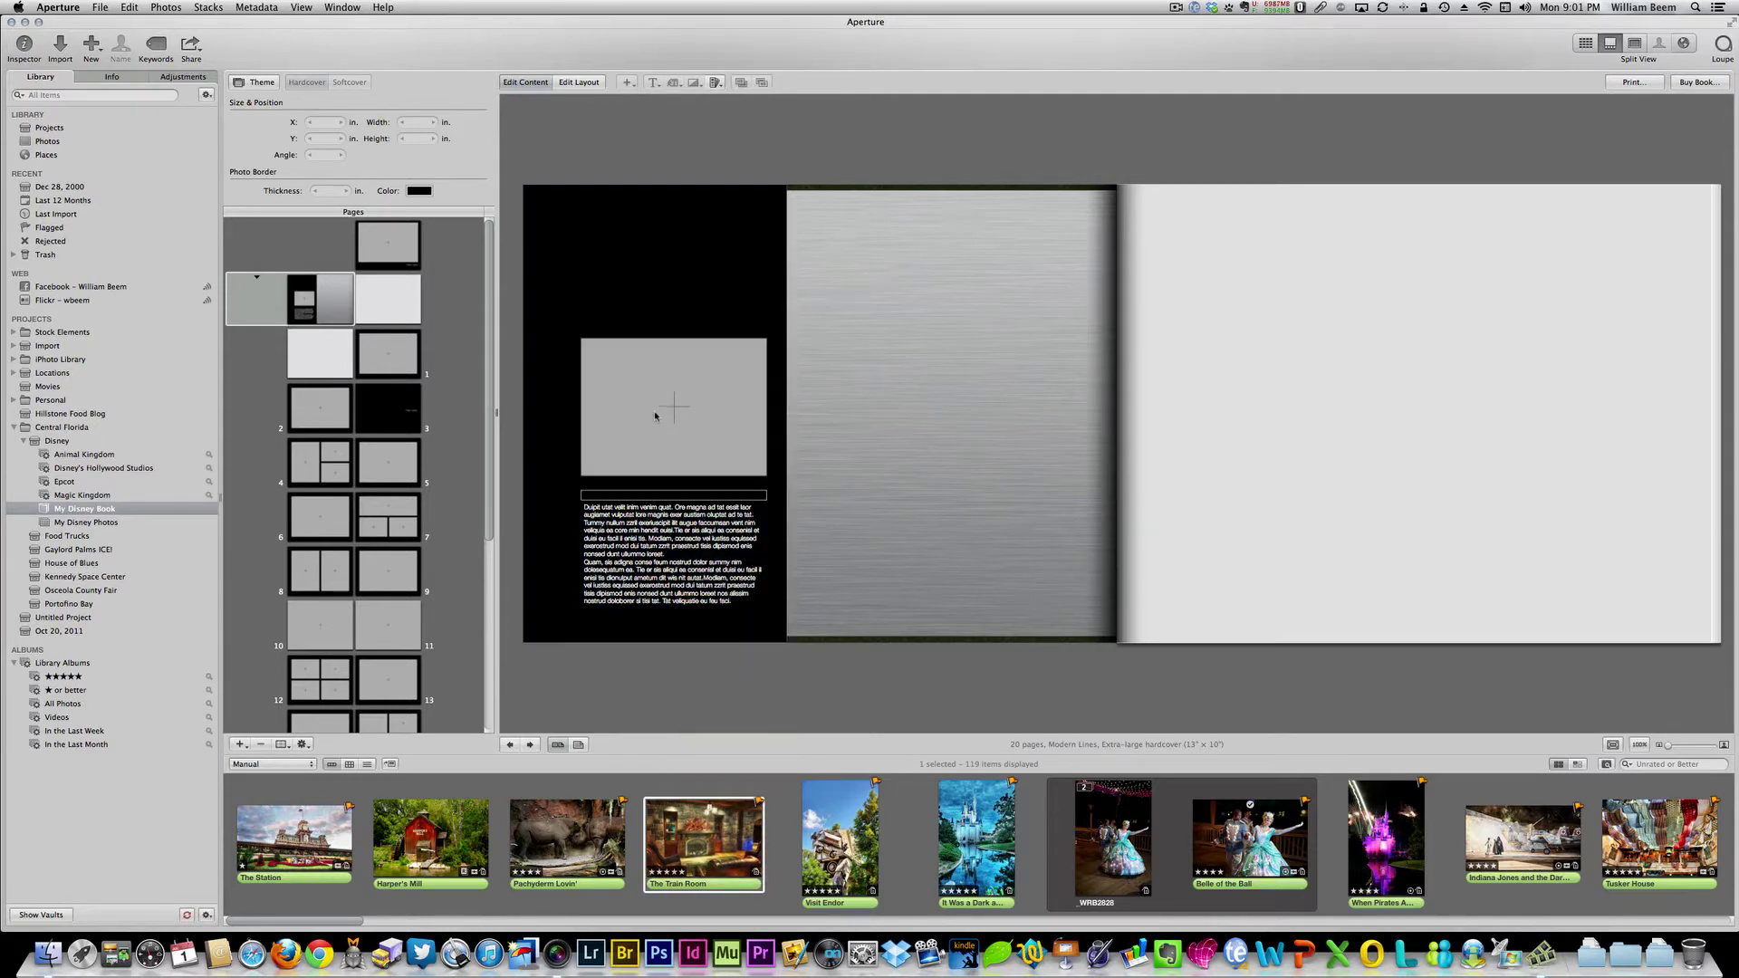
{"action": "left_click_drag", "start_coordinate": [722, 824], "coordinate": [698, 426]}
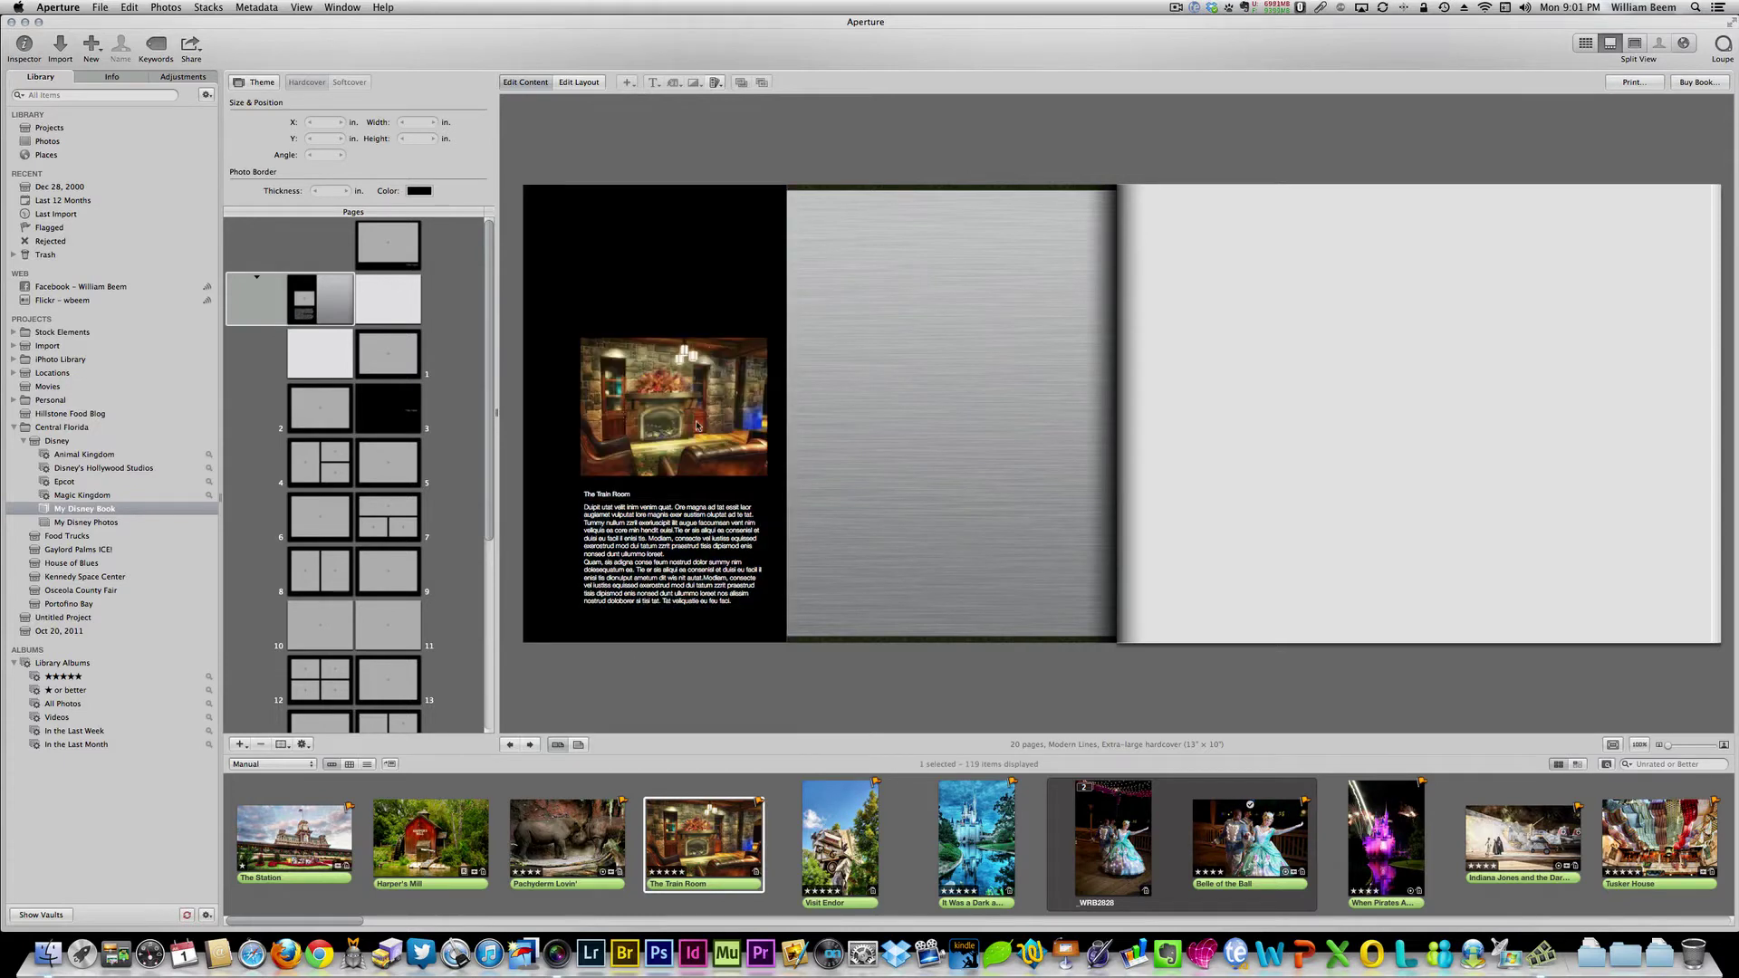
- Inspect the photo-name caption, body text box and text styles list, then deselect the text
{"action": "left_click", "coordinate": [631, 521]}
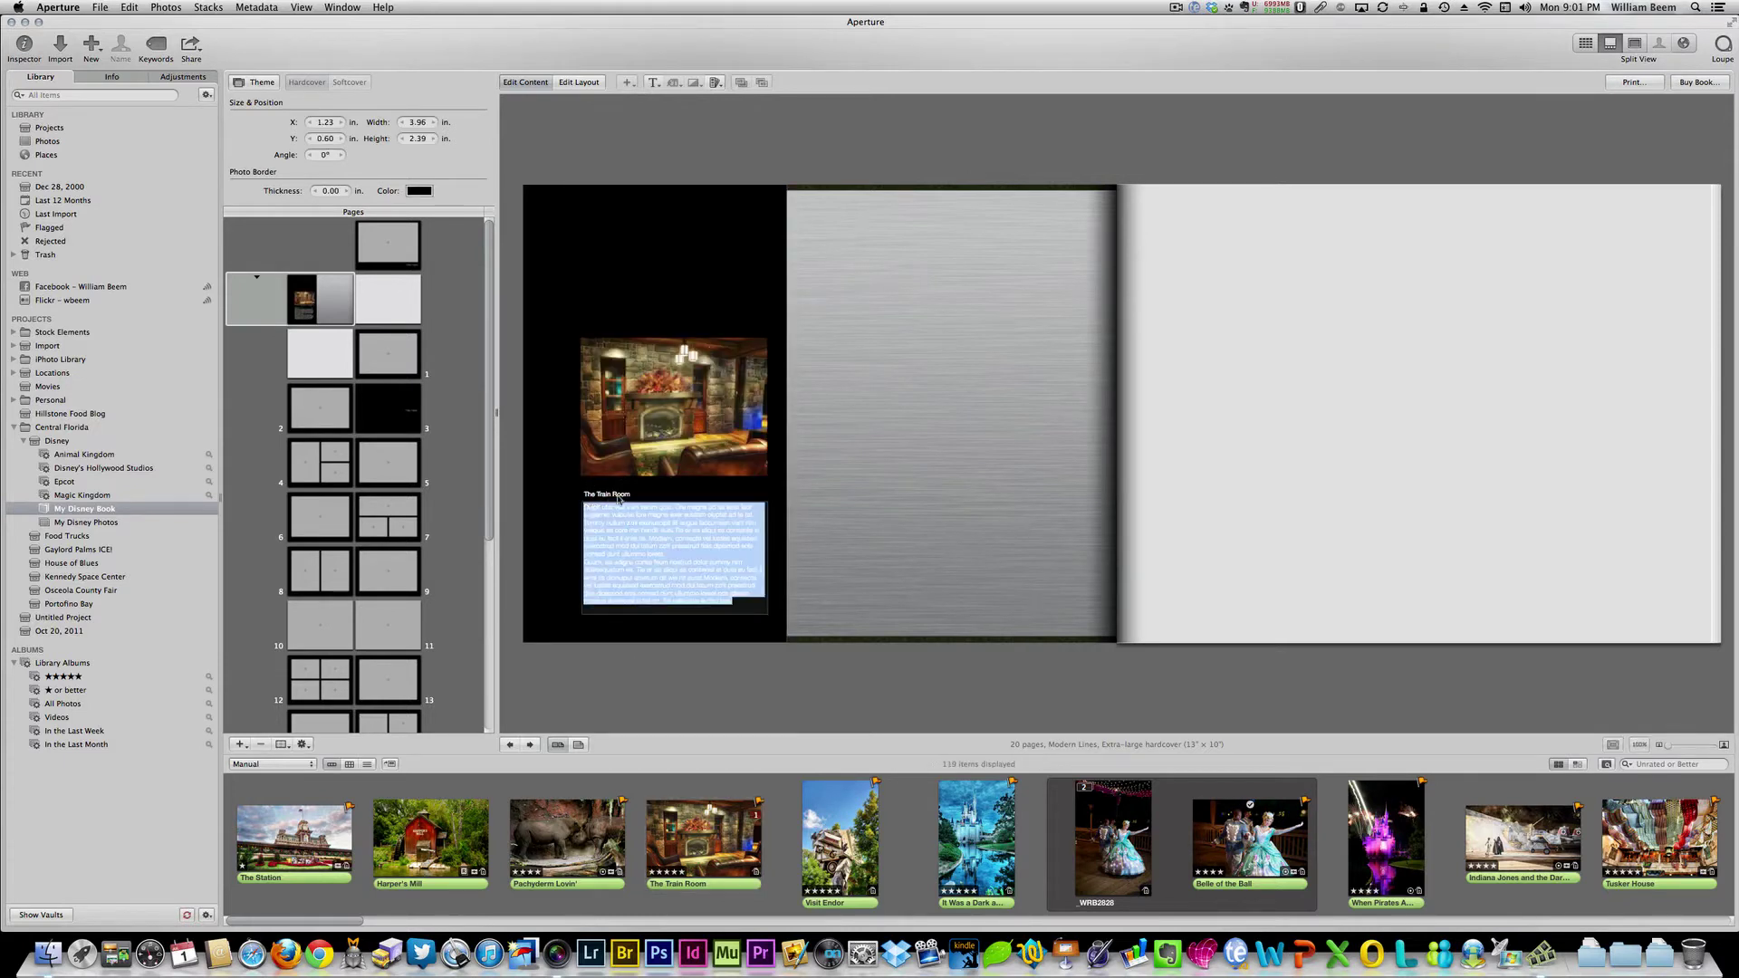
{"action": "left_click", "coordinate": [620, 496]}
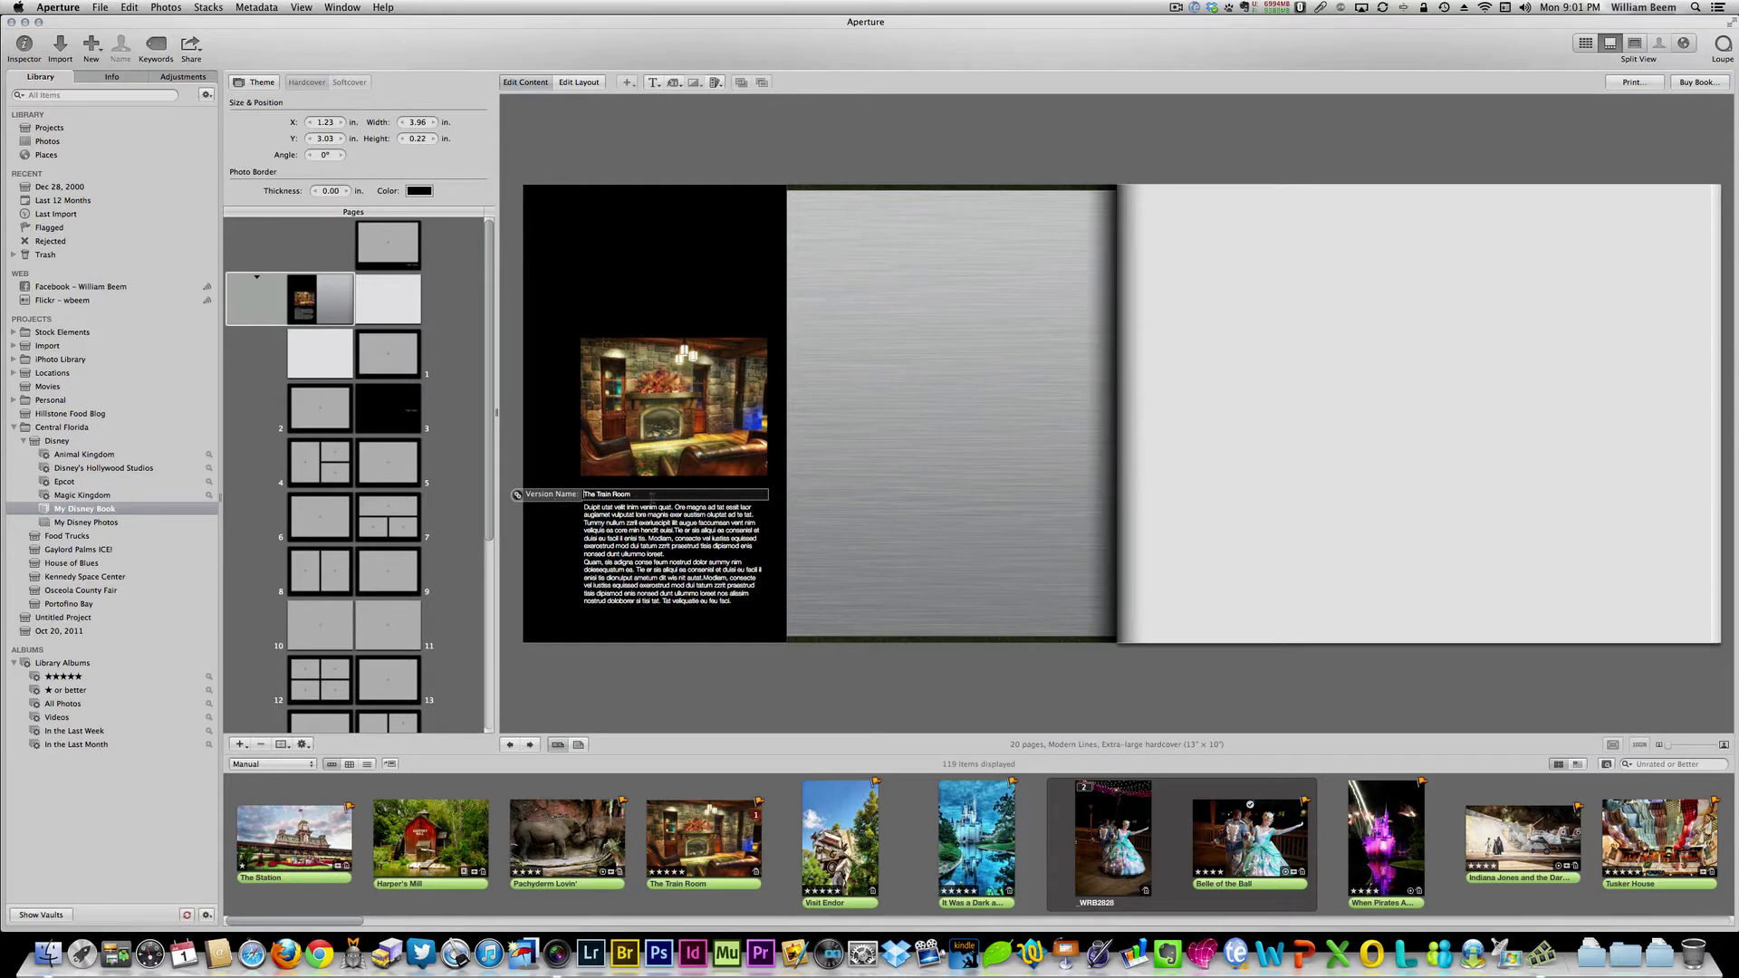
{"action": "left_click", "coordinate": [650, 458]}
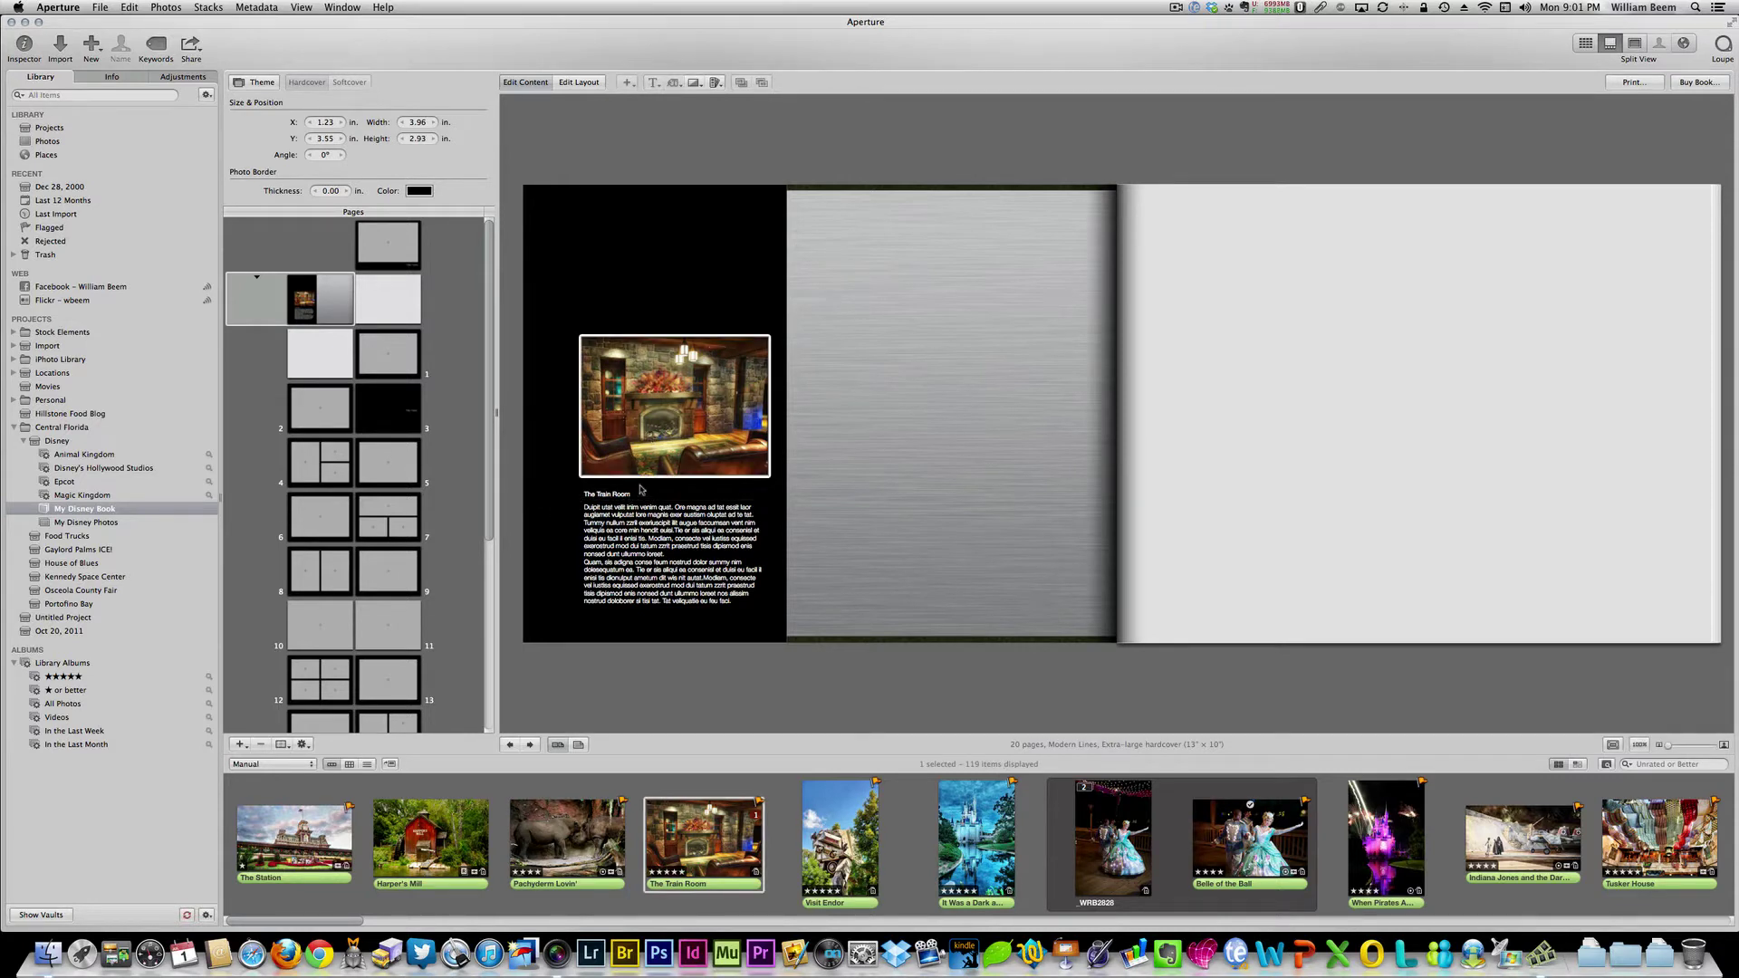
{"action": "left_click", "coordinate": [630, 538]}
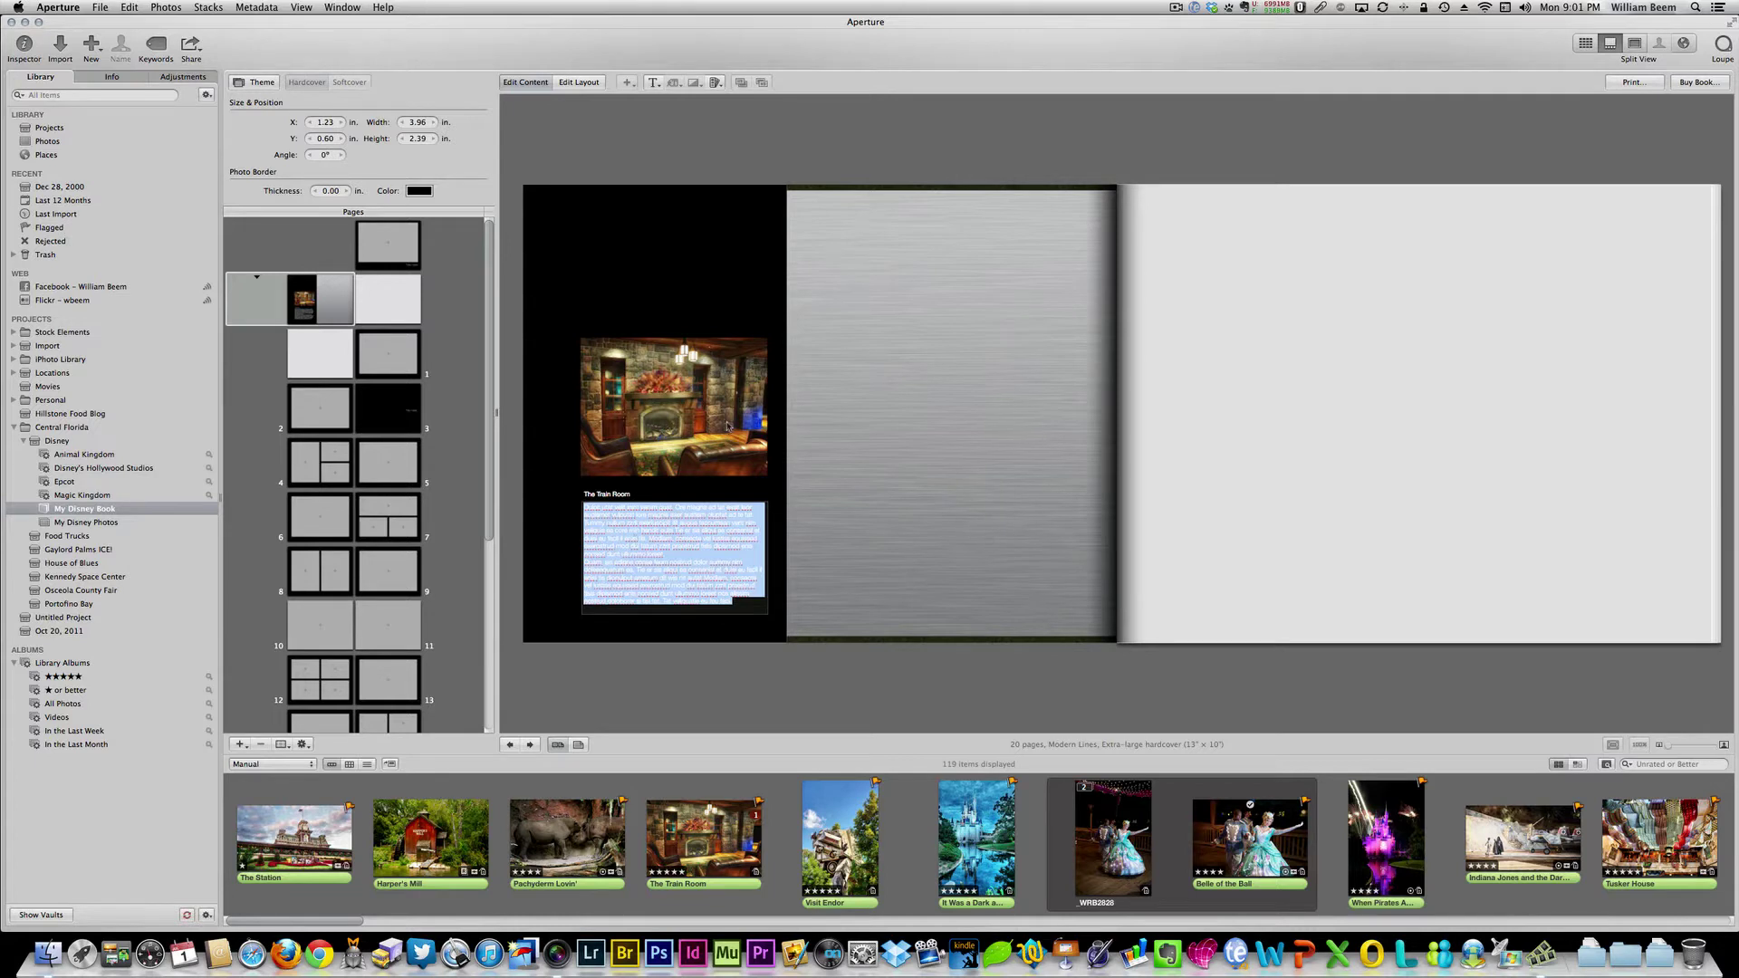
{"action": "left_click", "coordinate": [654, 83]}
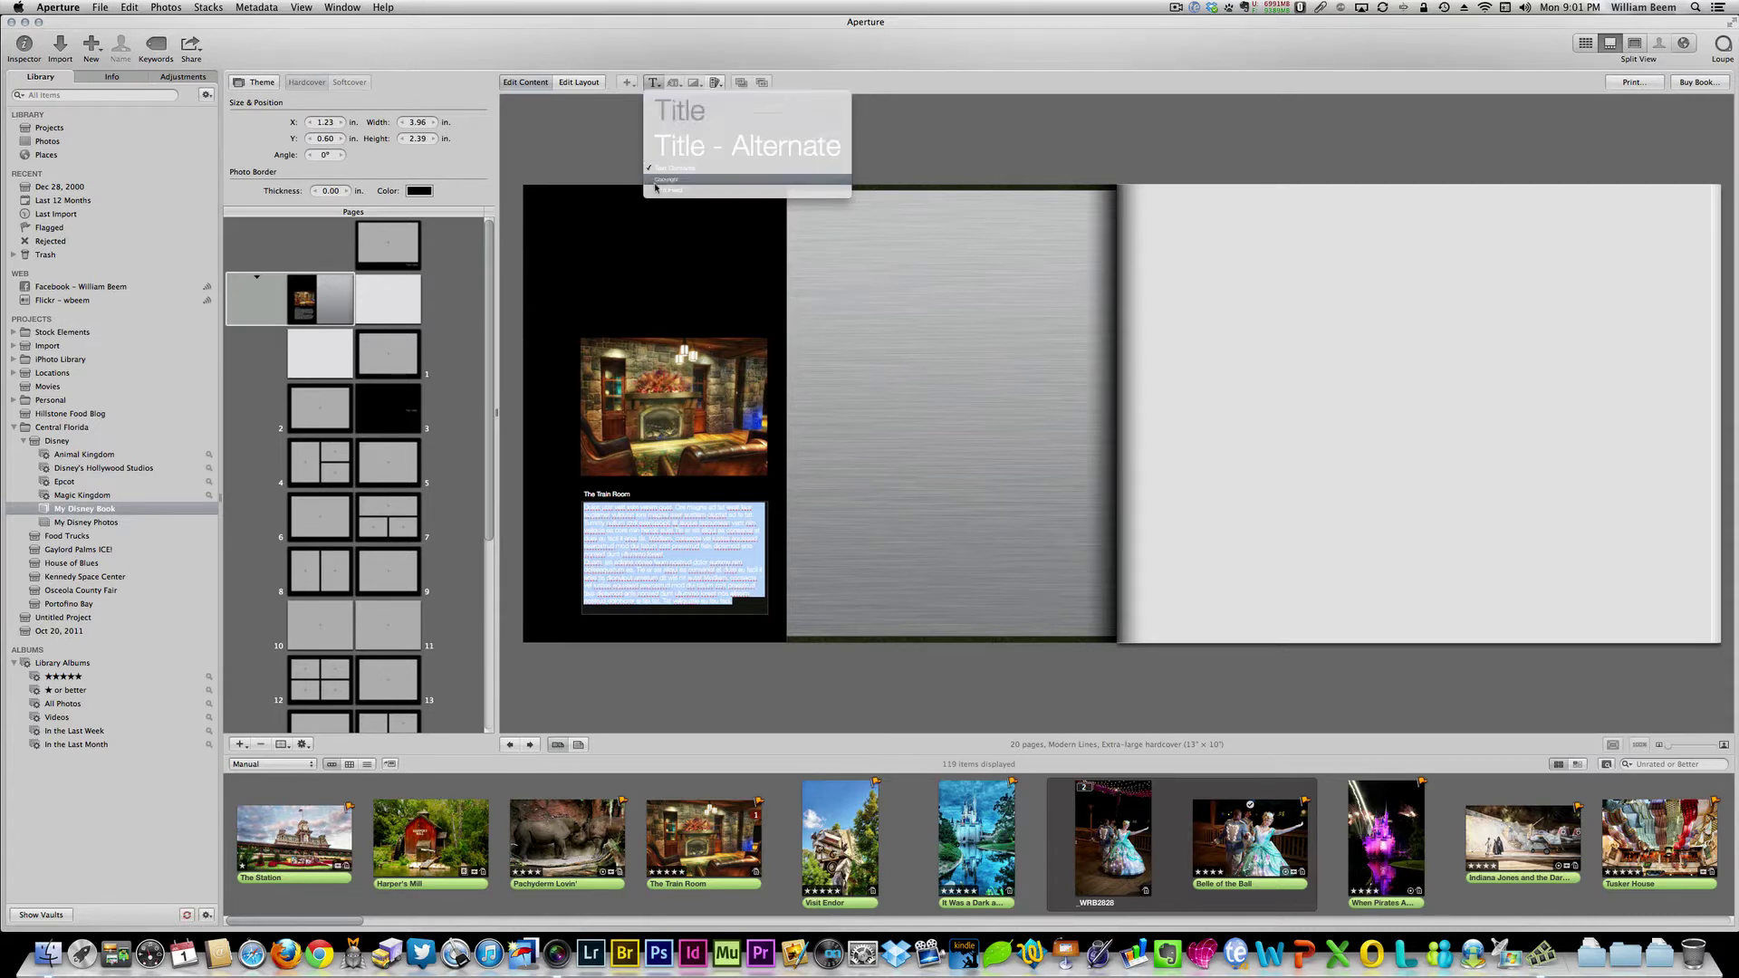
{"action": "left_click_drag", "start_coordinate": [758, 18], "coordinate": [756, 17]}
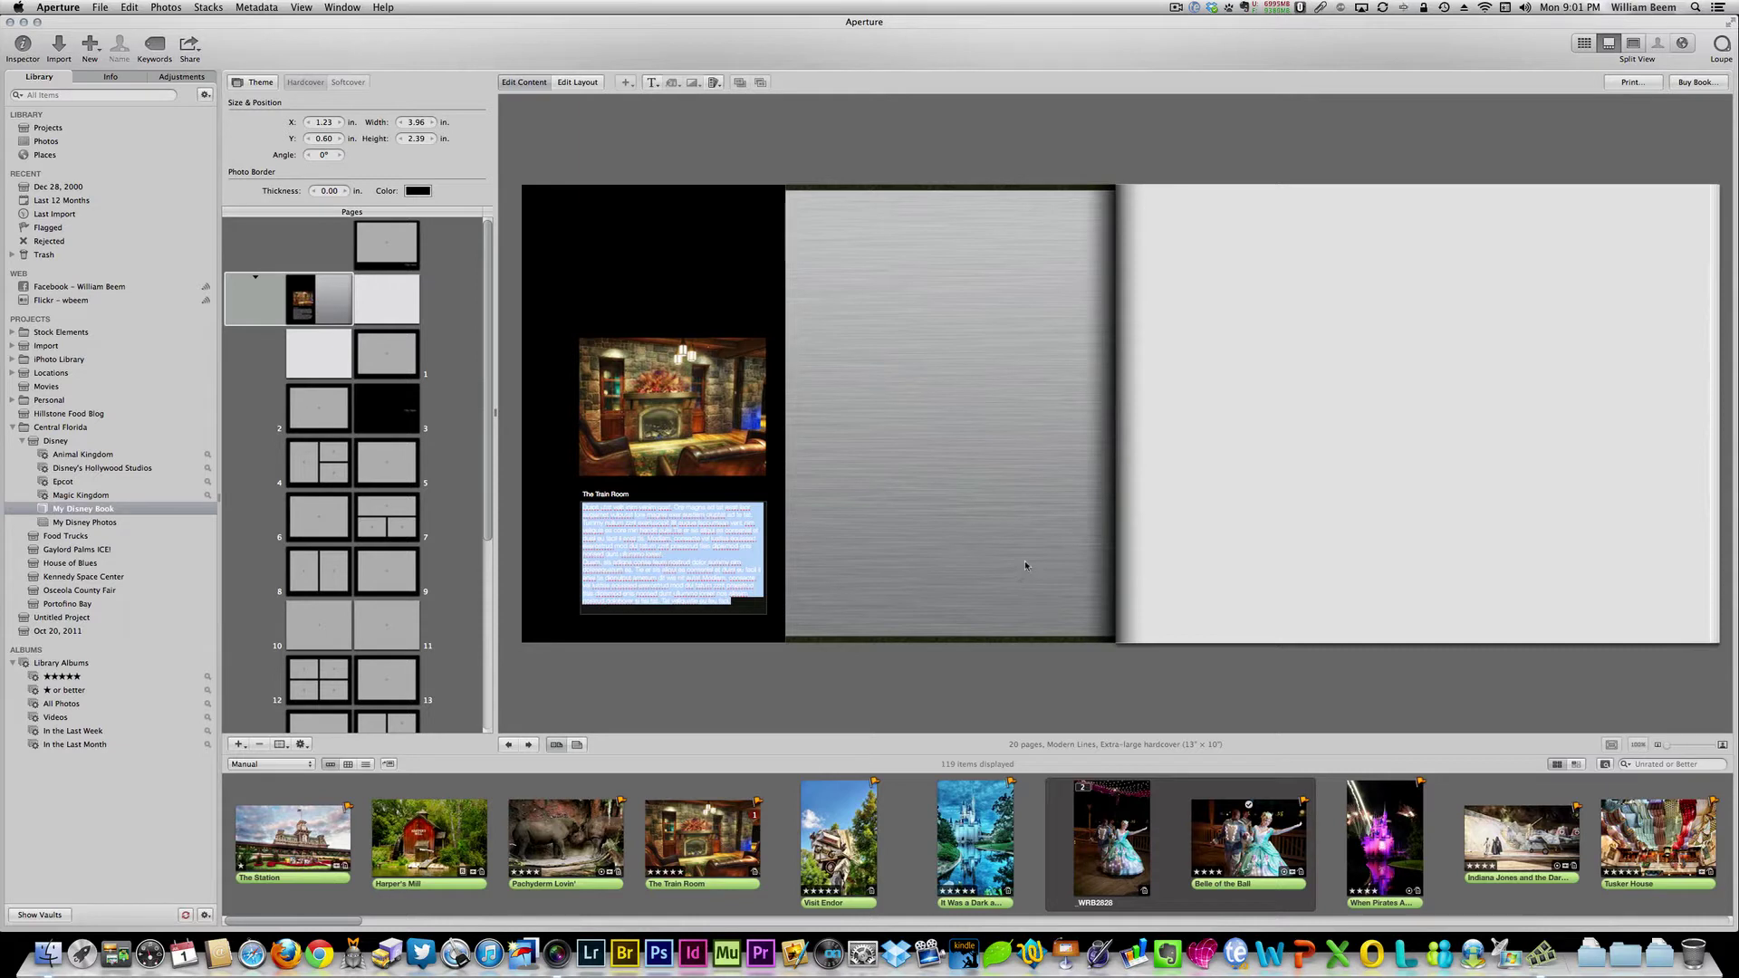
{"action": "left_click", "coordinate": [677, 561]}
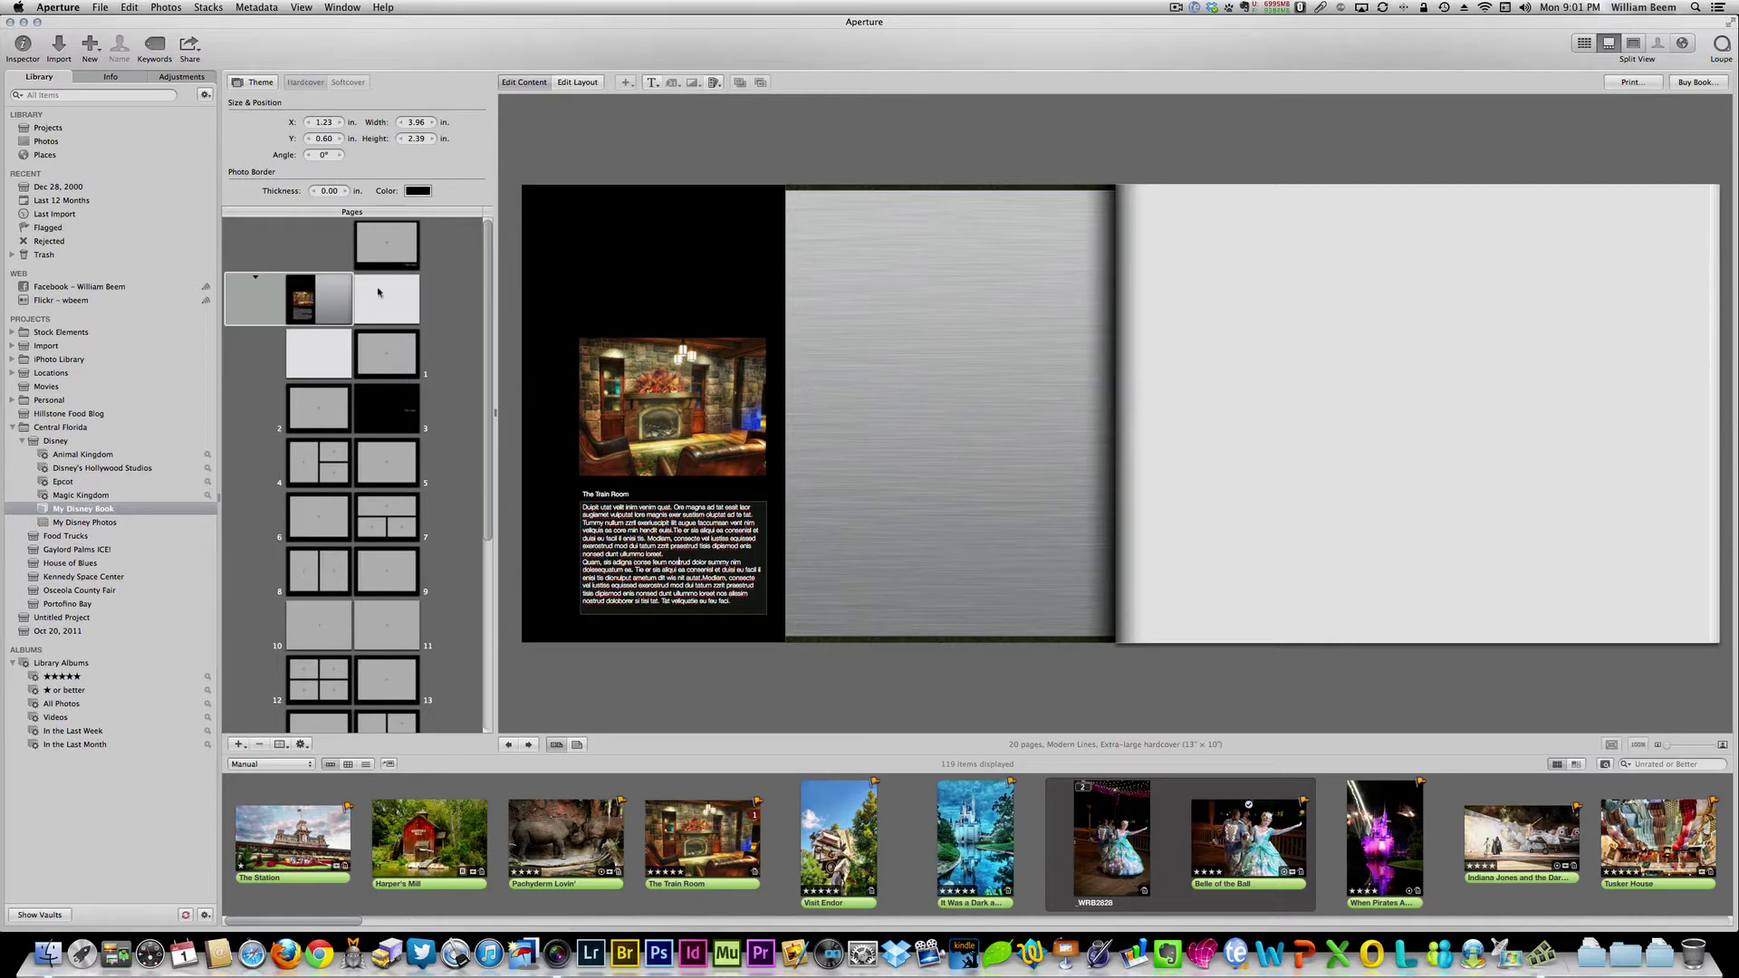
- Place Belle of the Ball on page 1, then title the page 2–3 spread 'Magic Kingdom'
{"action": "left_click", "coordinate": [388, 360]}
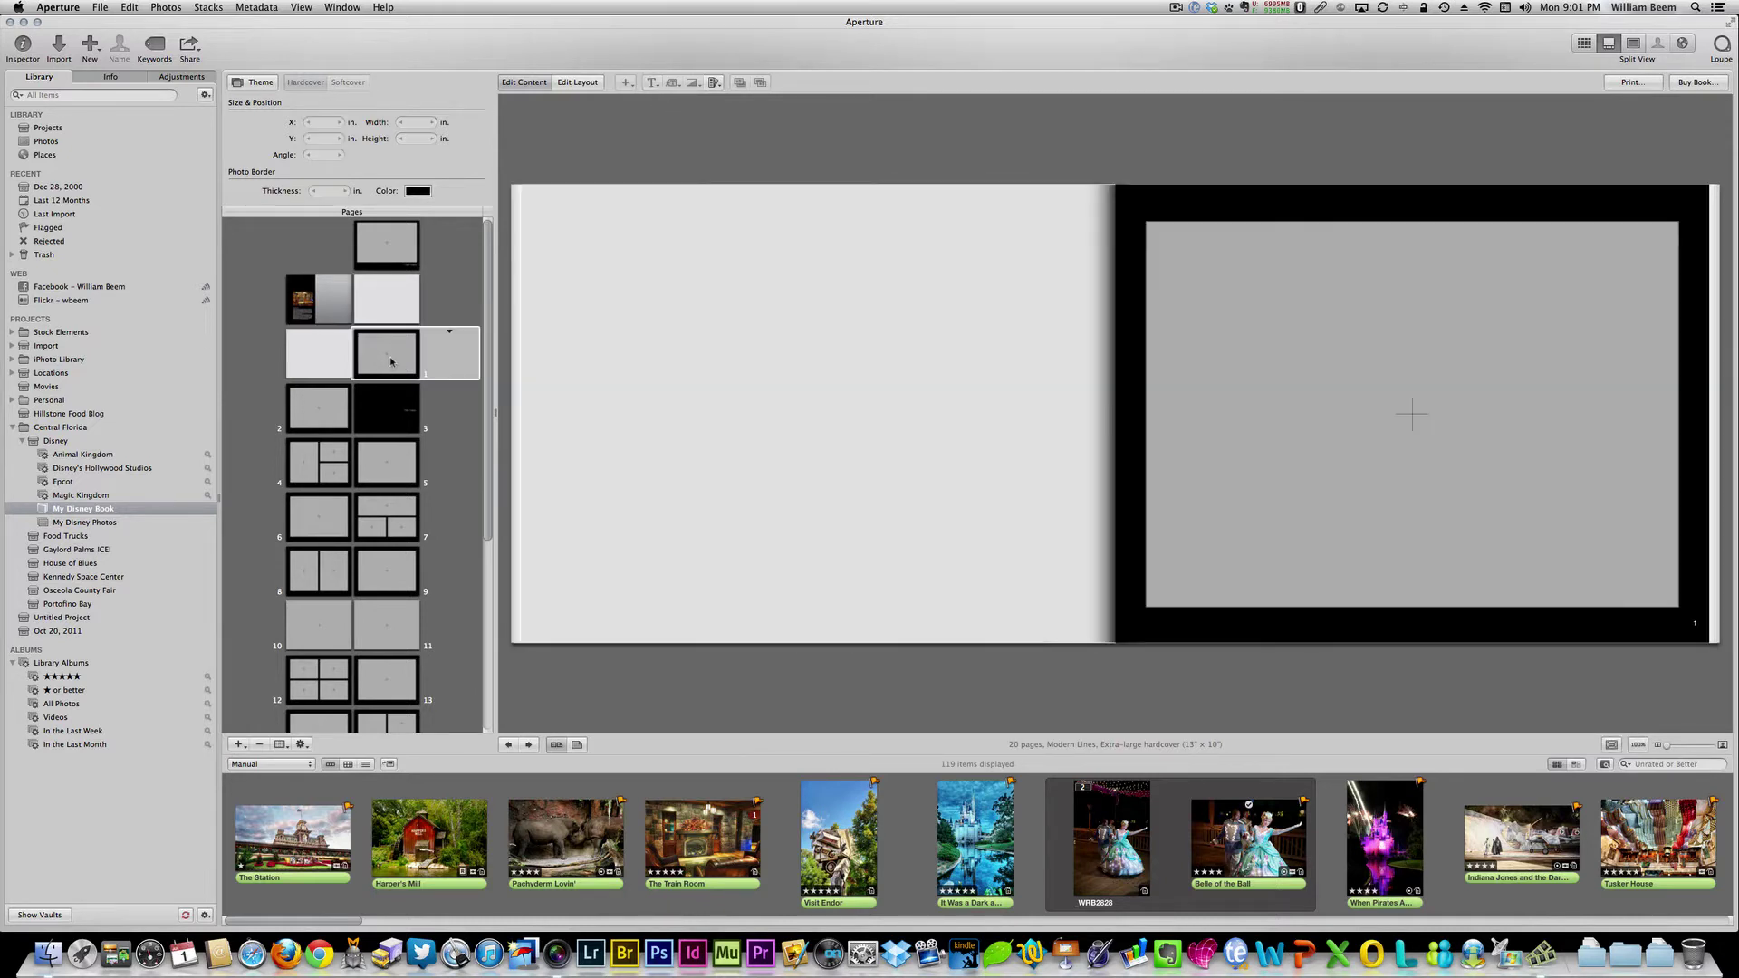
{"action": "left_click_drag", "start_coordinate": [1243, 851], "coordinate": [1389, 500]}
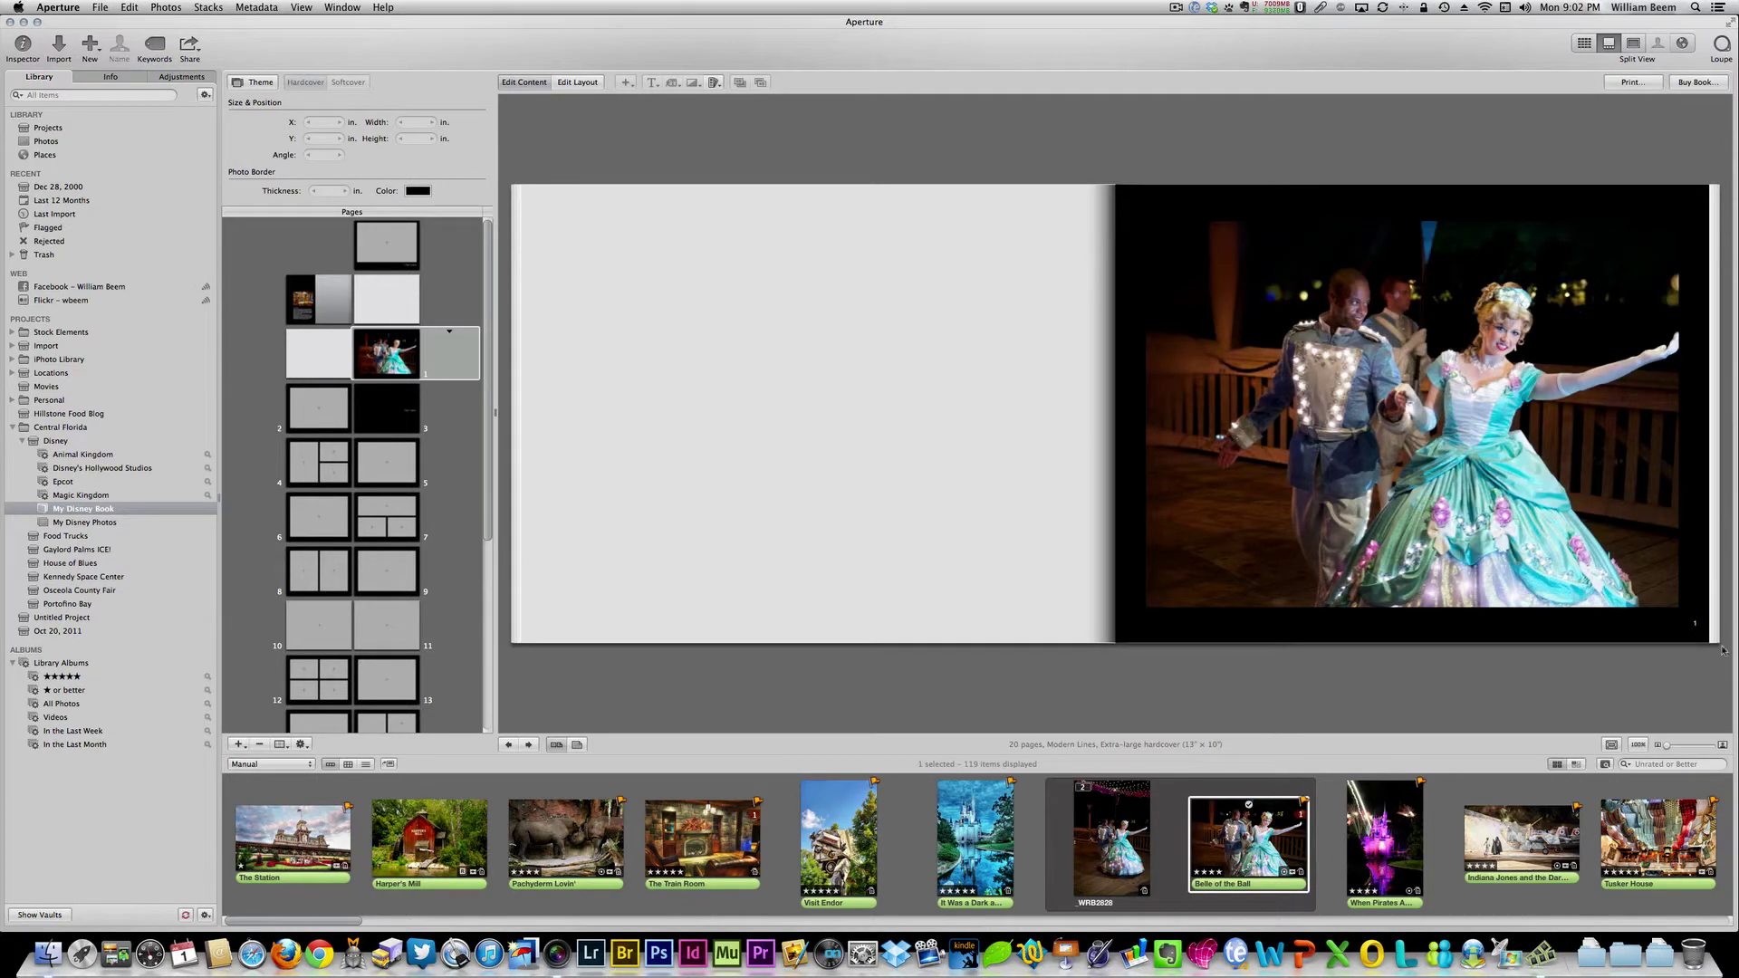
{"action": "left_click", "coordinate": [320, 398]}
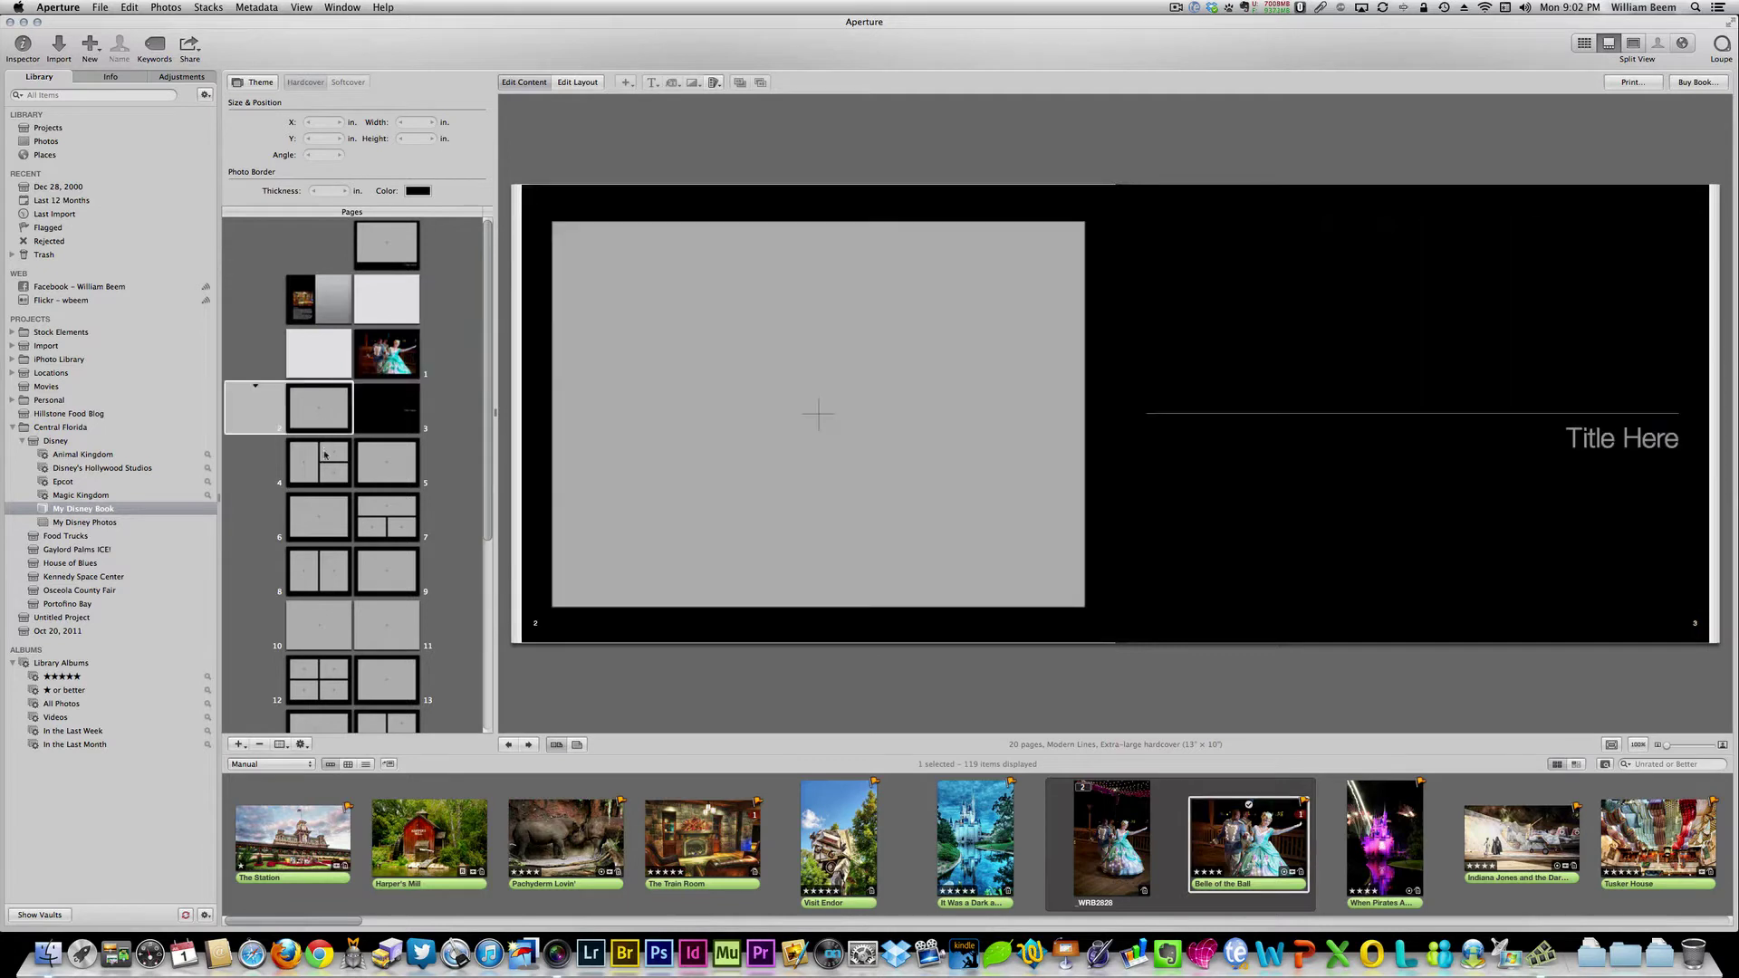
{"action": "left_click", "coordinate": [321, 467]}
{"action": "left_click", "coordinate": [331, 414]}
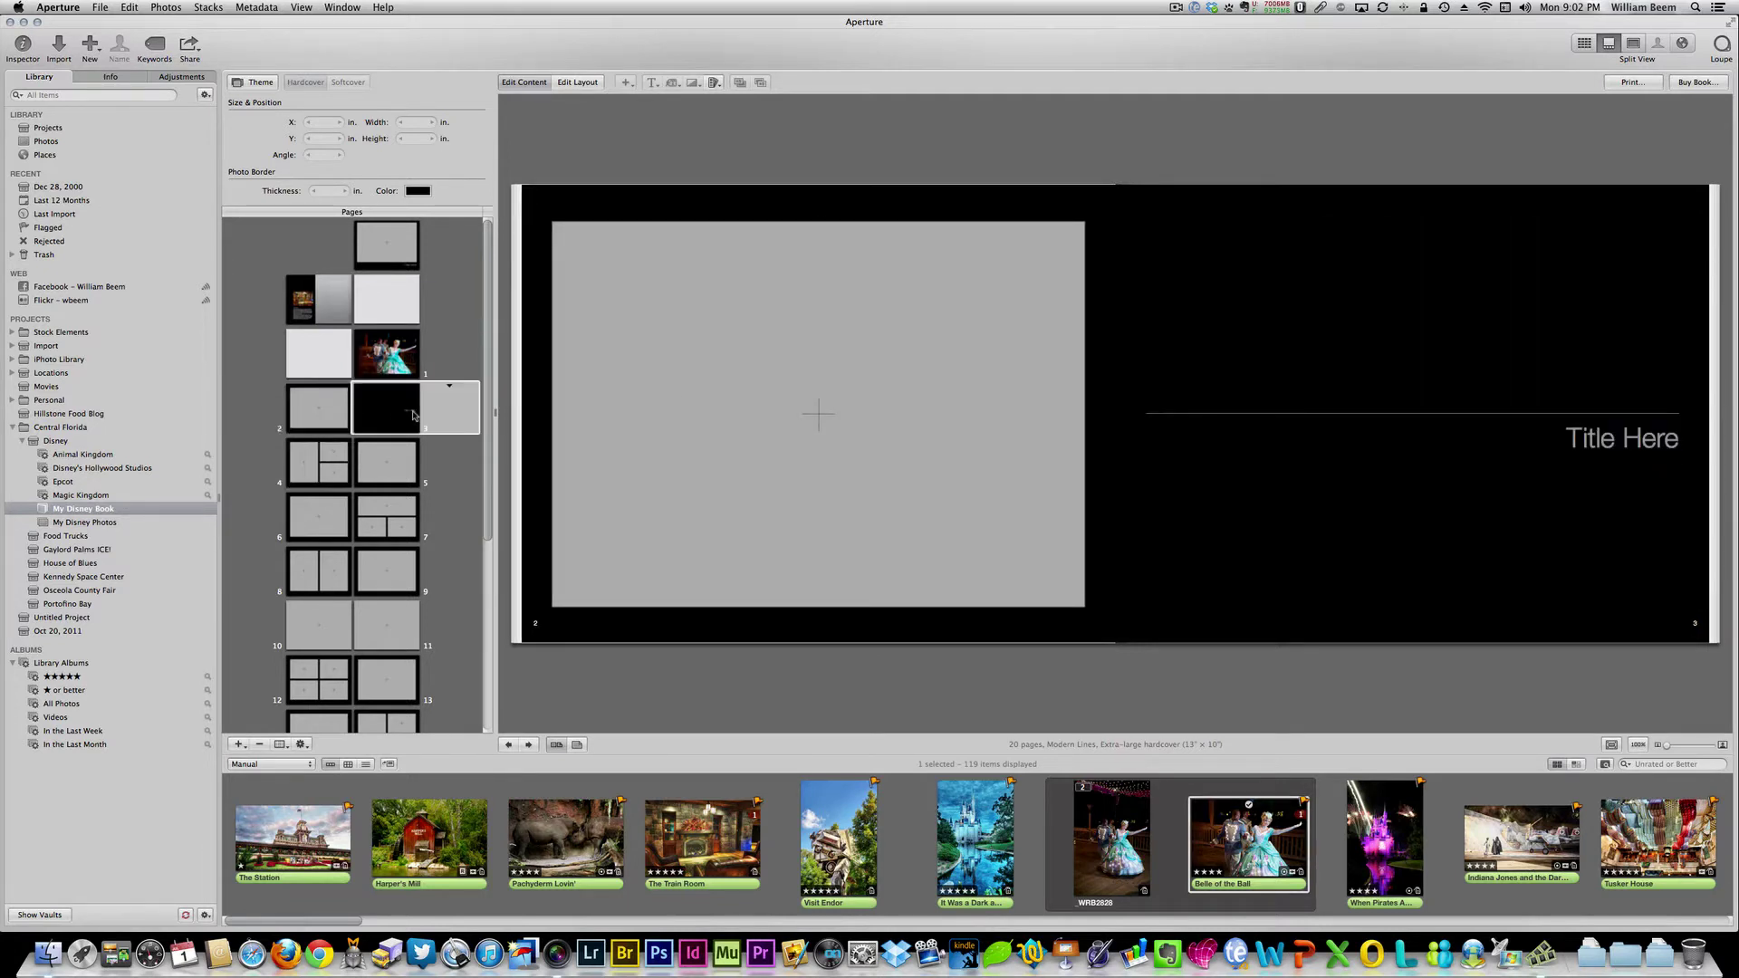
{"action": "left_click", "coordinate": [1600, 438]}
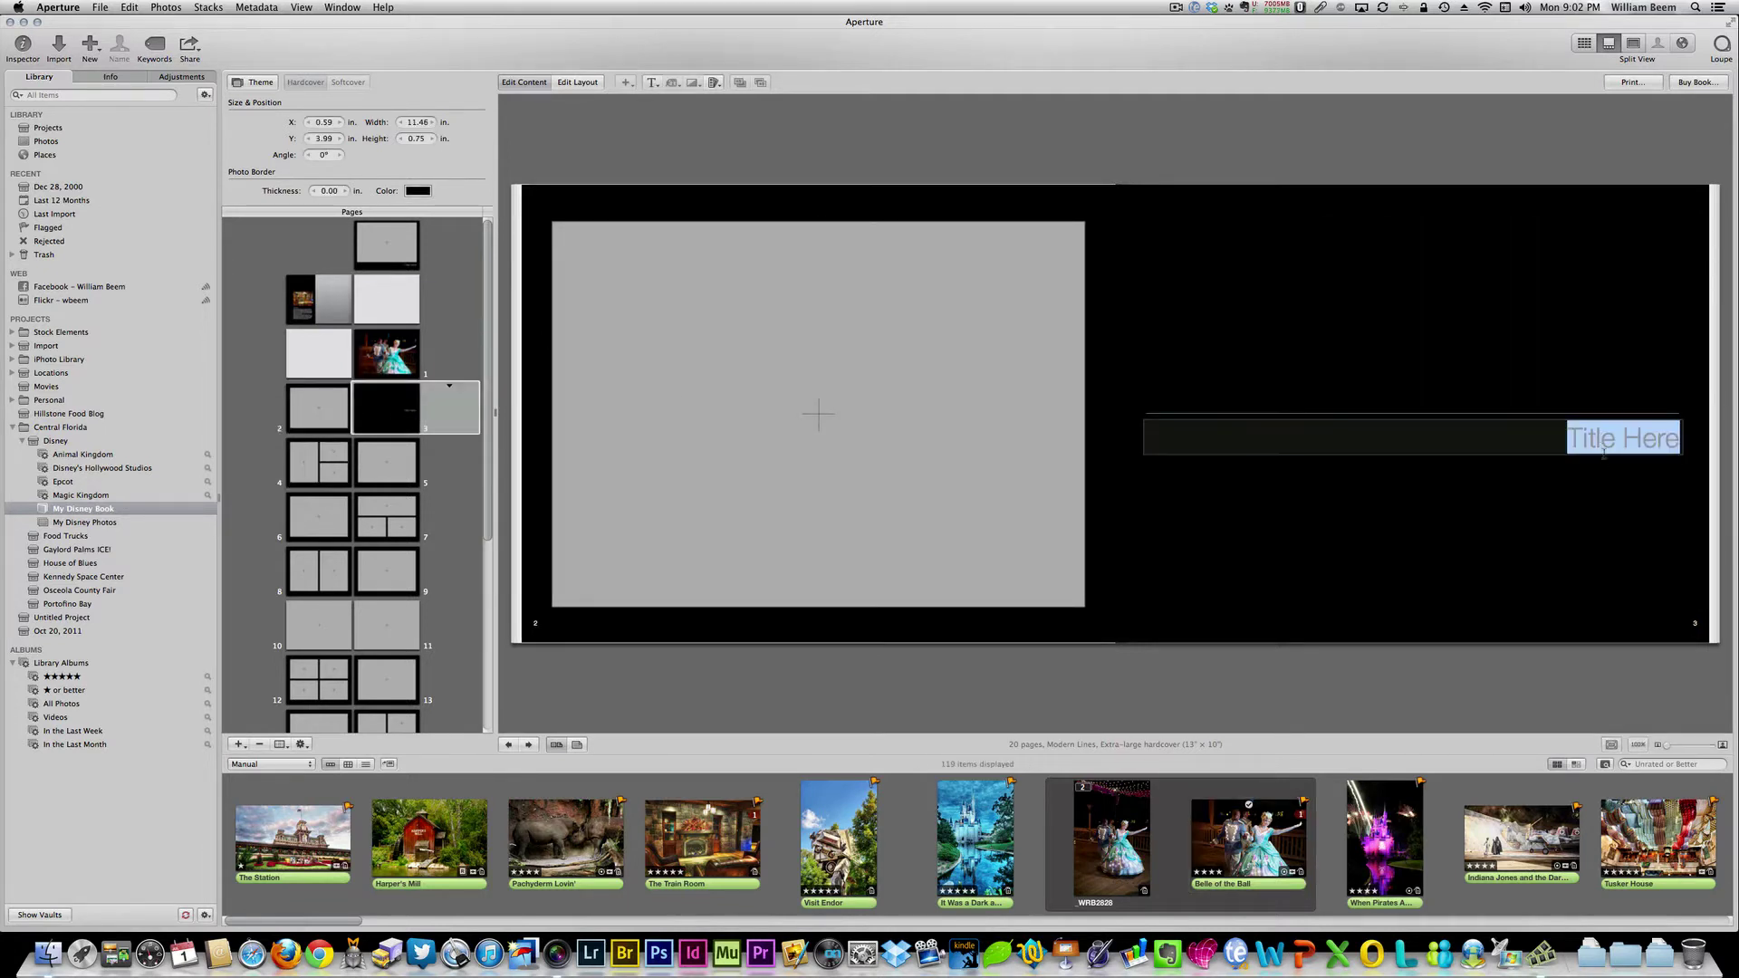
{"action": "type", "text": "M"}
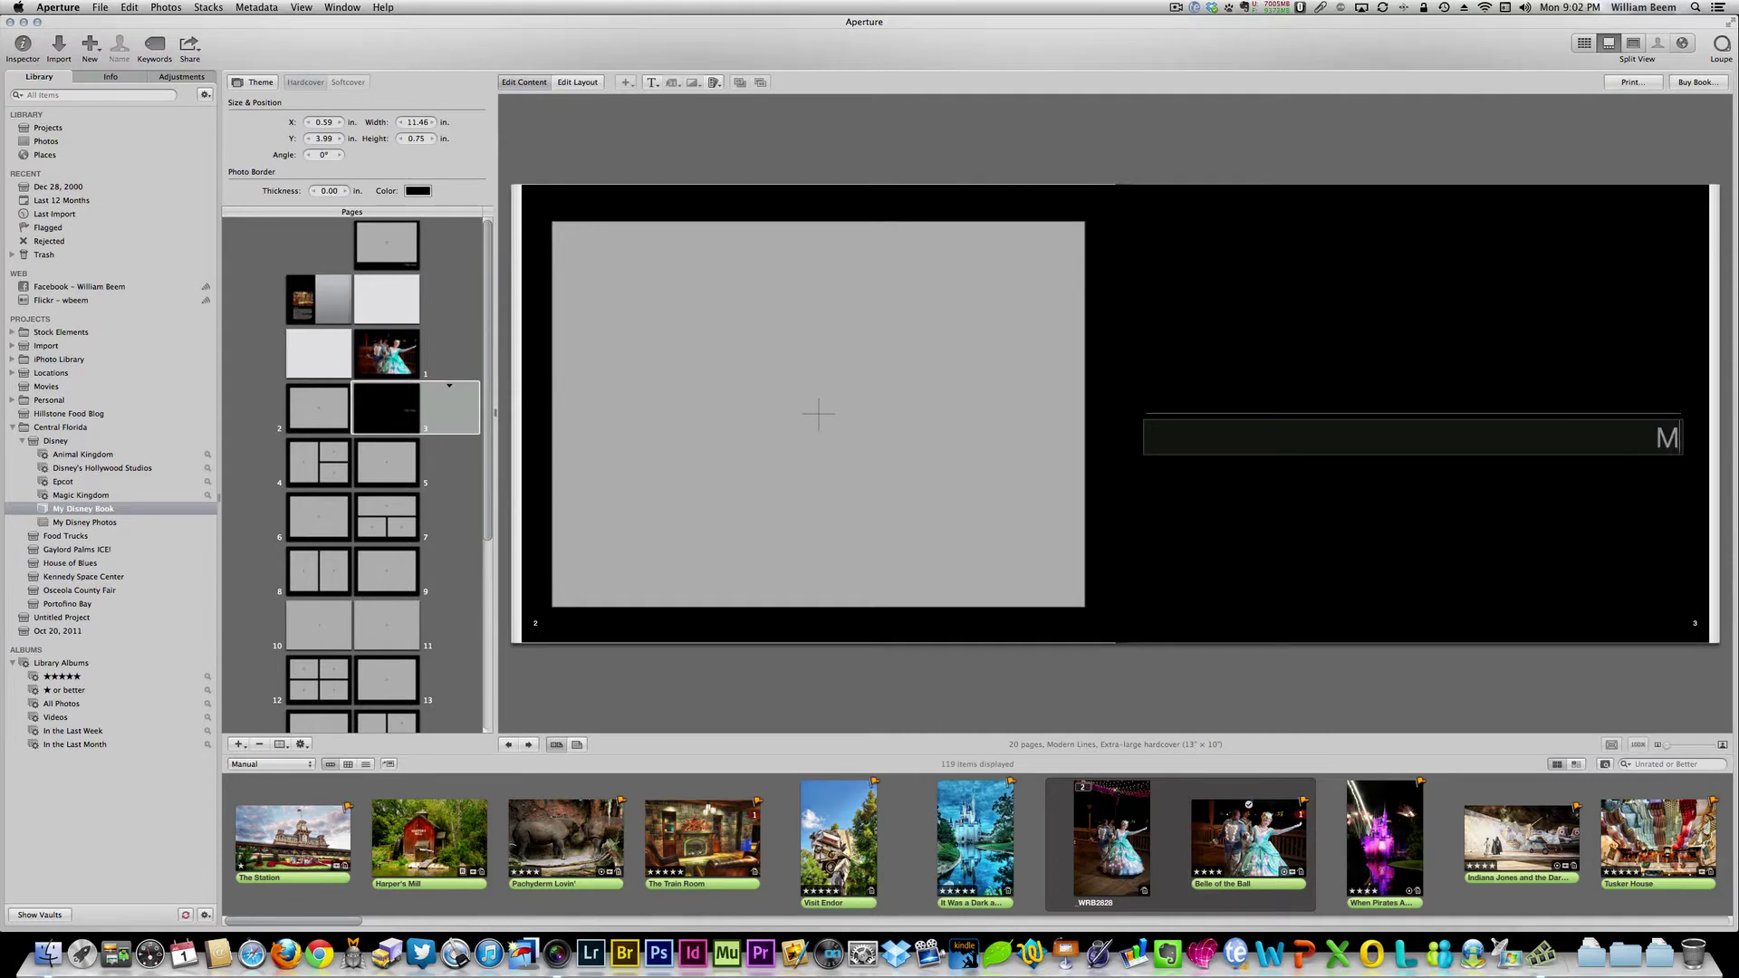
{"action": "type", "text": "agic Kingdom"}
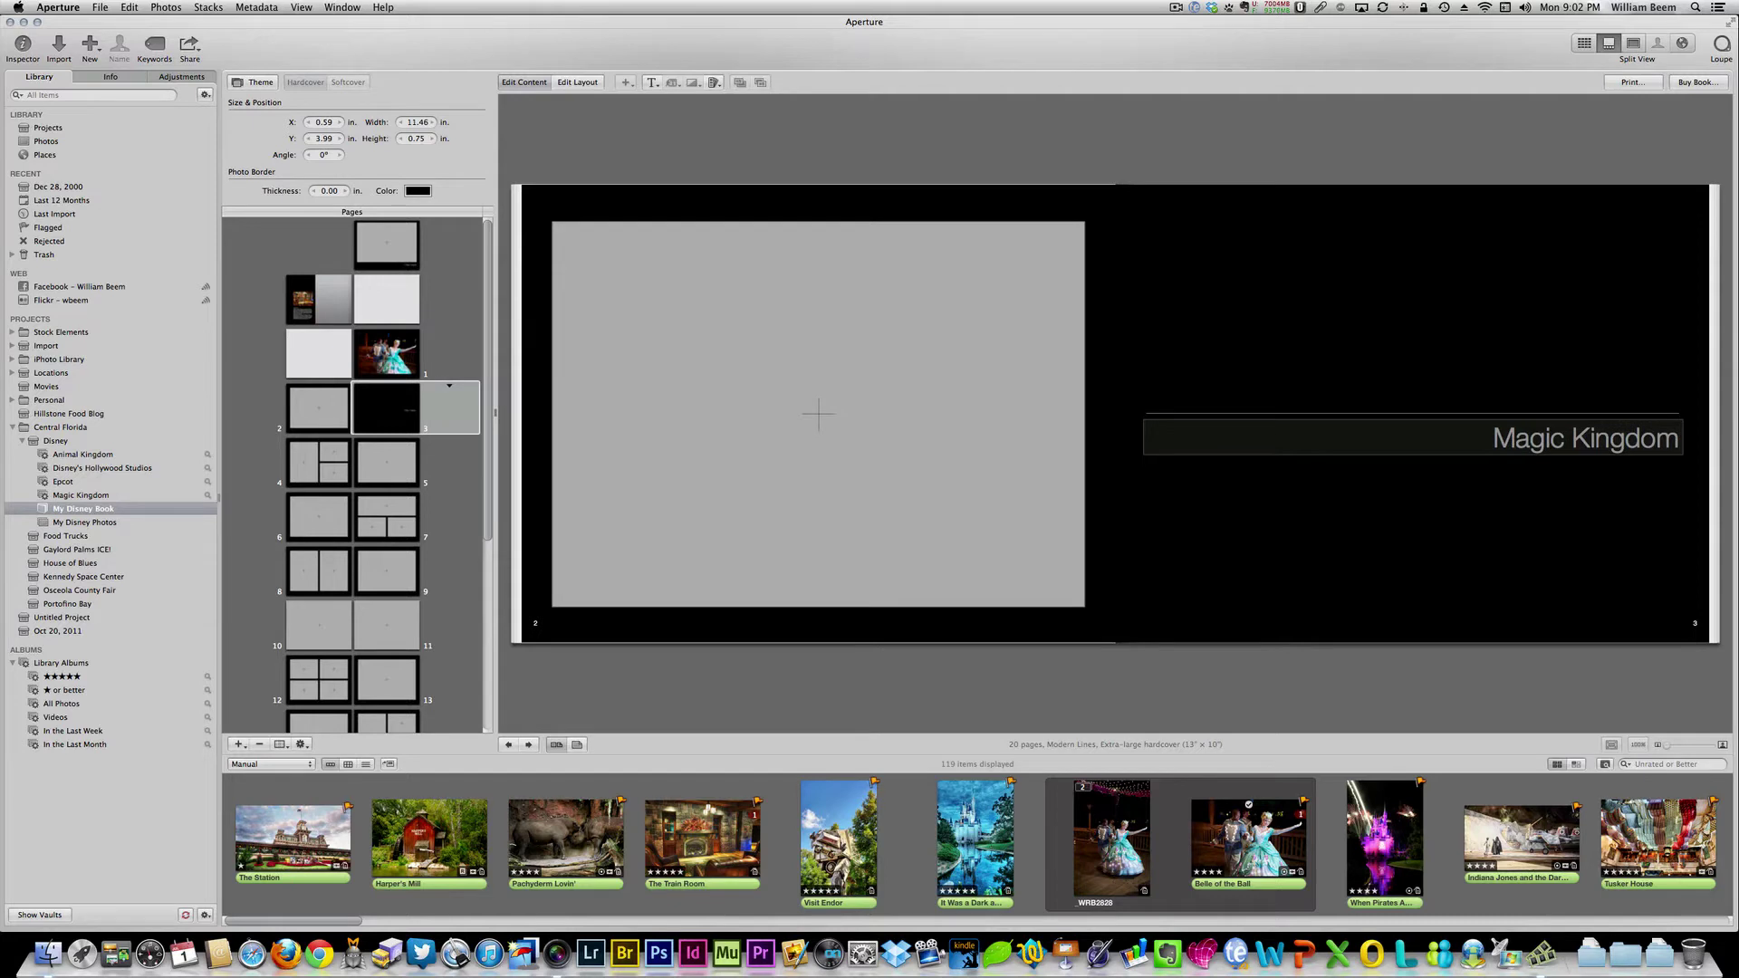
{"action": "left_click", "coordinate": [1415, 523]}
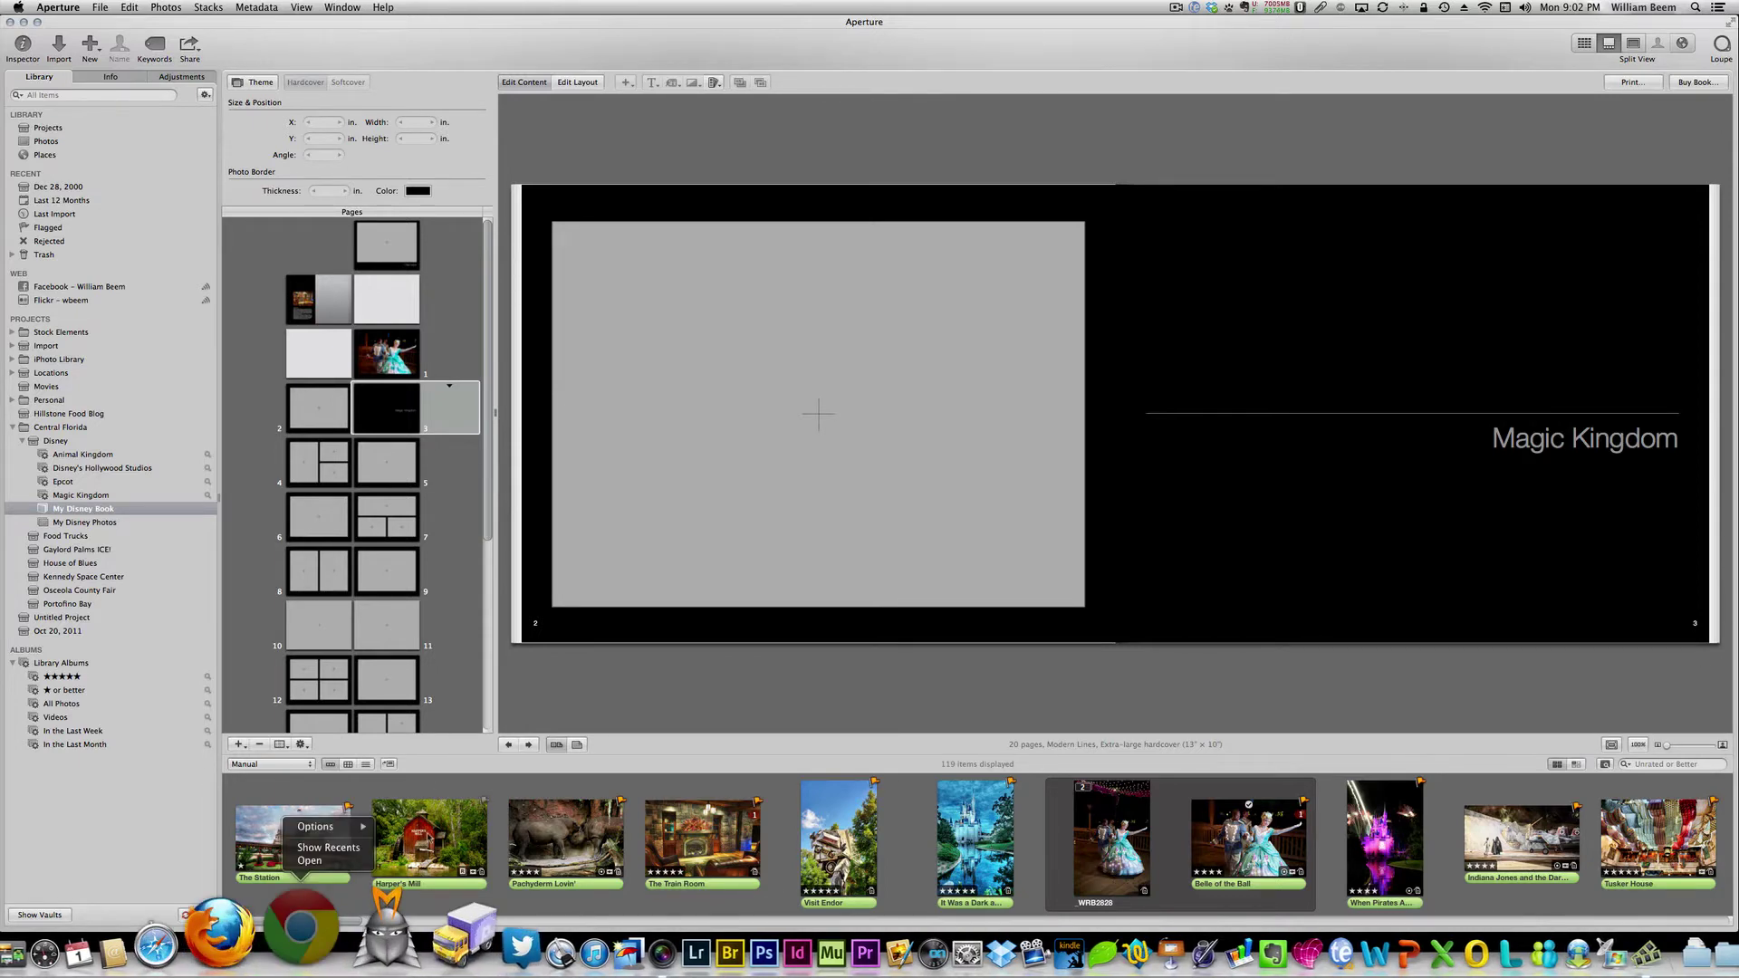
- Place the Harper's Mill photo in page 2's empty frame
{"action": "left_click", "coordinate": [431, 835]}
{"action": "left_click_drag", "start_coordinate": [433, 849], "coordinate": [822, 515]}
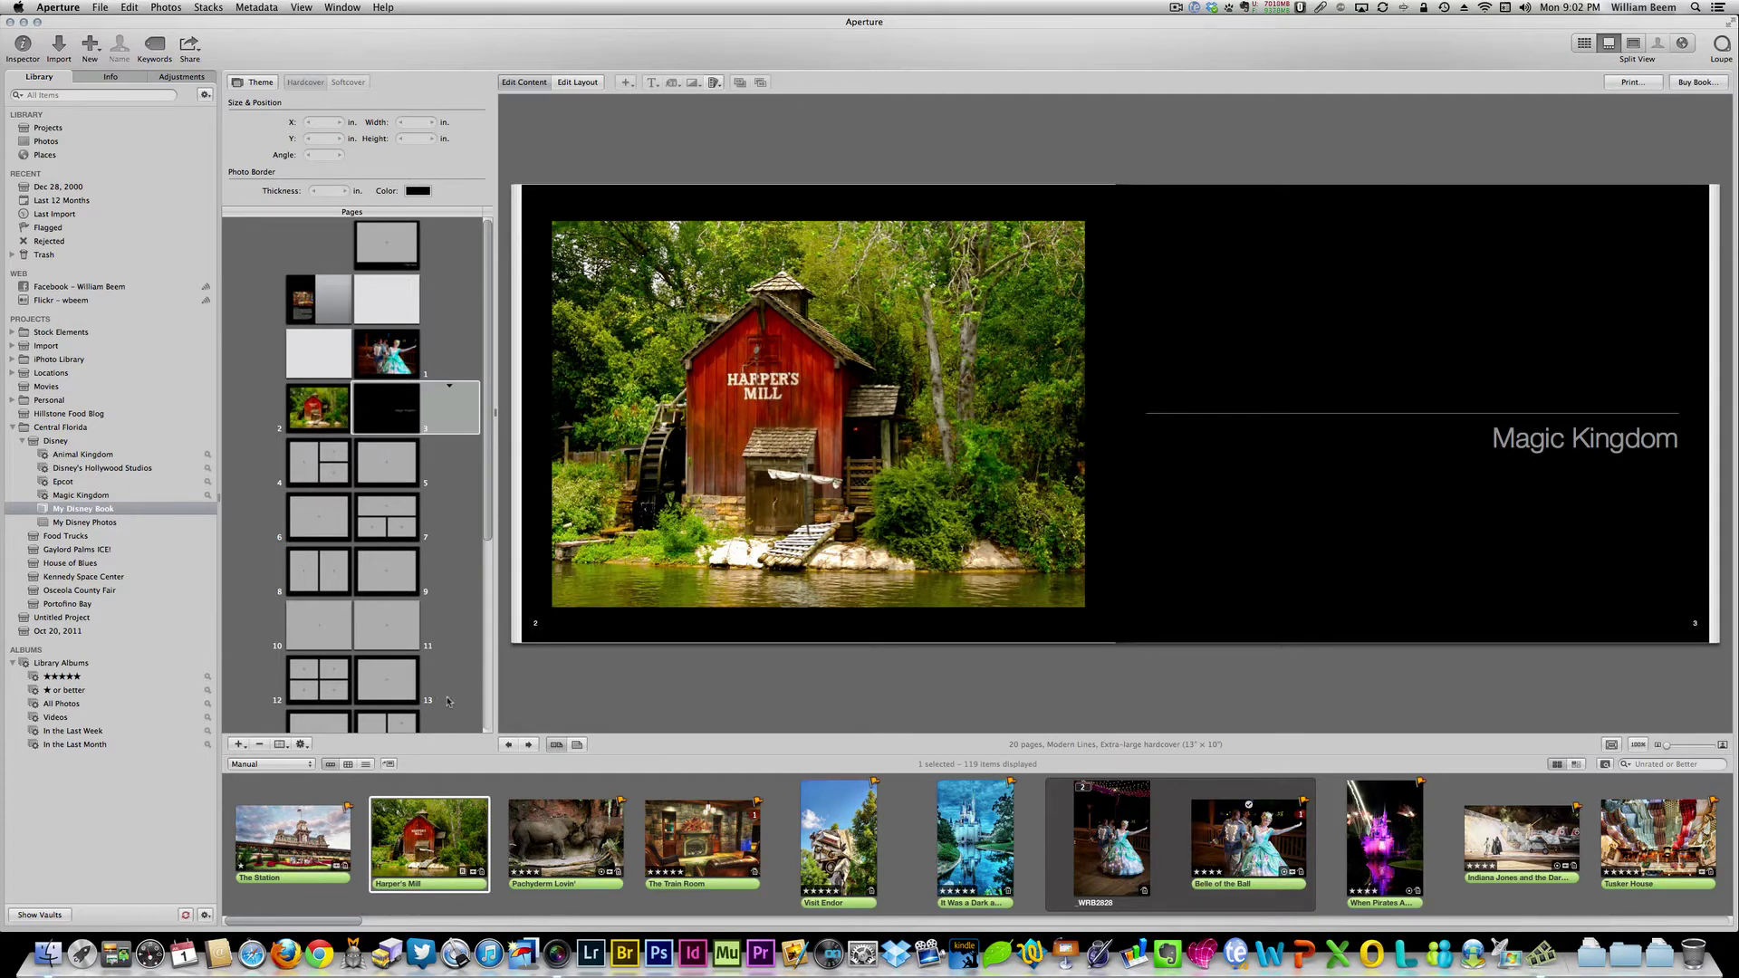
{"action": "left_click", "coordinate": [301, 744]}
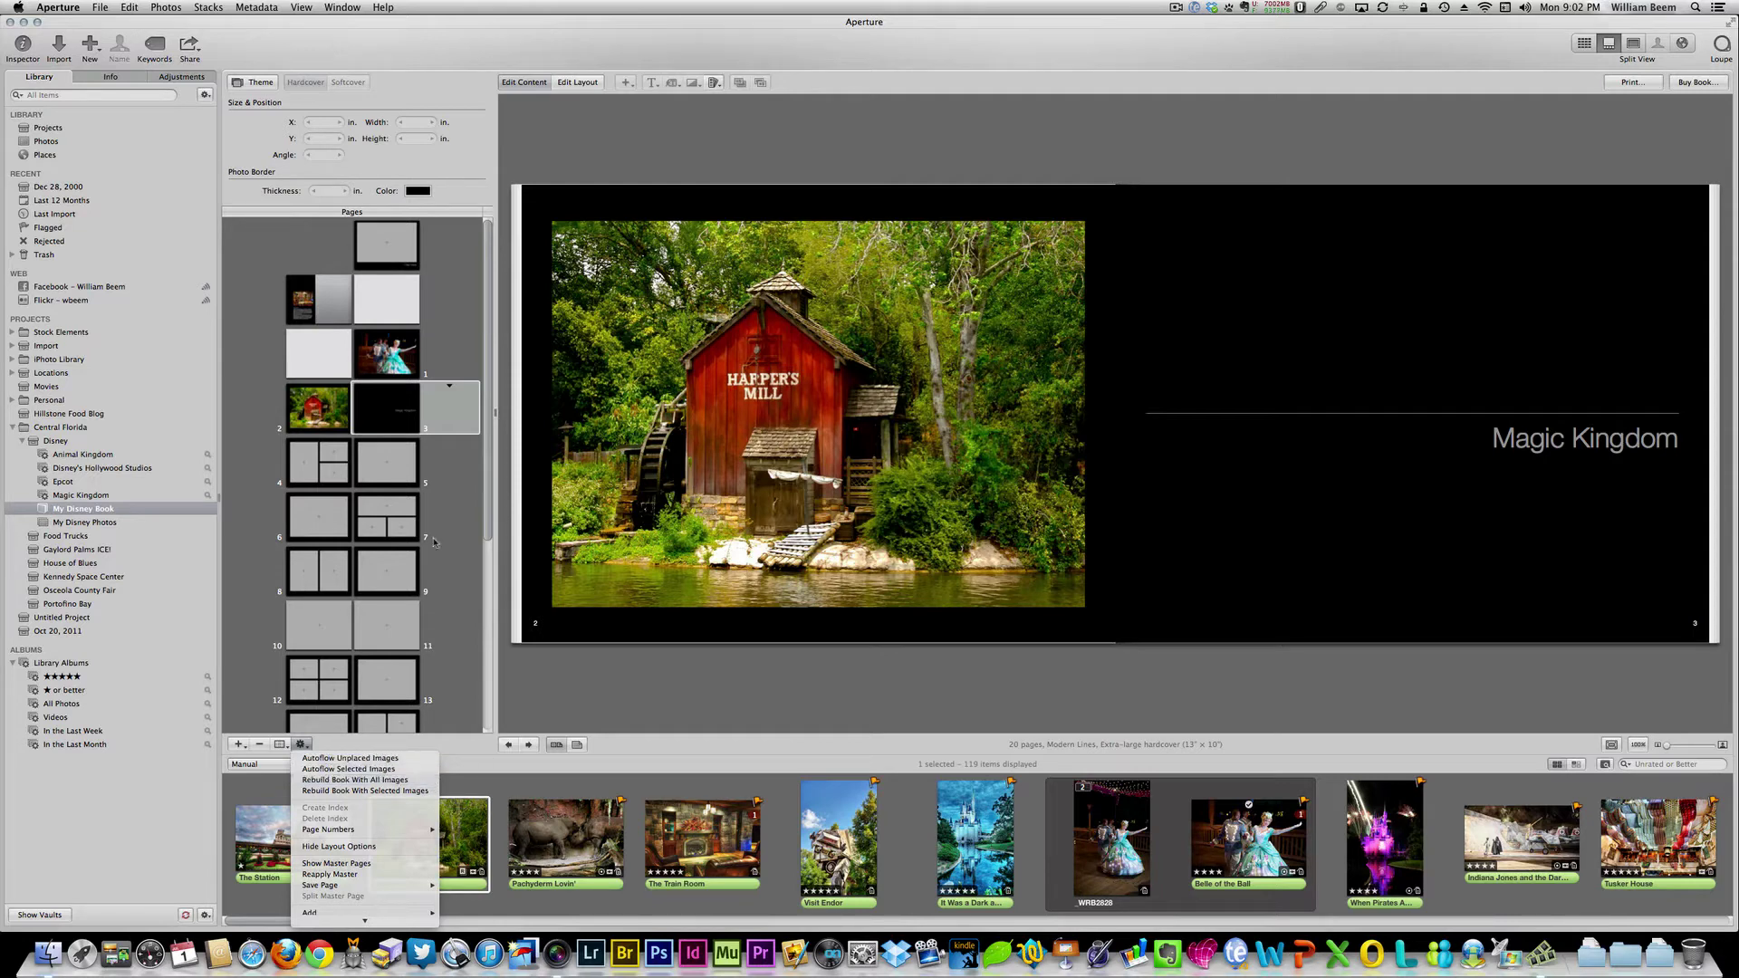
{"action": "left_click", "coordinate": [487, 505]}
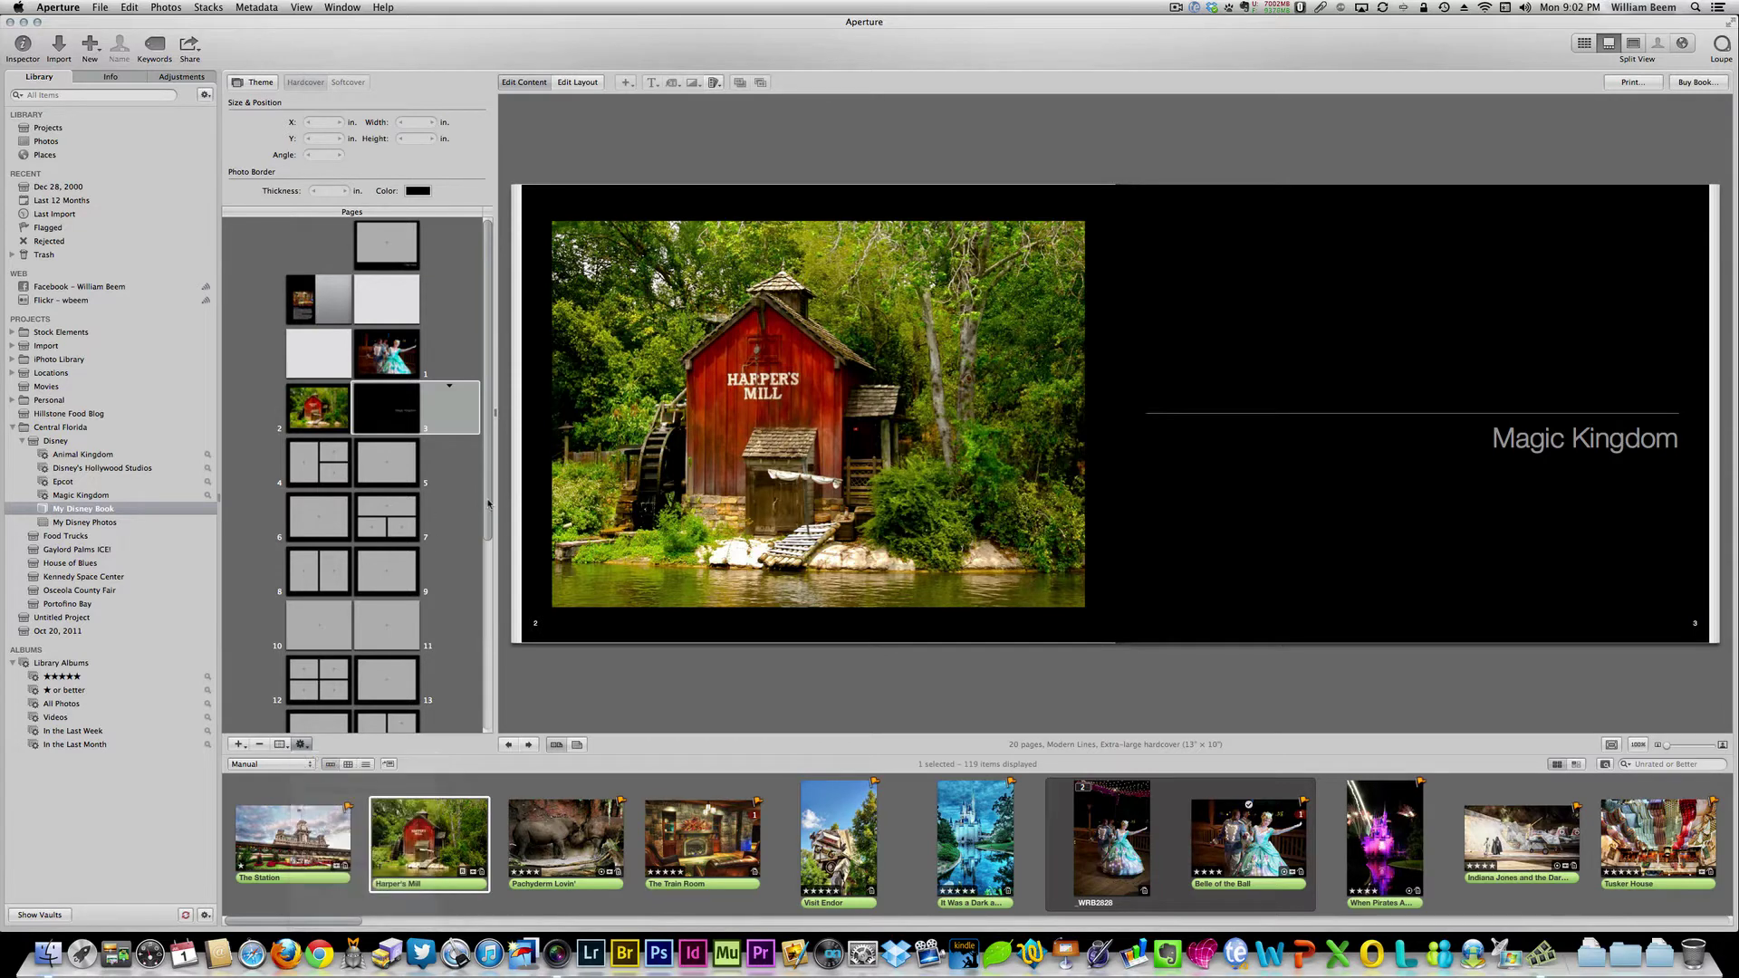
- On spread 4–5, autoflow the Tusker House through Gingerbread Santa photos to fill page 4
{"action": "left_click", "coordinate": [305, 468]}
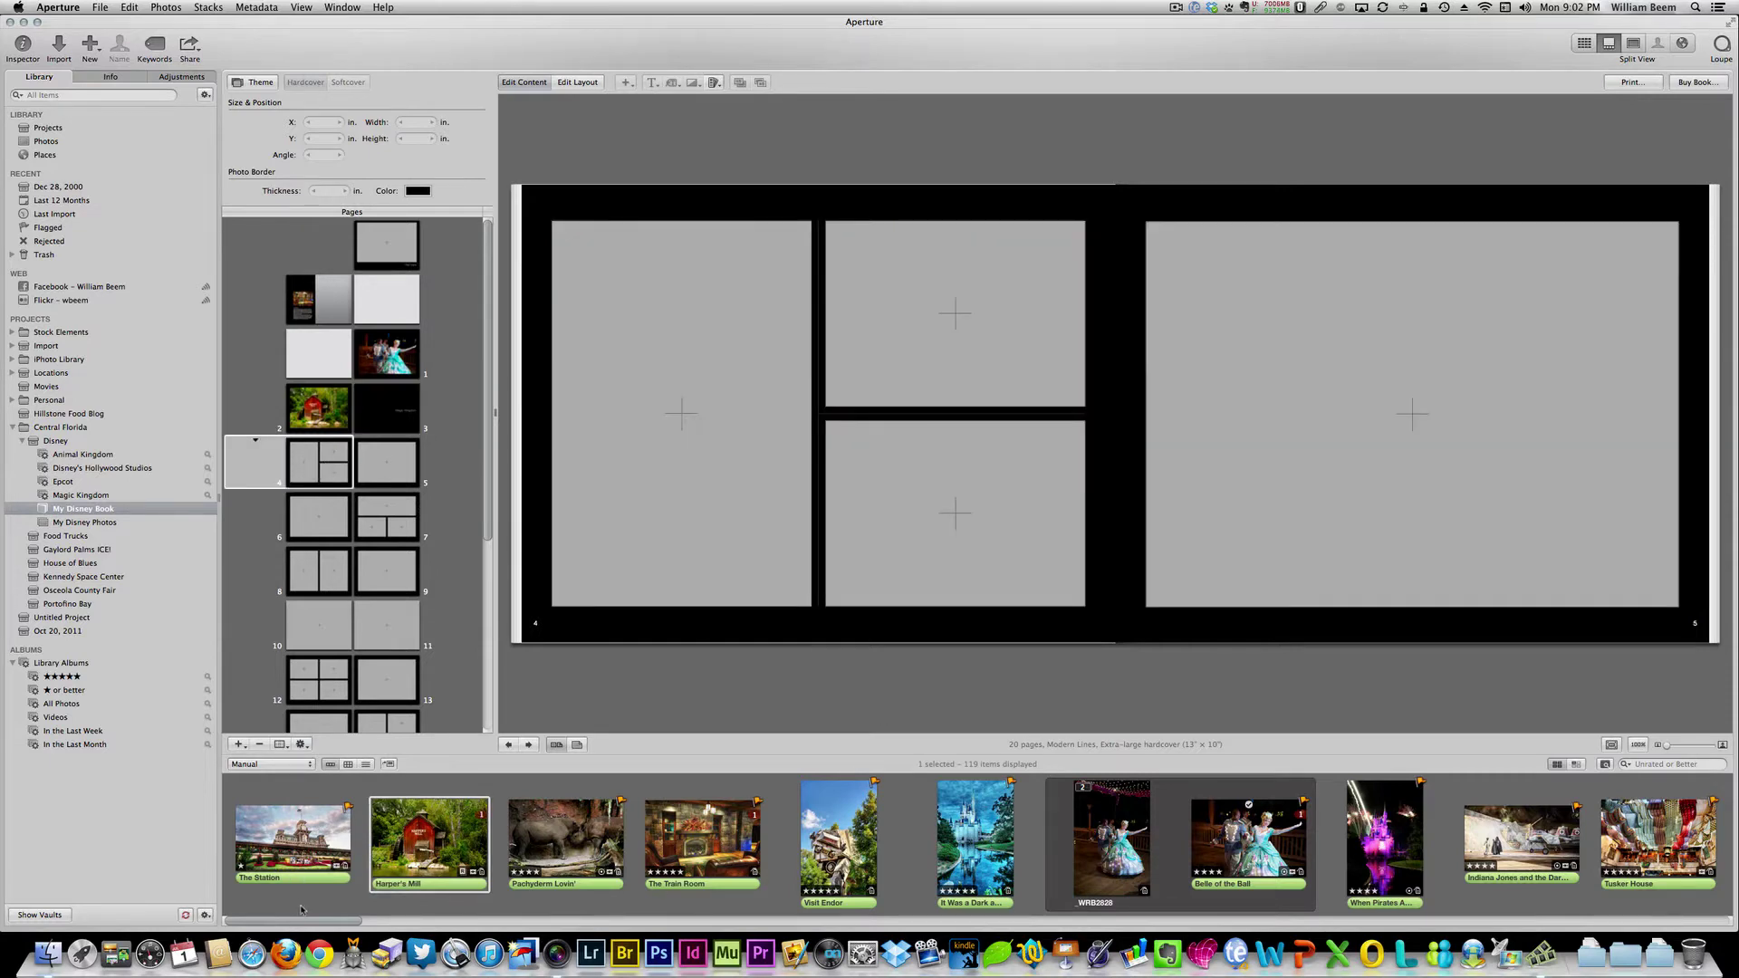
{"action": "left_click_drag", "start_coordinate": [307, 921], "coordinate": [407, 922]}
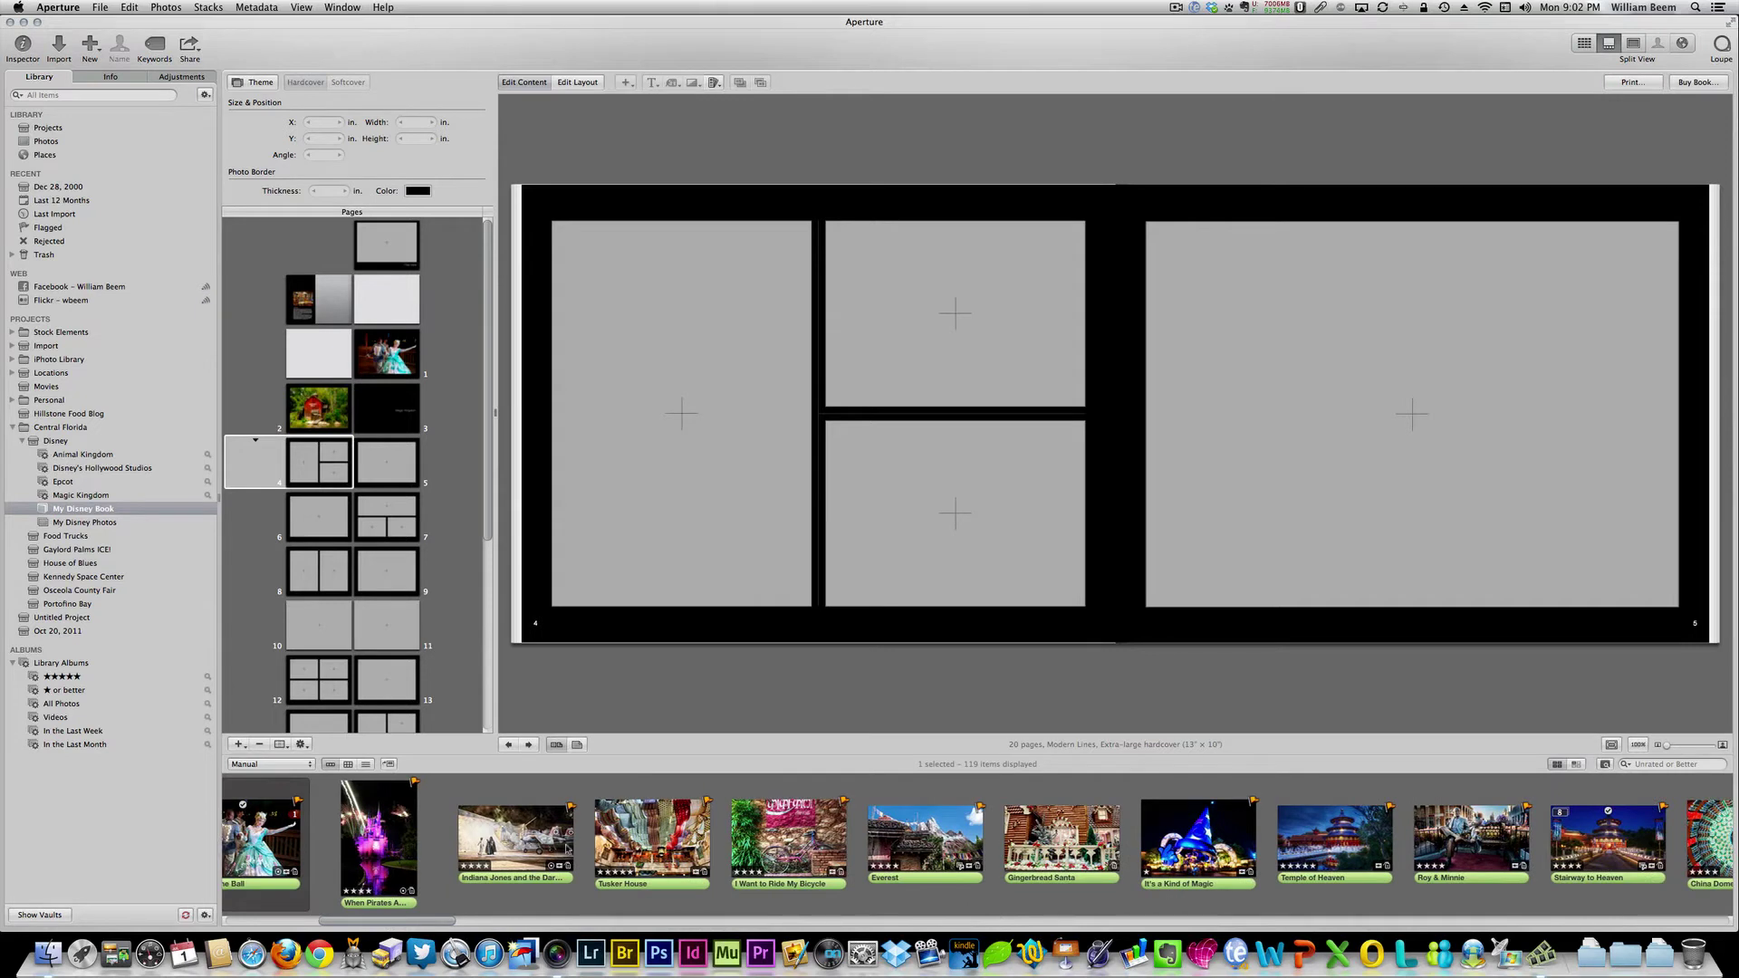
{"action": "left_click", "coordinate": [627, 848]}
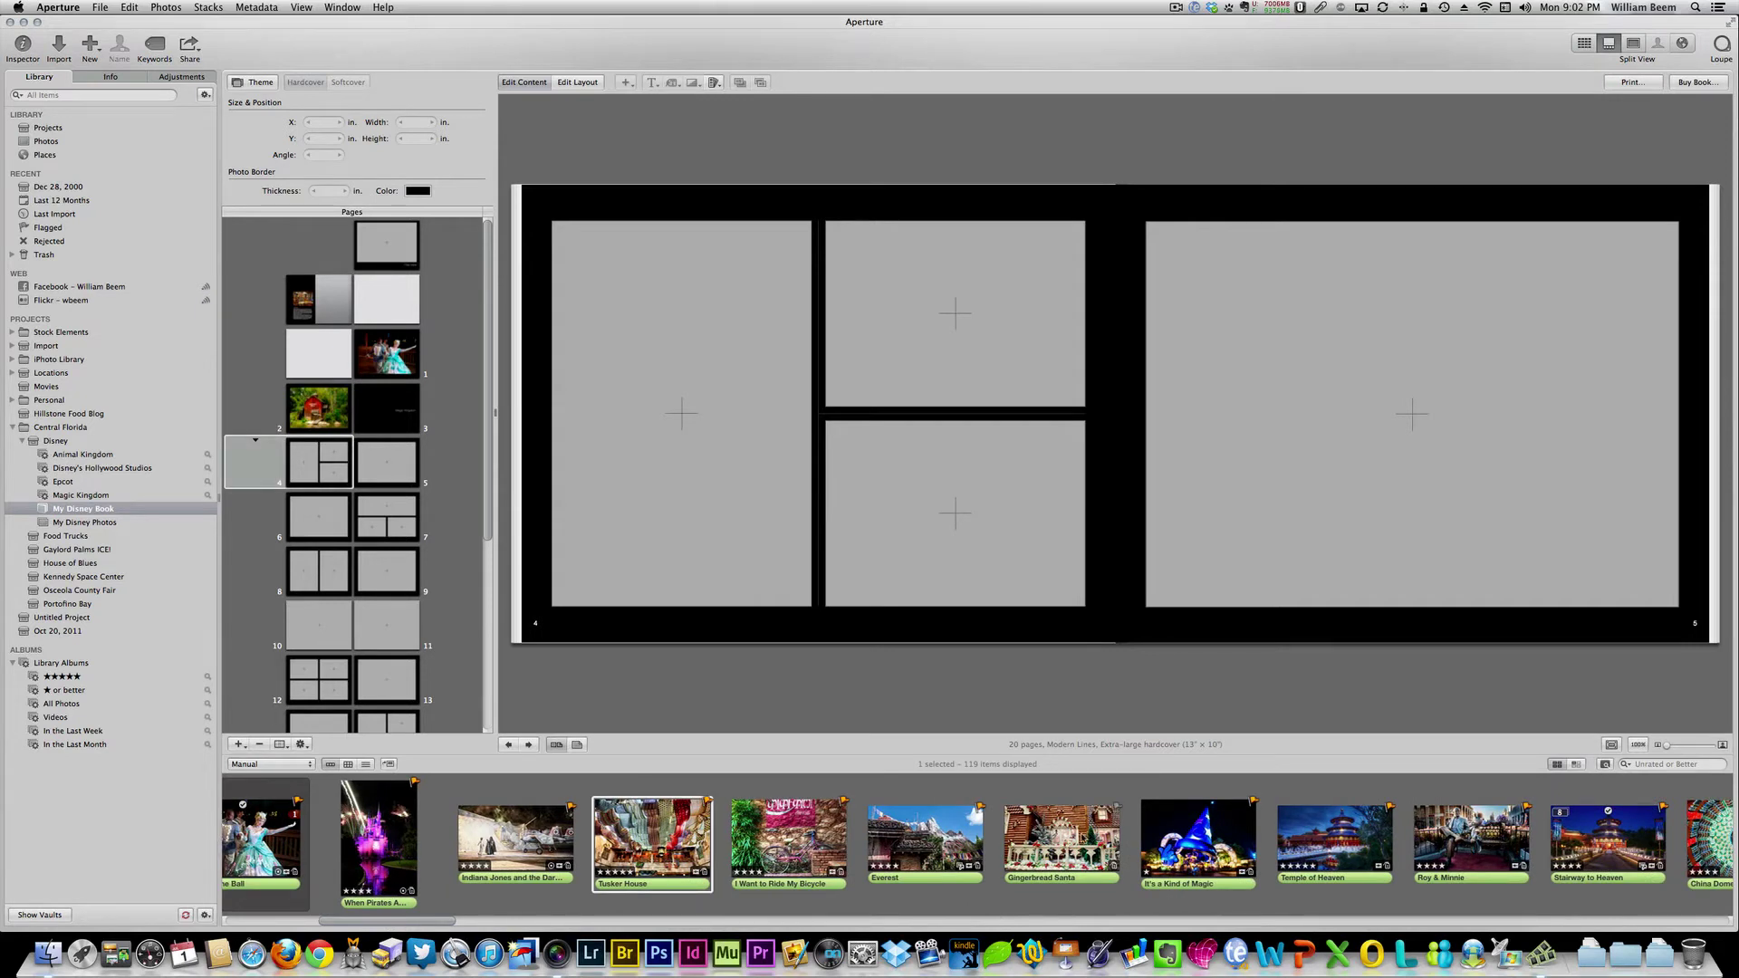
{"action": "left_click", "coordinate": [1090, 843], "text": "shift"}
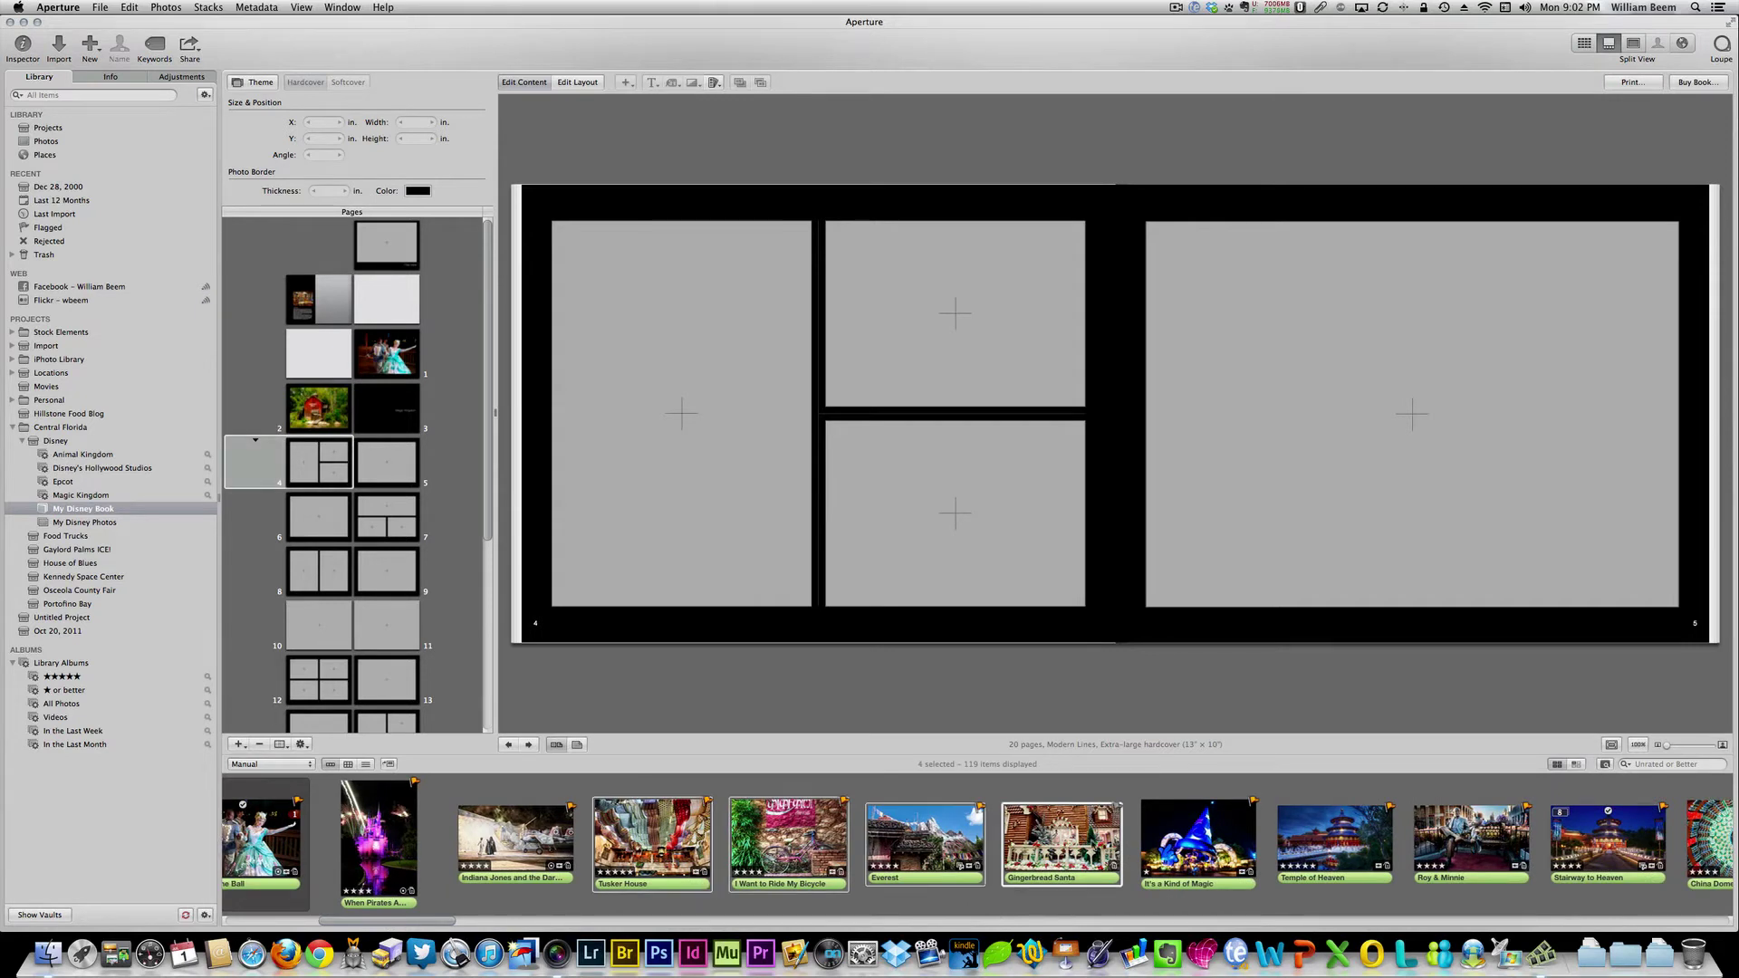
{"action": "left_click", "coordinate": [302, 745]}
{"action": "left_click", "coordinate": [347, 769]}
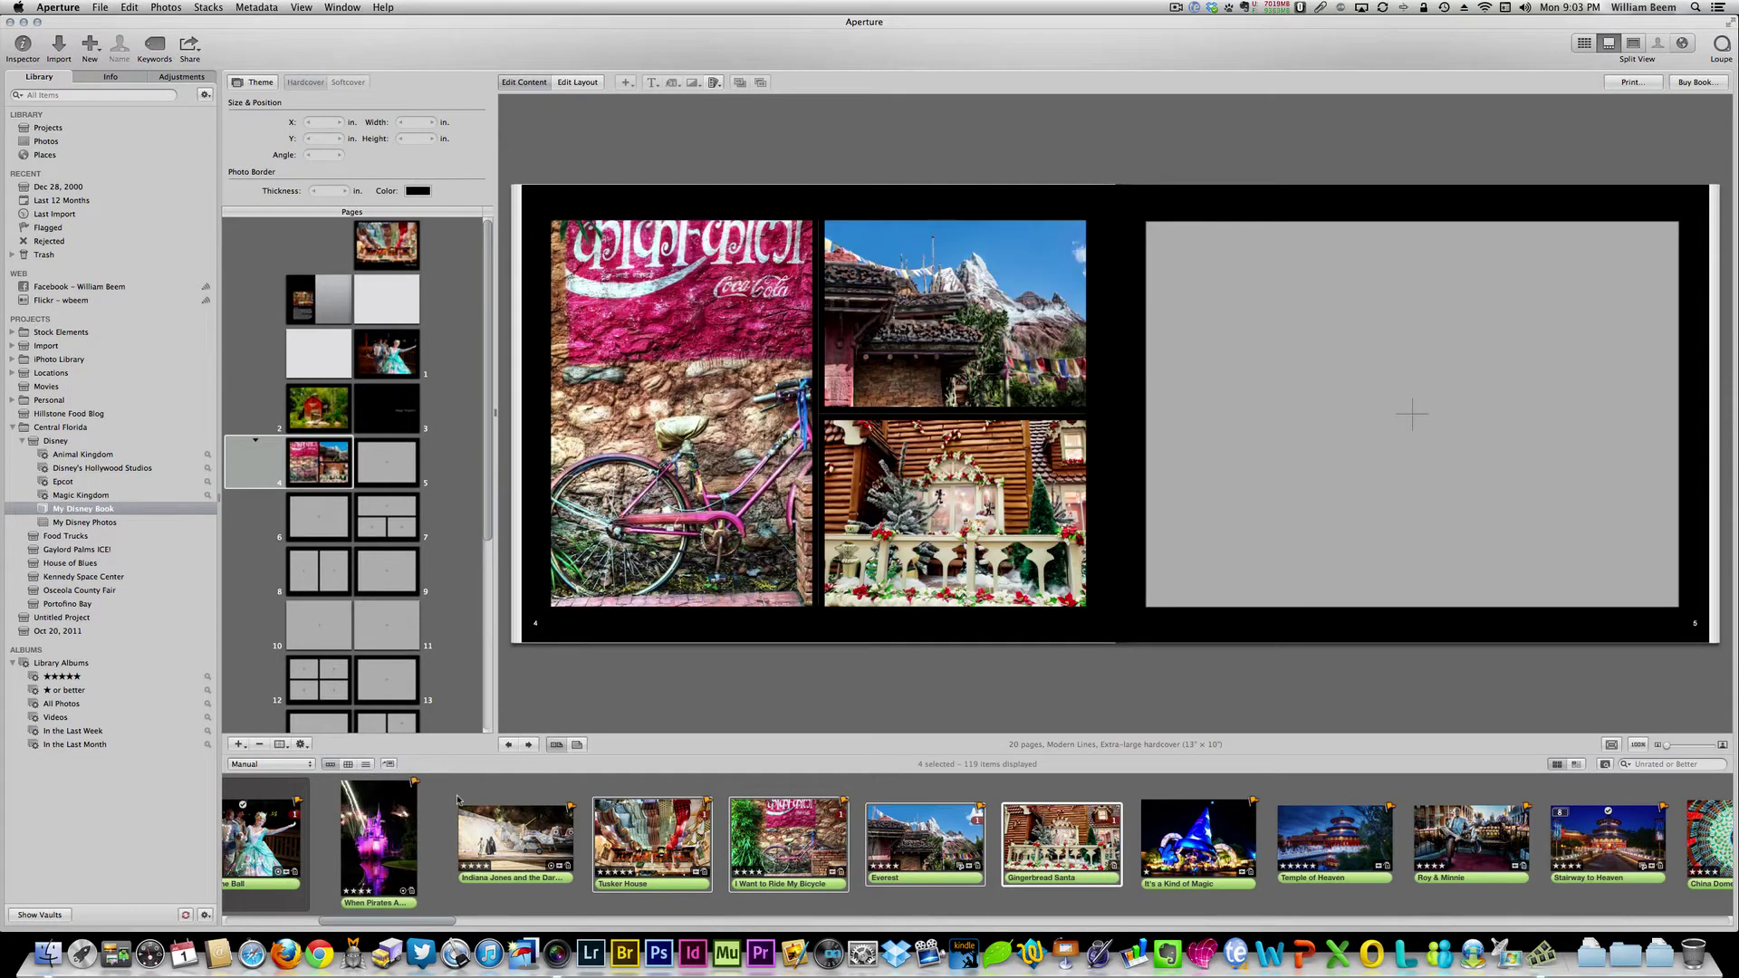
{"action": "left_click", "coordinate": [682, 297]}
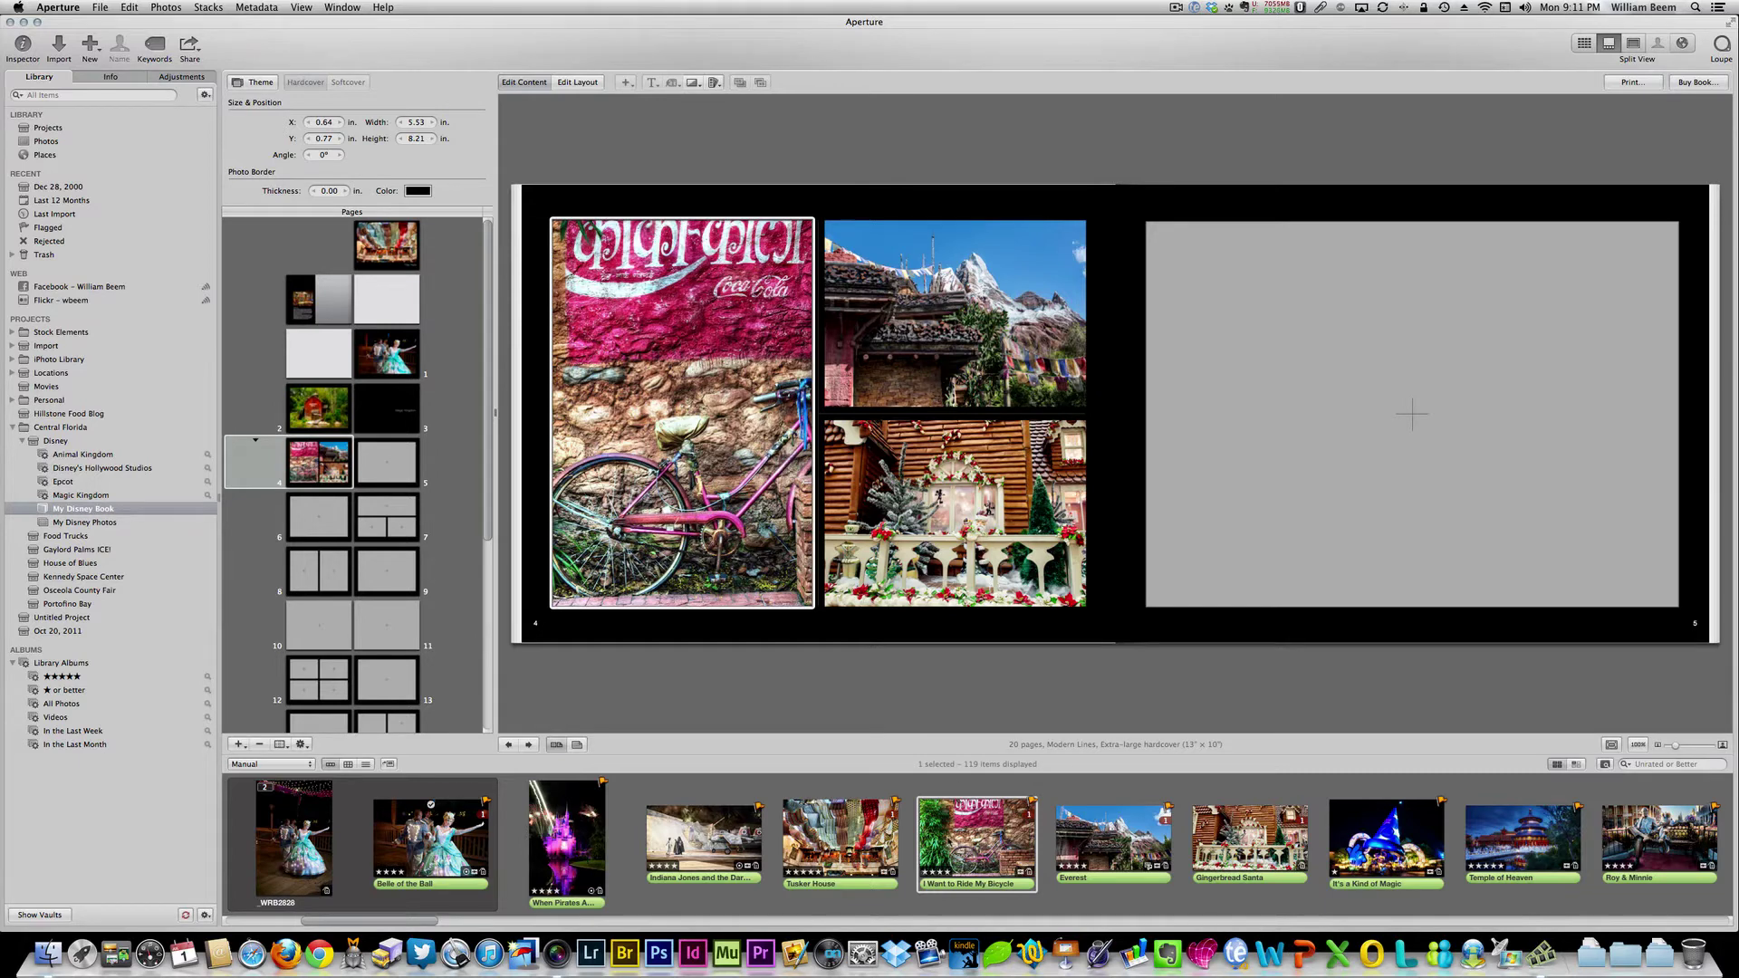
{"action": "left_click", "coordinate": [986, 857]}
{"action": "left_click", "coordinate": [824, 851]}
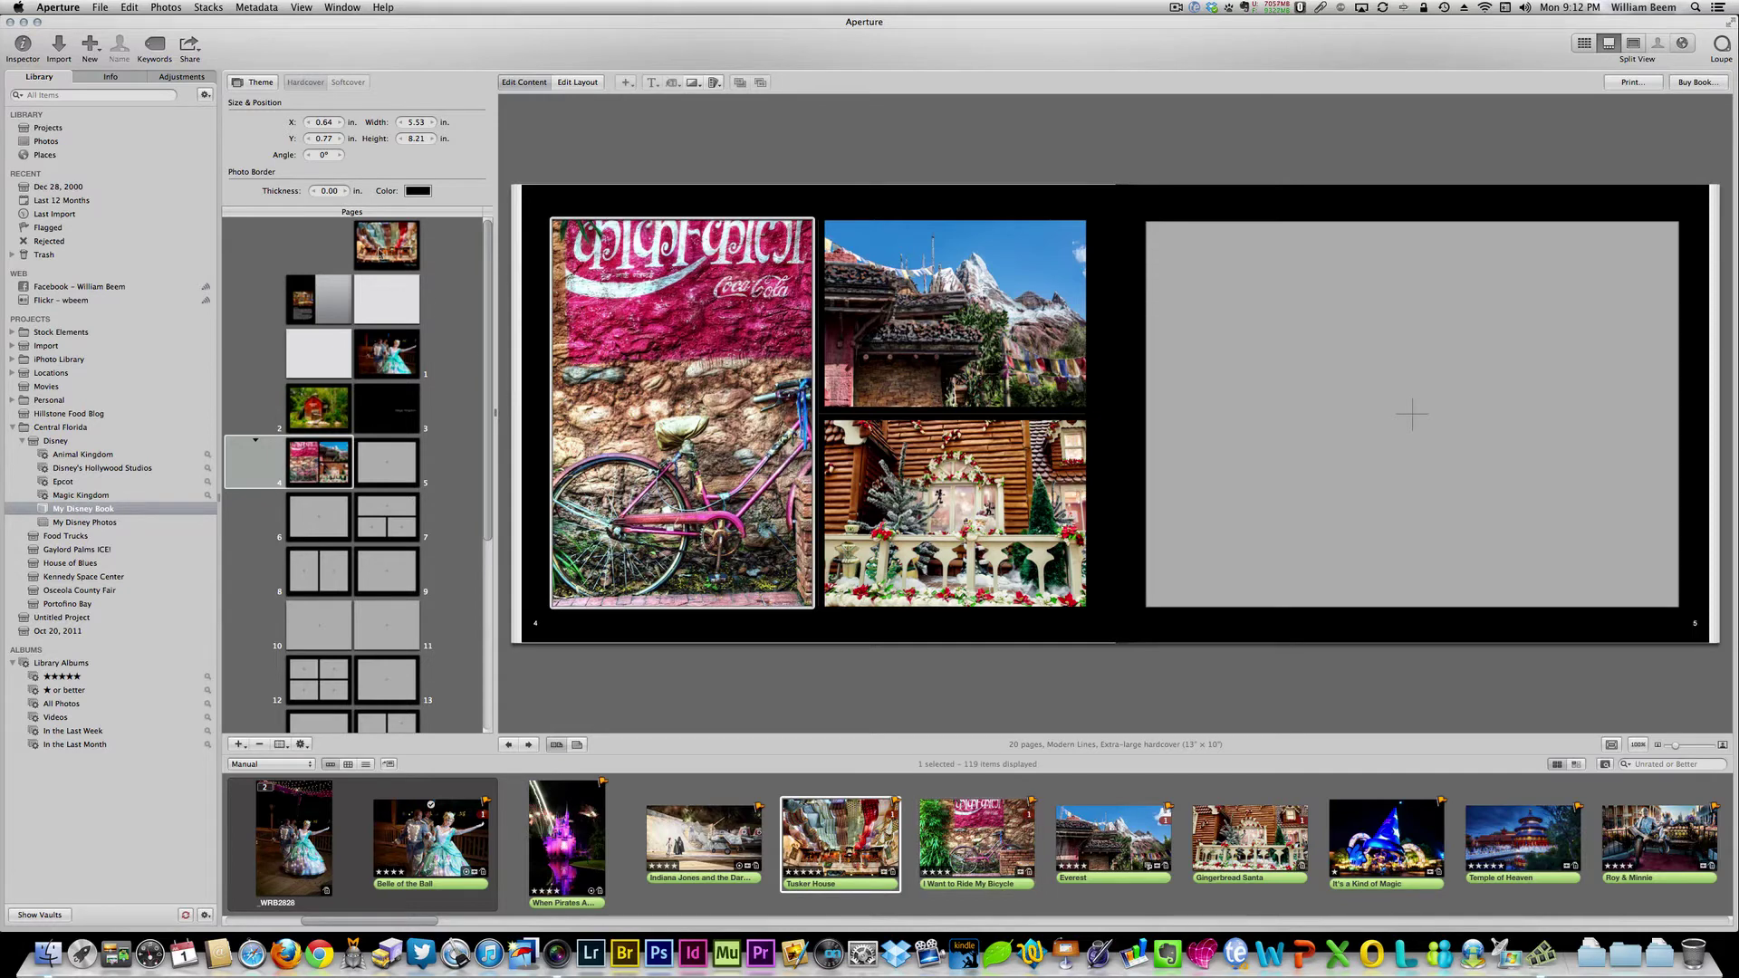
{"action": "left_click", "coordinate": [381, 243]}
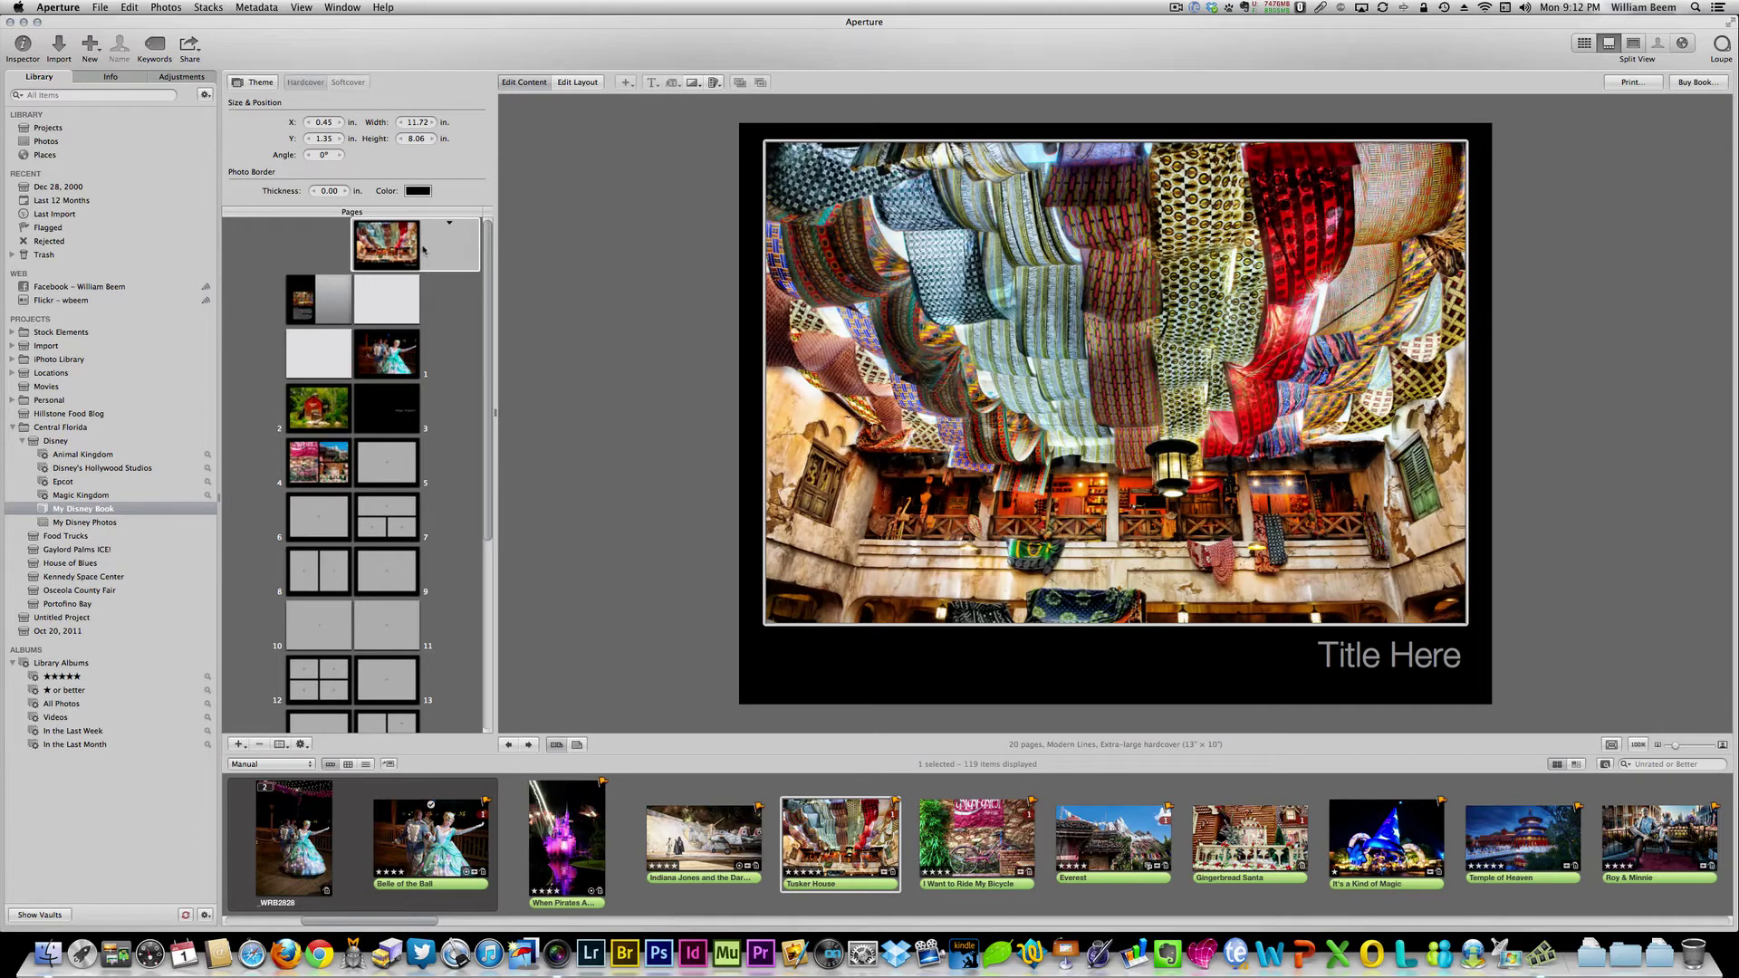
{"action": "left_click", "coordinate": [317, 461]}
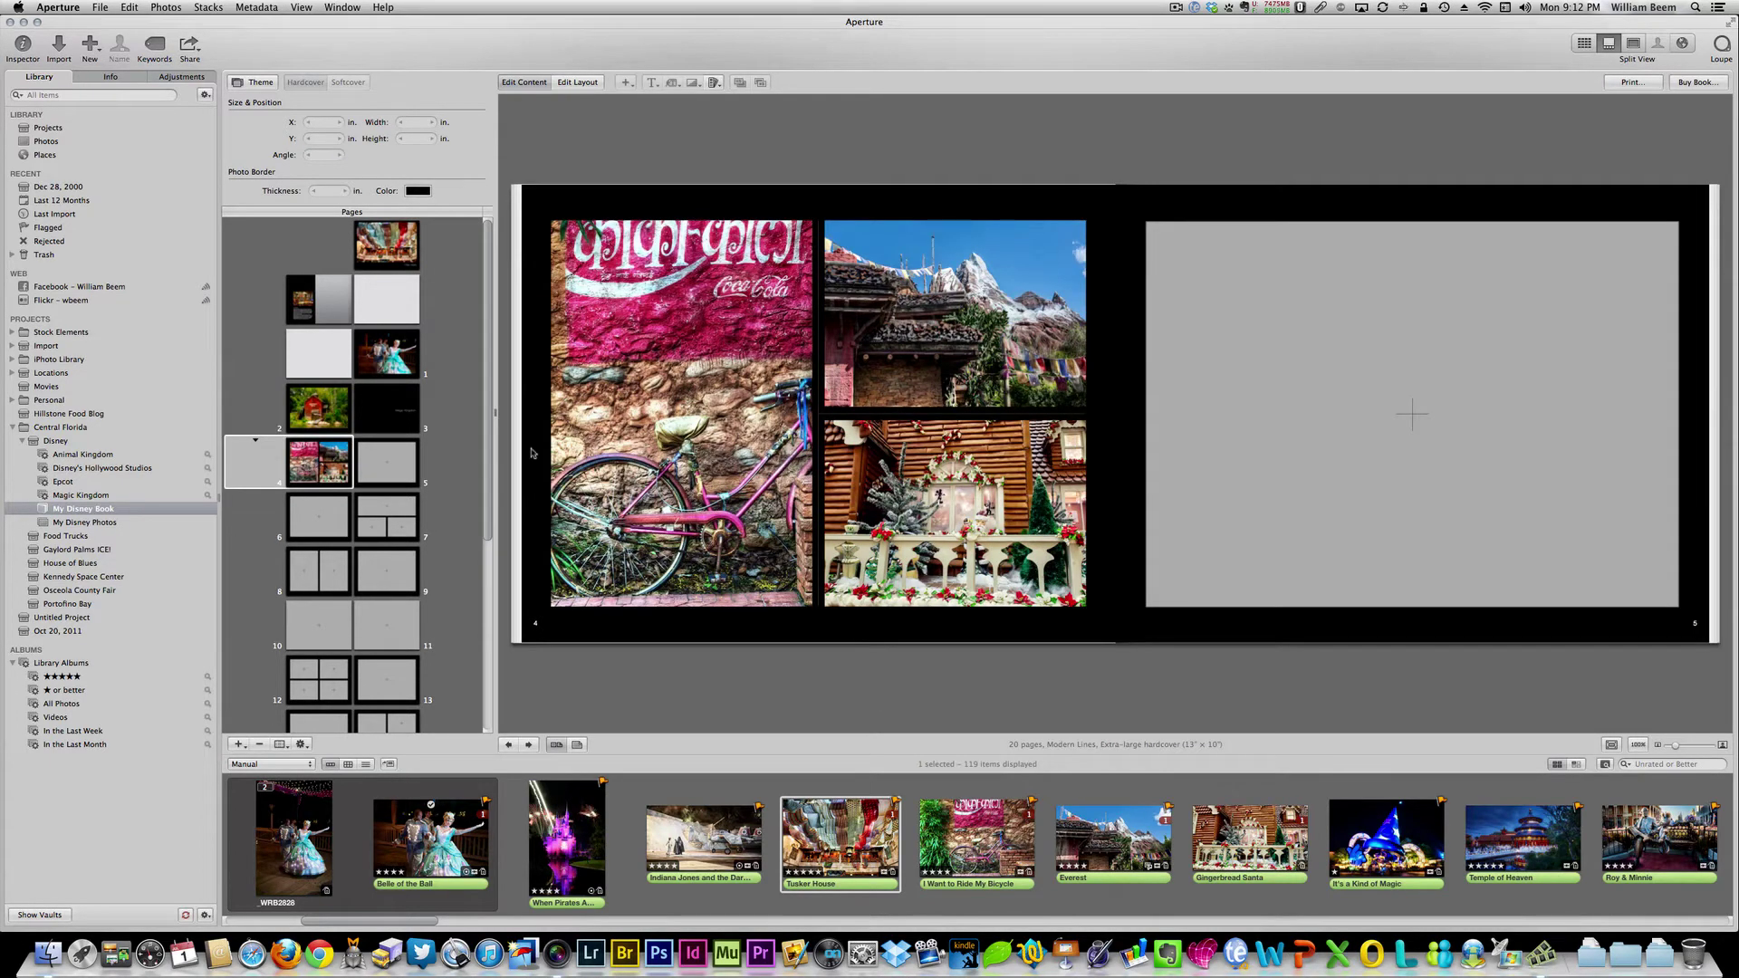
{"action": "left_click", "coordinate": [651, 352]}
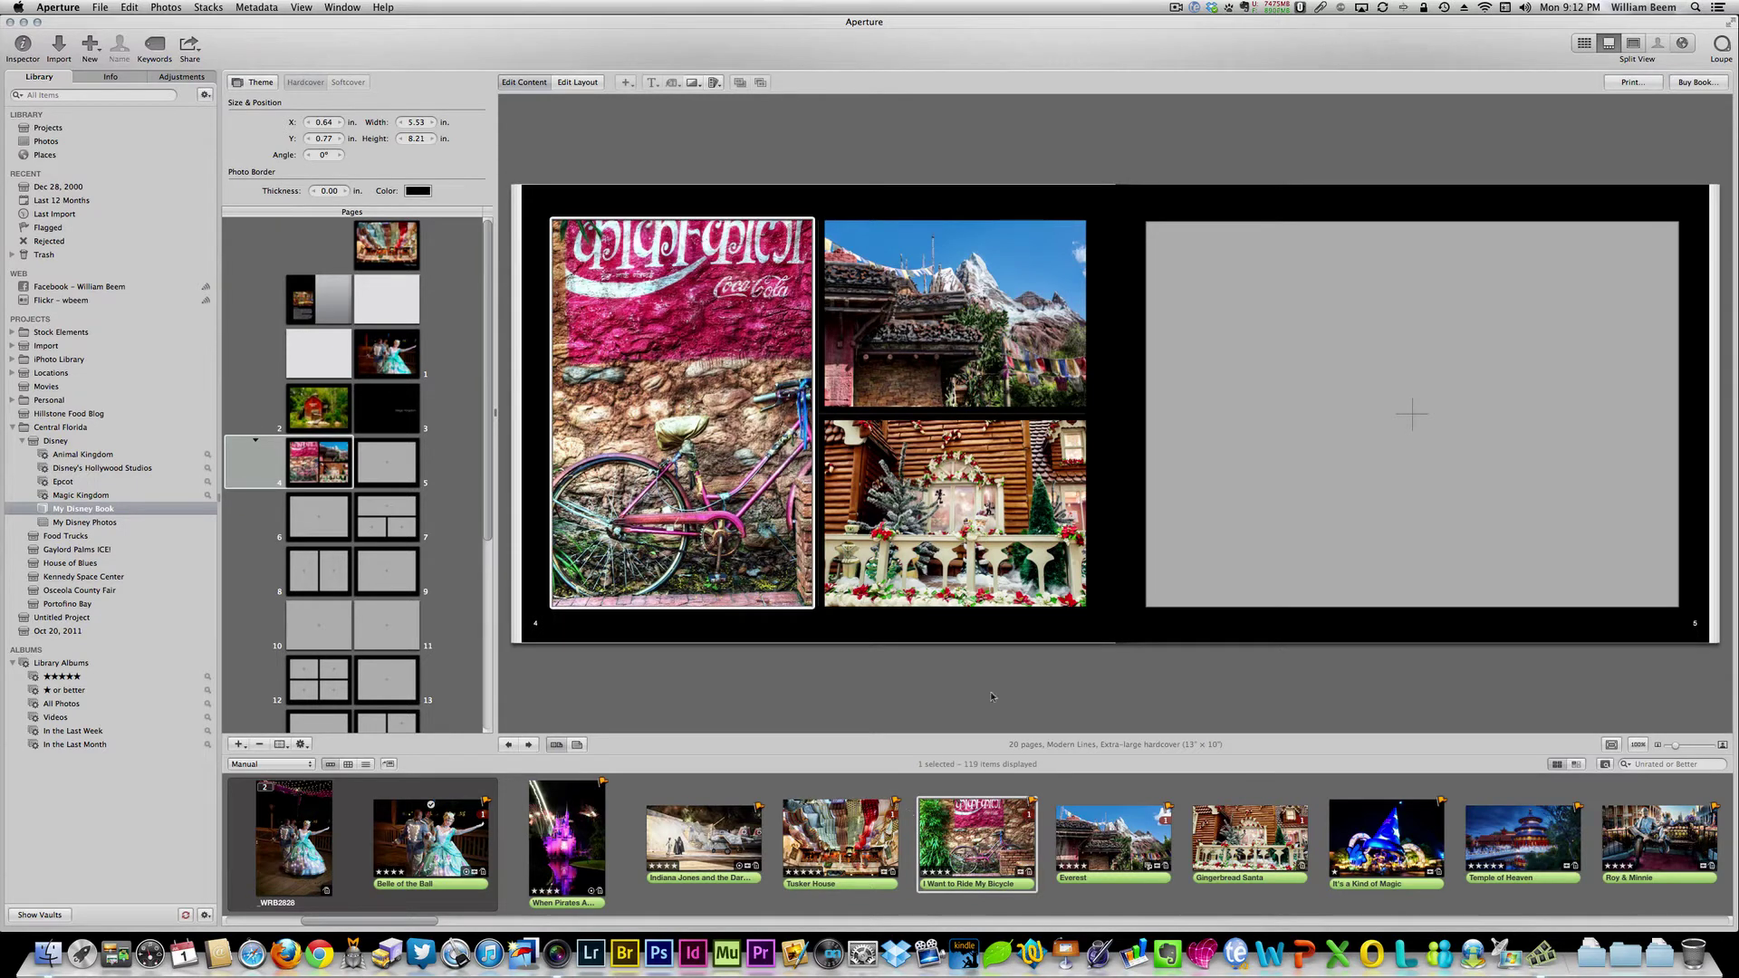
{"action": "left_click", "coordinate": [942, 345]}
{"action": "left_click", "coordinate": [946, 478]}
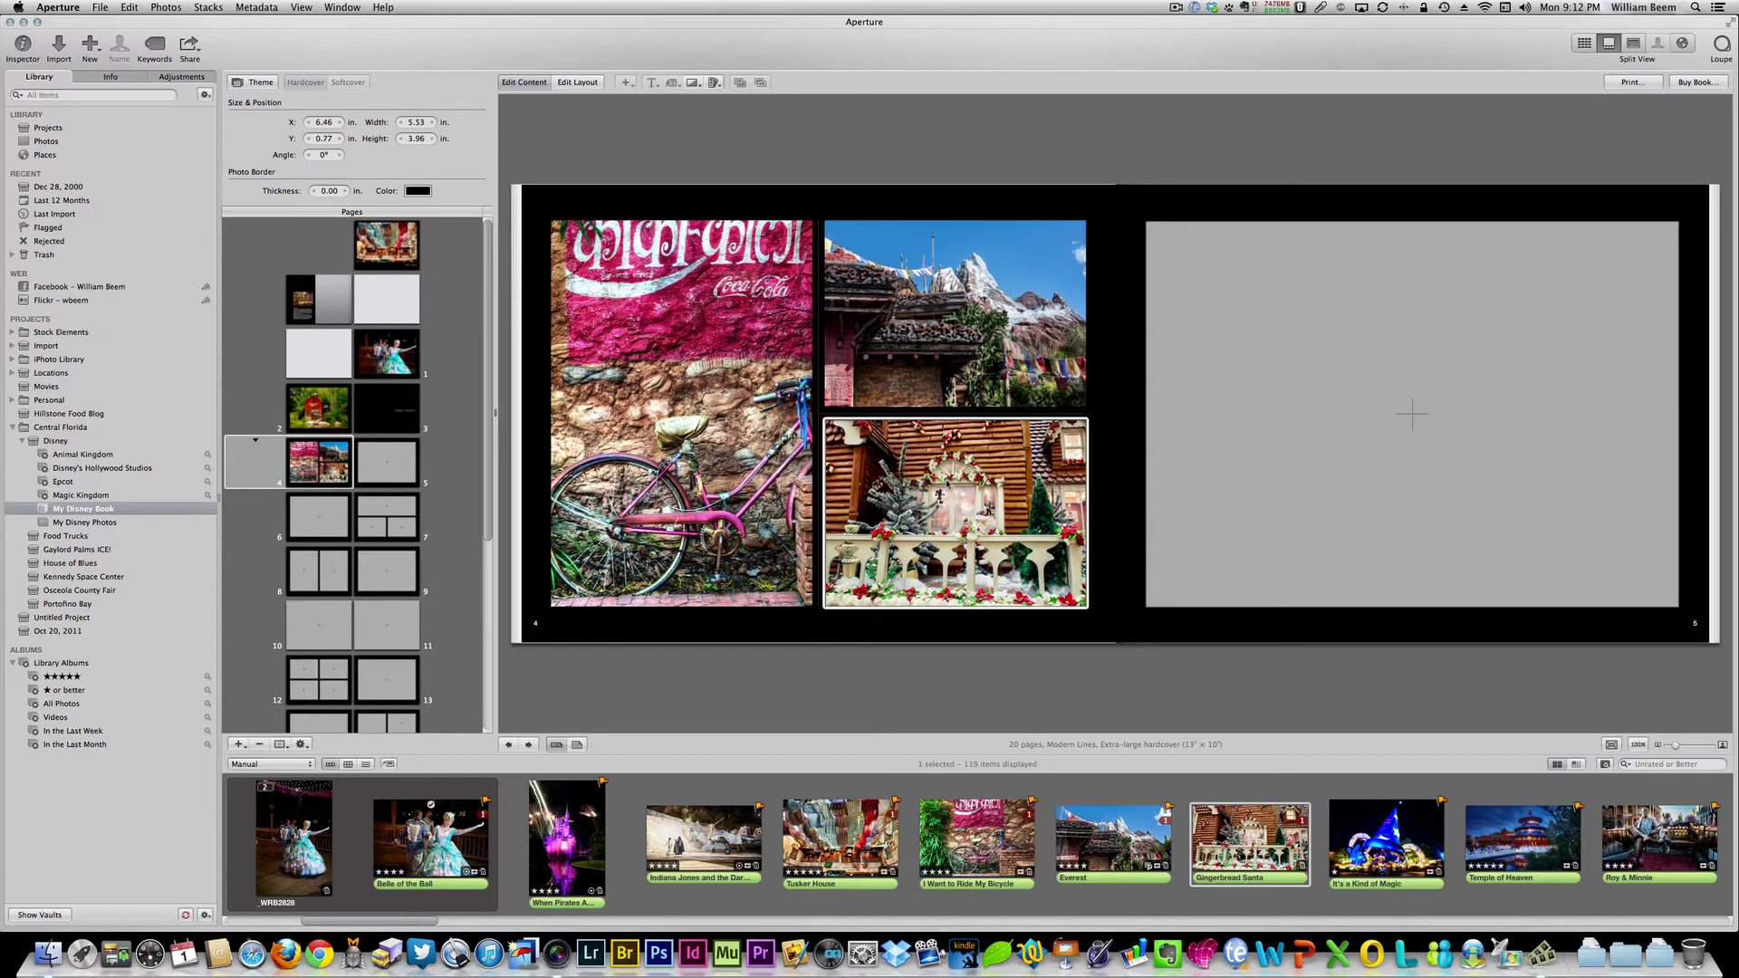
{"action": "left_click", "coordinate": [933, 827]}
{"action": "left_click", "coordinate": [676, 443]}
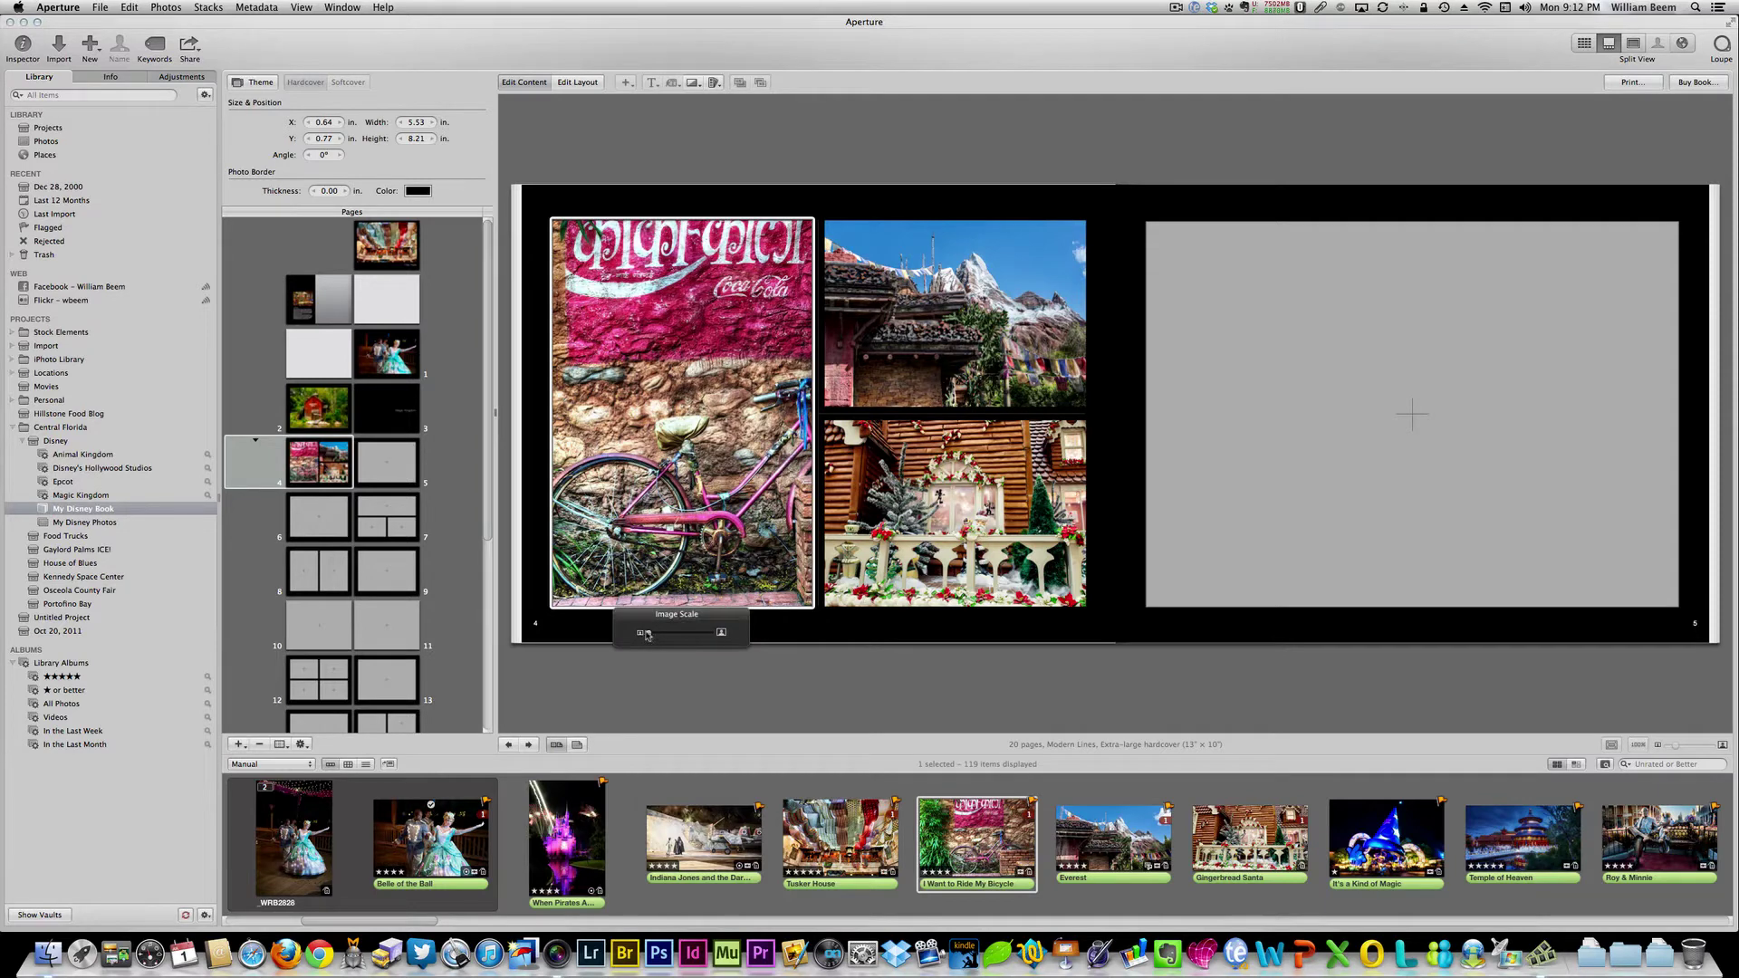
{"action": "mouse_move", "coordinate": [647, 636]}
{"action": "left_mouse_down"}
{"action": "mouse_move", "coordinate": [685, 636]}
{"action": "mouse_move", "coordinate": [634, 641]}
{"action": "left_mouse_up"}
{"action": "left_click_drag", "start_coordinate": [680, 407], "coordinate": [599, 642]}
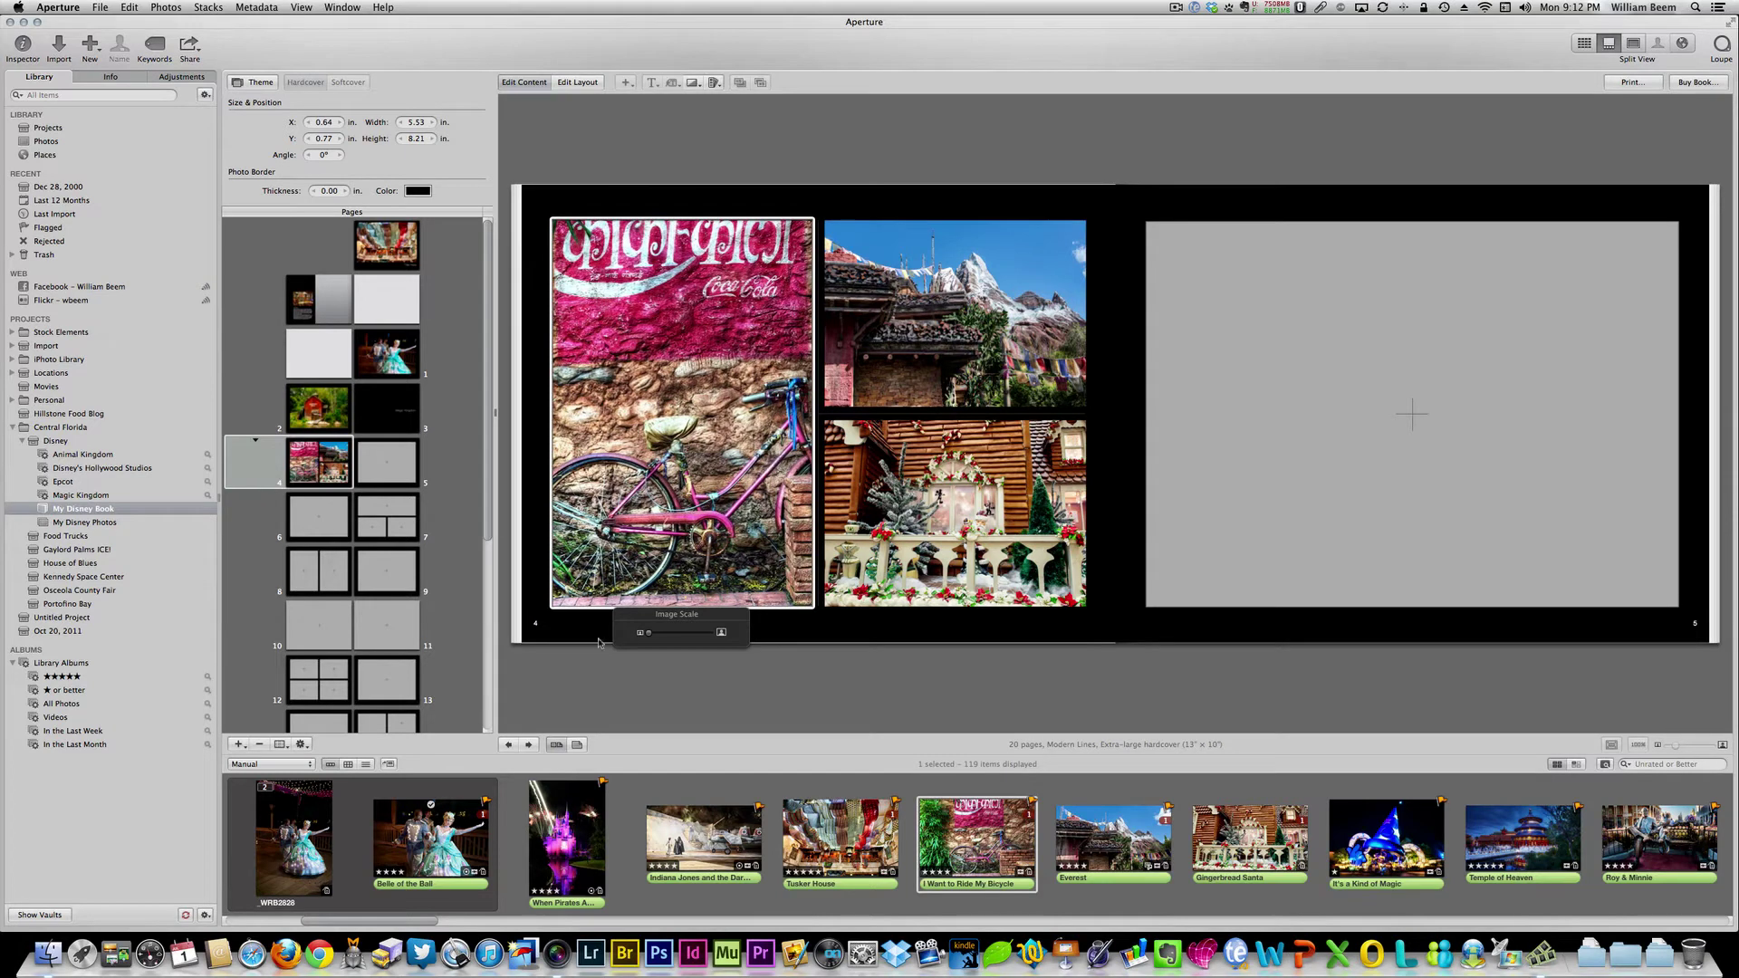
- Delete the bicycle, gingerbread and Everest photos from page 4
{"action": "left_click", "coordinate": [587, 701]}
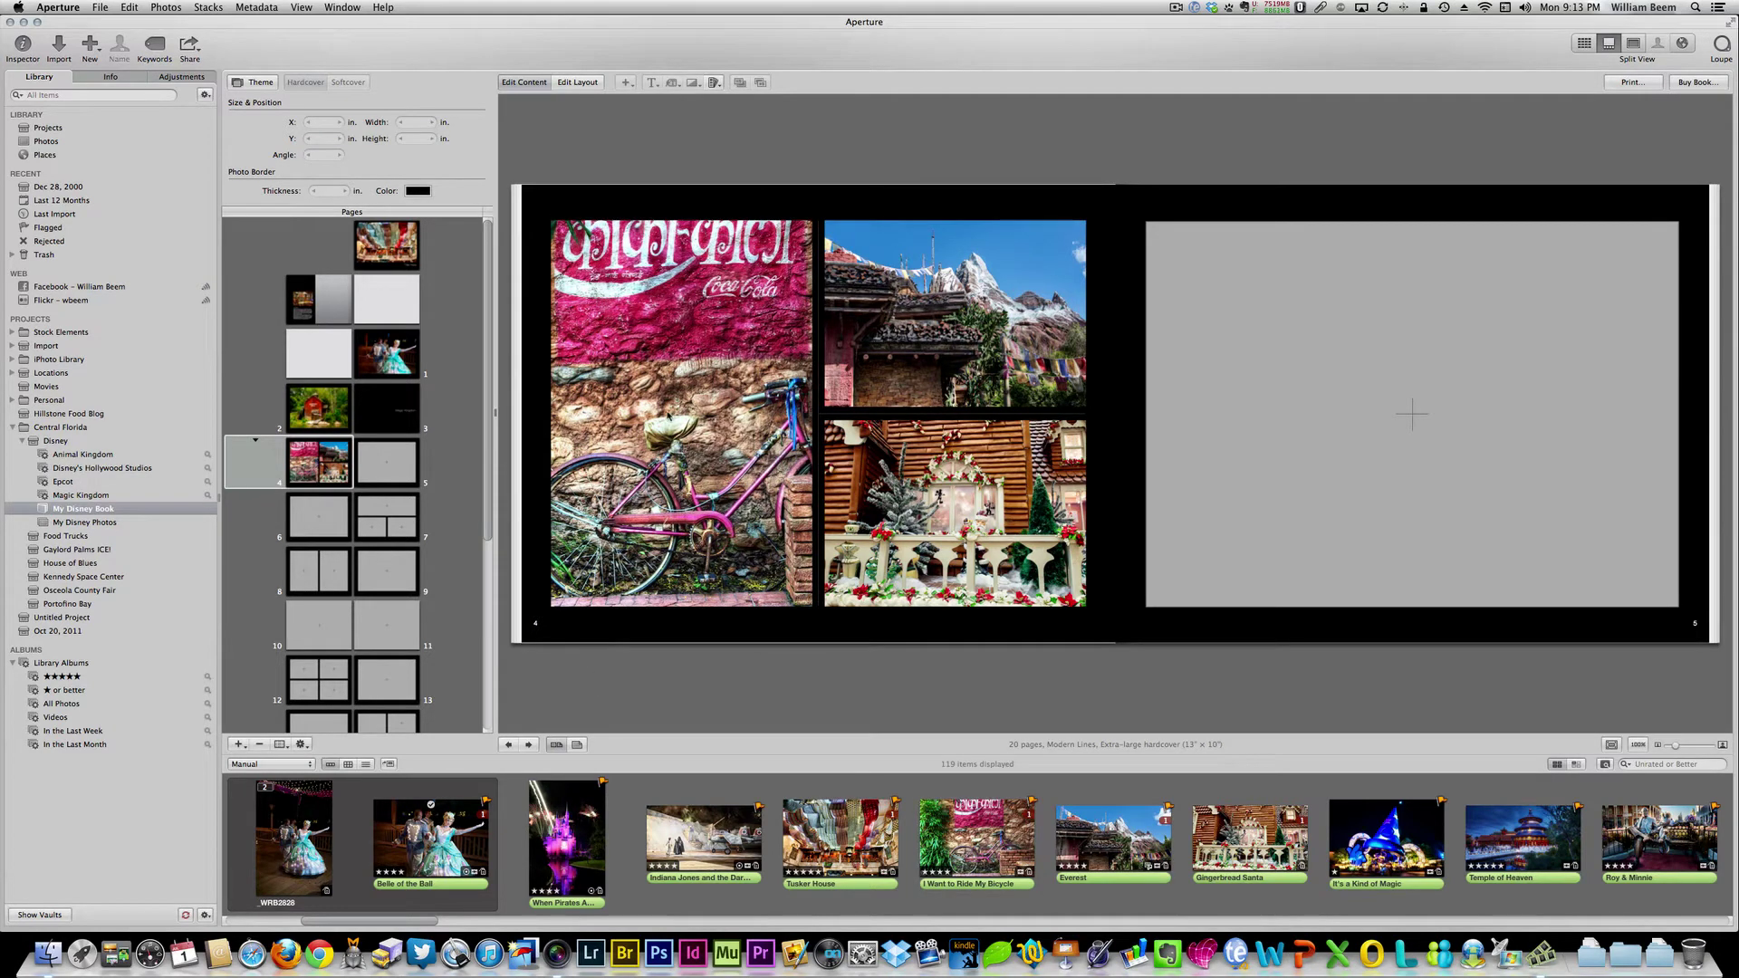
{"action": "left_click", "coordinate": [669, 418]}
{"action": "key", "text": "Delete"}
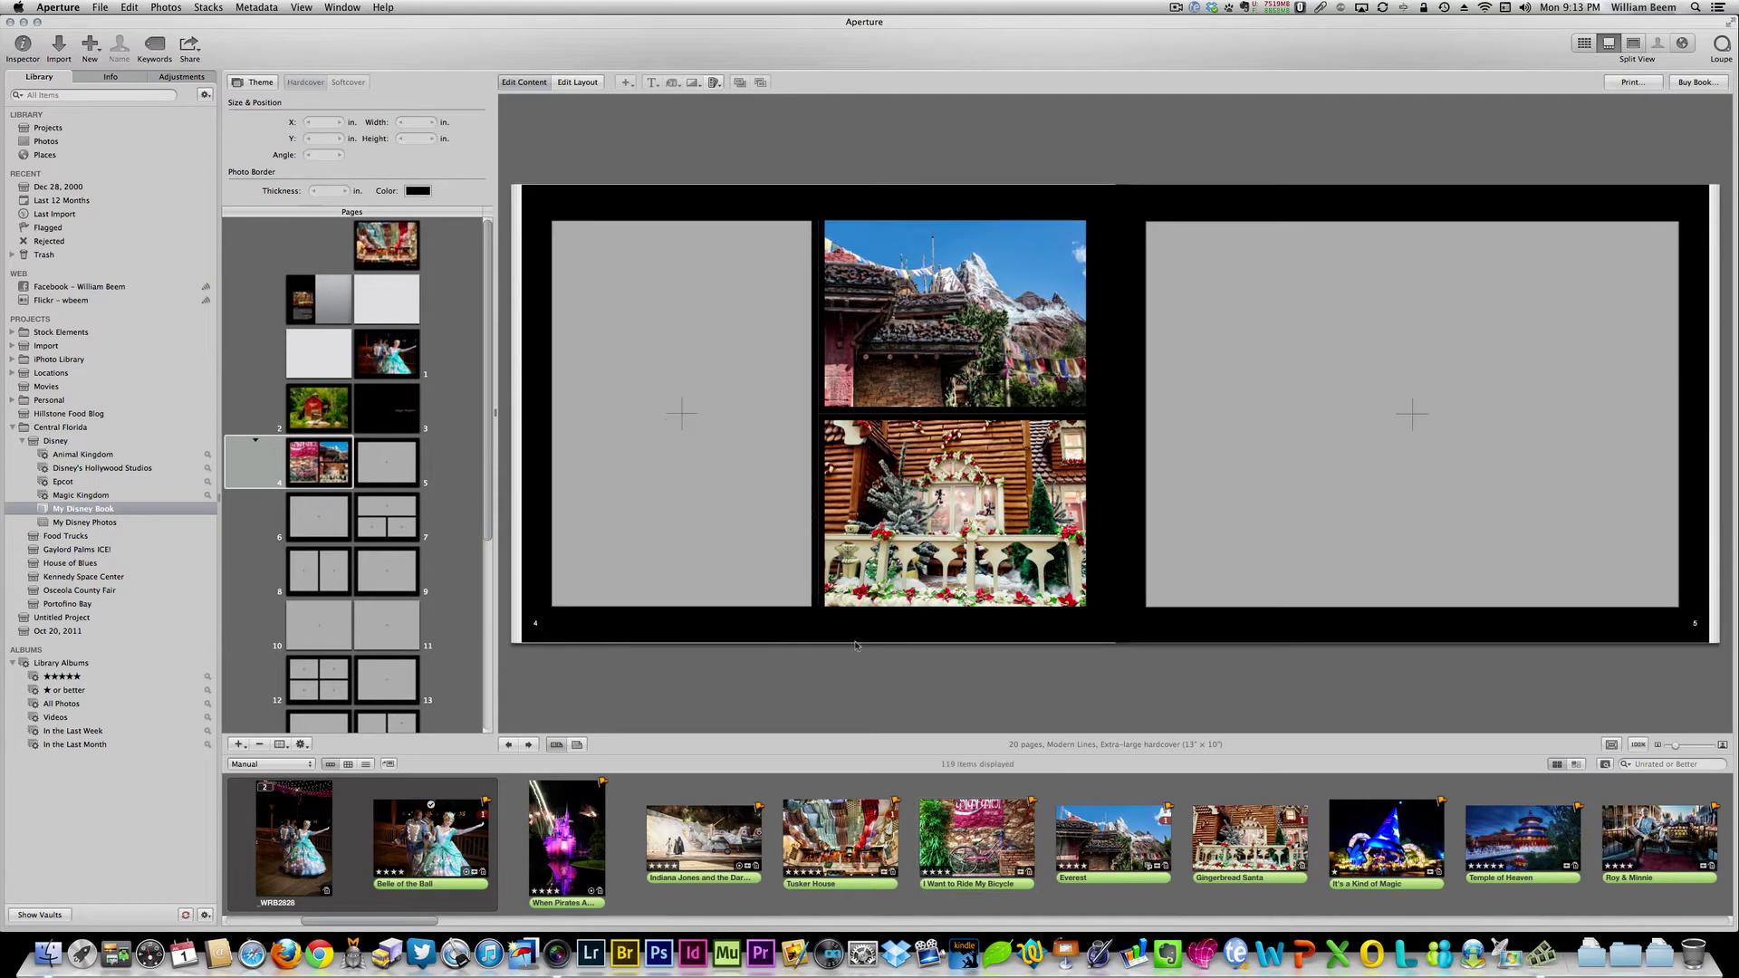
{"action": "left_click", "coordinate": [905, 508]}
{"action": "key", "text": "Delete"}
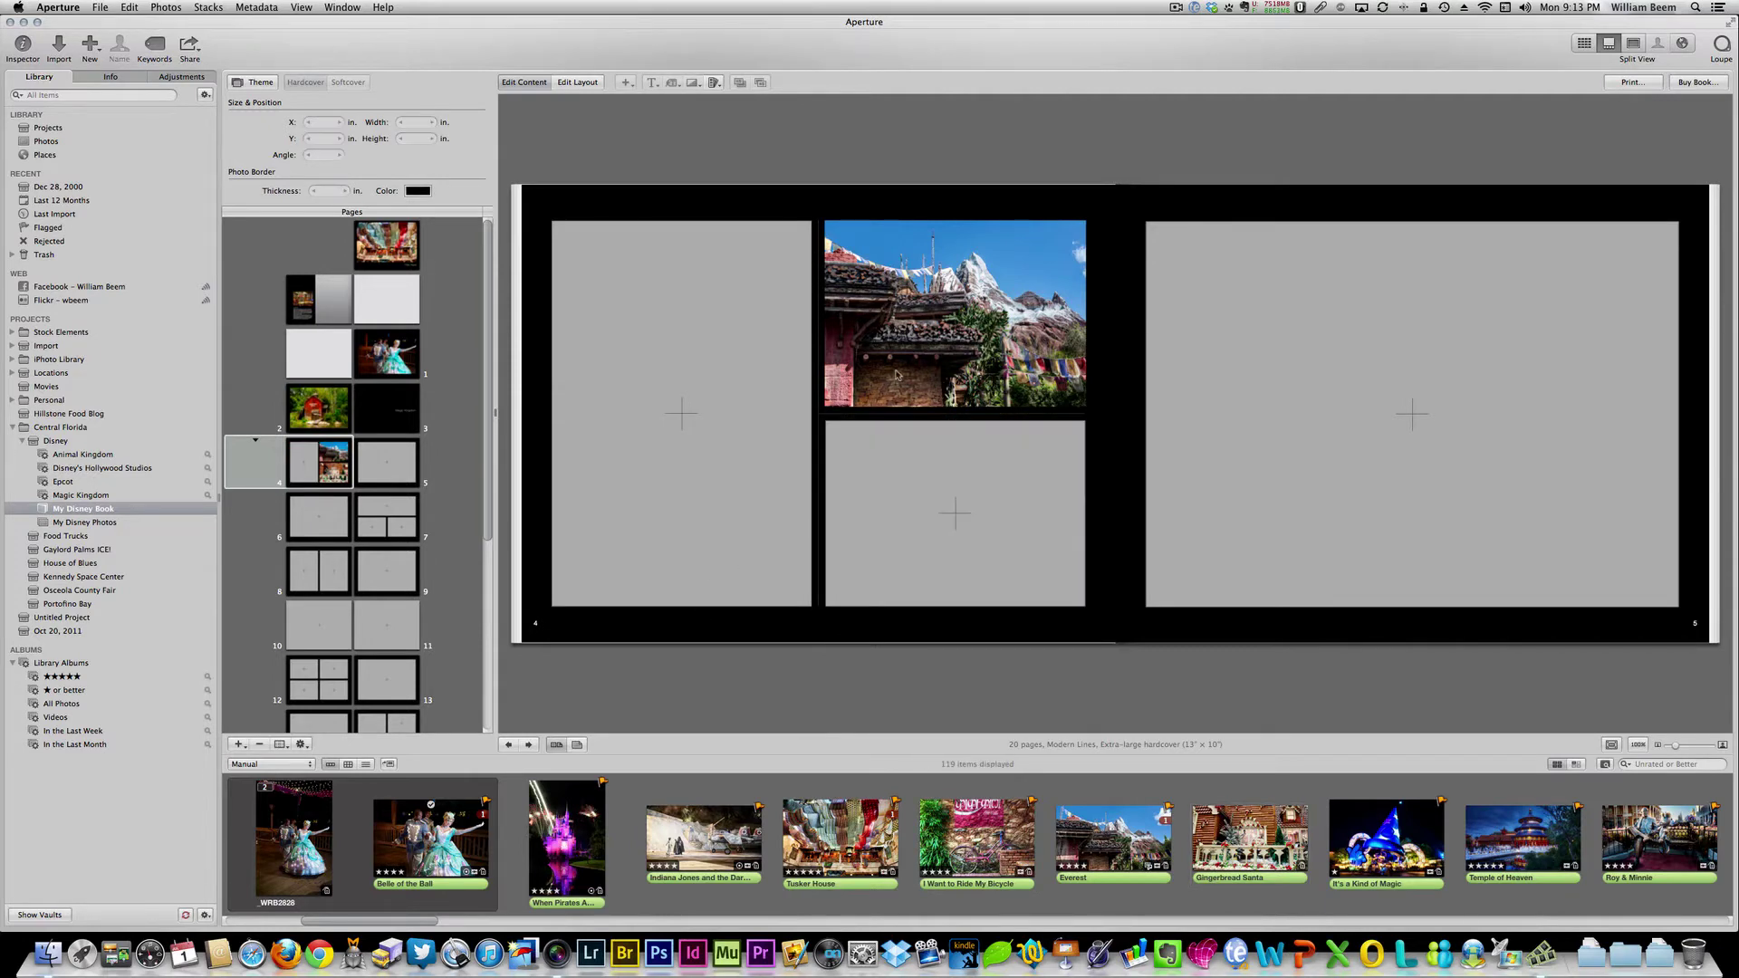
{"action": "left_click", "coordinate": [910, 376]}
{"action": "key", "text": "Delete"}
- Remove the fabric photo from the book cover
{"action": "left_click", "coordinate": [454, 259]}
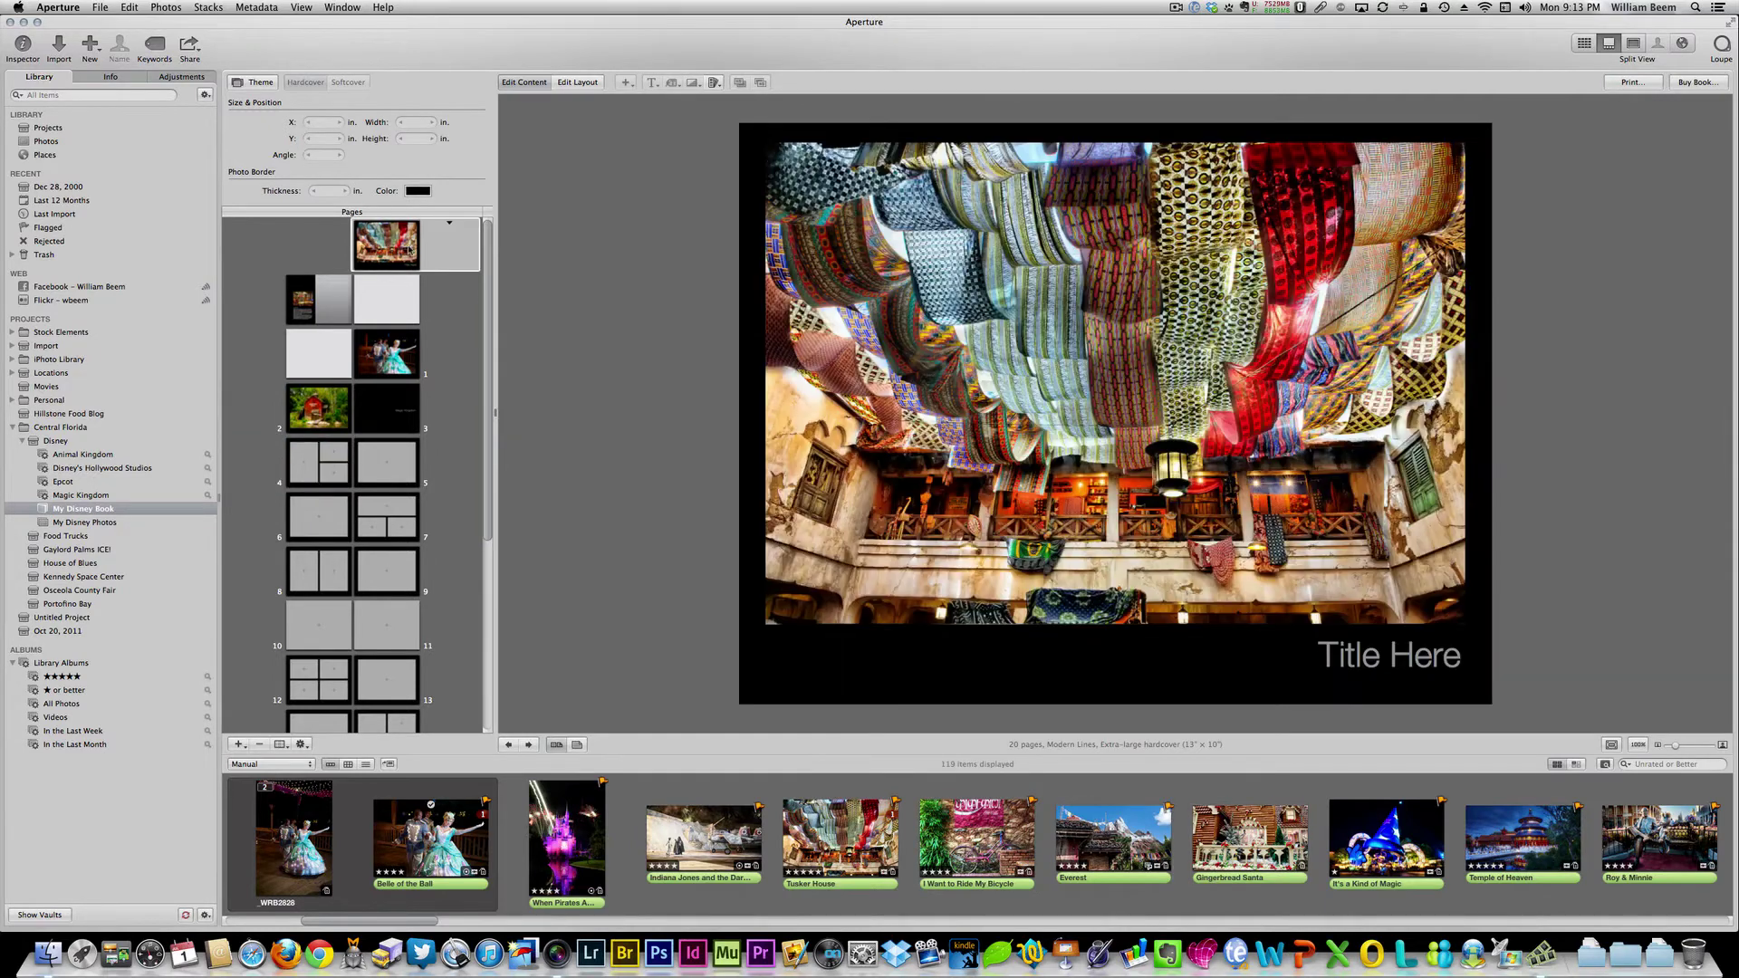
{"action": "left_click", "coordinate": [978, 452]}
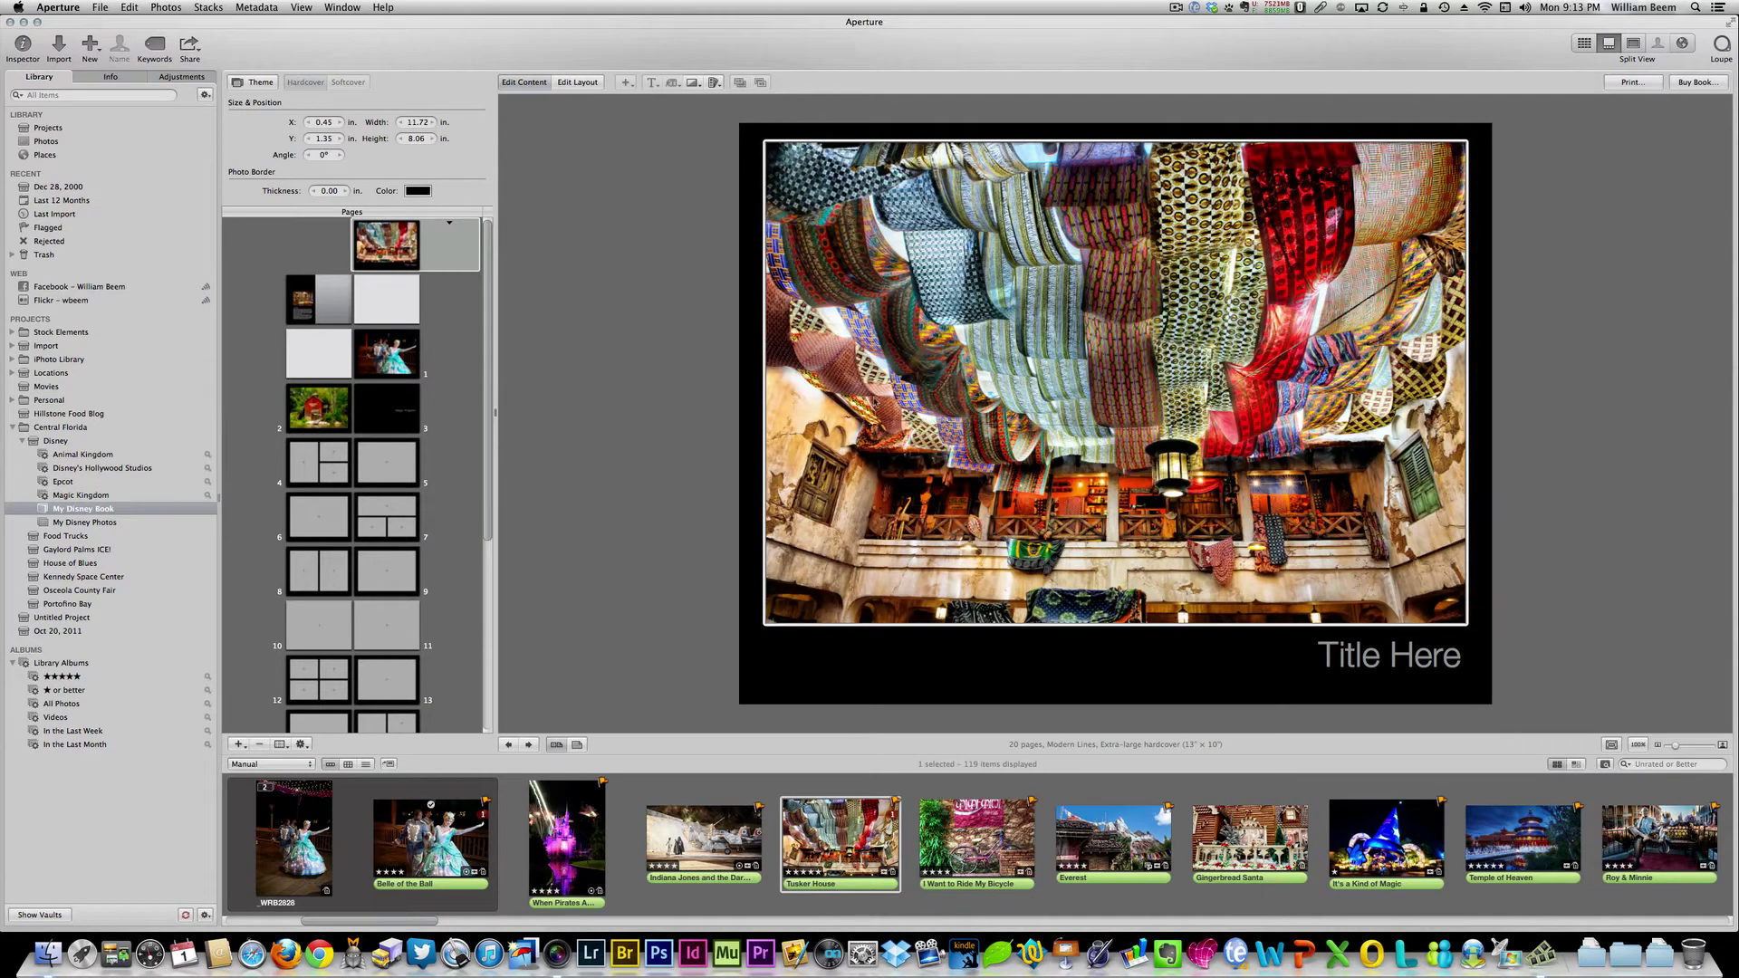
{"action": "key", "text": "Delete"}
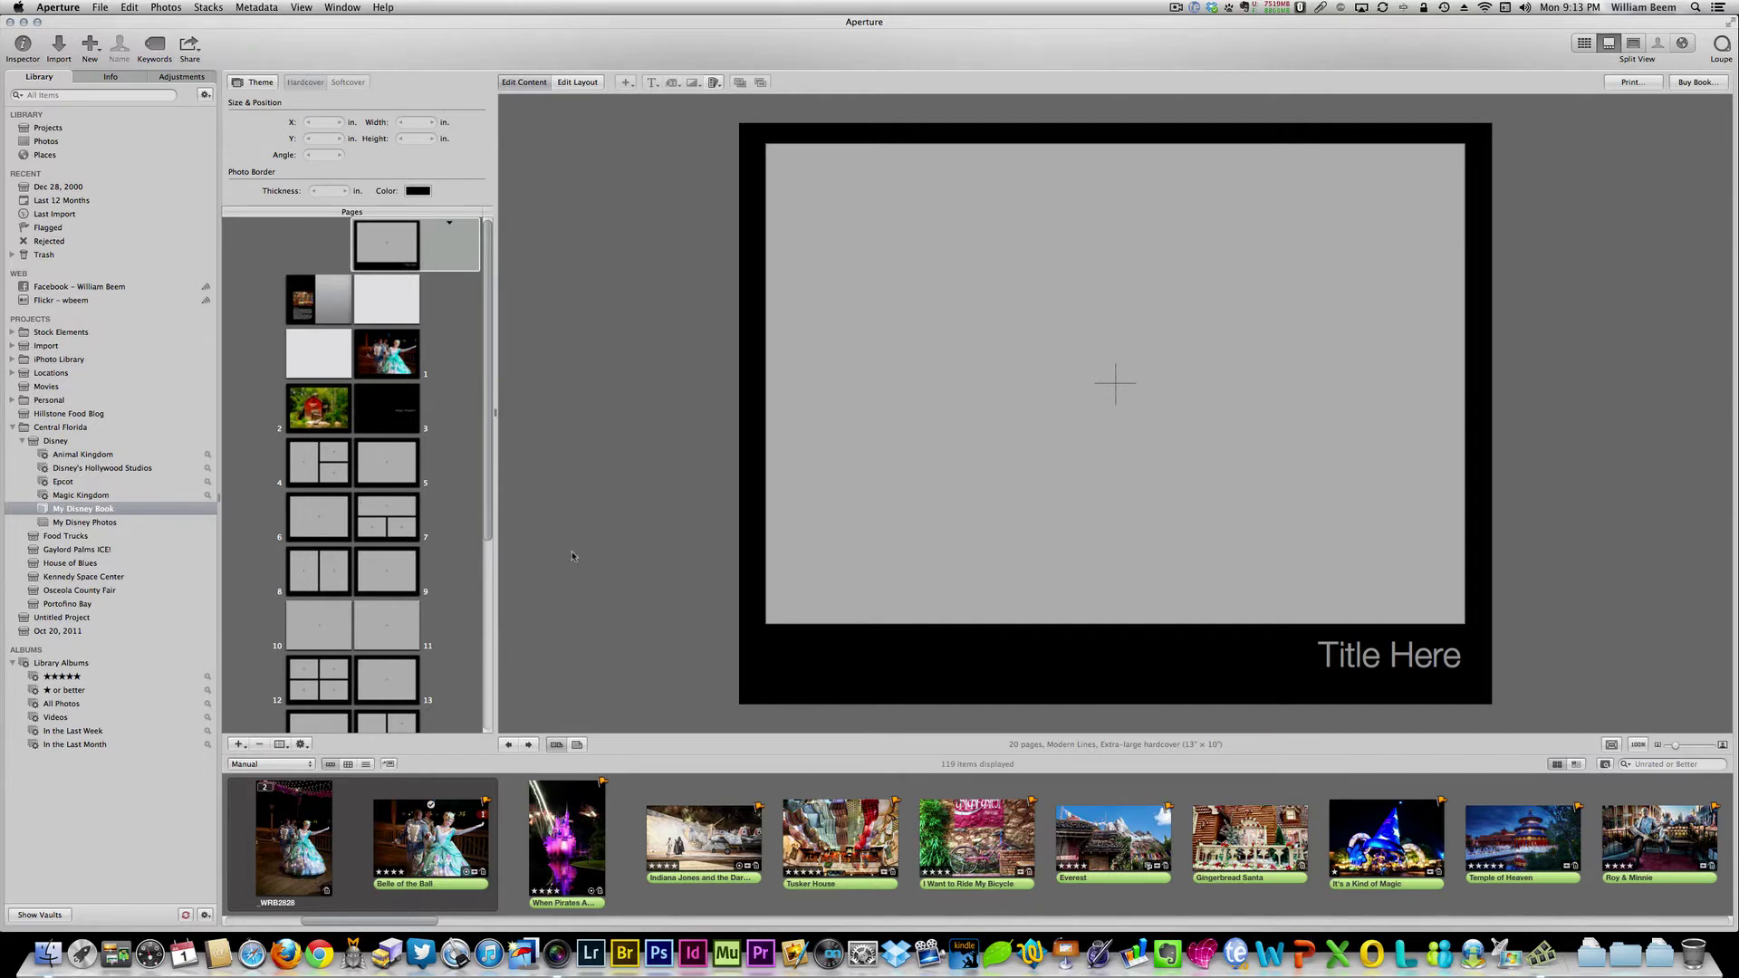
- Change page 4's layout to Photo Spread so pages 4–5 share one full-width photo box
{"action": "left_click", "coordinate": [310, 472]}
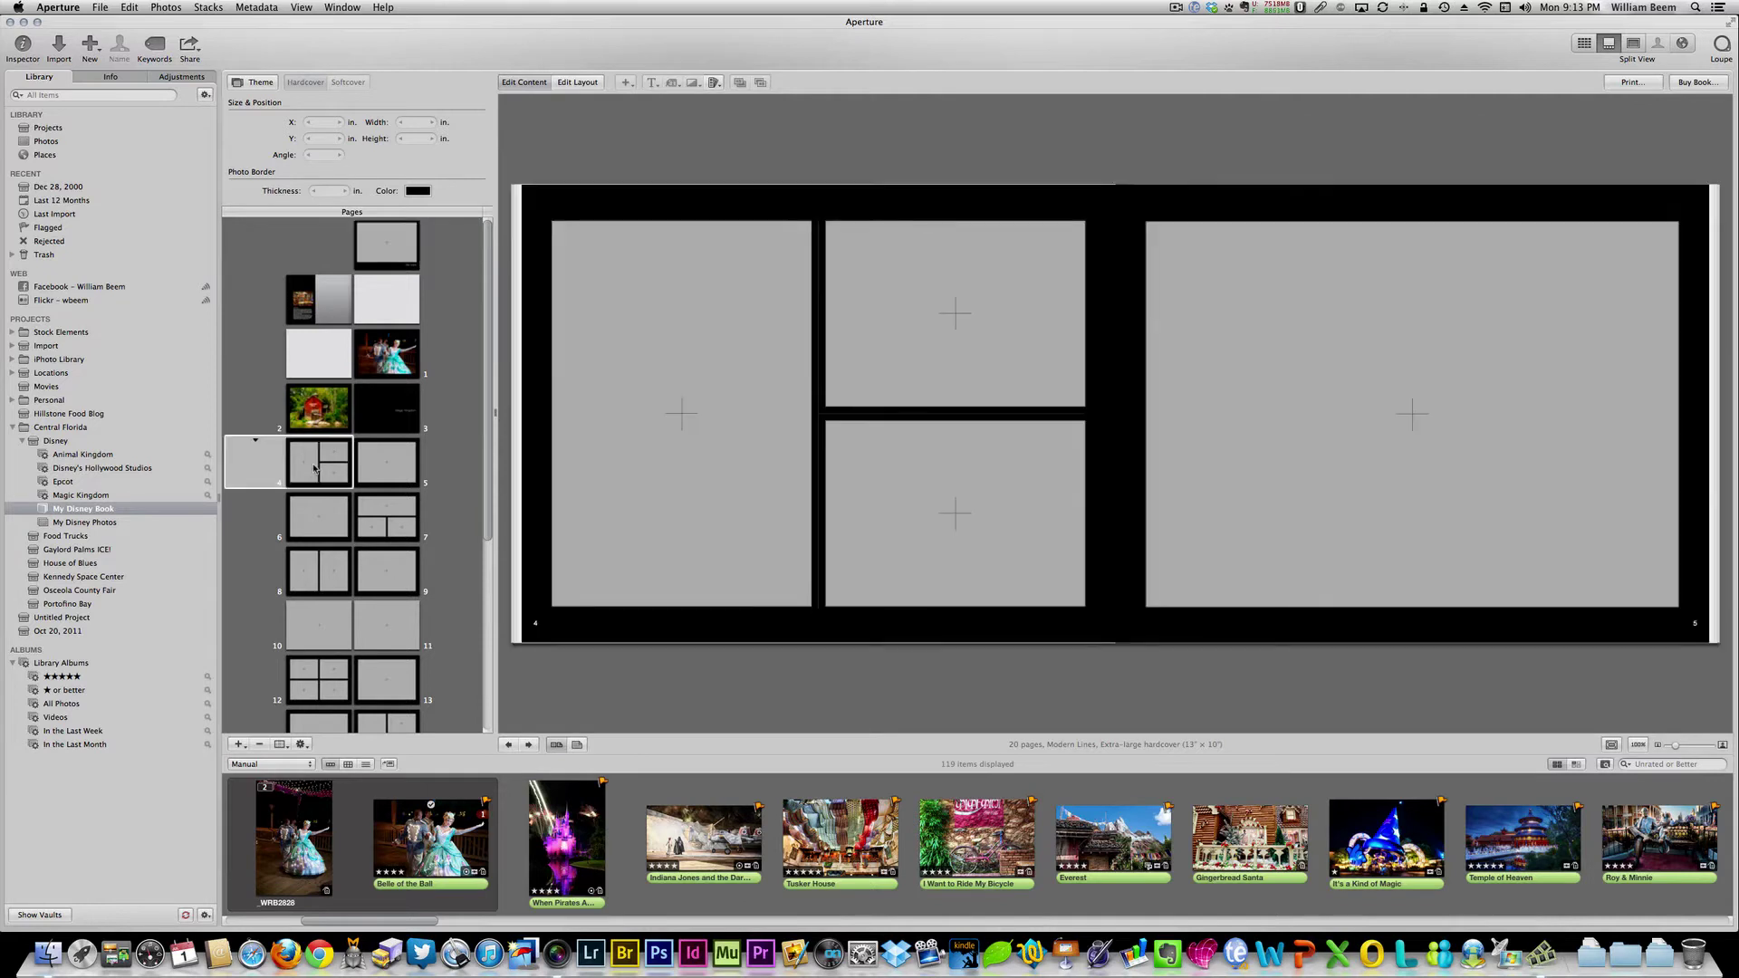
{"action": "left_click", "coordinate": [385, 481]}
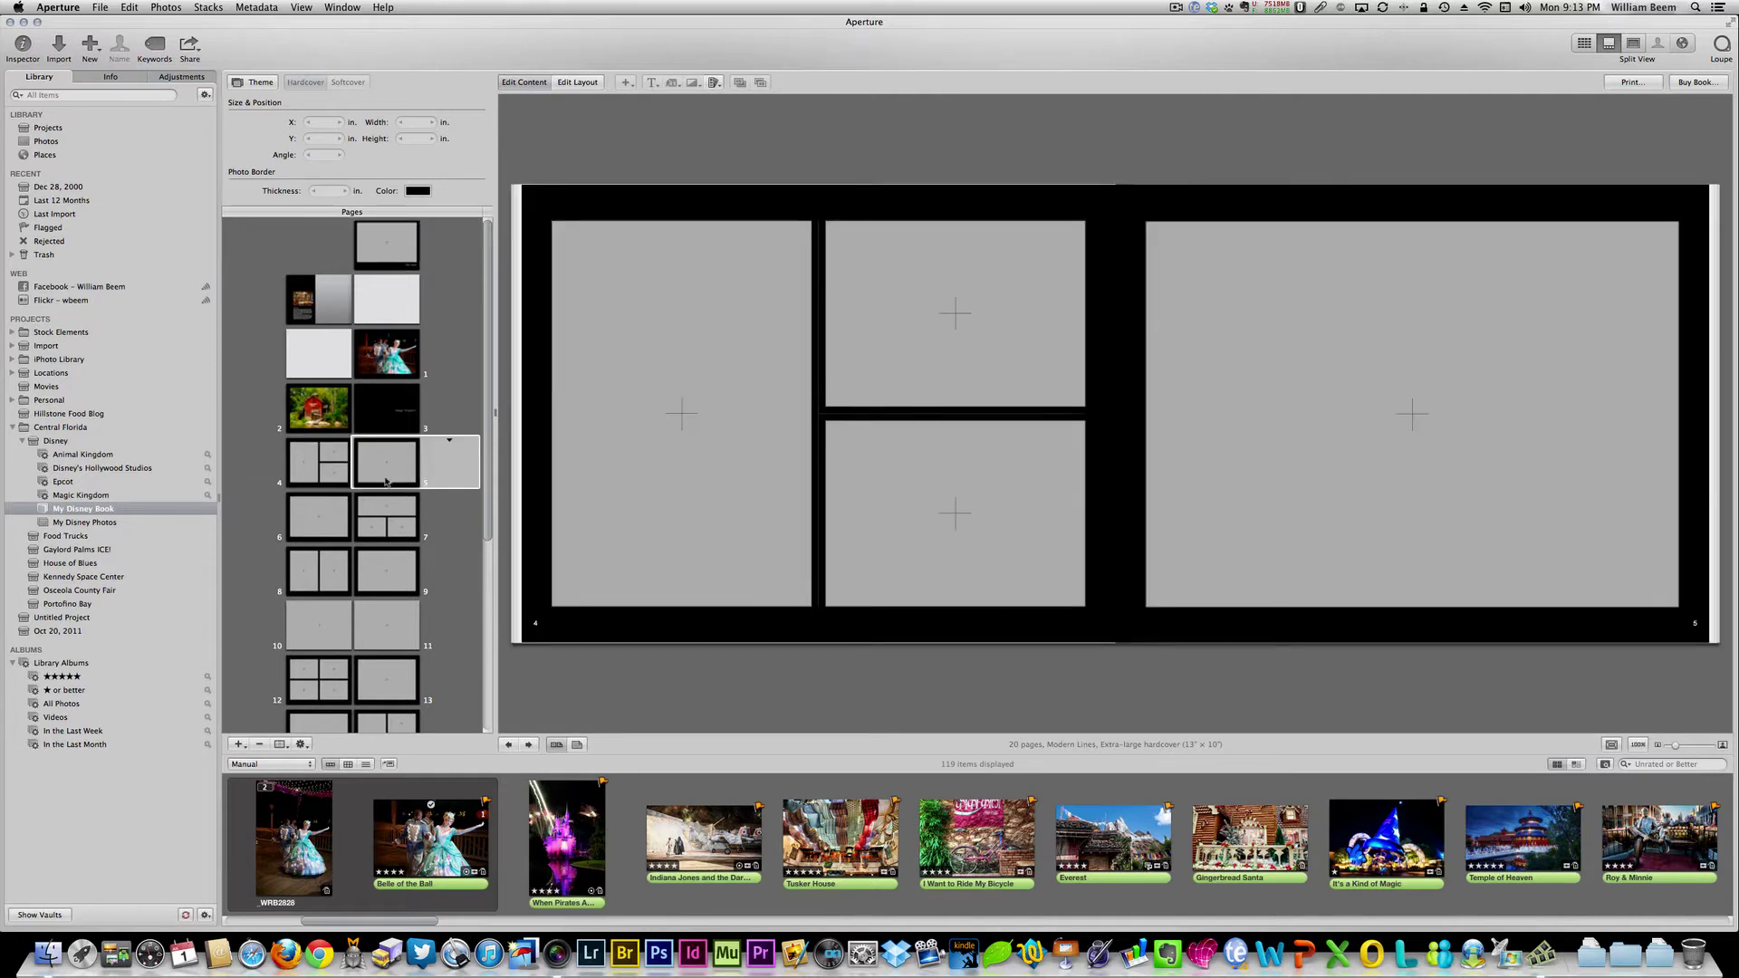
{"action": "left_click", "coordinate": [312, 478]}
{"action": "left_click", "coordinate": [389, 470]}
{"action": "left_click", "coordinate": [301, 472]}
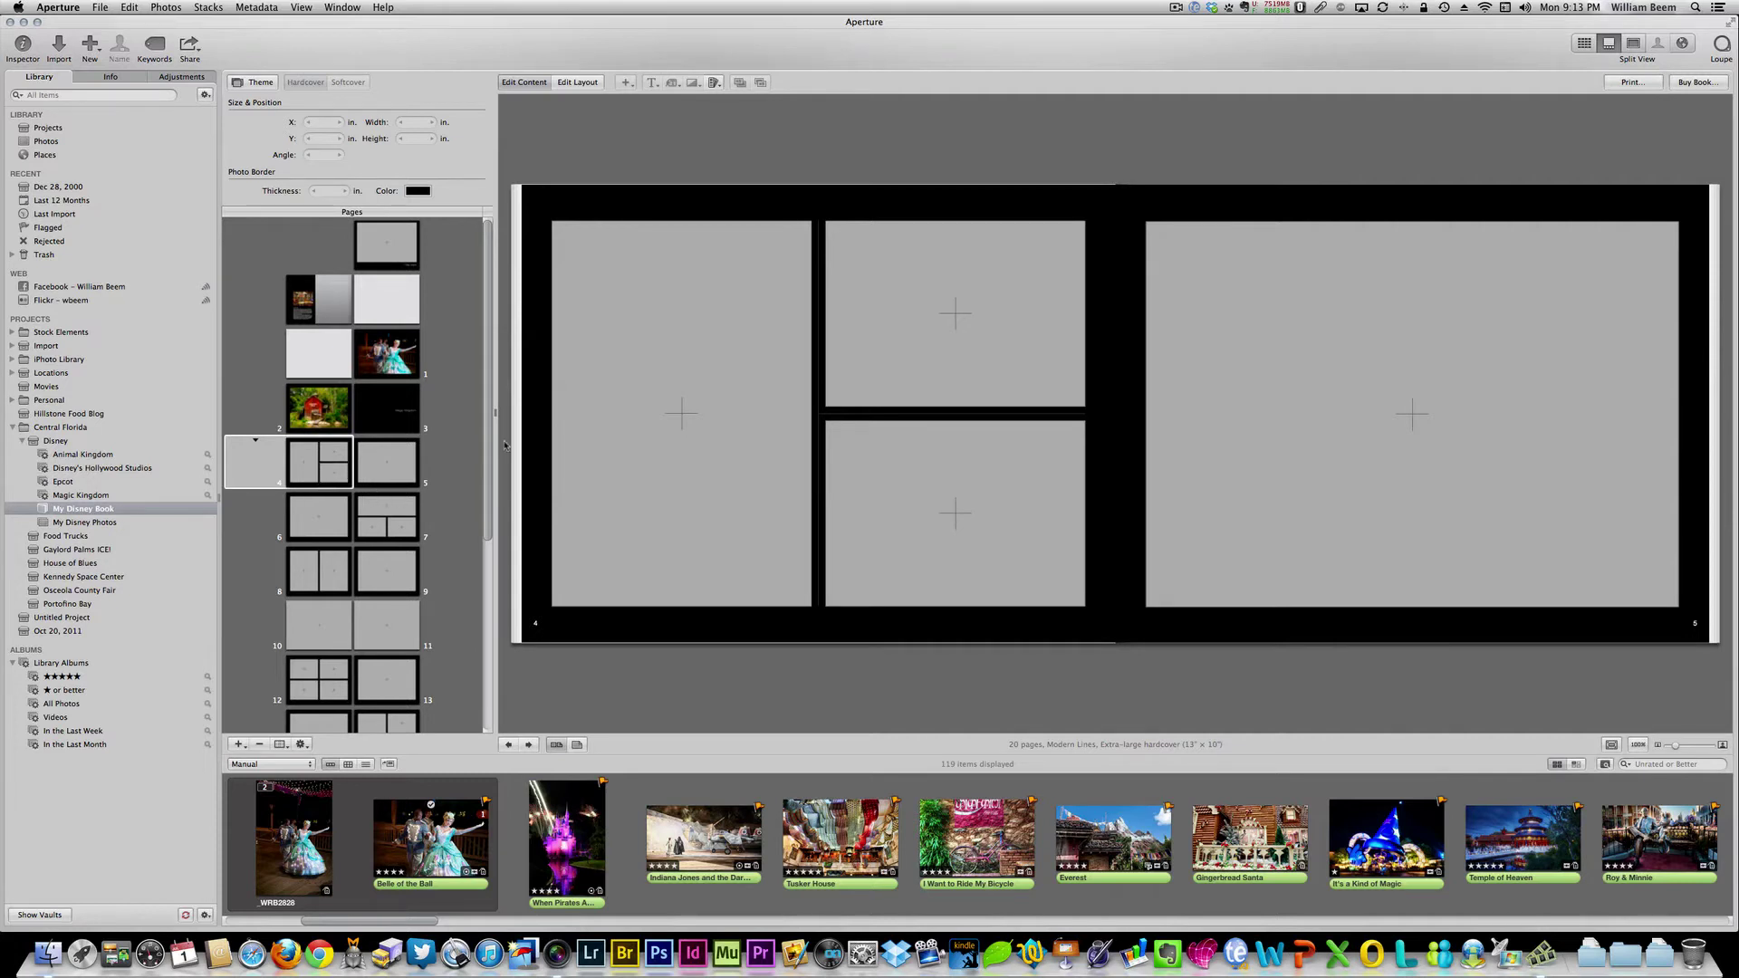
{"action": "left_click", "coordinate": [256, 442]}
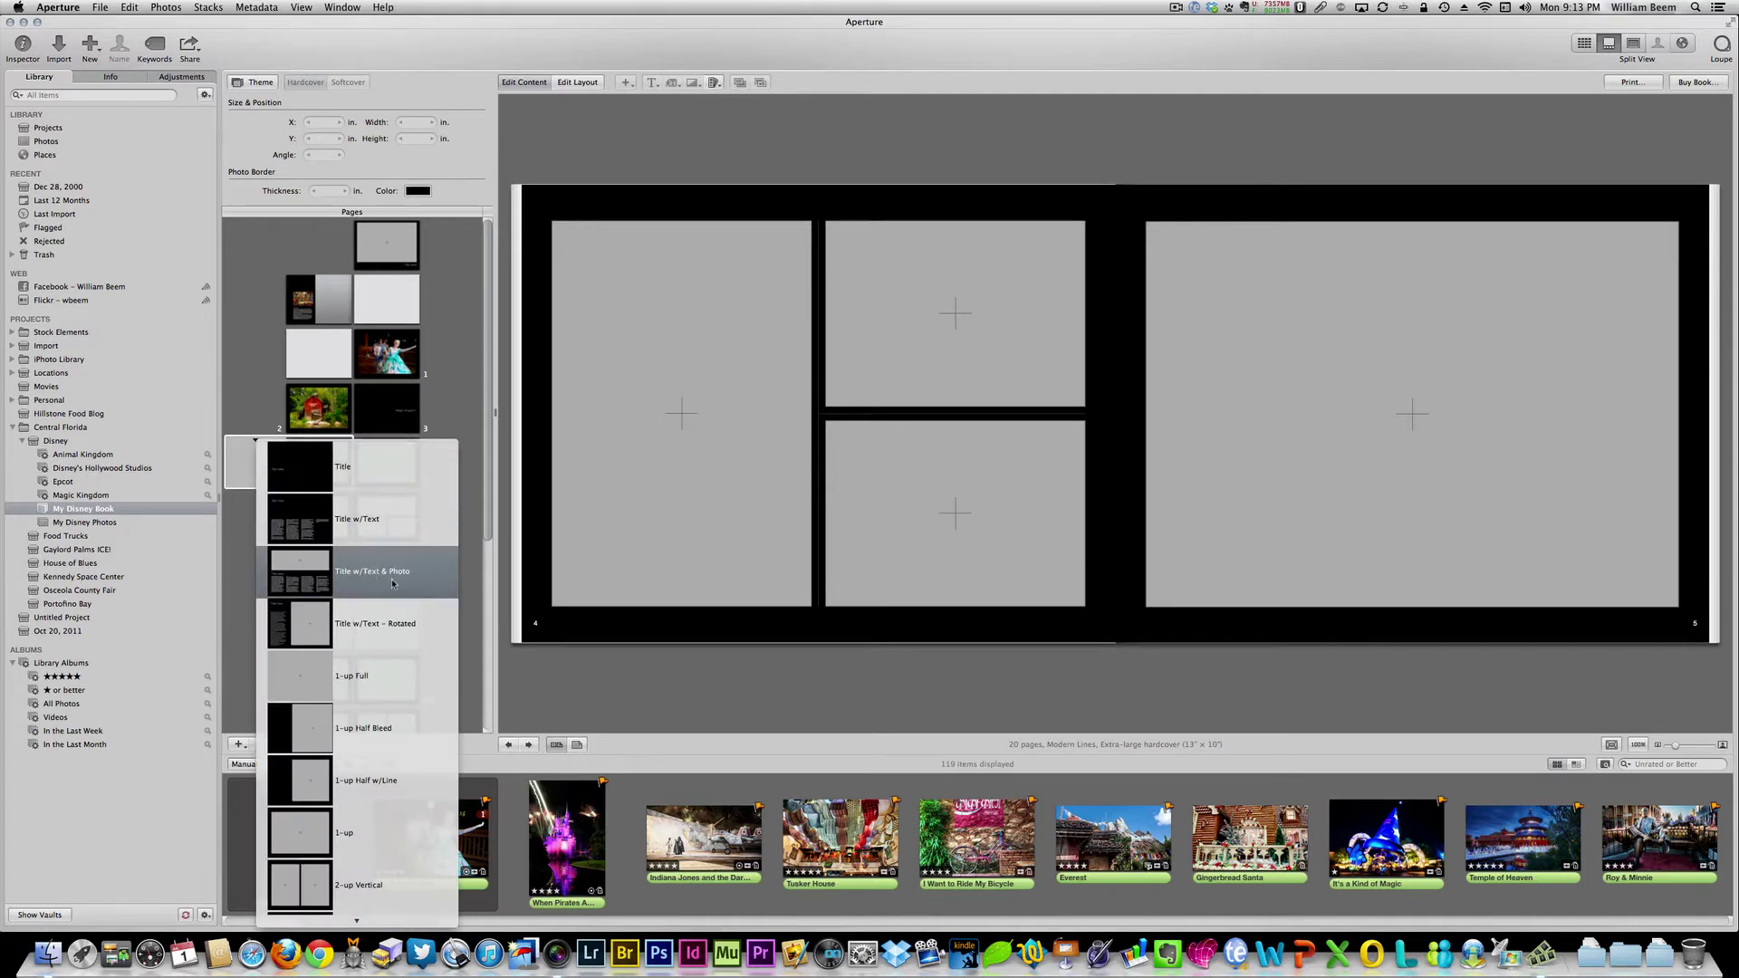
{"action": "left_click", "coordinate": [480, 542]}
{"action": "scroll", "coordinate": [381, 453], "scroll_direction": "down", "scroll_amount": 3}
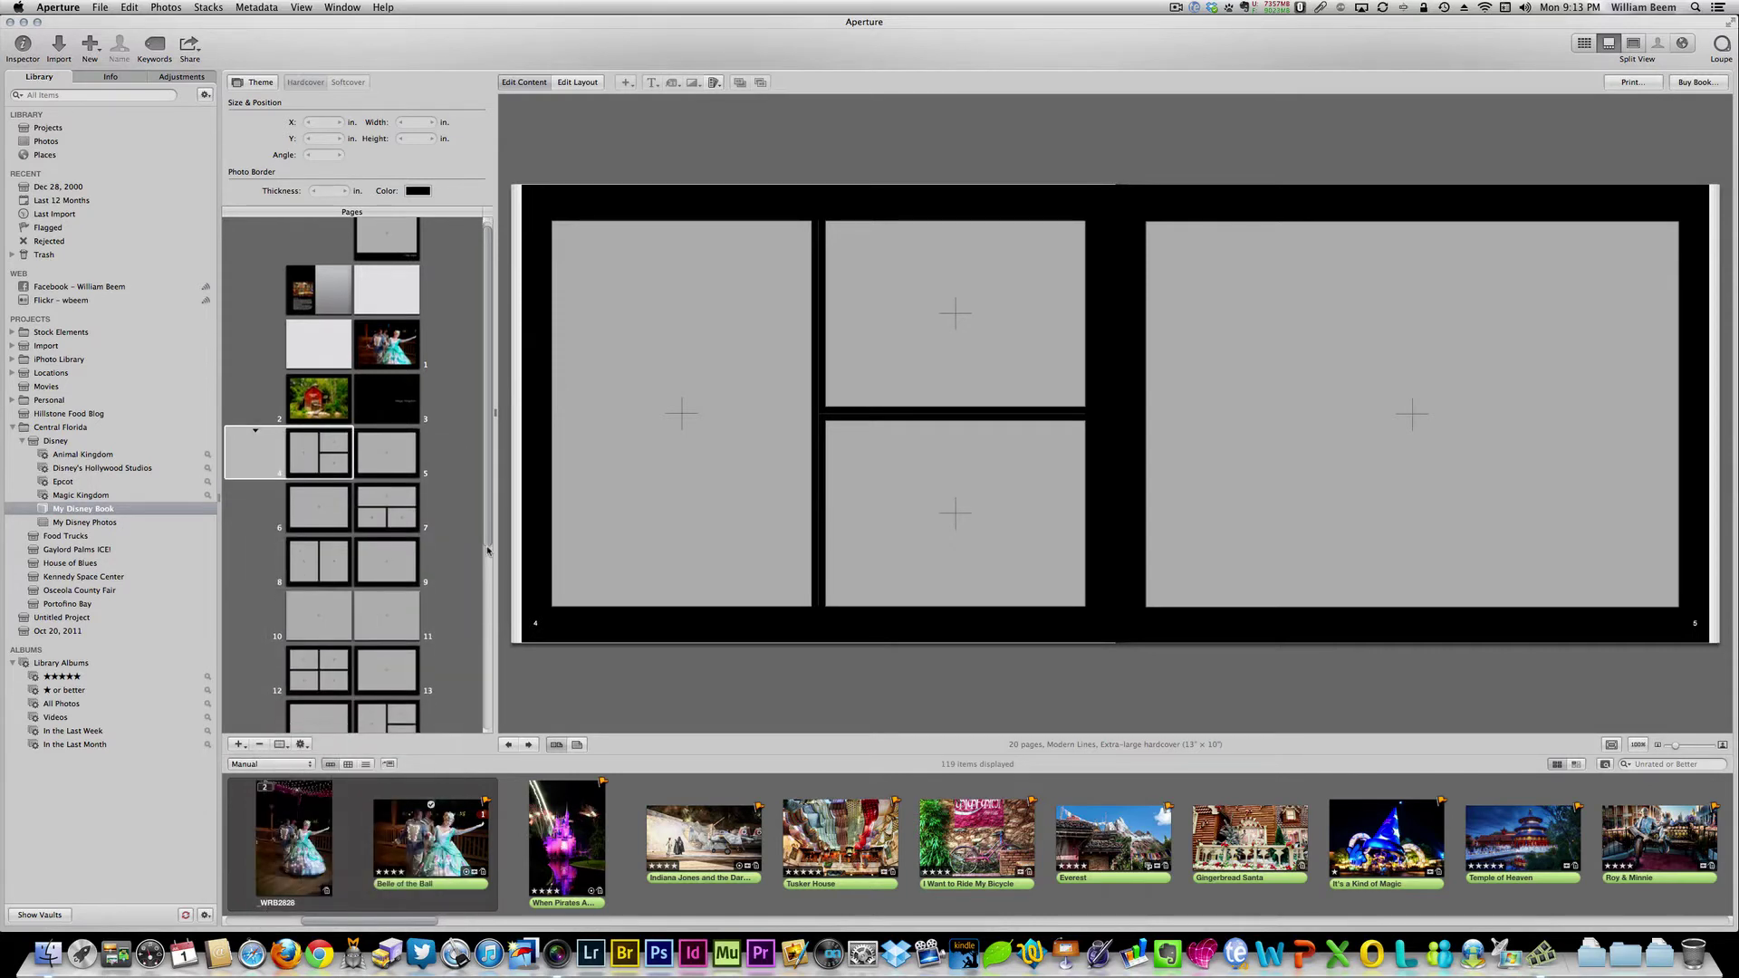
{"action": "left_click", "coordinate": [256, 300]}
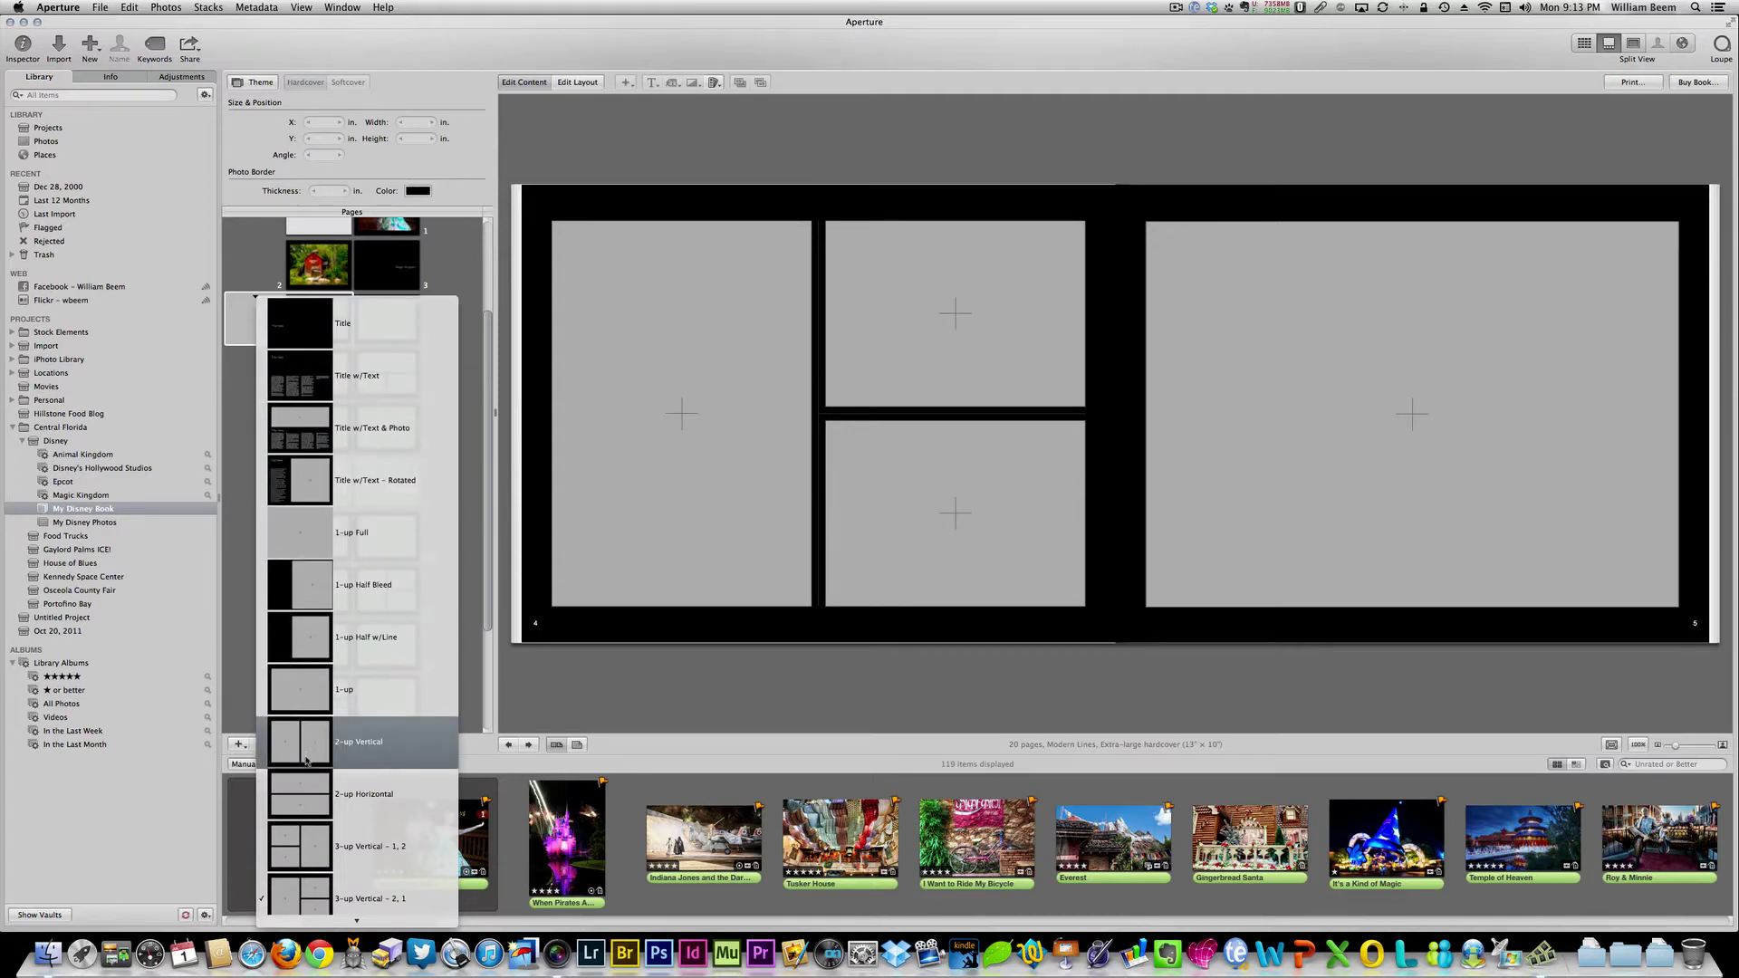
{"action": "mouse_move", "coordinate": [328, 926]}
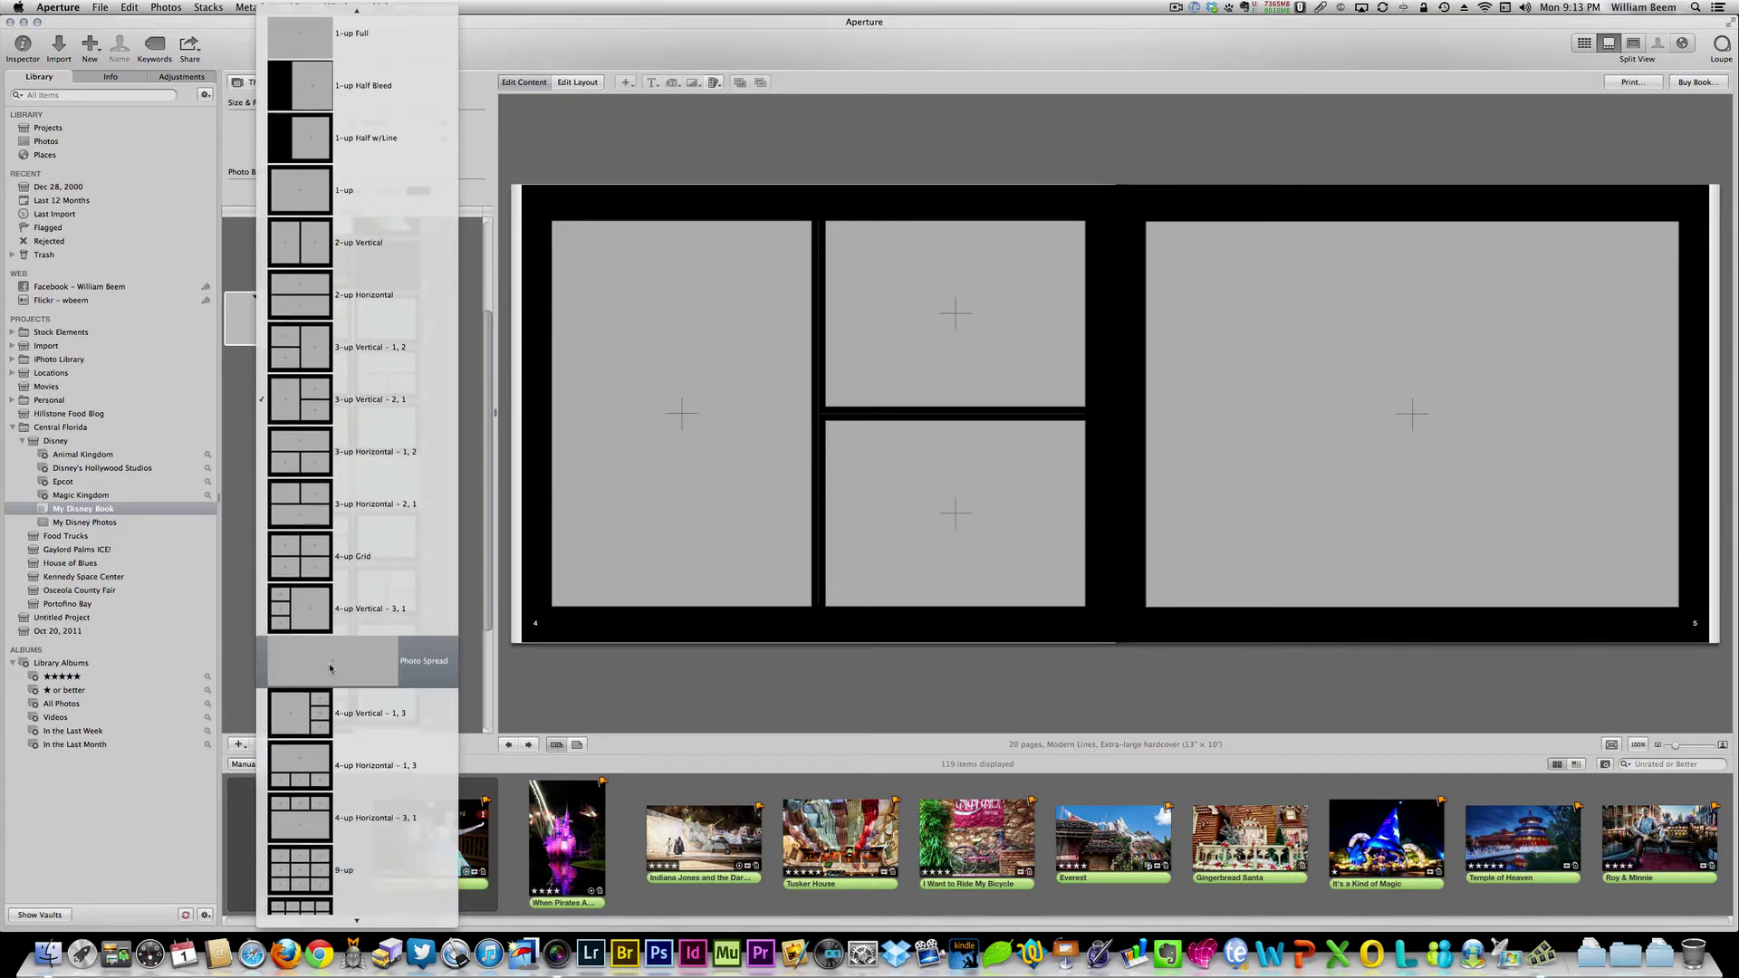
{"action": "left_click", "coordinate": [375, 668]}
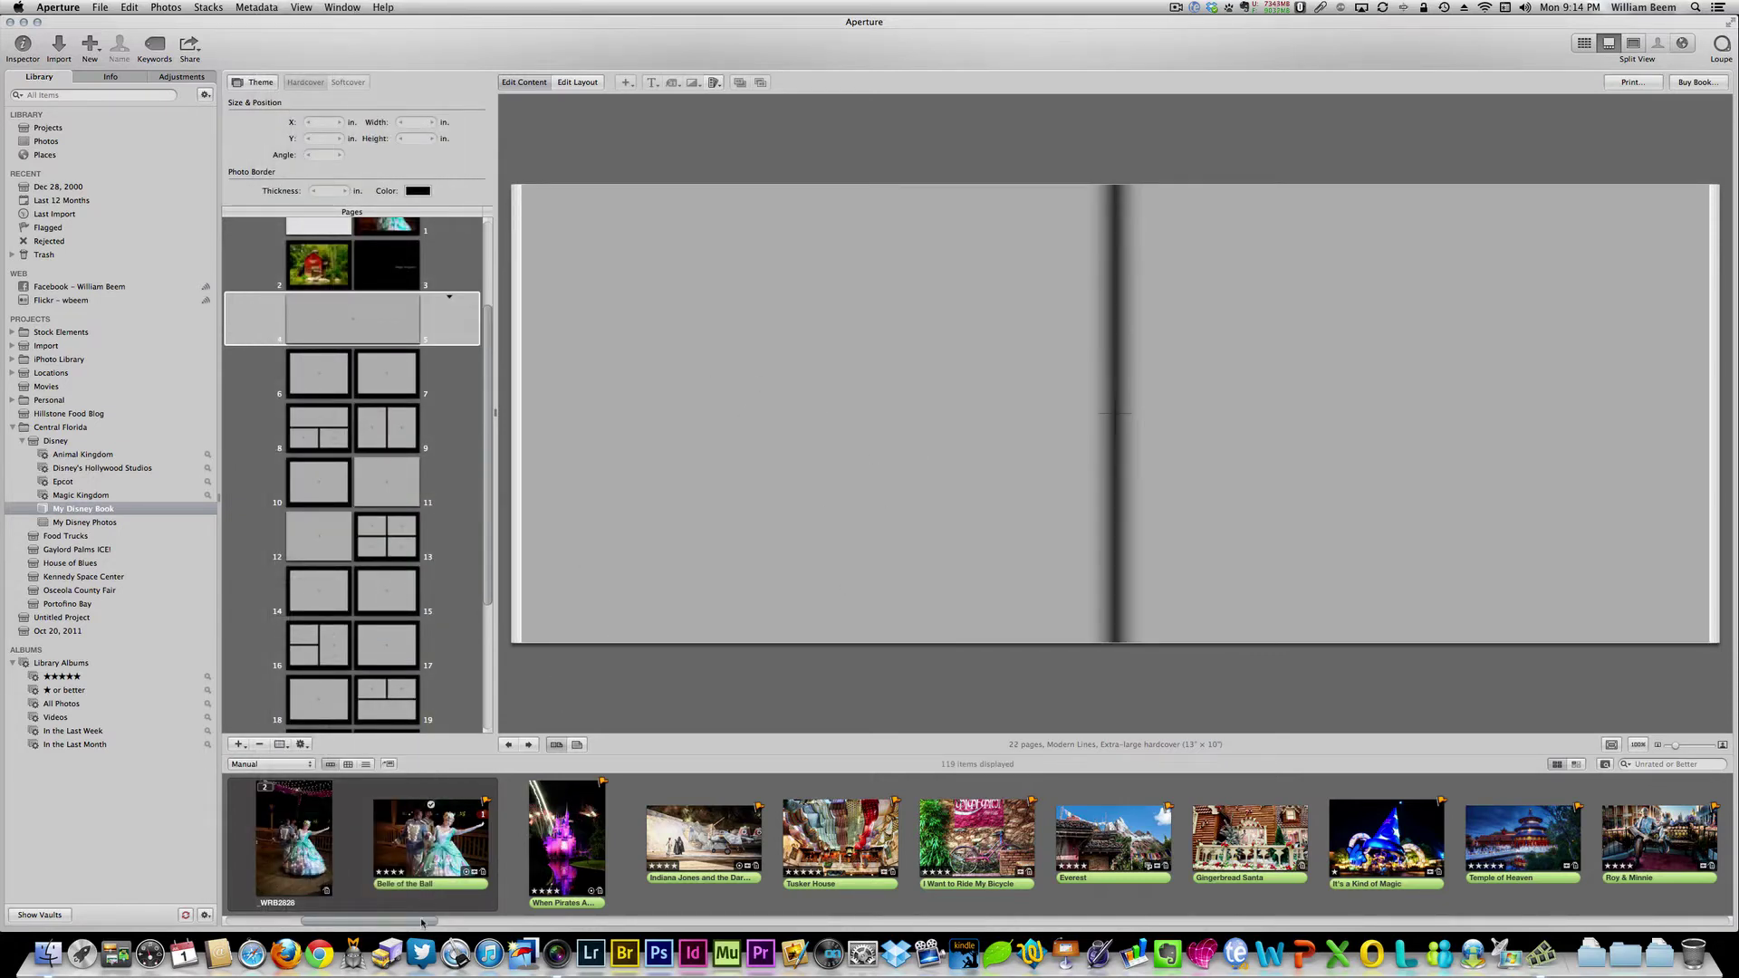
- Lay Waiting on the Parade across the pages 4–5 spread, then open the empty 6–7 spread
{"action": "left_click_drag", "start_coordinate": [426, 921], "coordinate": [1726, 974]}
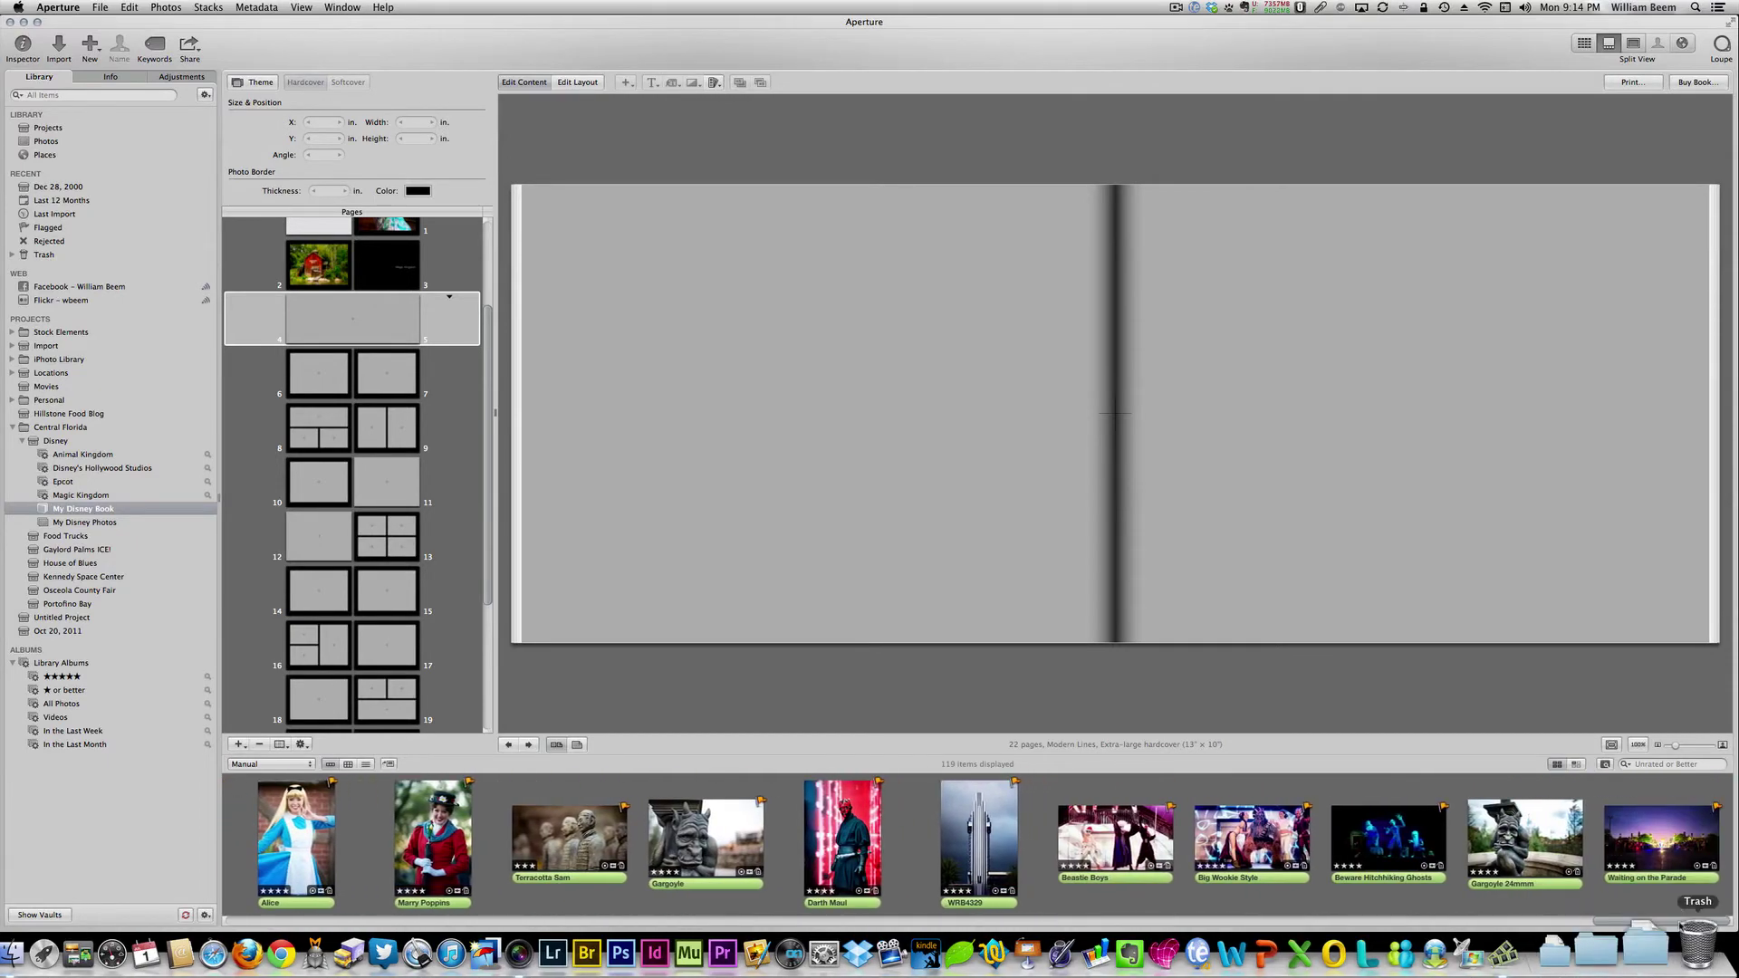
{"action": "left_click_drag", "start_coordinate": [1660, 837], "coordinate": [1236, 497]}
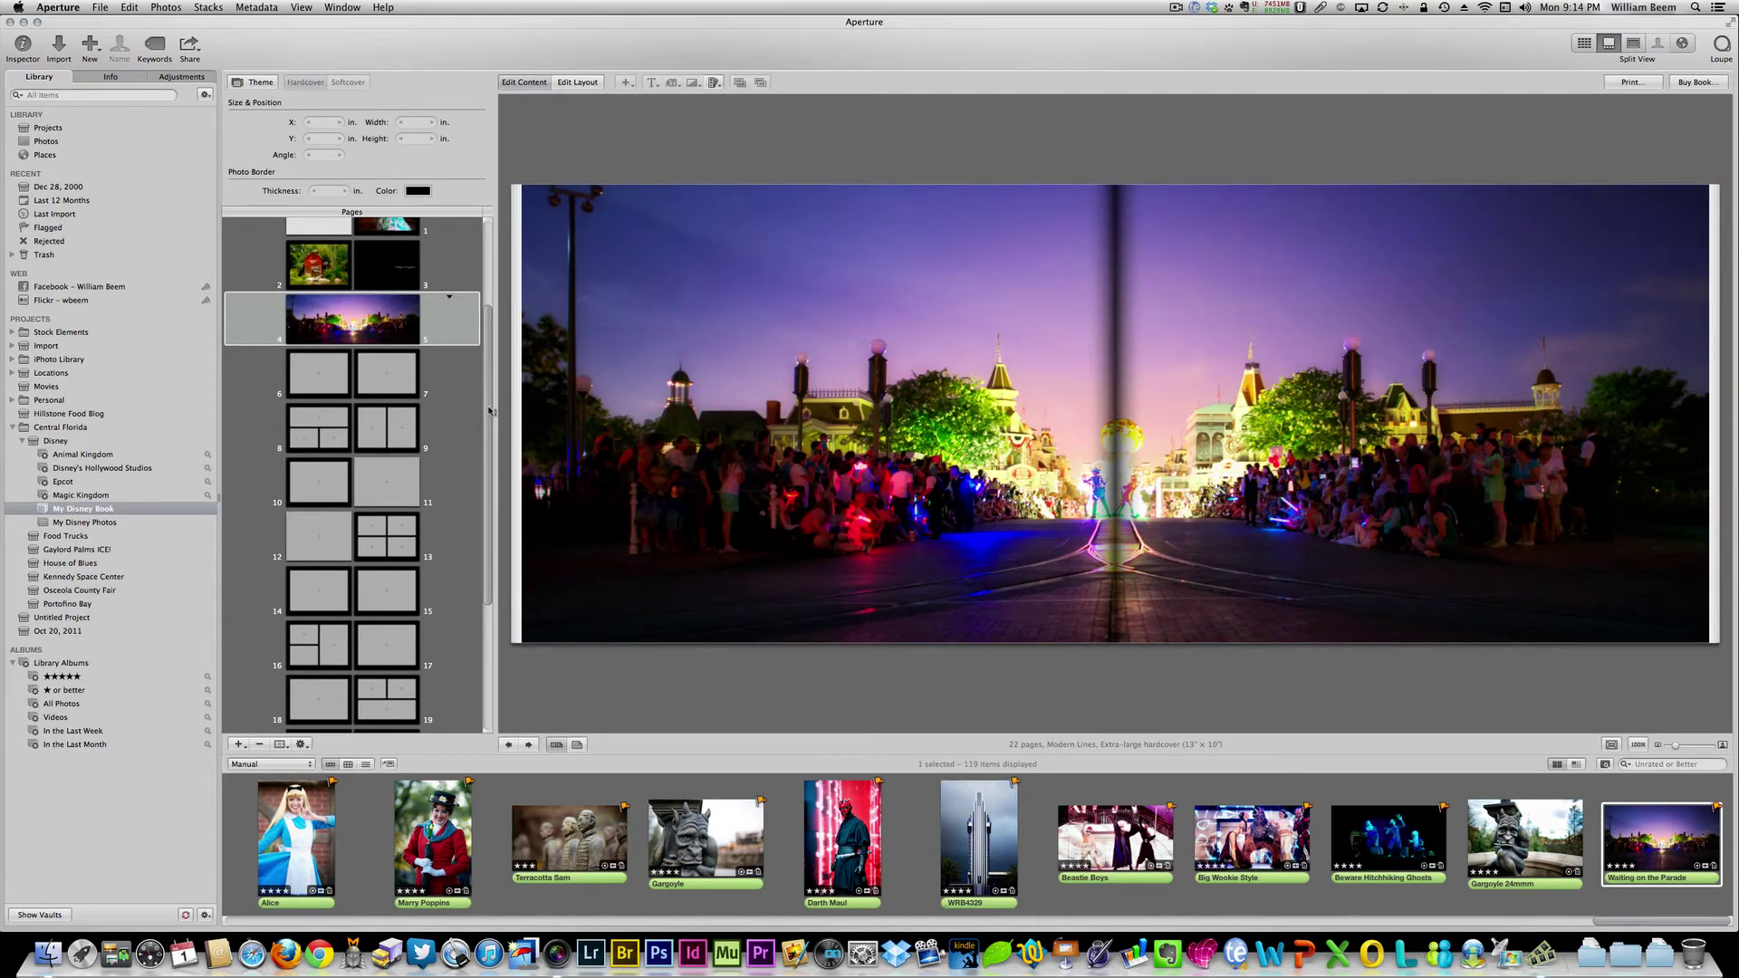
{"action": "left_click_drag", "start_coordinate": [490, 412], "coordinate": [484, 375]}
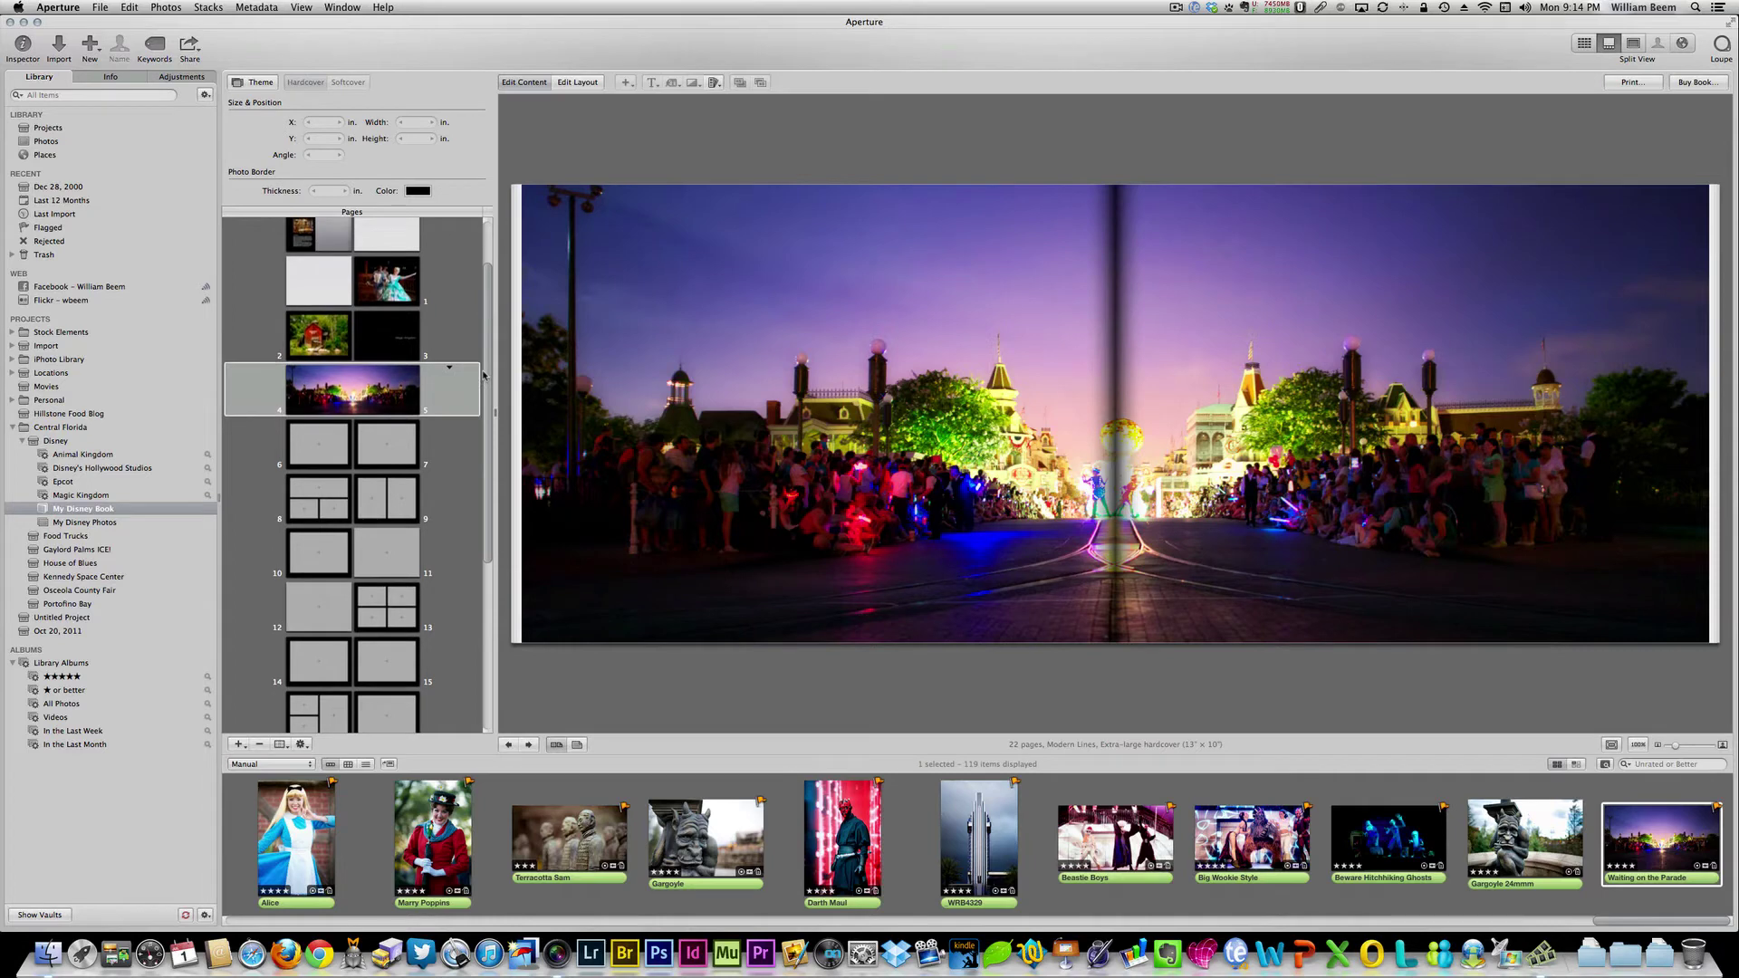
{"action": "left_click", "coordinate": [318, 456]}
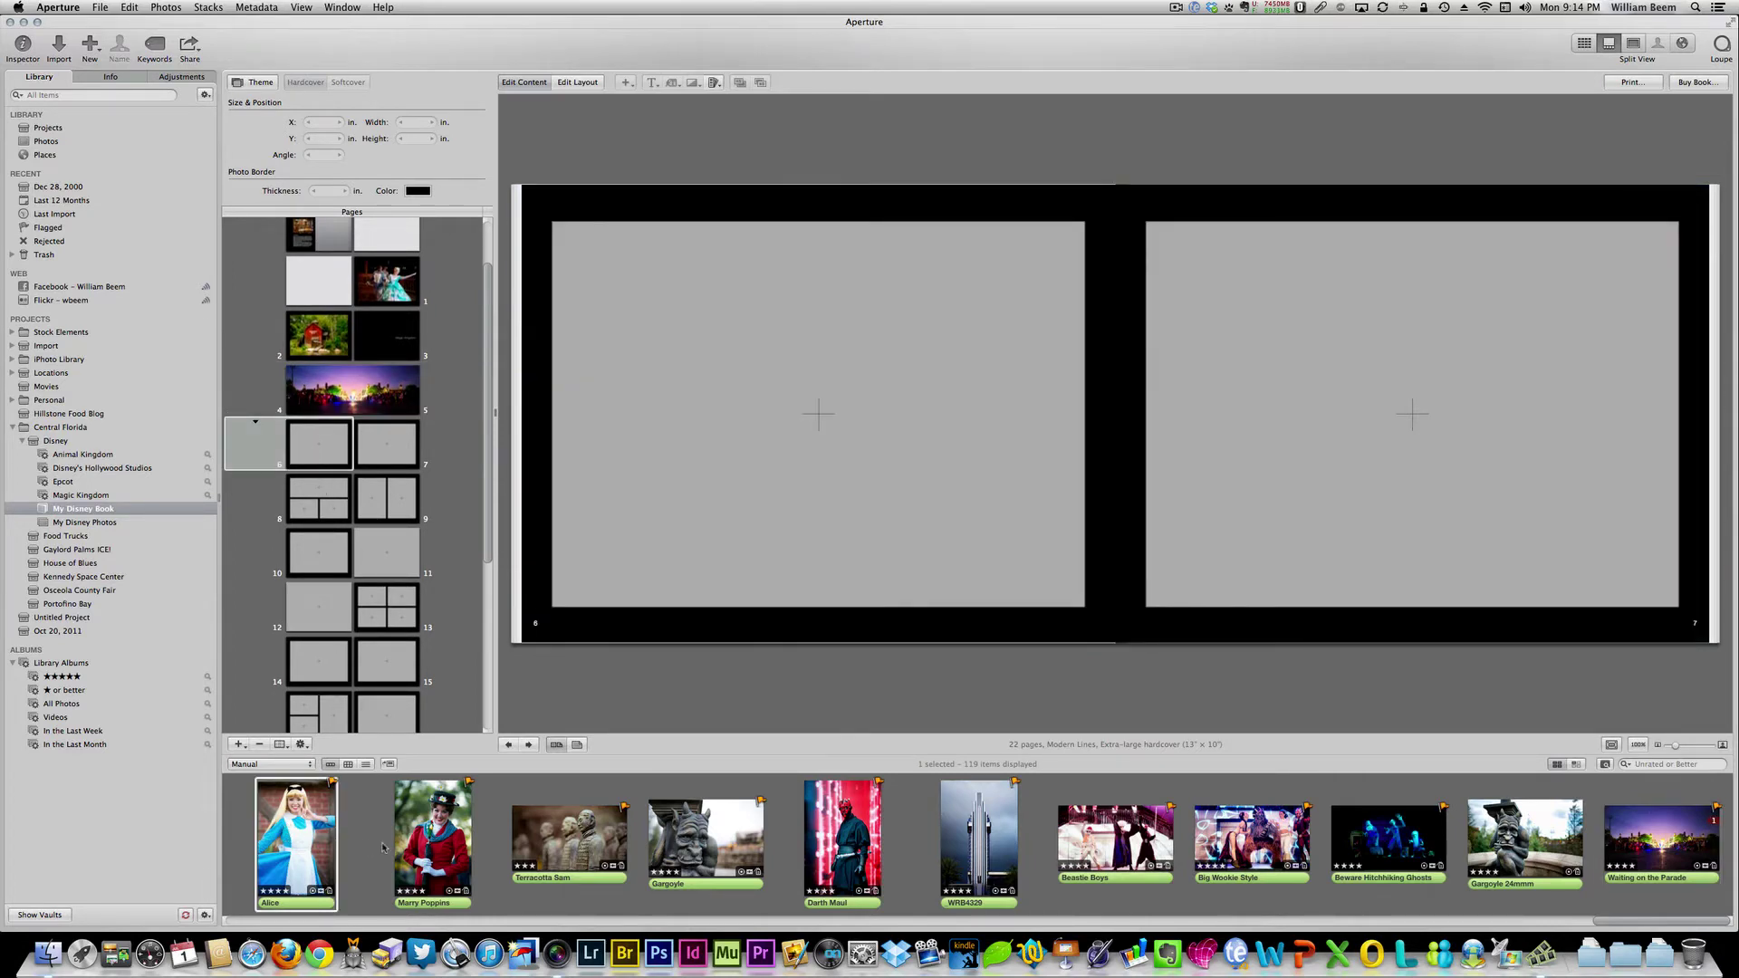
- Set page 6's layout to 2-up Vertical
{"action": "left_click", "coordinate": [432, 837]}
{"action": "left_click", "coordinate": [300, 447]}
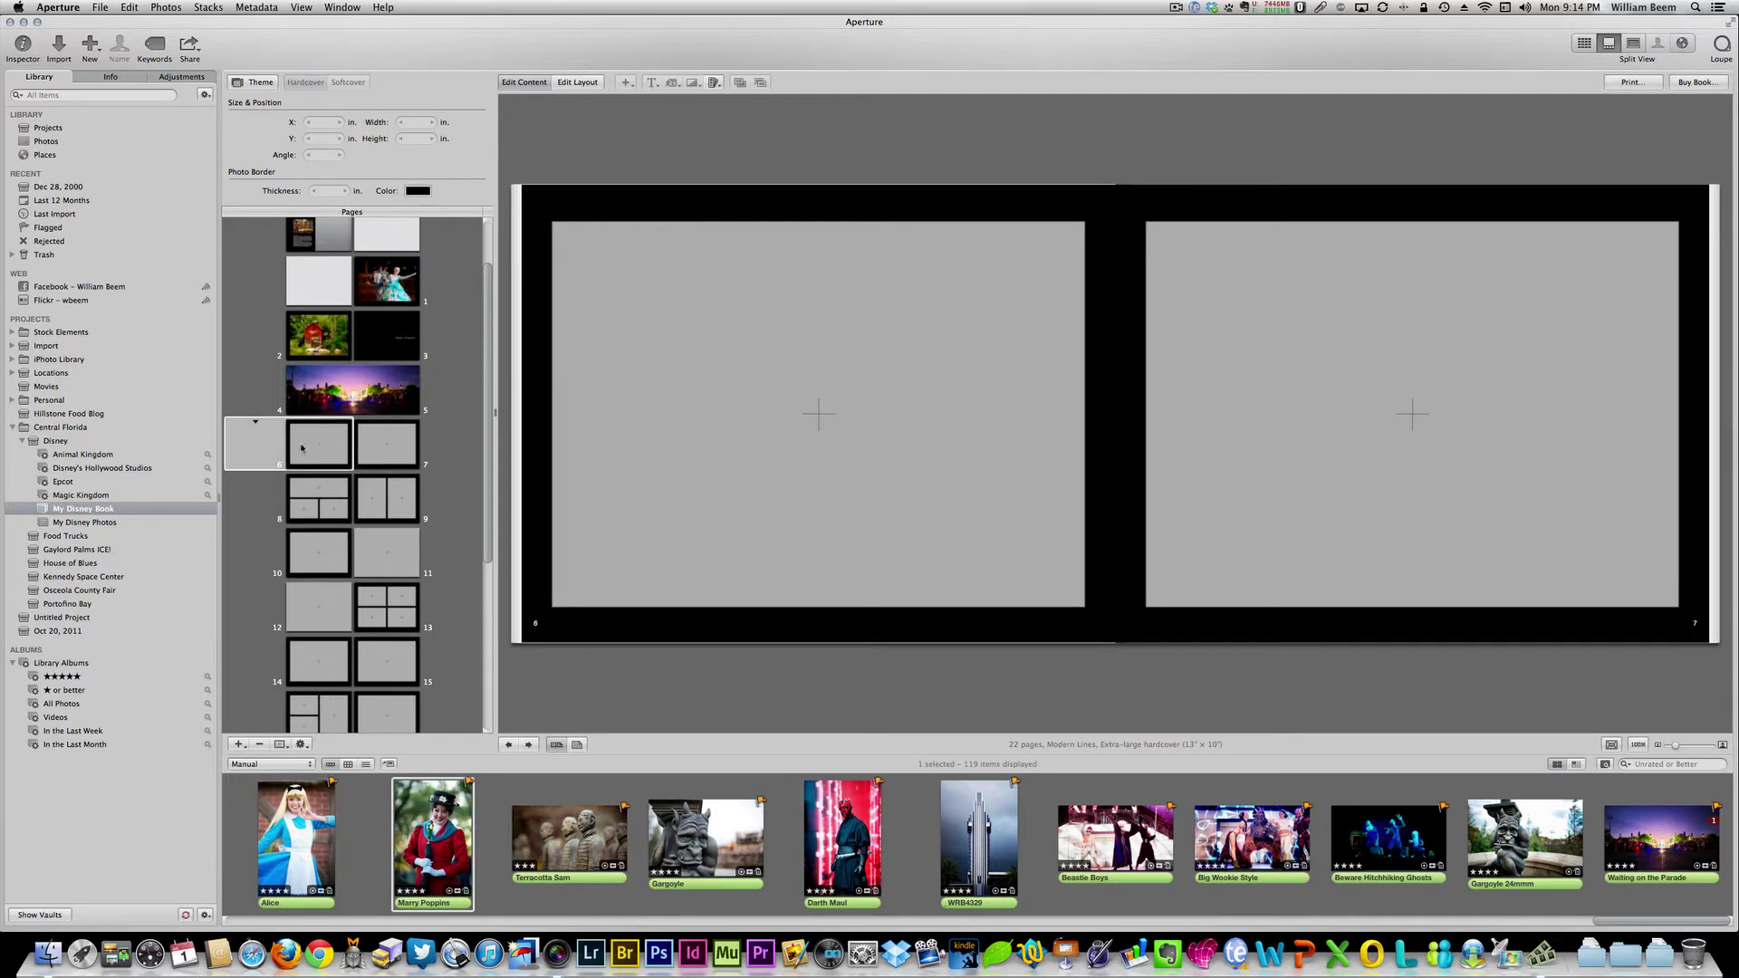
{"action": "left_click", "coordinate": [255, 423]}
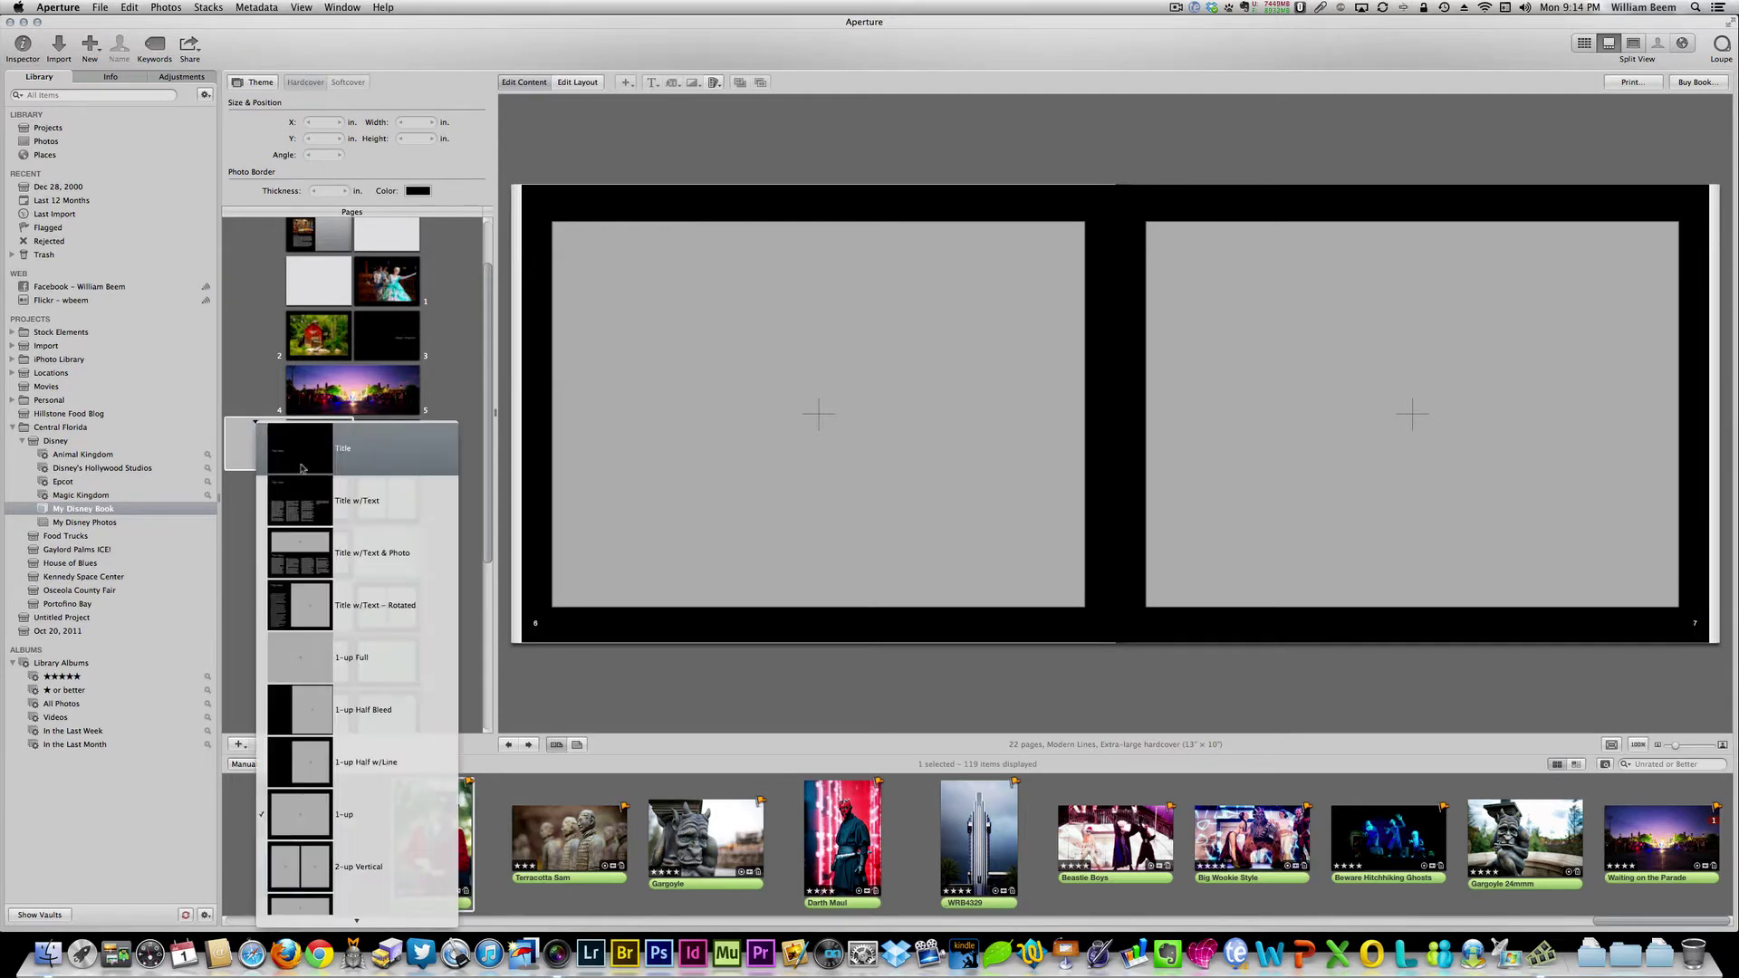
{"action": "left_click", "coordinate": [293, 871]}
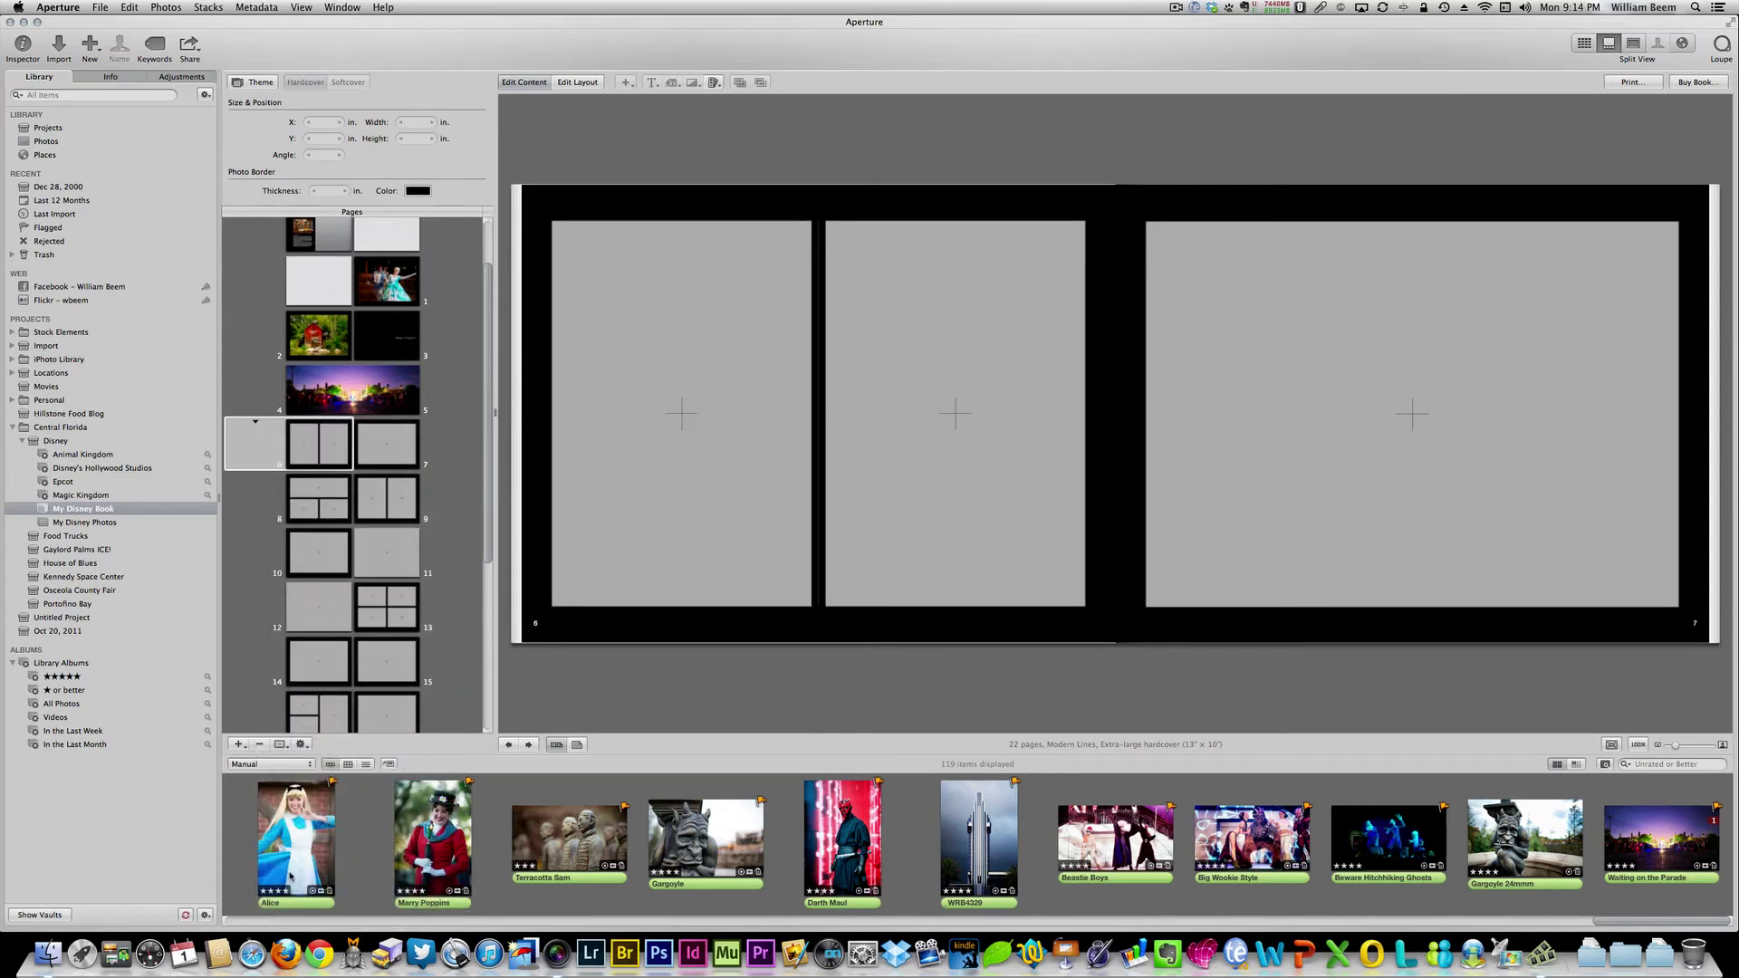
- Place Alice and Mary Poppins in page 6's boxes and the Gargoyle photo on page 7
{"action": "left_click_drag", "start_coordinate": [292, 871], "coordinate": [680, 503]}
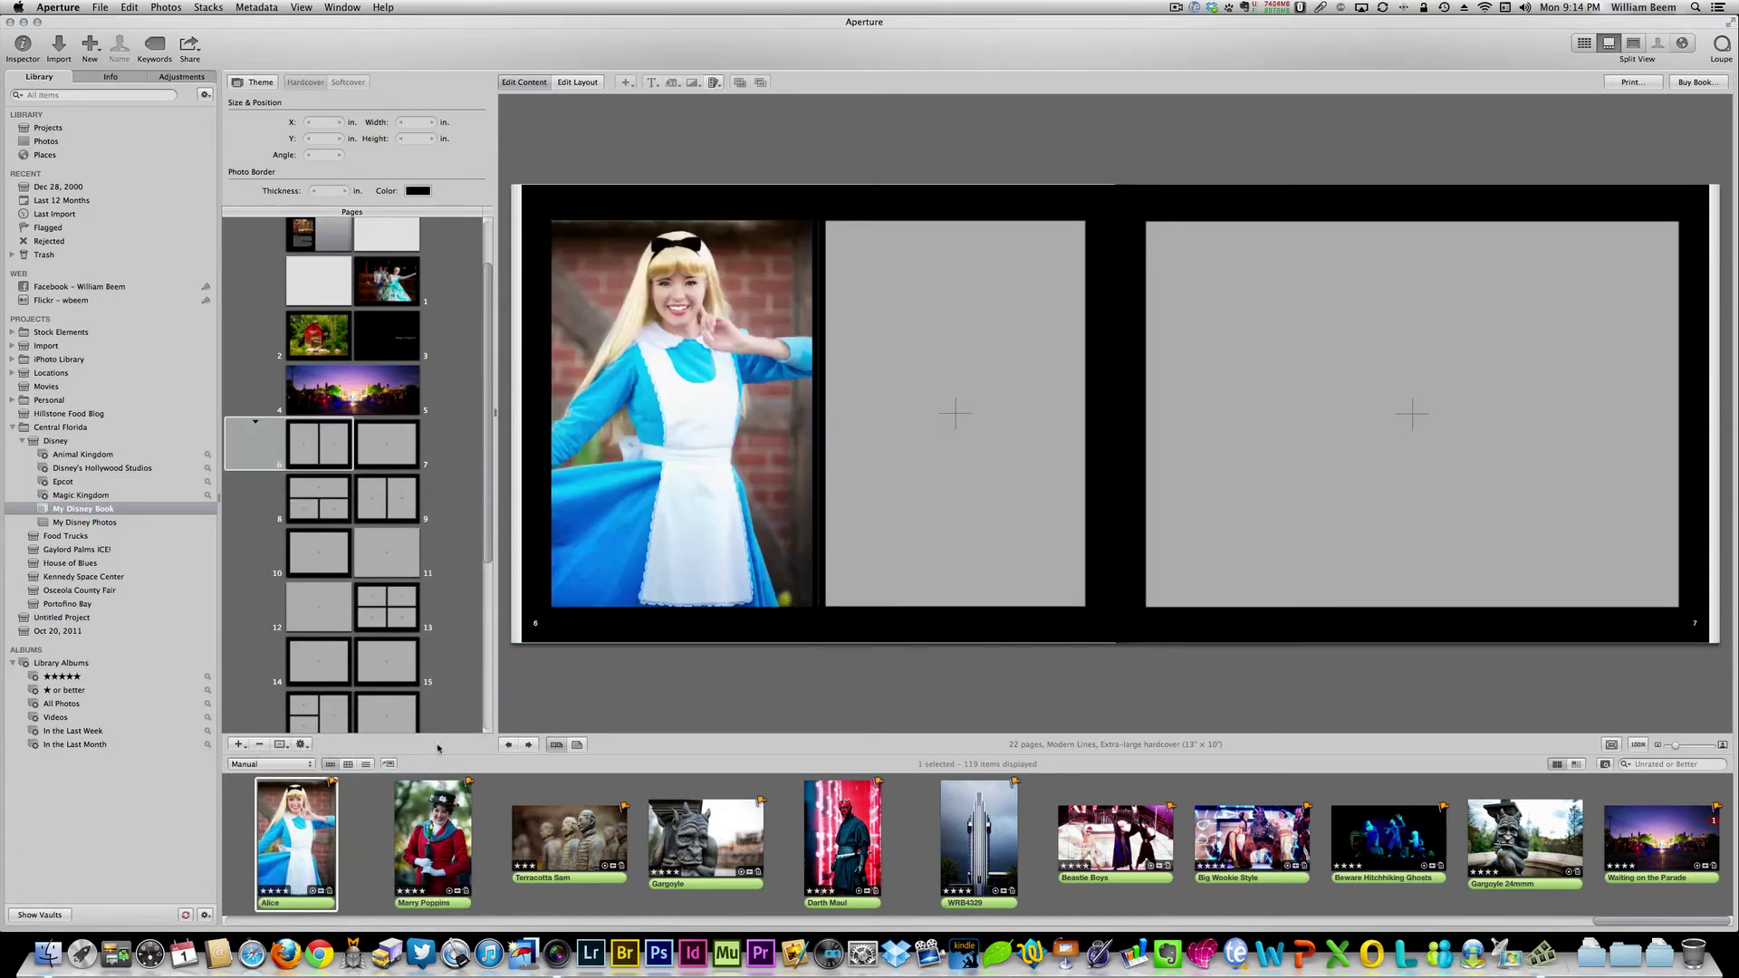
{"action": "left_click_drag", "start_coordinate": [419, 833], "coordinate": [872, 538]}
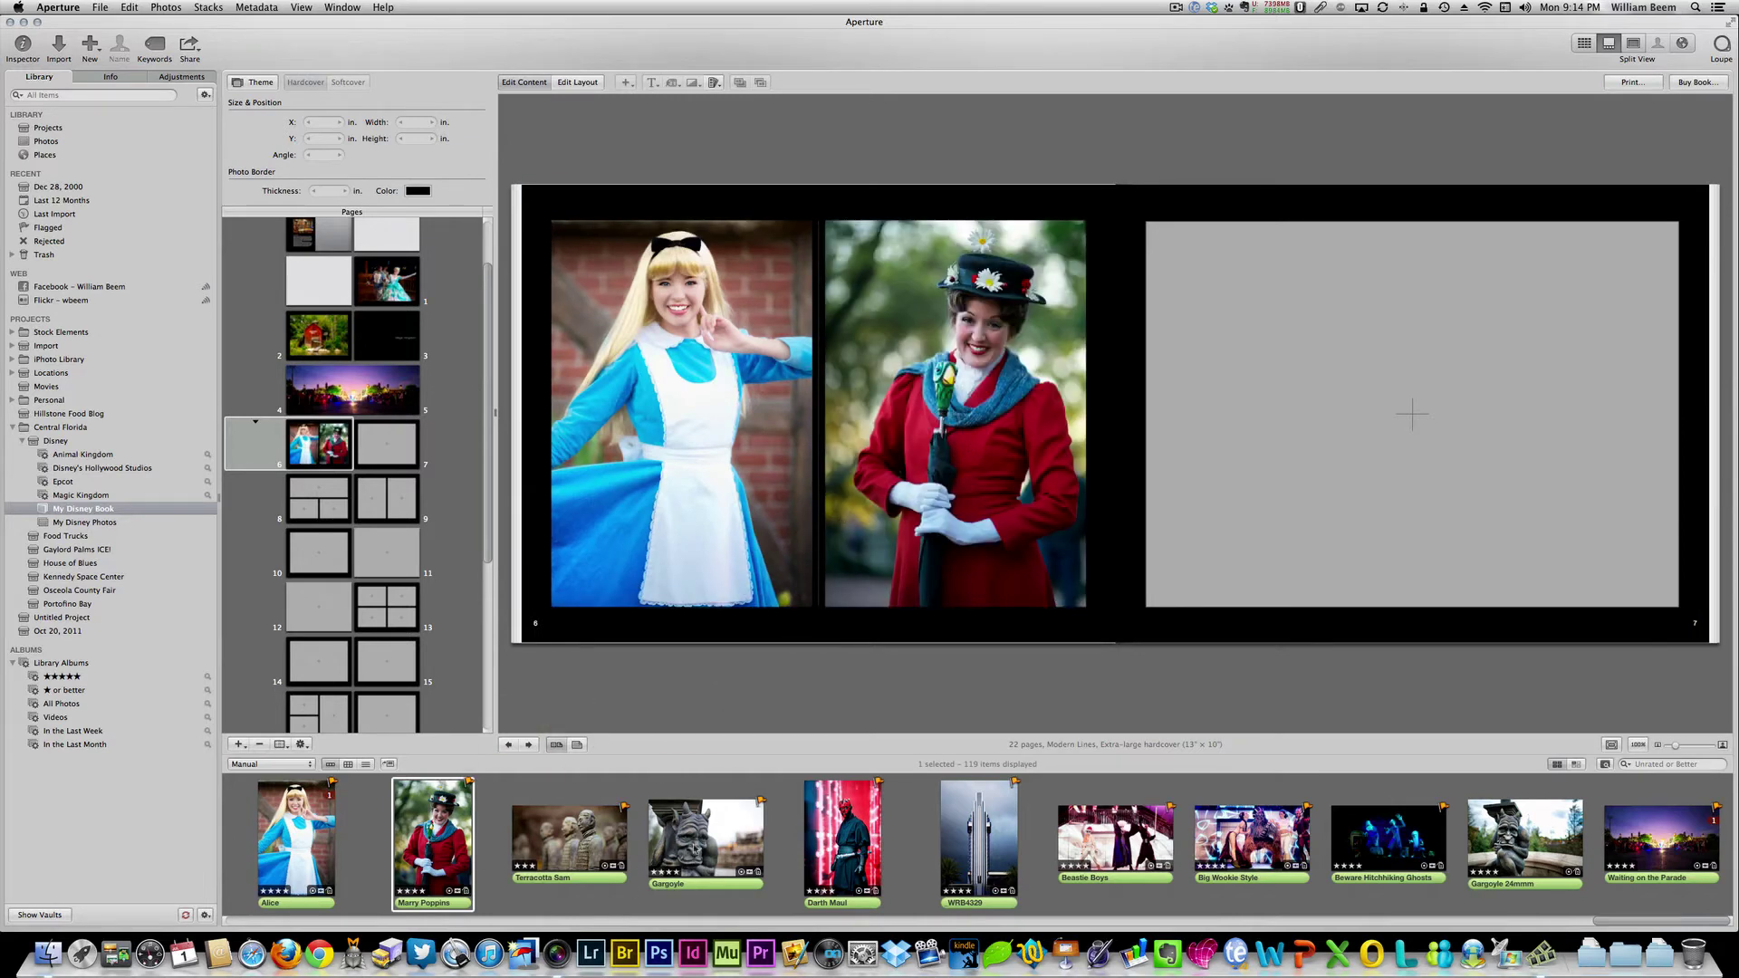
{"action": "left_click_drag", "start_coordinate": [693, 847], "coordinate": [1314, 512]}
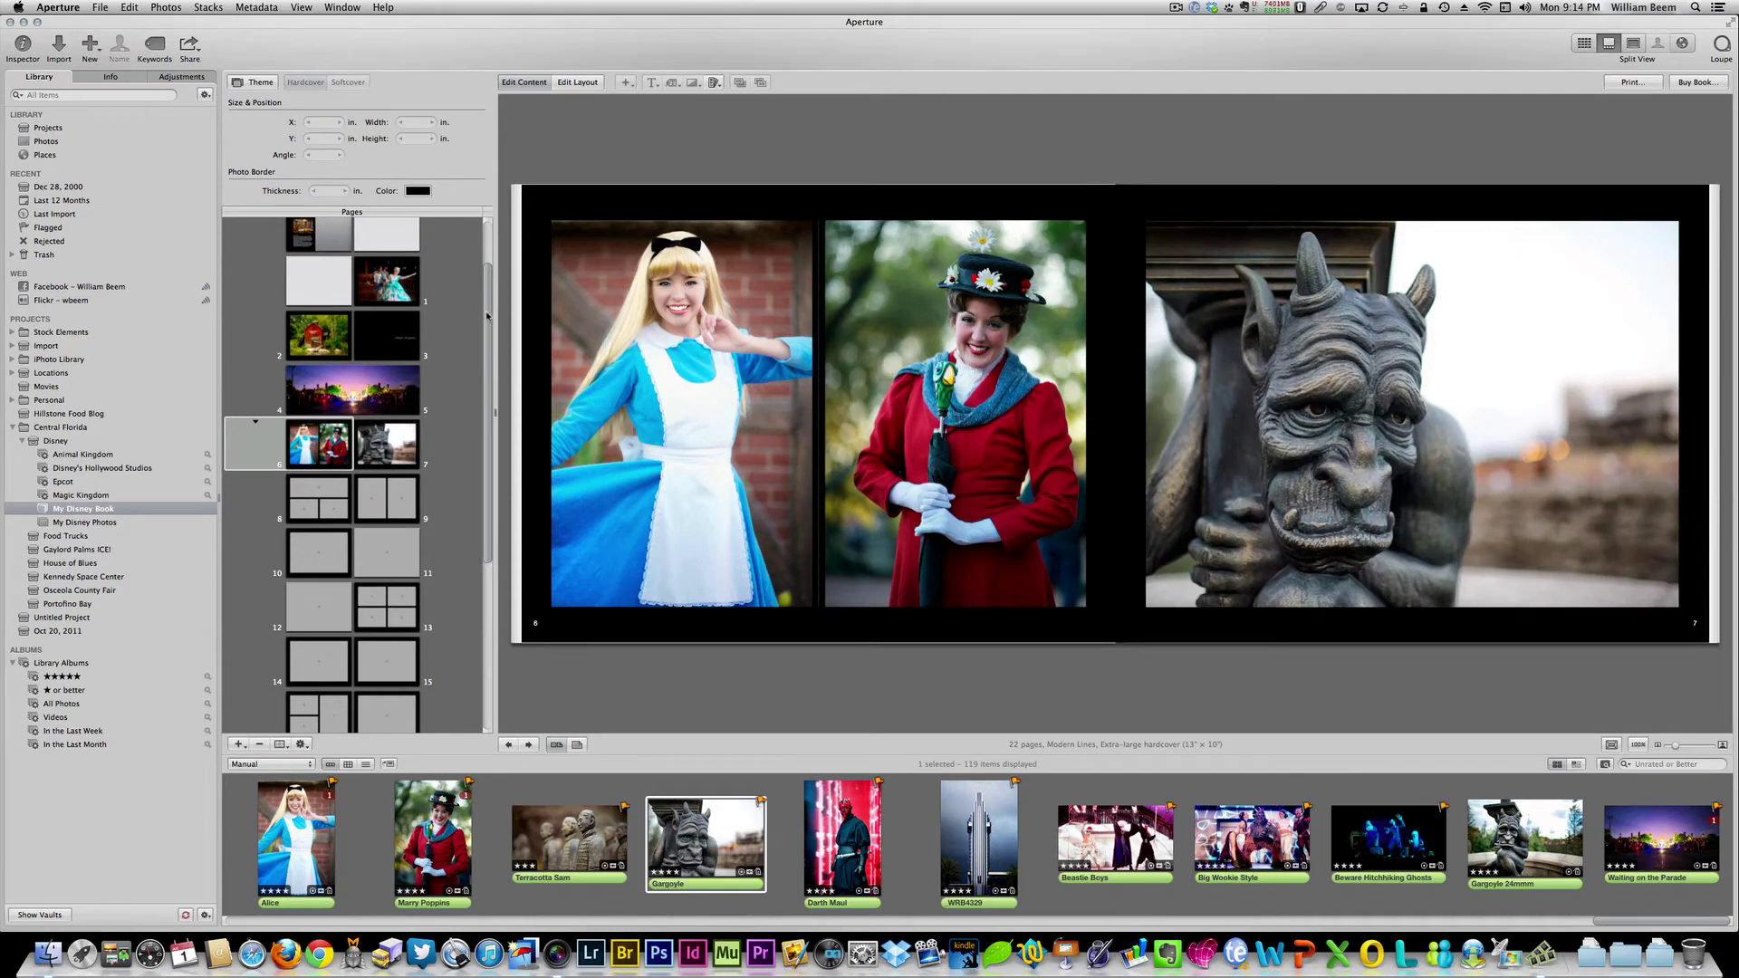
{"action": "scroll", "coordinate": [489, 315], "scroll_direction": "down", "scroll_amount": 5}
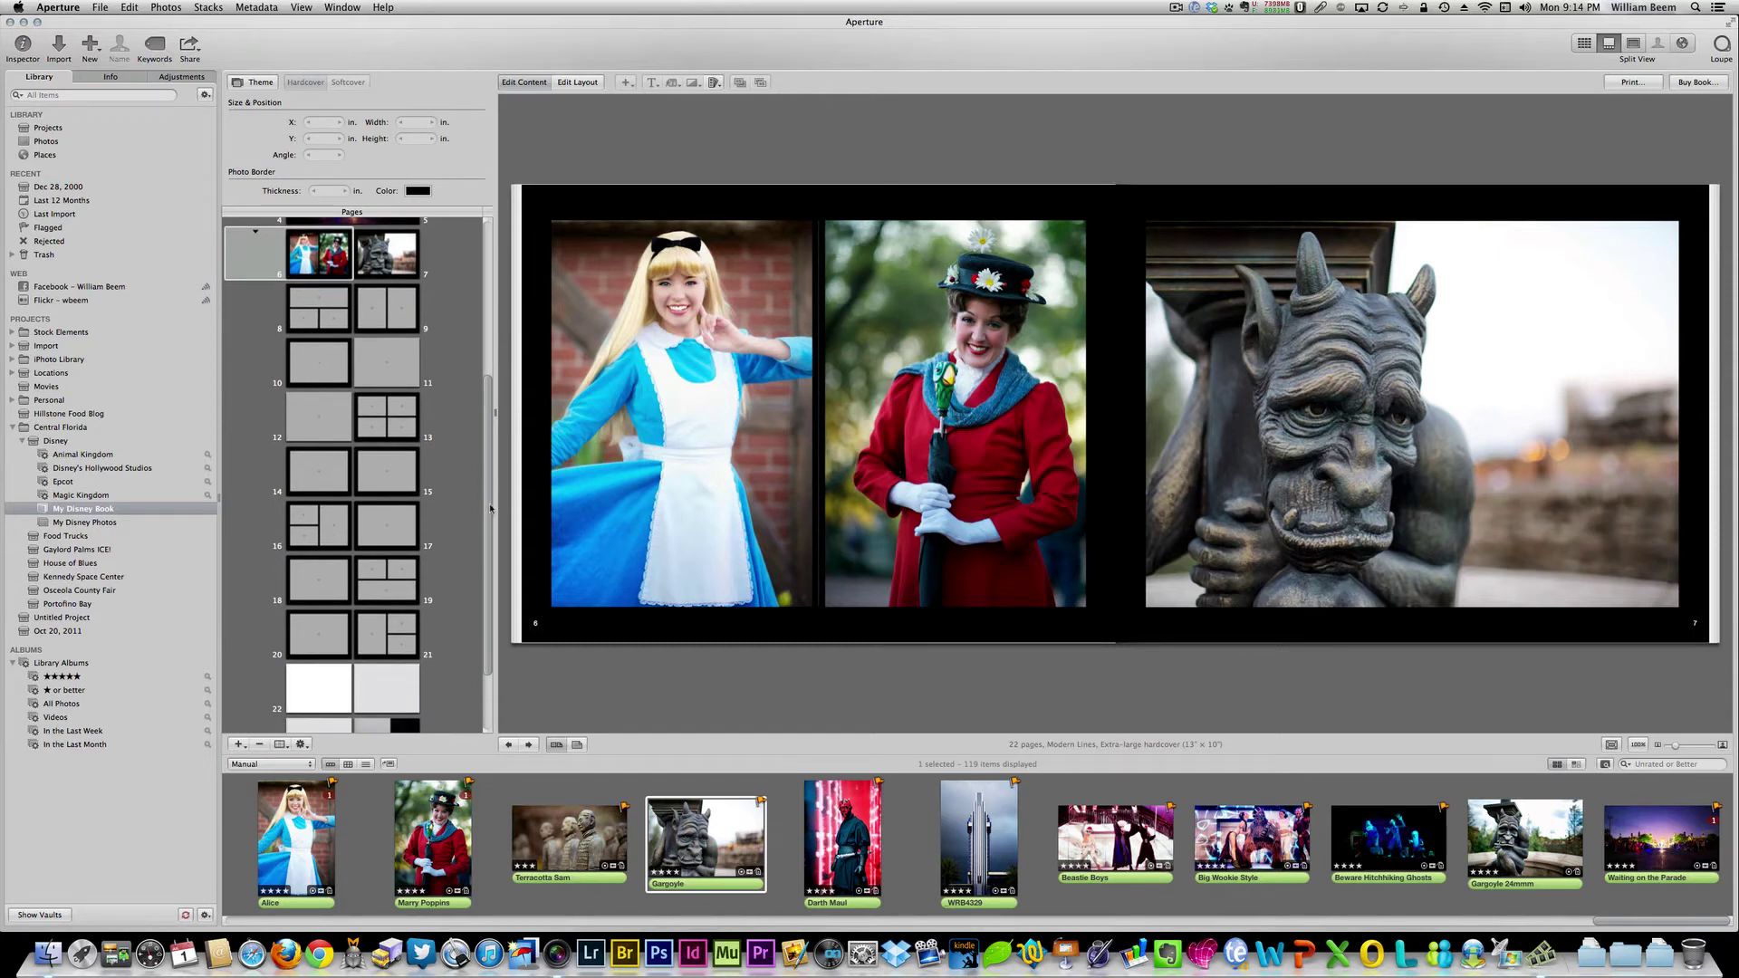
{"action": "left_click_drag", "start_coordinate": [483, 497], "coordinate": [483, 559]}
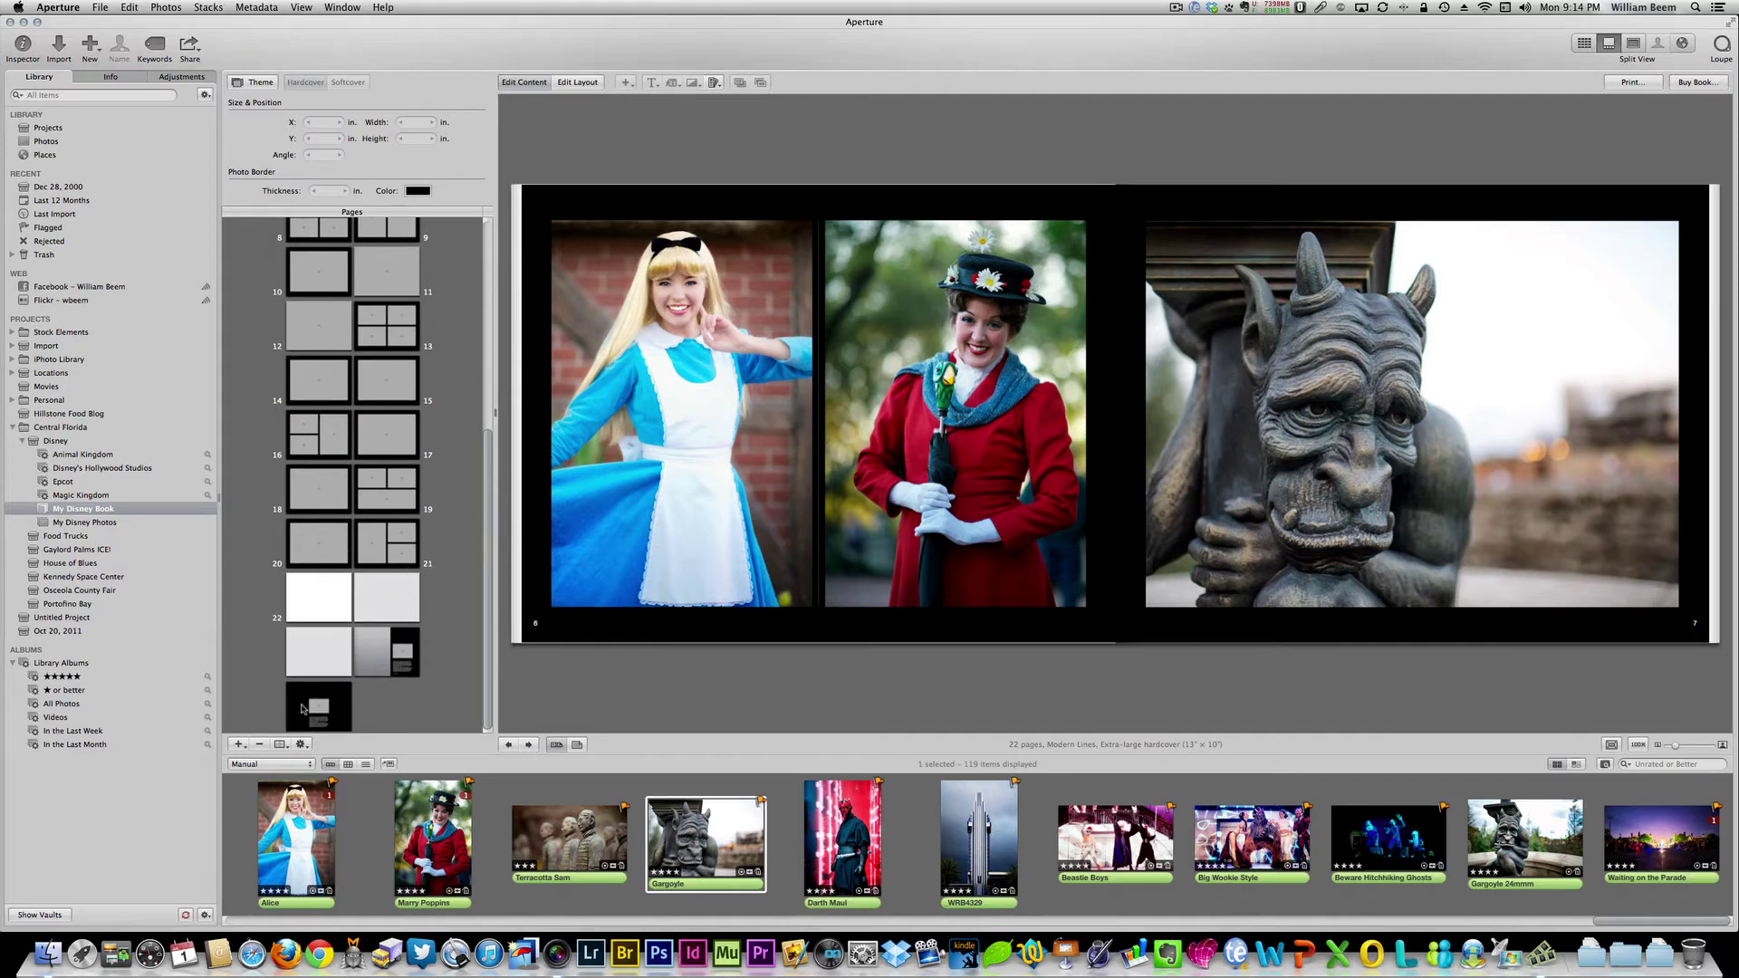
- Cancel the deletion of page 18, keeping it, and open the empty pages 16–17 spread
{"action": "left_click", "coordinate": [321, 493]}
{"action": "key", "text": "Delete"}
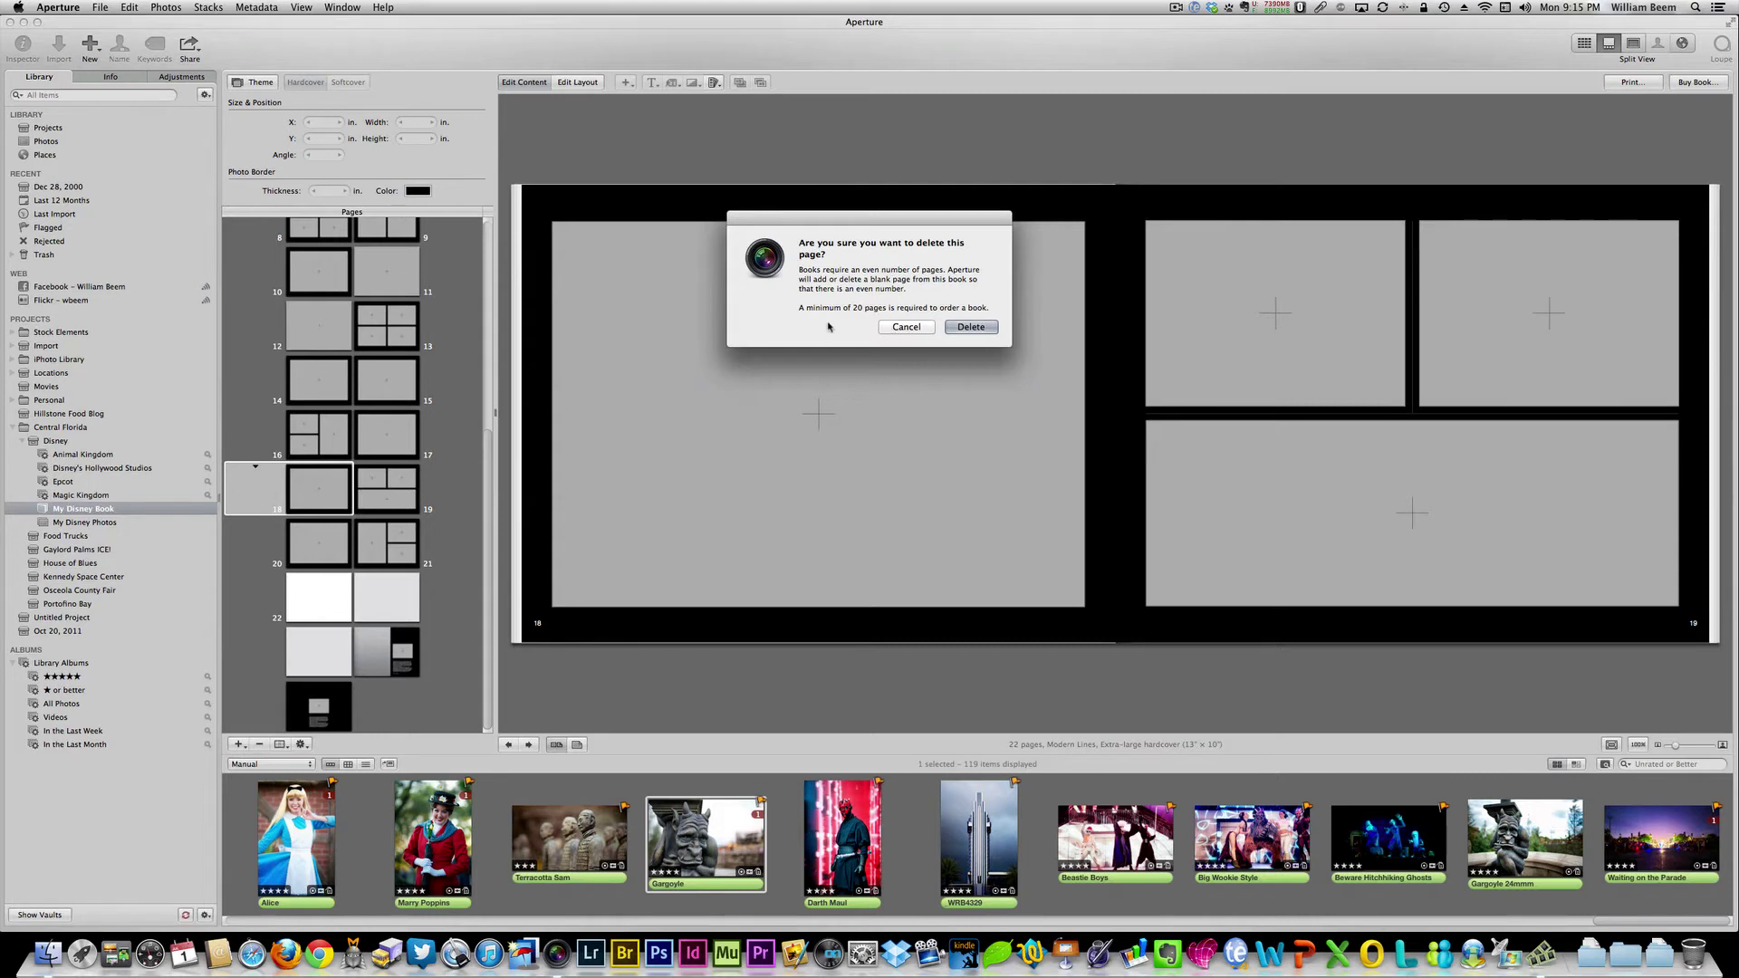
{"action": "left_click", "coordinate": [896, 329]}
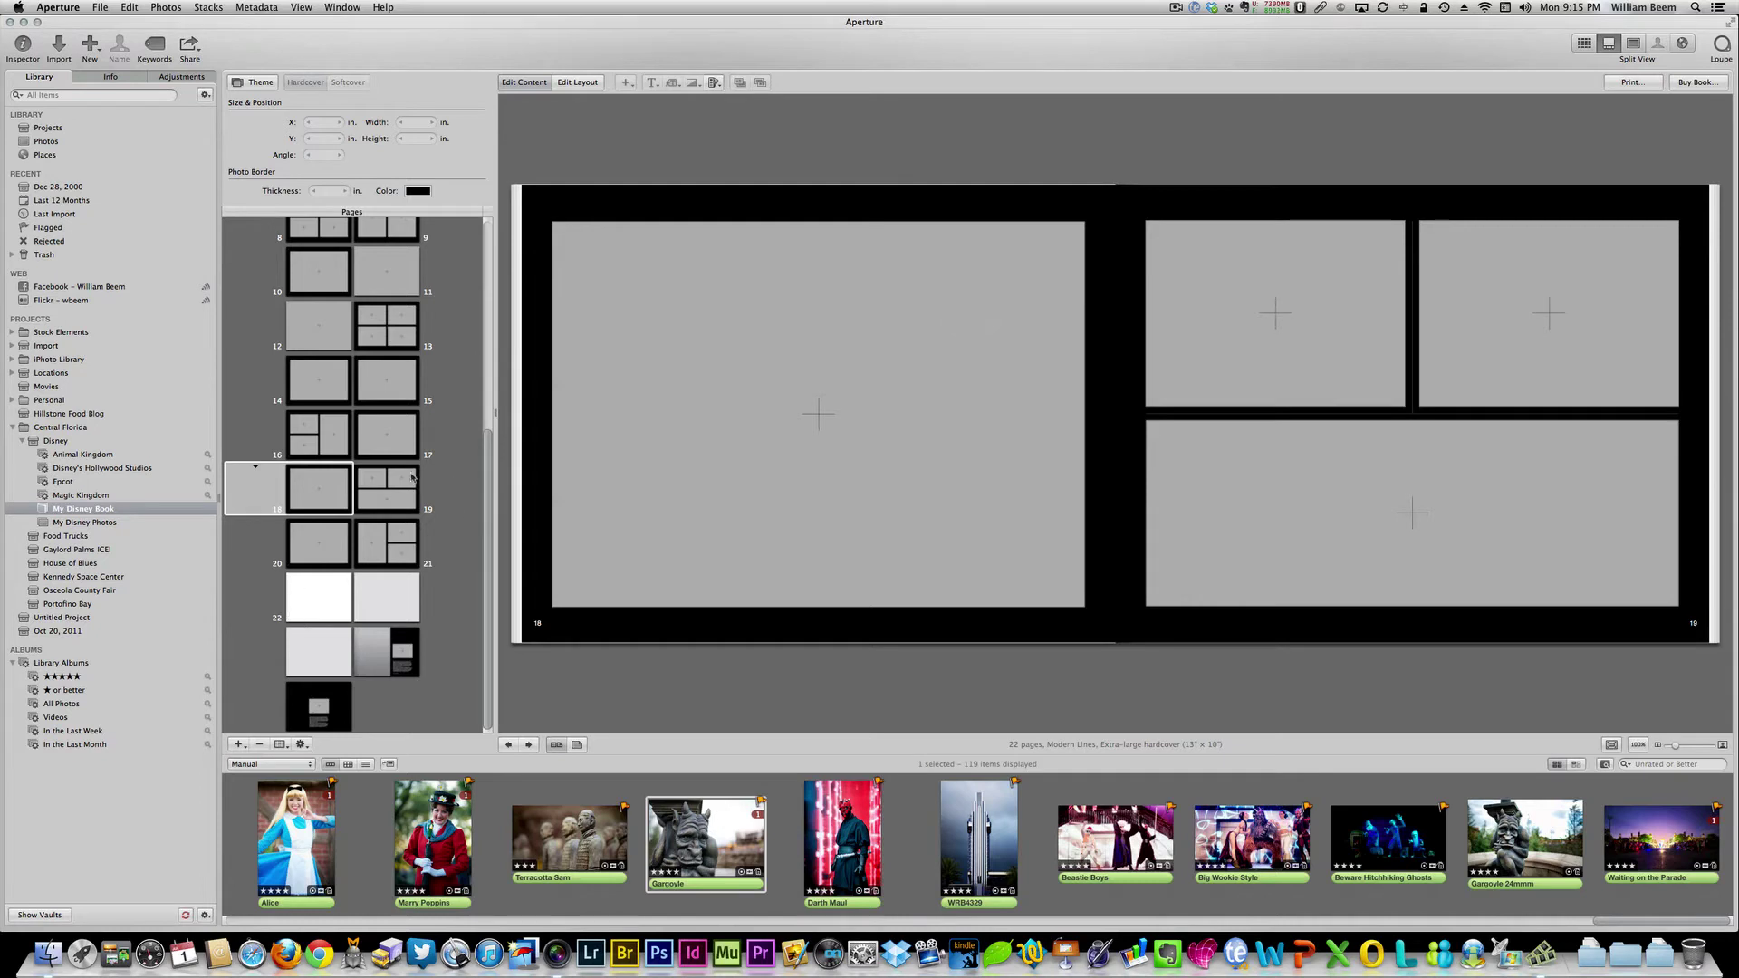
{"action": "left_click", "coordinate": [335, 436]}
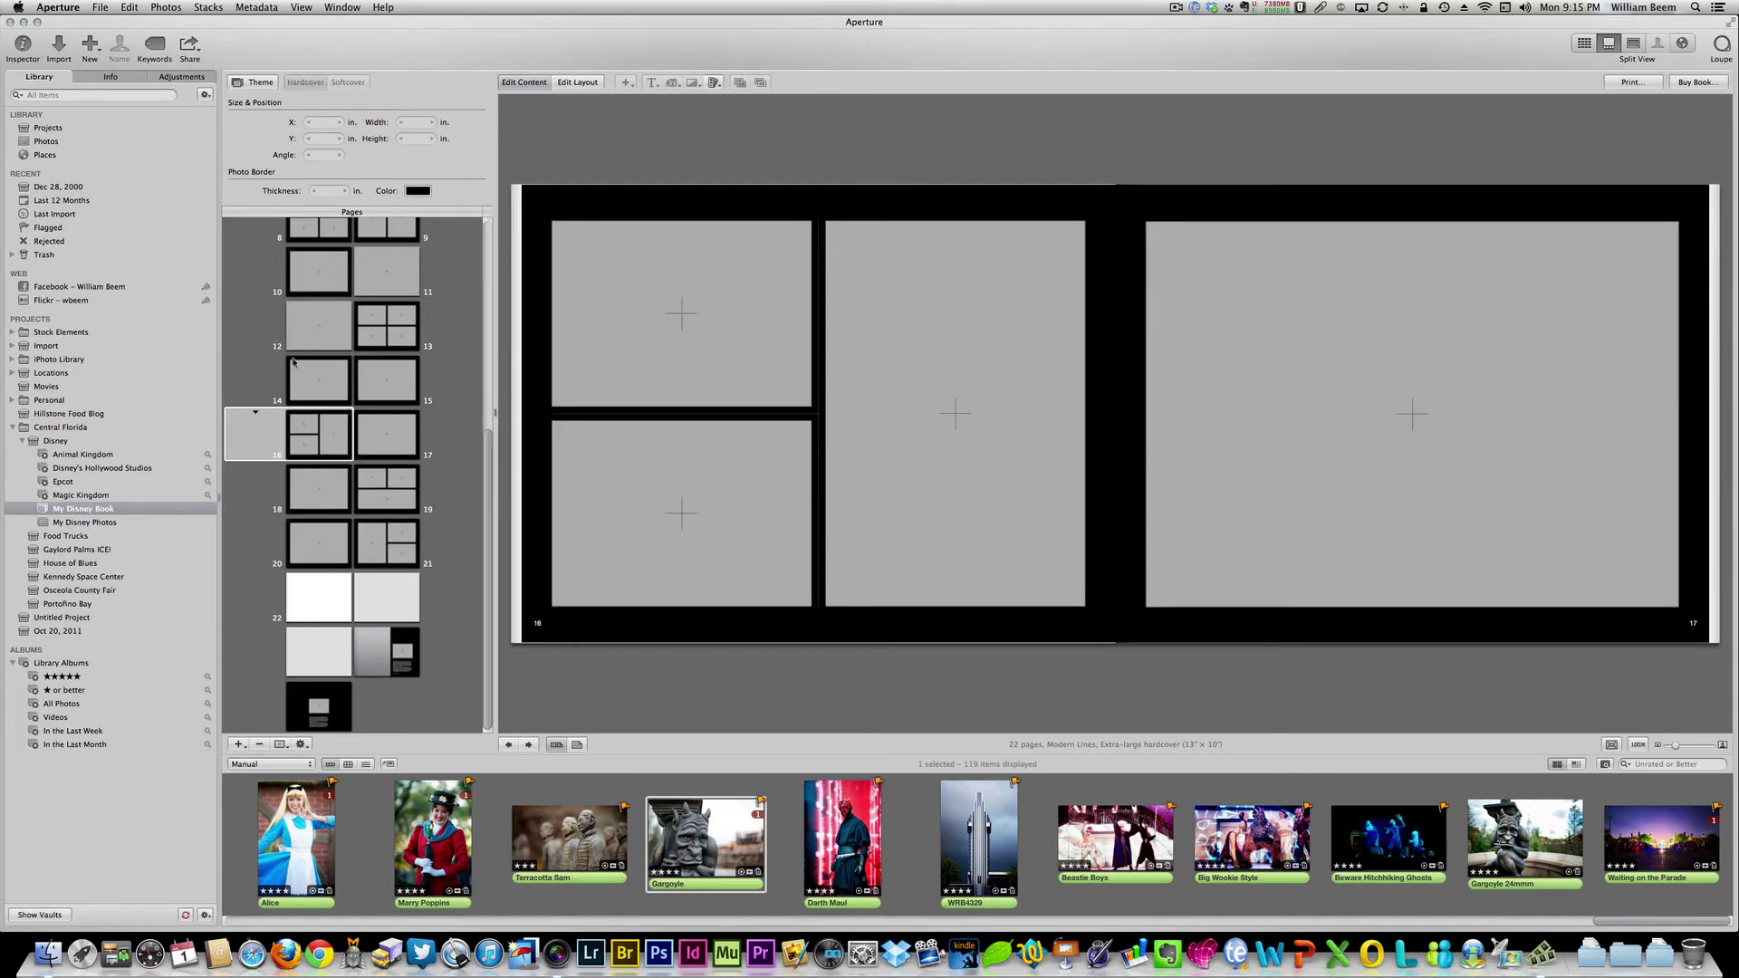
{"action": "left_click_drag", "start_coordinate": [486, 484], "coordinate": [494, 357]}
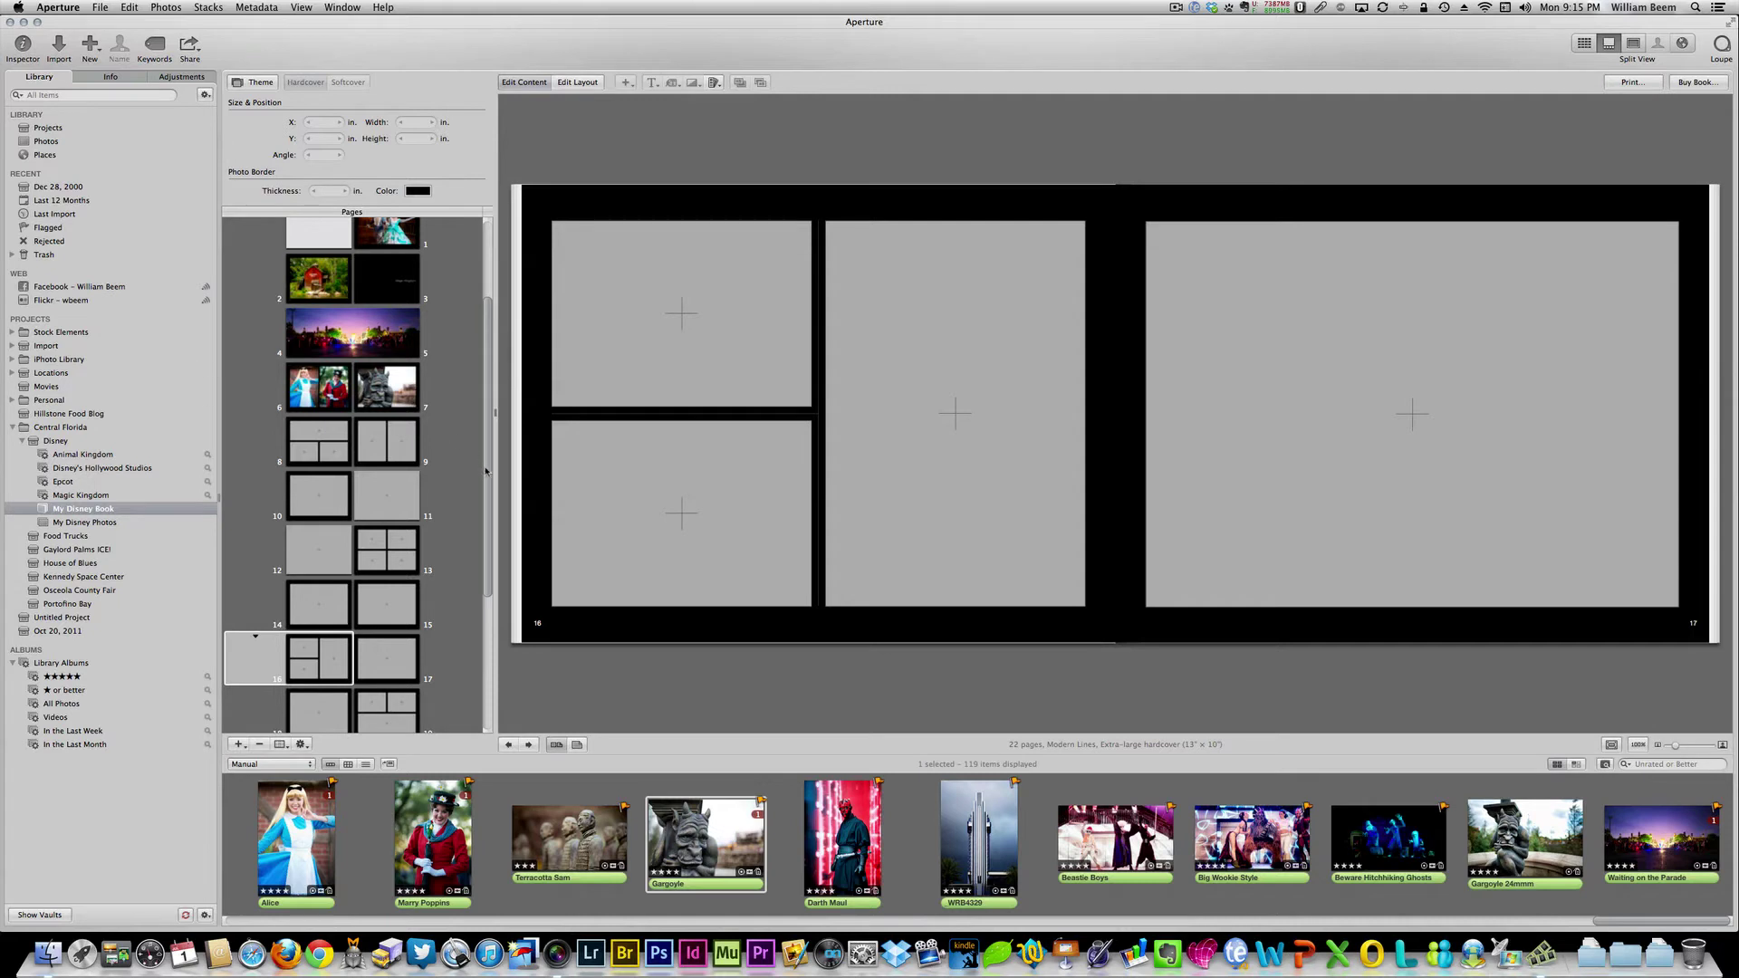
{"action": "scroll", "coordinate": [371, 400], "scroll_direction": "down", "scroll_amount": 5}
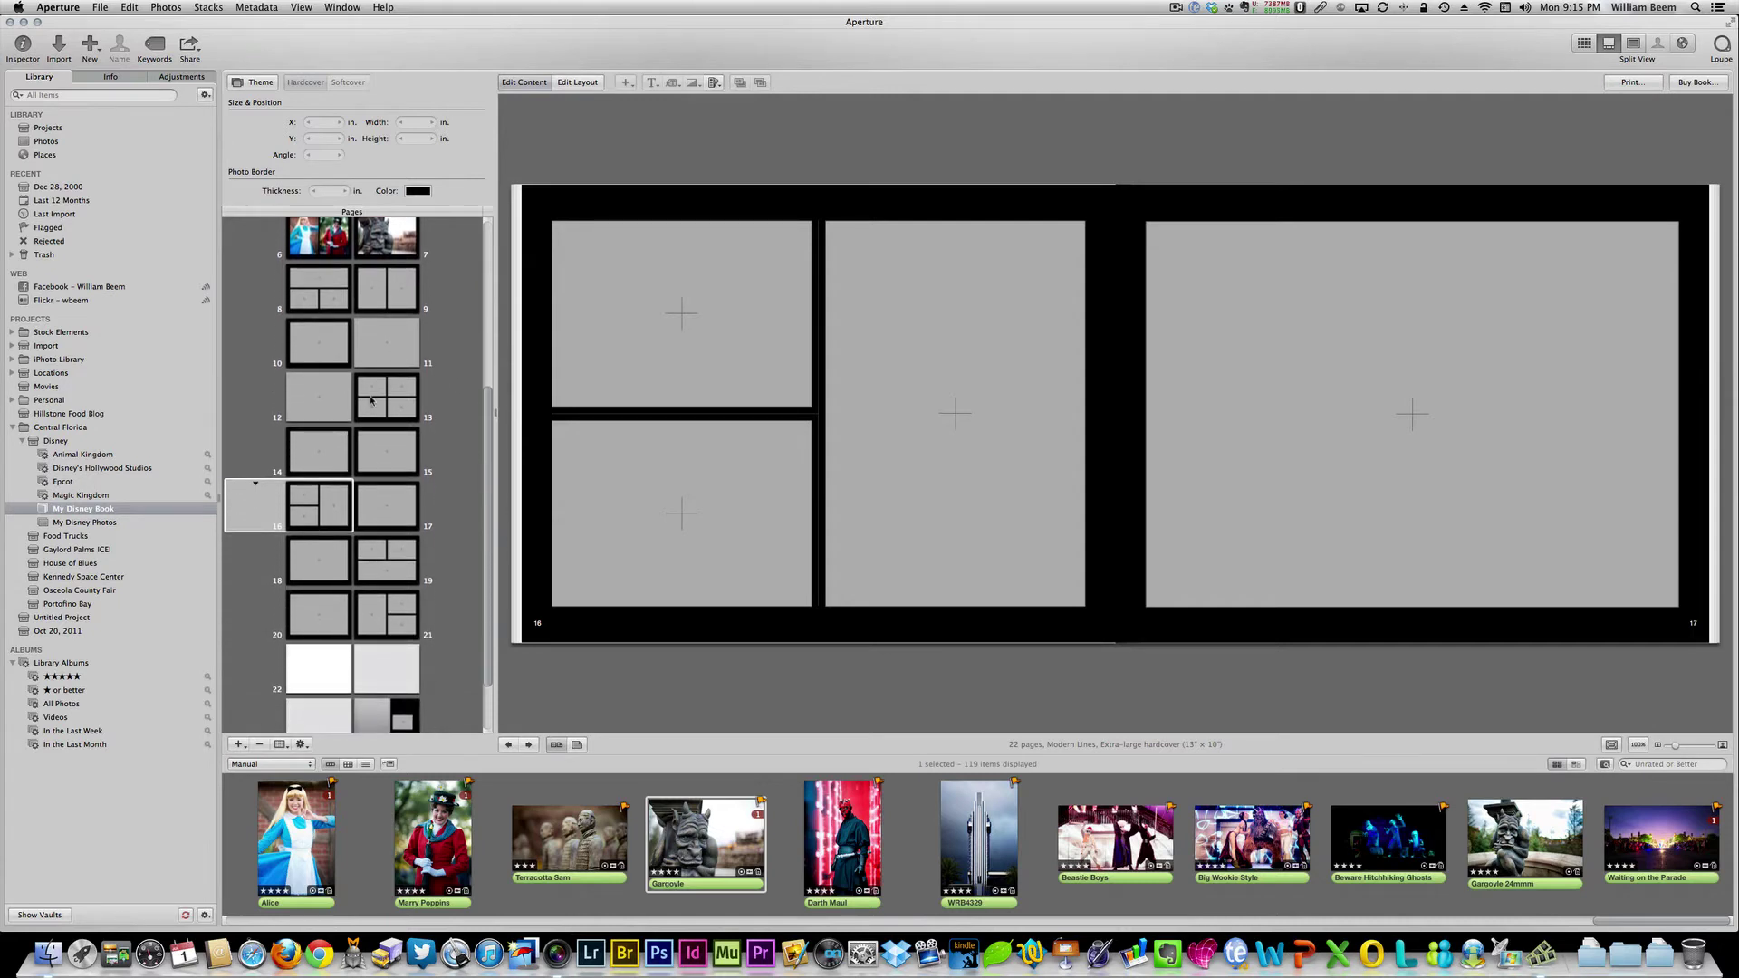
- Switch page 12 of the 12–13 spread to the 9-up grid layout
{"action": "left_click", "coordinate": [370, 400]}
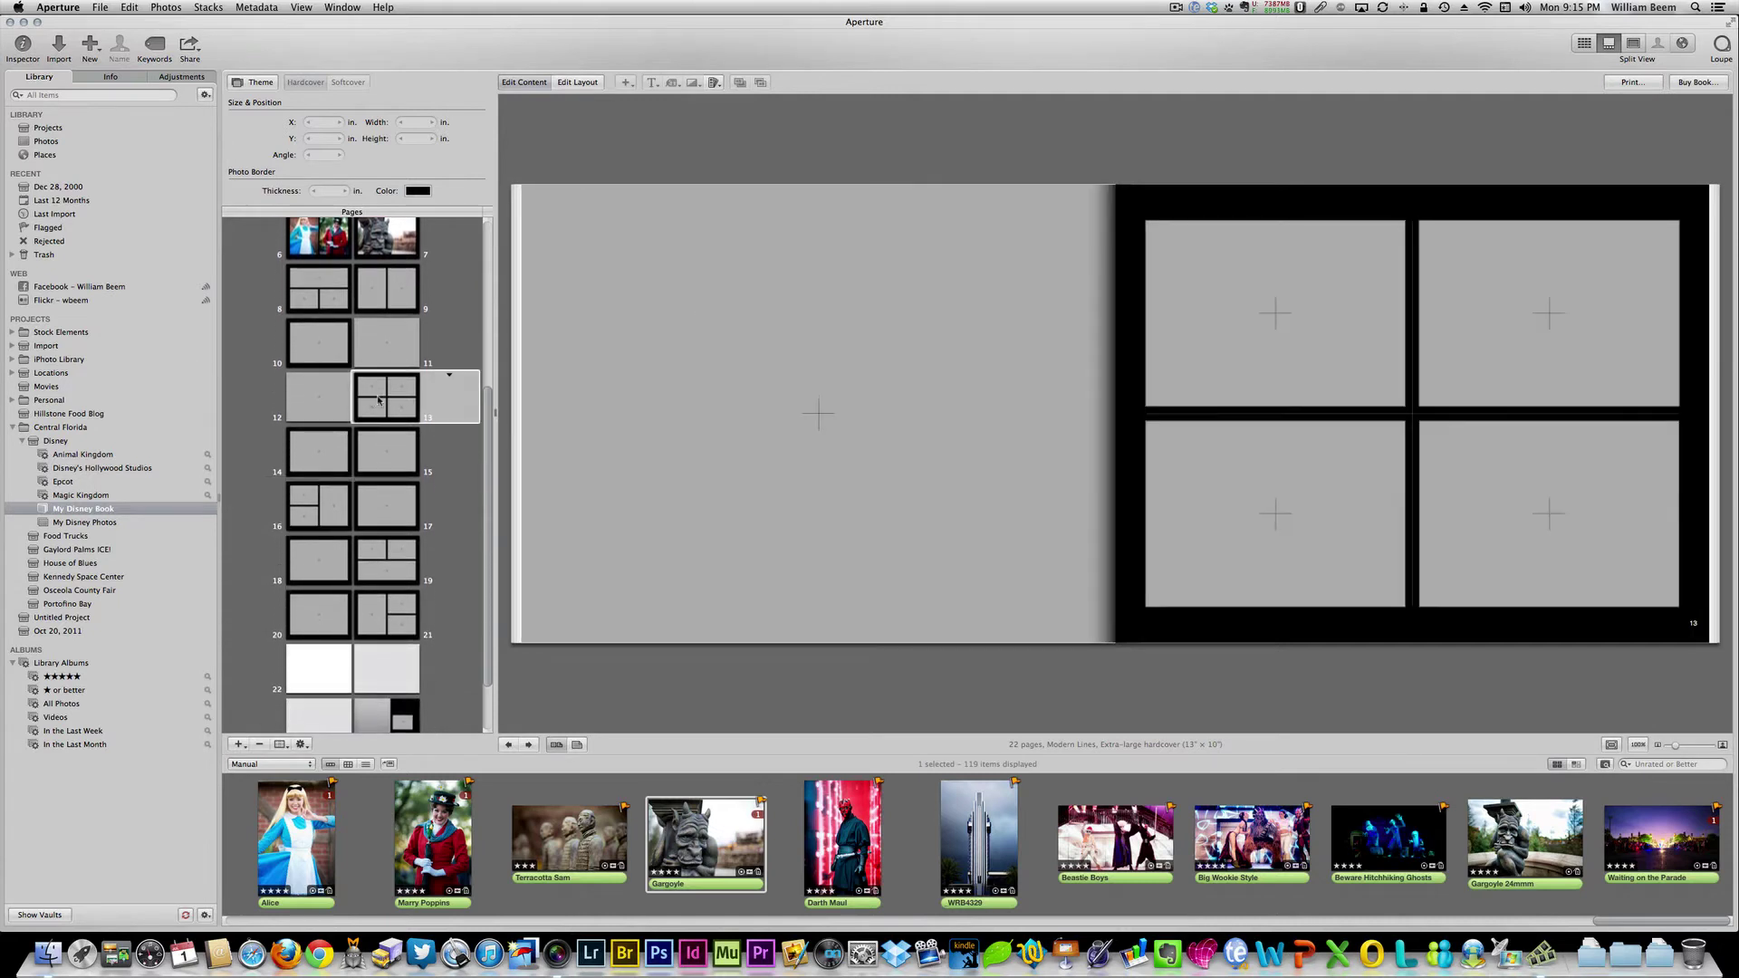
{"action": "left_click", "coordinate": [296, 395]}
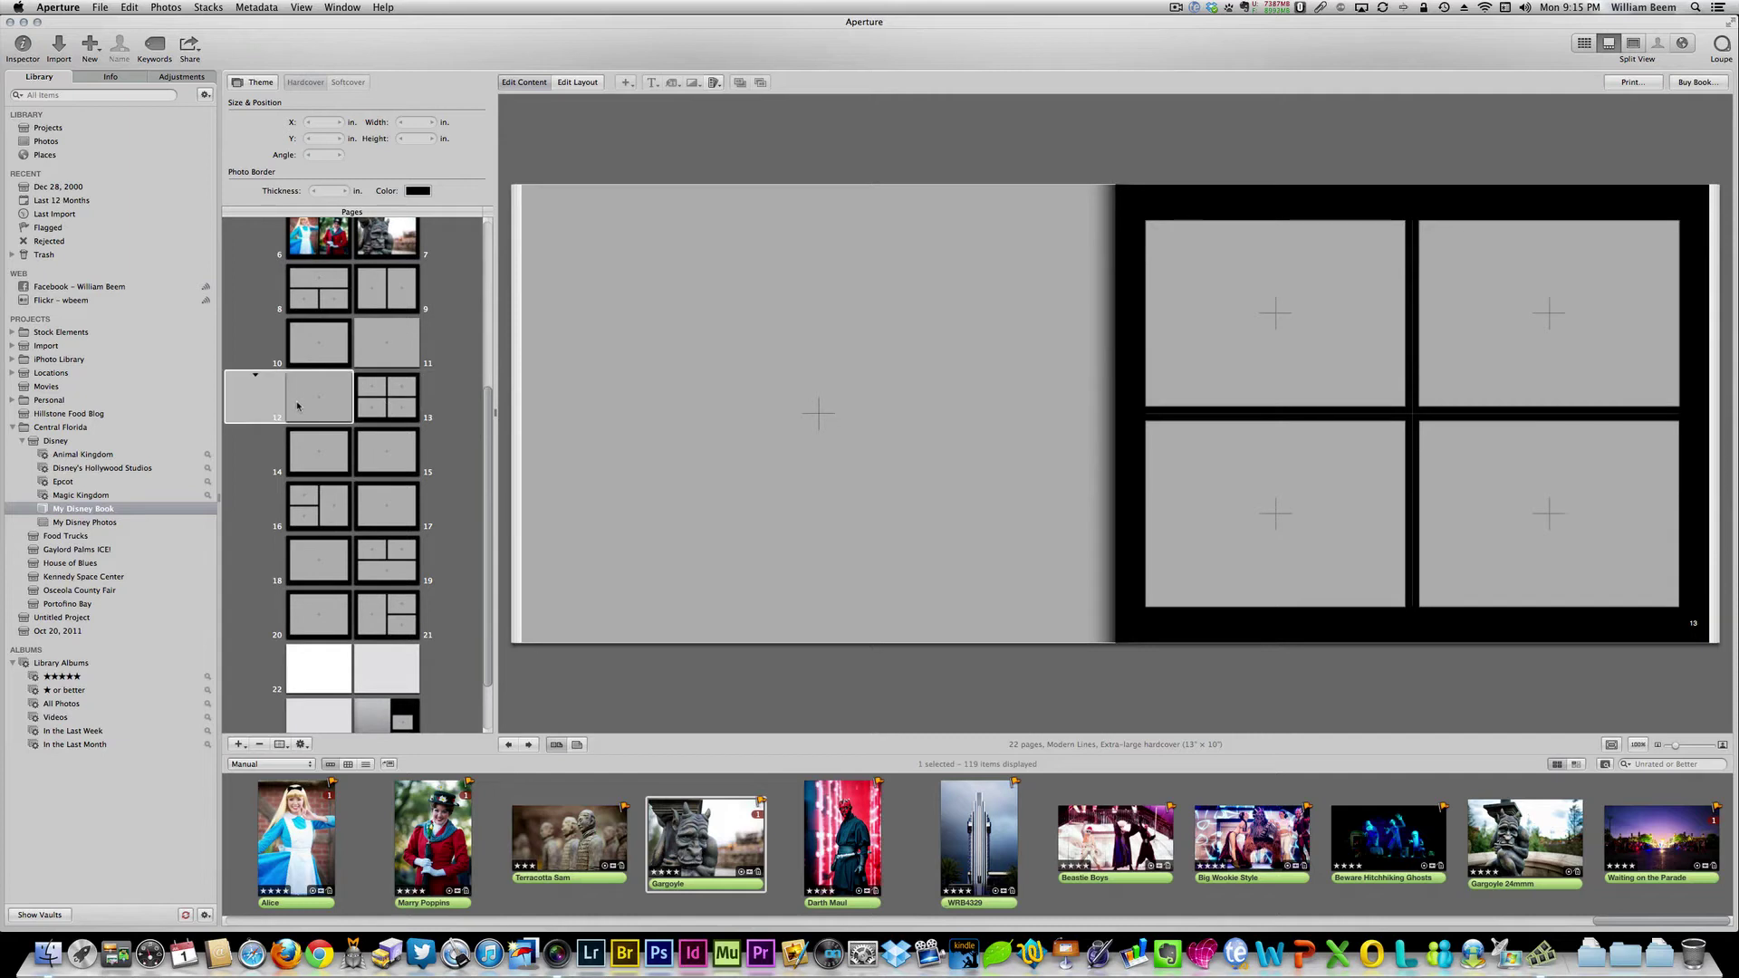
{"action": "left_click", "coordinate": [256, 375]}
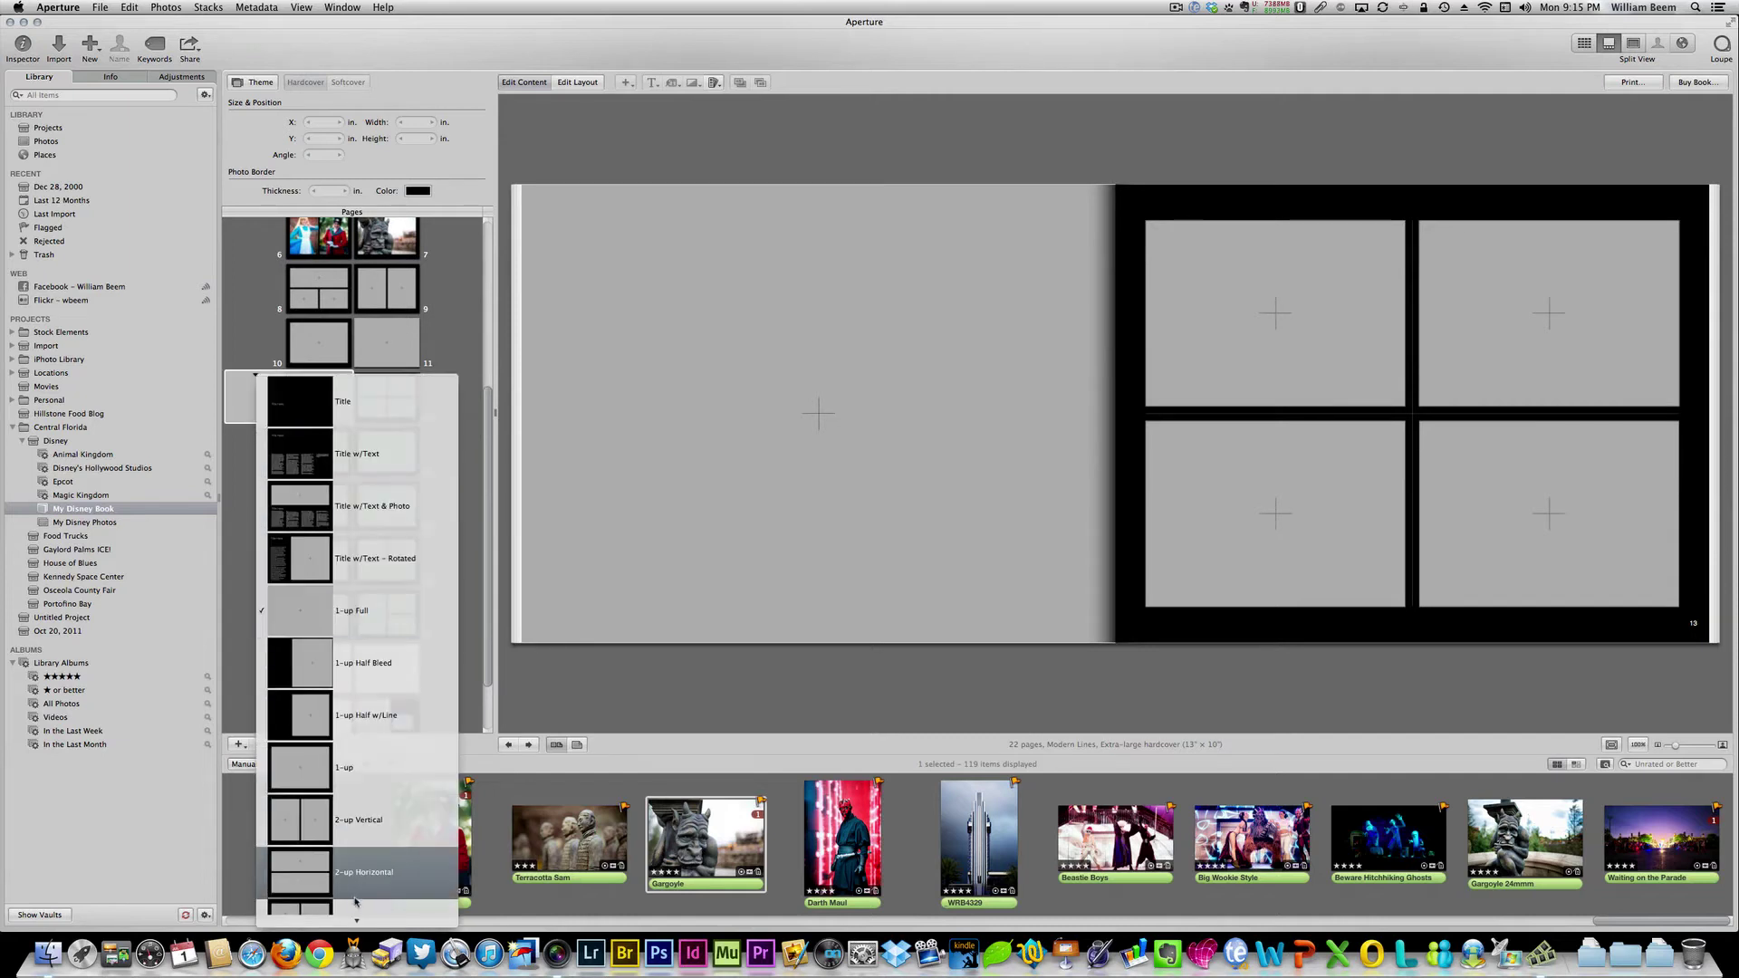
{"action": "mouse_move", "coordinate": [352, 906]}
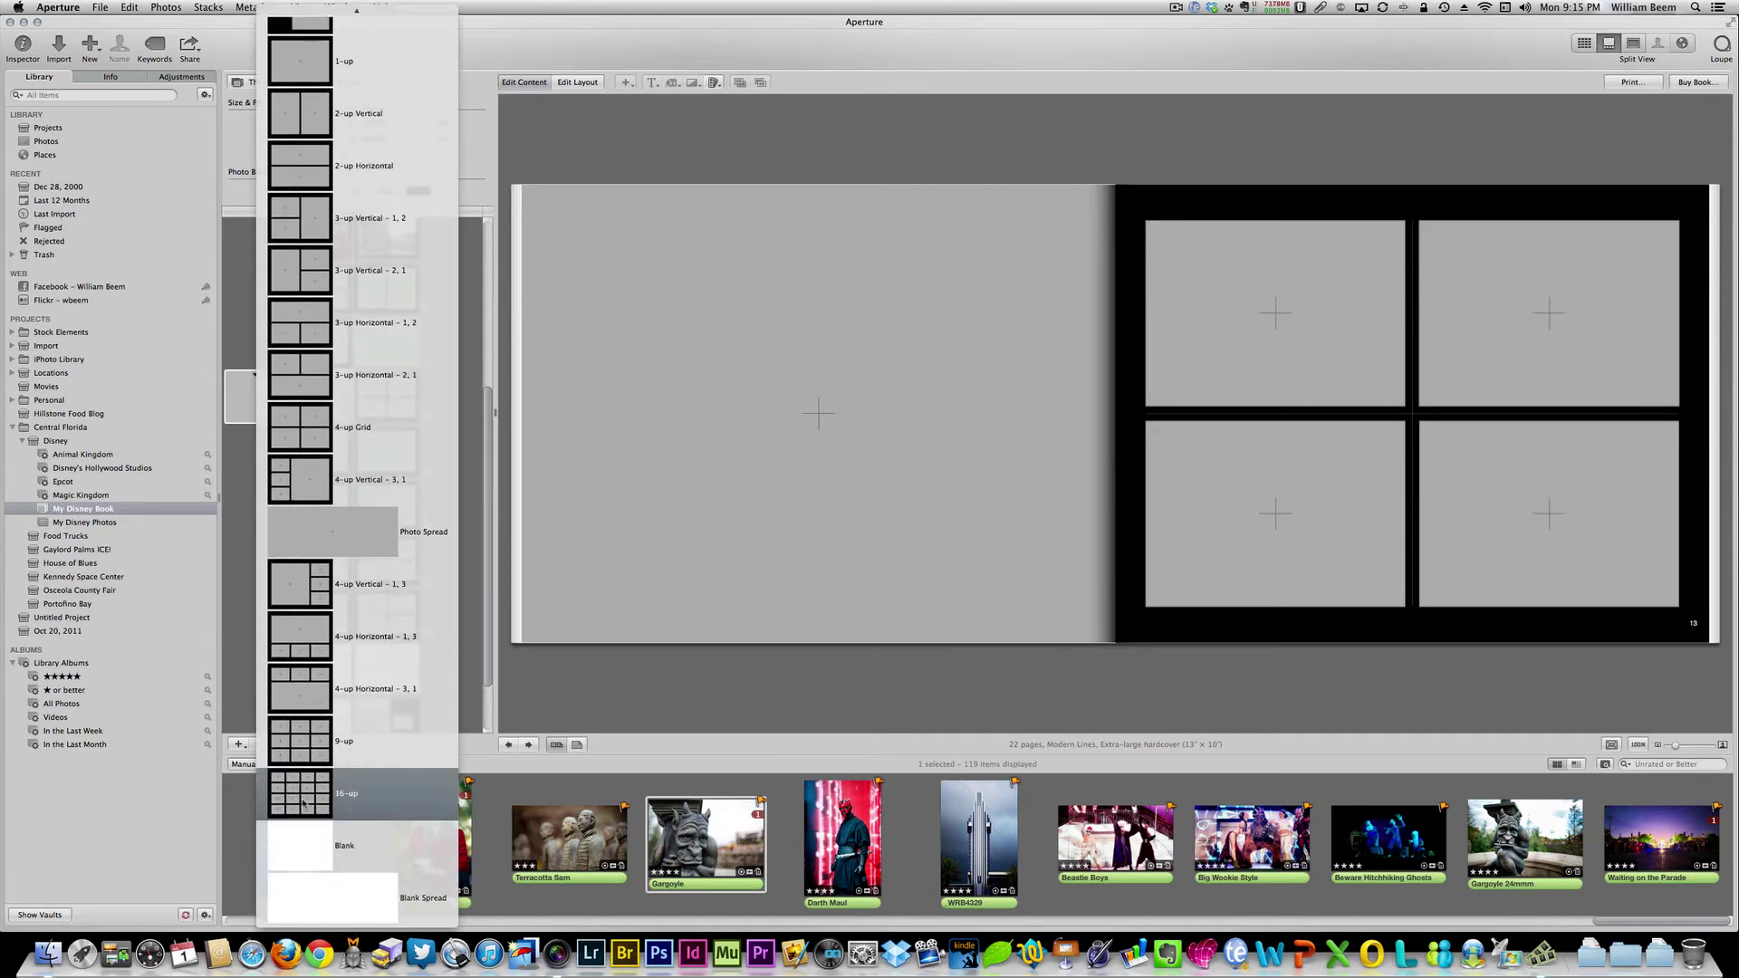
{"action": "left_click", "coordinate": [303, 744]}
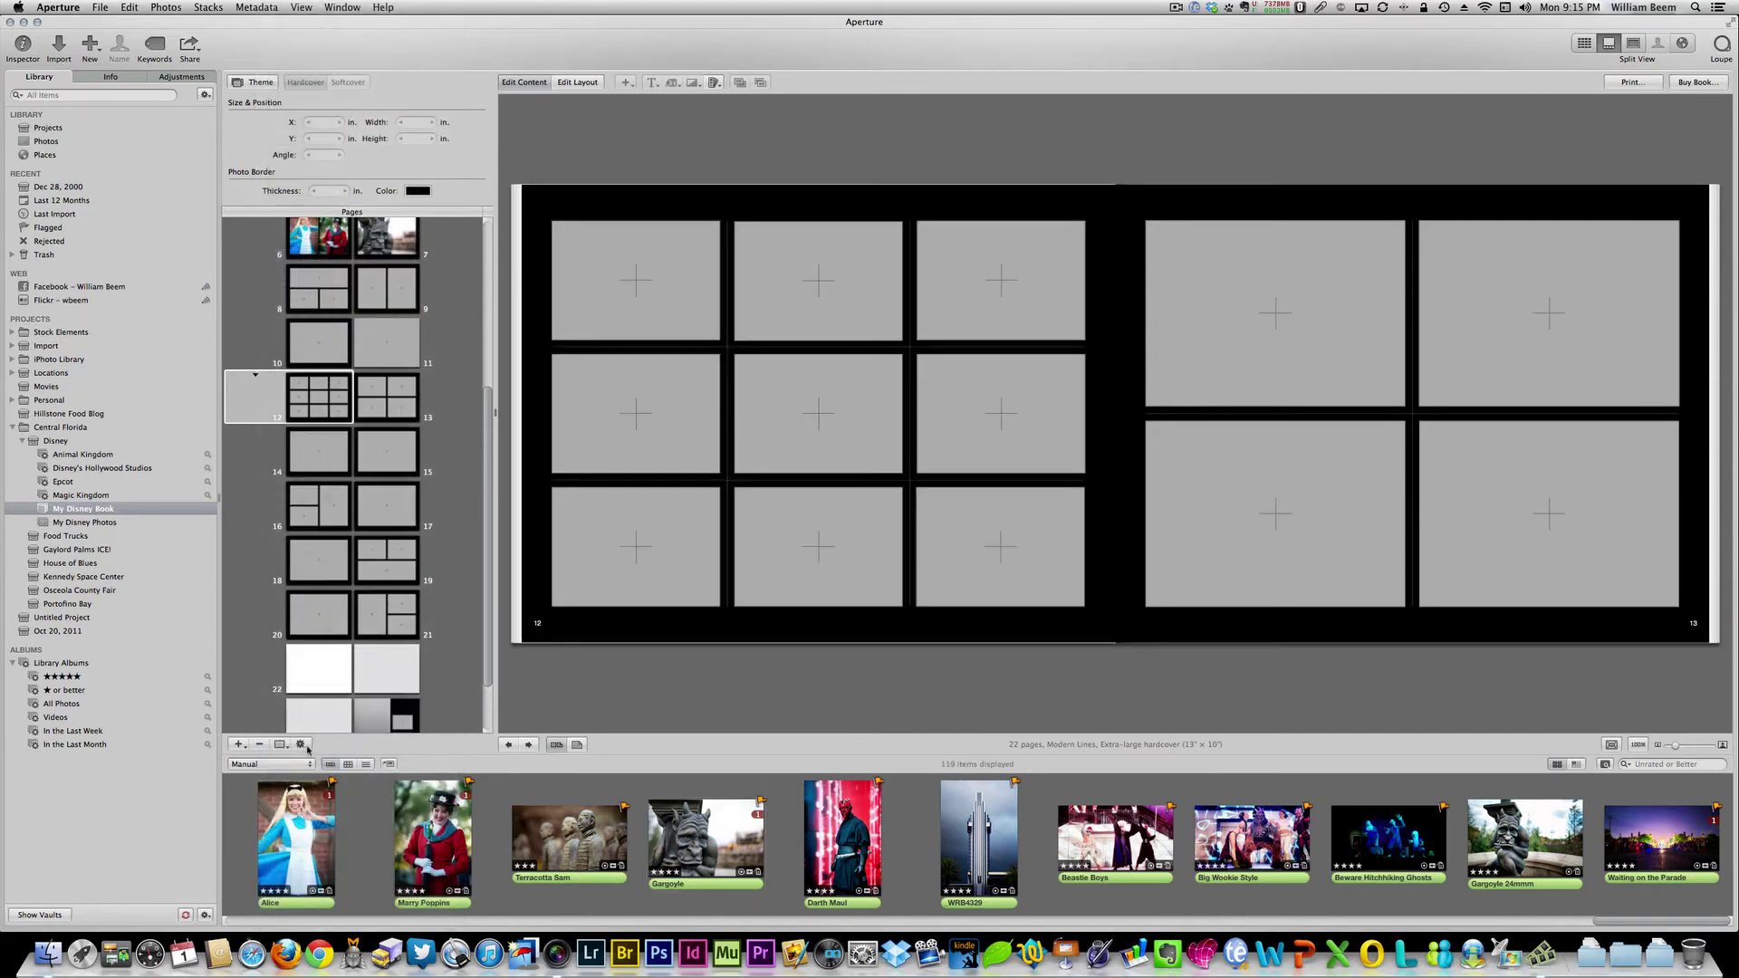
- Fill page 12's first boxes with Beastie Boys, Big Wookie Style, Darth Maul and Die, Jedi, die!
{"action": "left_click_drag", "start_coordinate": [1100, 851], "coordinate": [824, 421]}
{"action": "left_click_drag", "start_coordinate": [1252, 842], "coordinate": [820, 280]}
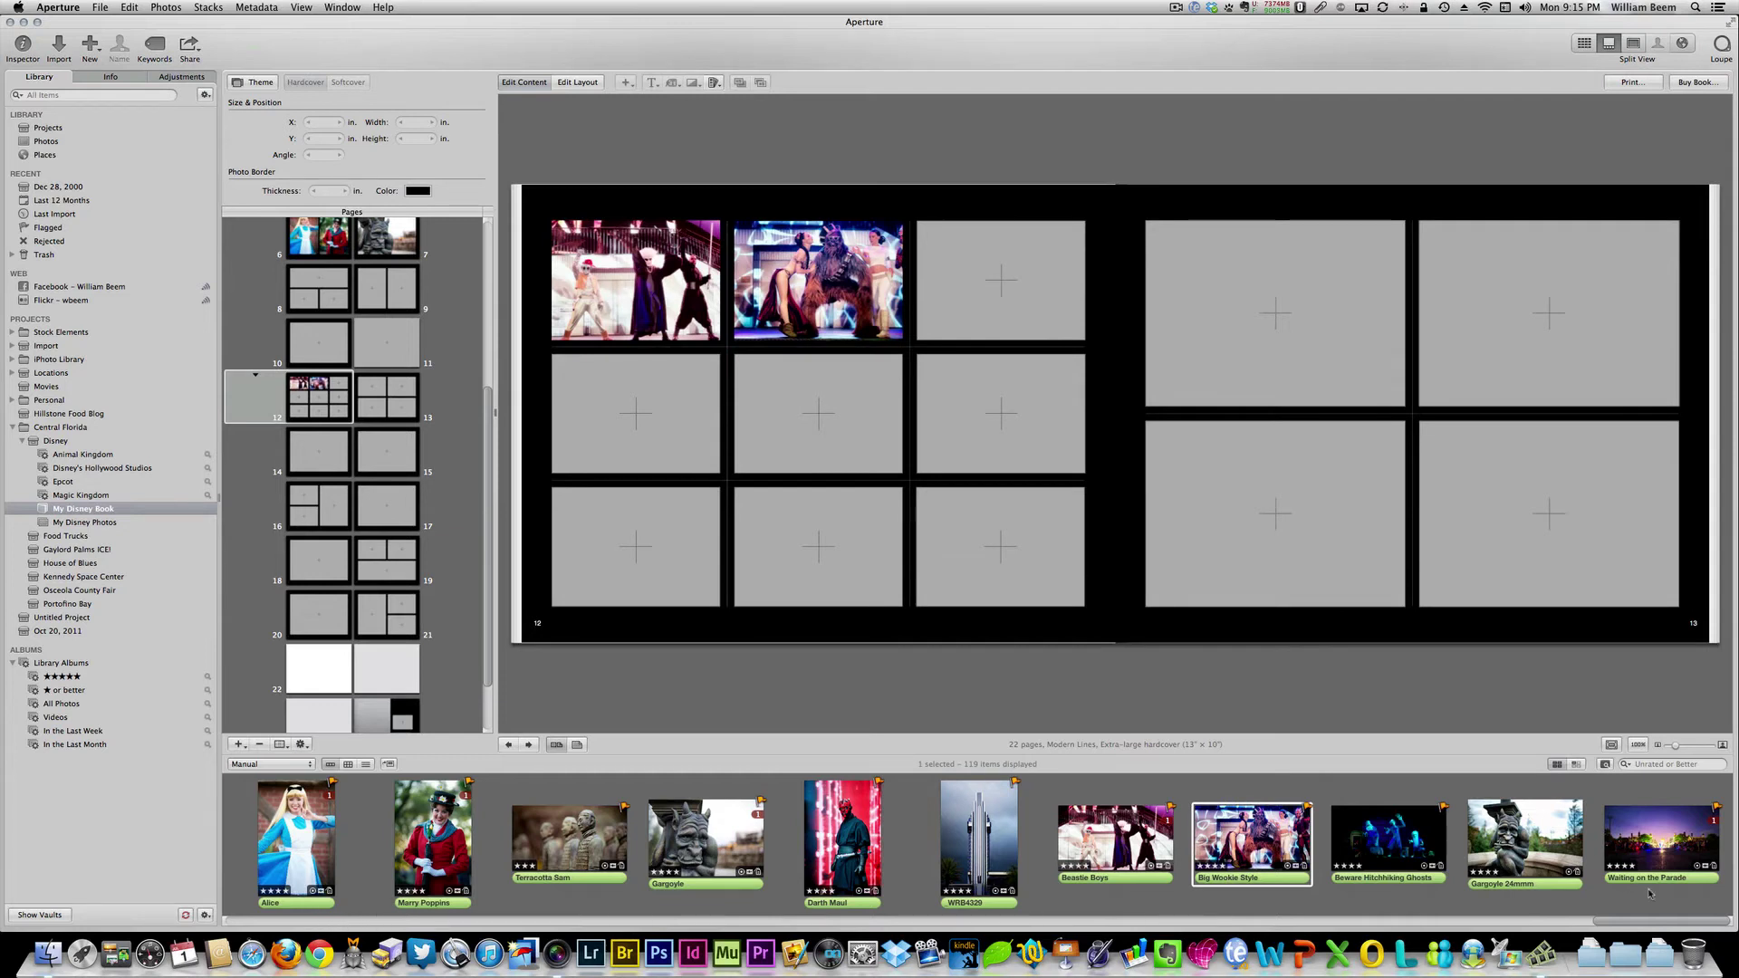
{"action": "left_click_drag", "start_coordinate": [1631, 925], "coordinate": [1354, 947]}
{"action": "left_click_drag", "start_coordinate": [804, 847], "coordinate": [997, 313]}
{"action": "left_click_drag", "start_coordinate": [698, 838], "coordinate": [996, 412]}
- Place Eww, Power! Unlimited power!, For a Safe and Secure Society, Empire Rocks and Chicks Dig Me in page 12's remaining boxes
{"action": "left_click", "coordinate": [561, 837]}
{"action": "left_click_drag", "start_coordinate": [562, 838], "coordinate": [636, 414]}
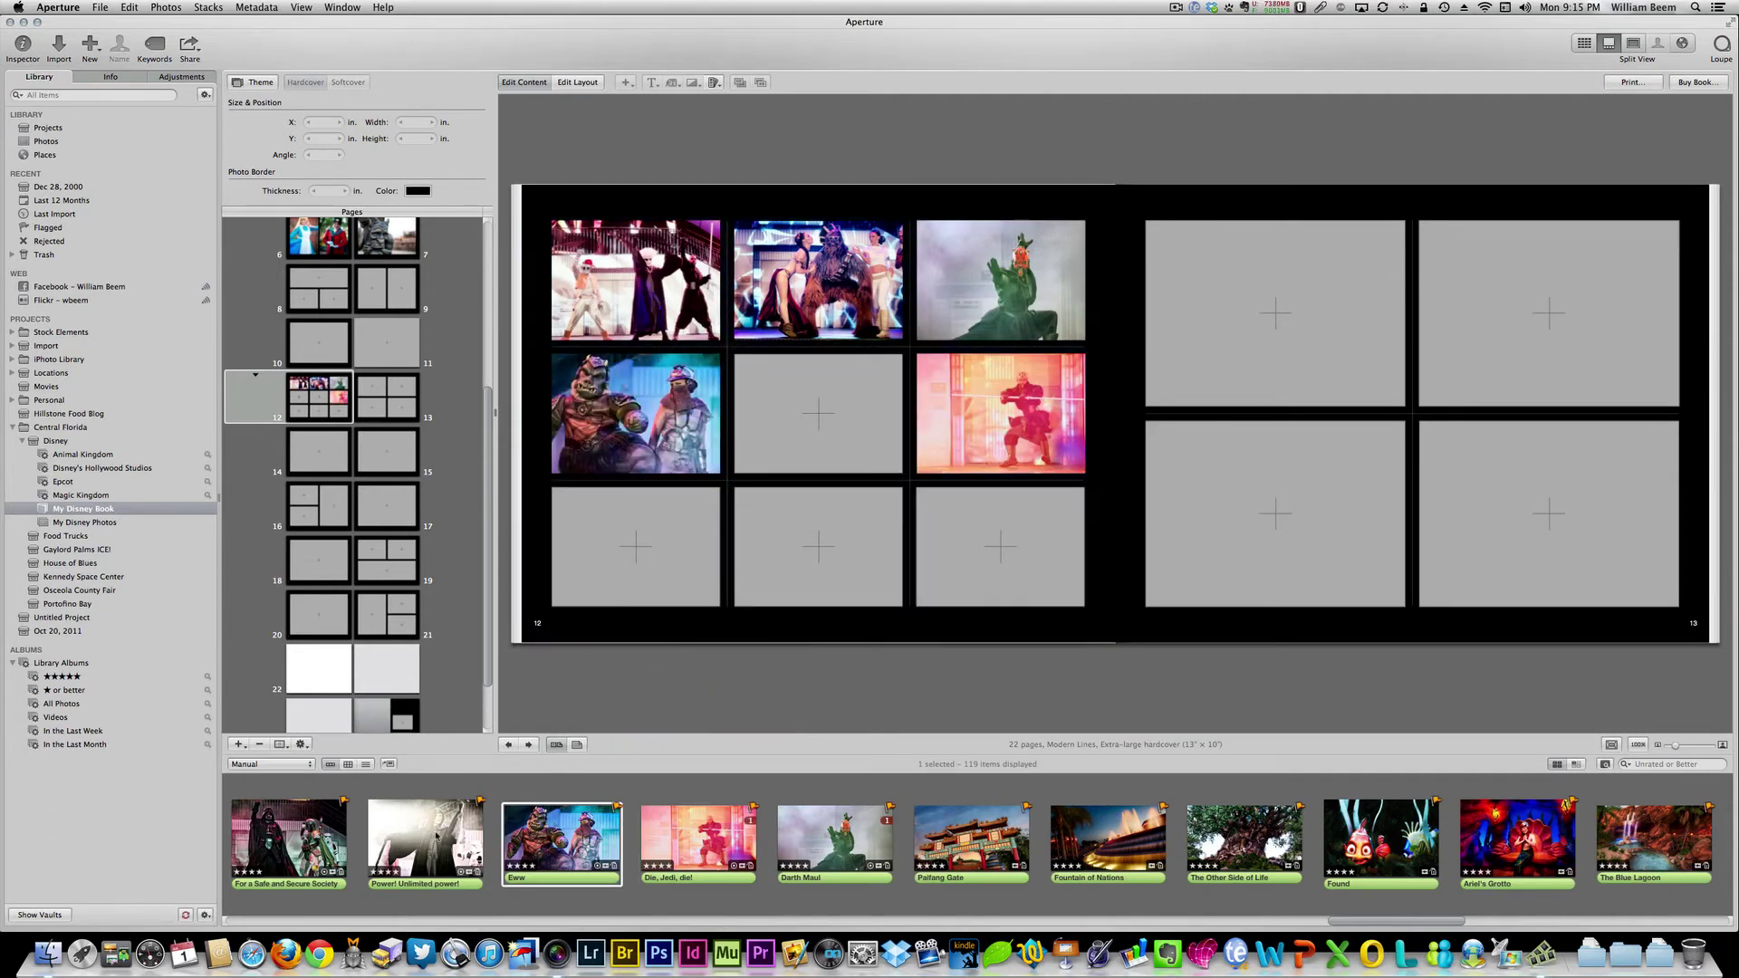
{"action": "left_click_drag", "start_coordinate": [435, 838], "coordinate": [819, 415]}
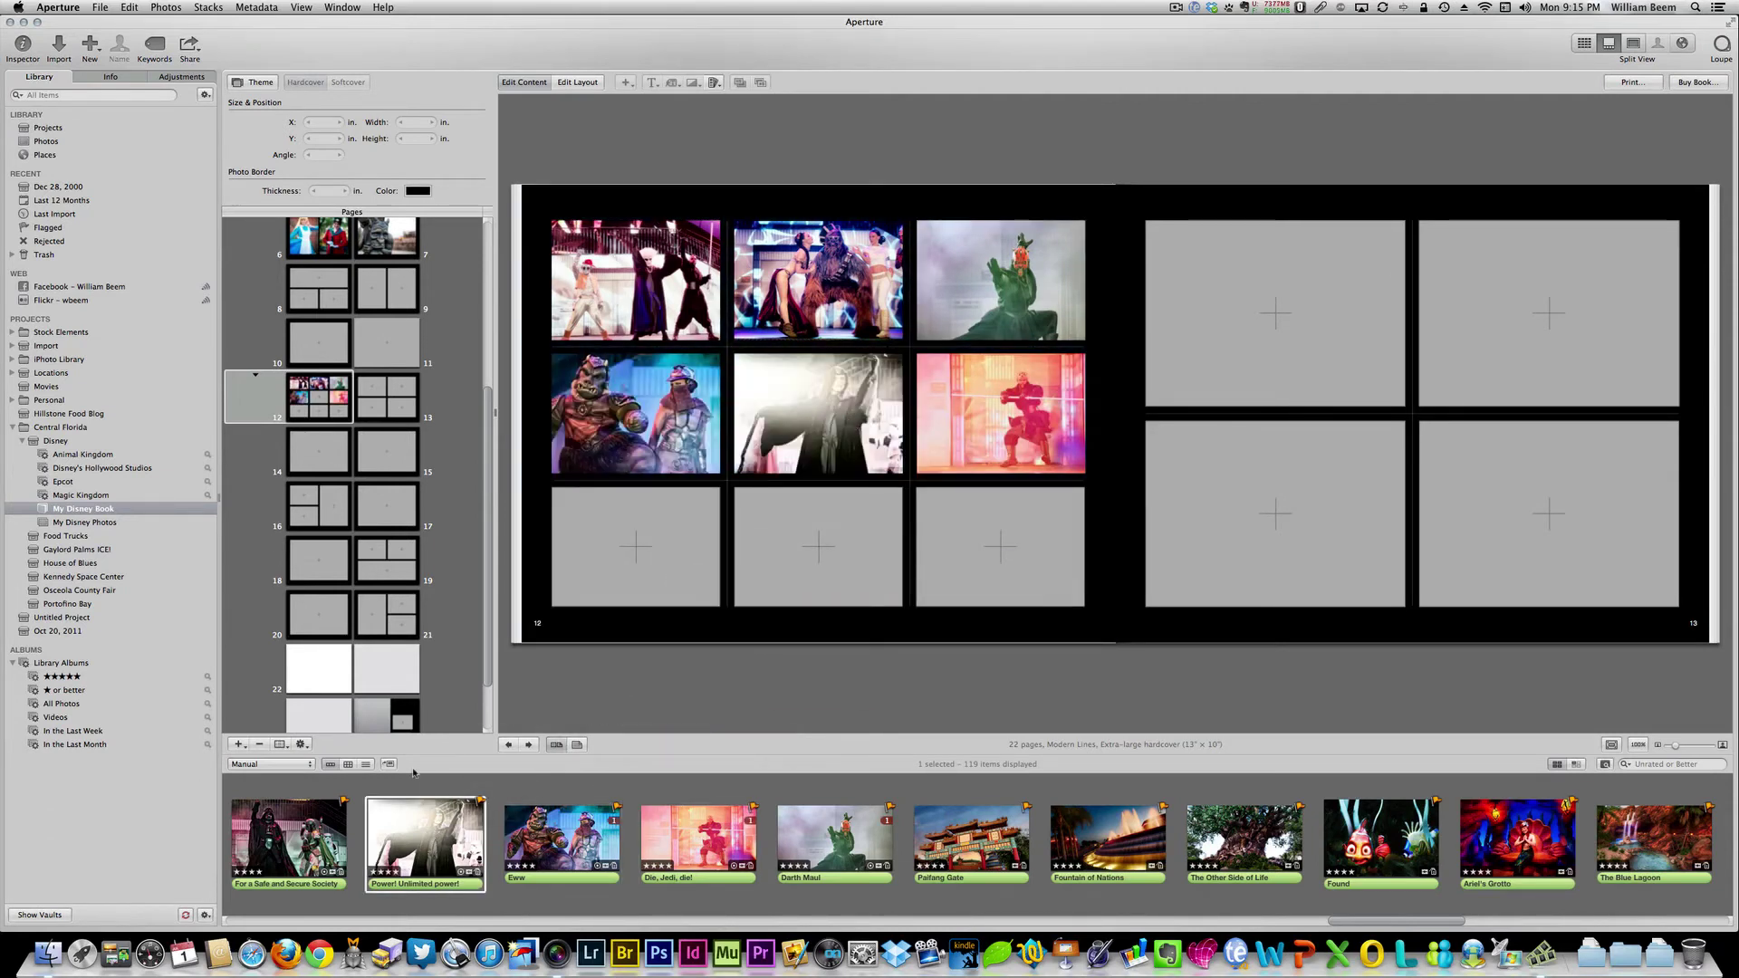
{"action": "left_click_drag", "start_coordinate": [280, 841], "coordinate": [634, 543]}
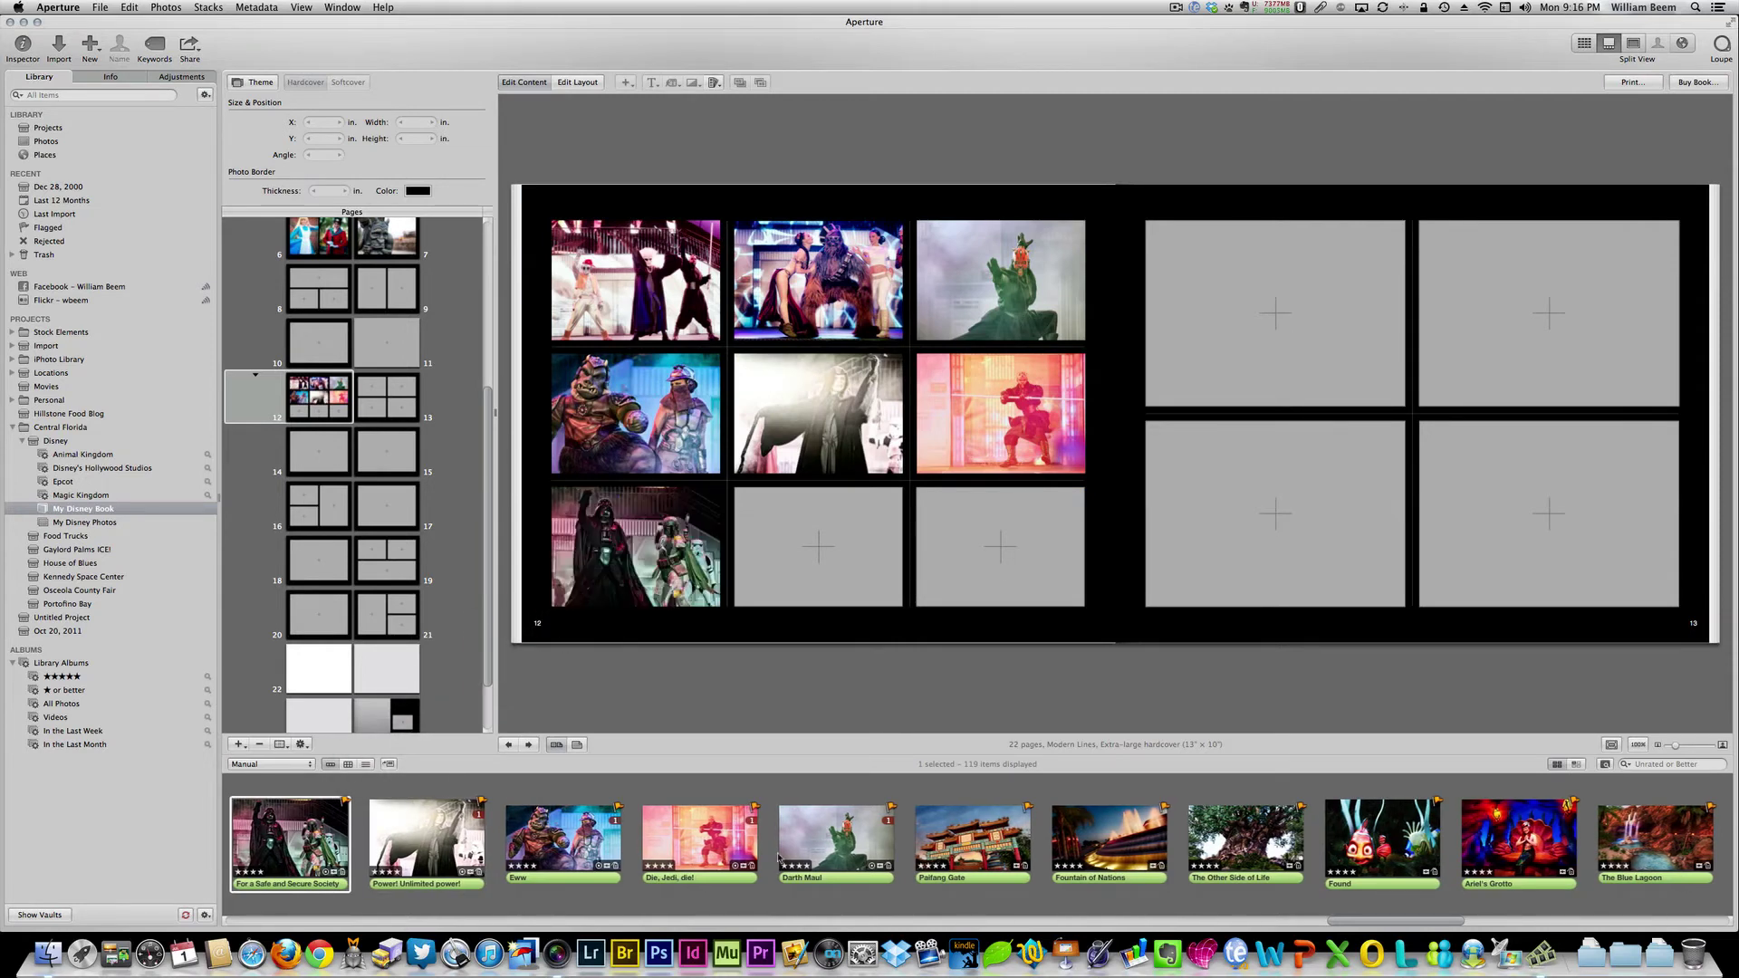
{"action": "left_click_drag", "start_coordinate": [1347, 921], "coordinate": [1266, 923]}
{"action": "left_click_drag", "start_coordinate": [394, 840], "coordinate": [569, 716]}
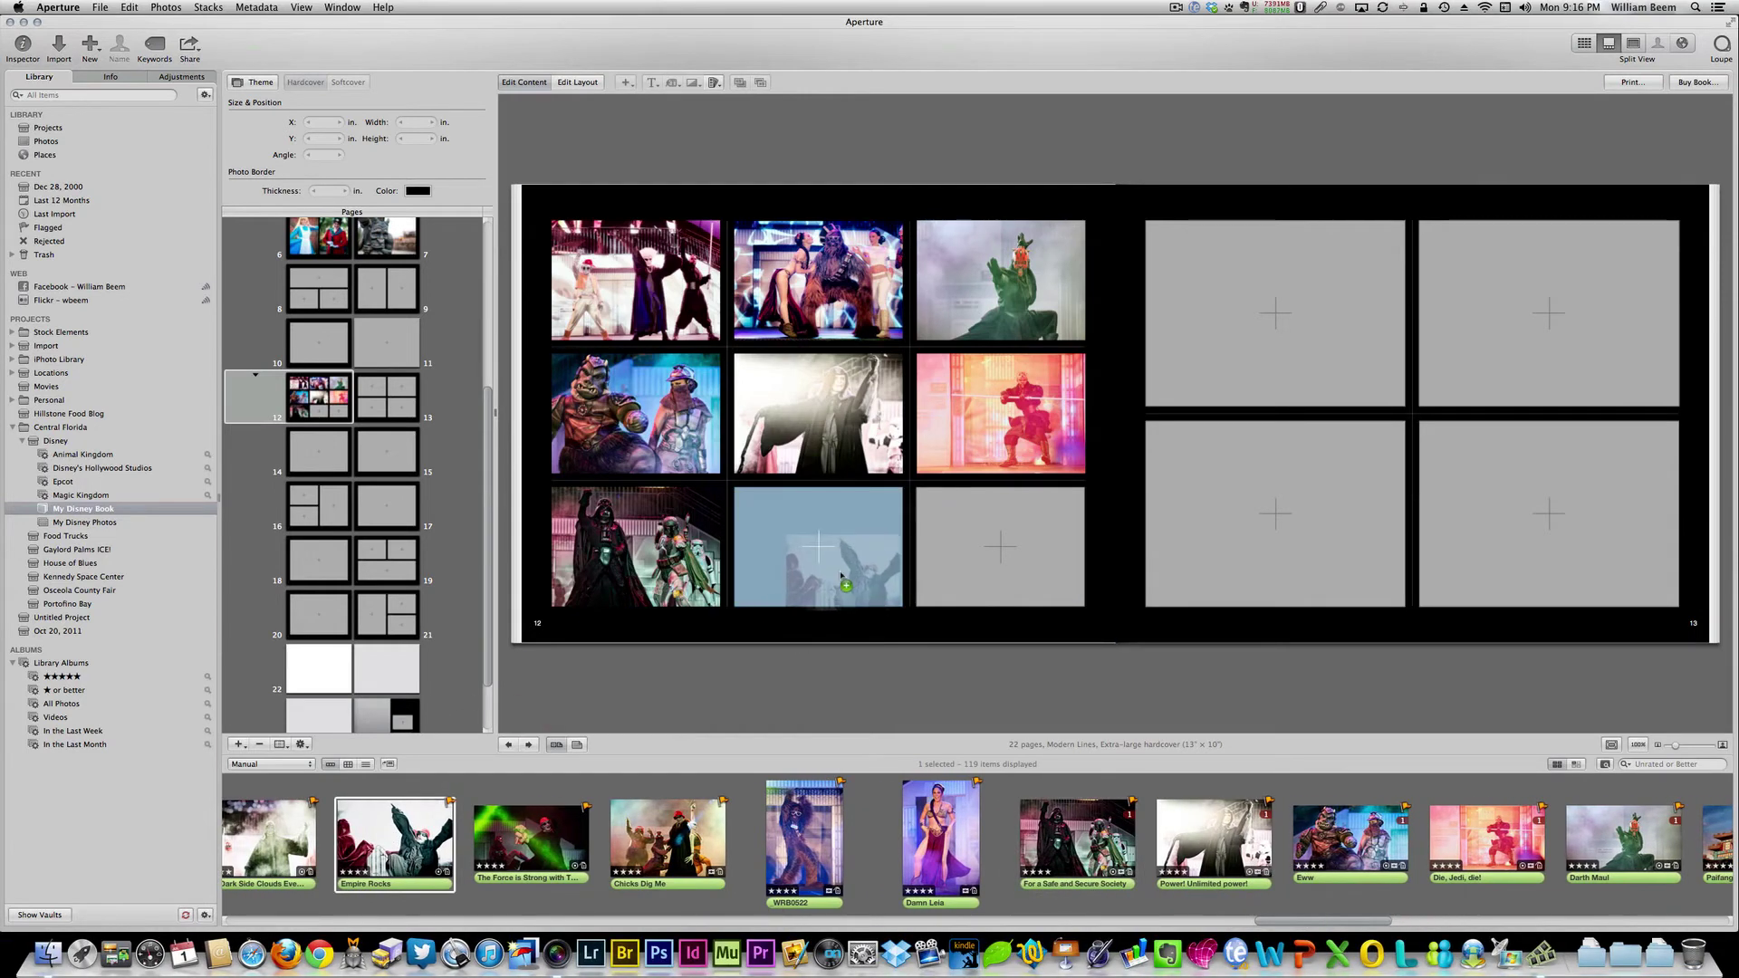
{"action": "left_click_drag", "start_coordinate": [841, 577], "coordinate": [833, 584]}
{"action": "left_click_drag", "start_coordinate": [658, 851], "coordinate": [988, 584]}
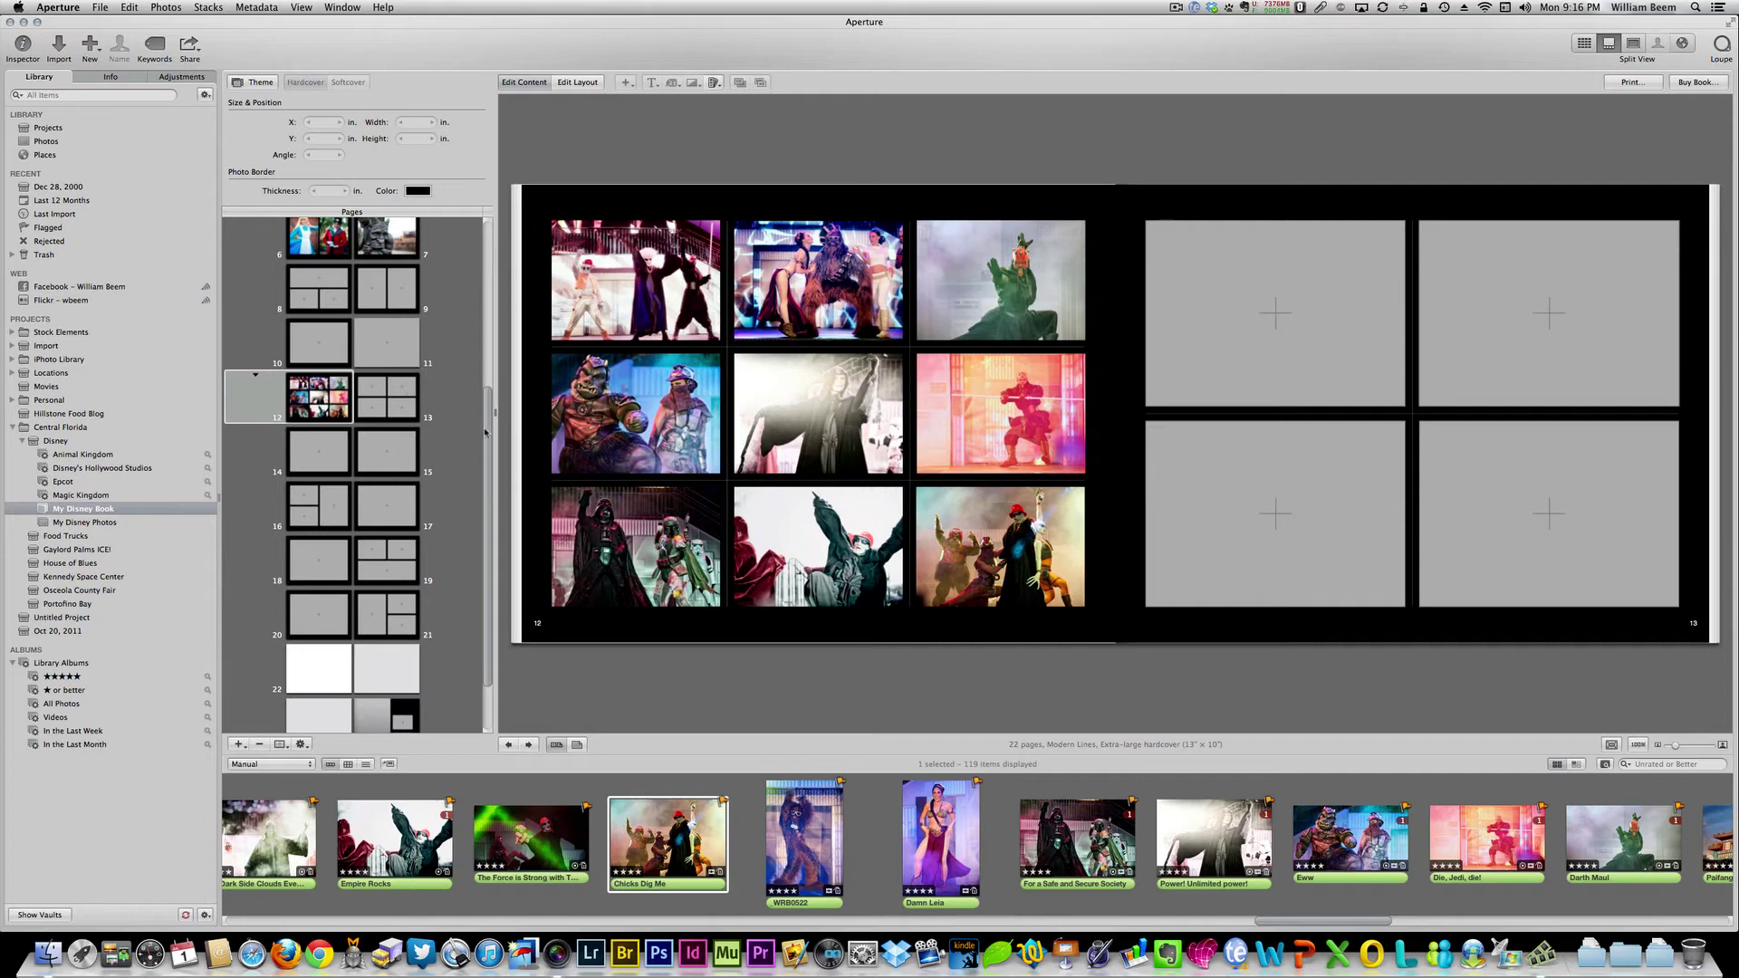
{"action": "left_click_drag", "start_coordinate": [487, 433], "coordinate": [484, 452]}
{"action": "scroll", "coordinate": [336, 609], "scroll_direction": "down", "scroll_amount": 2}
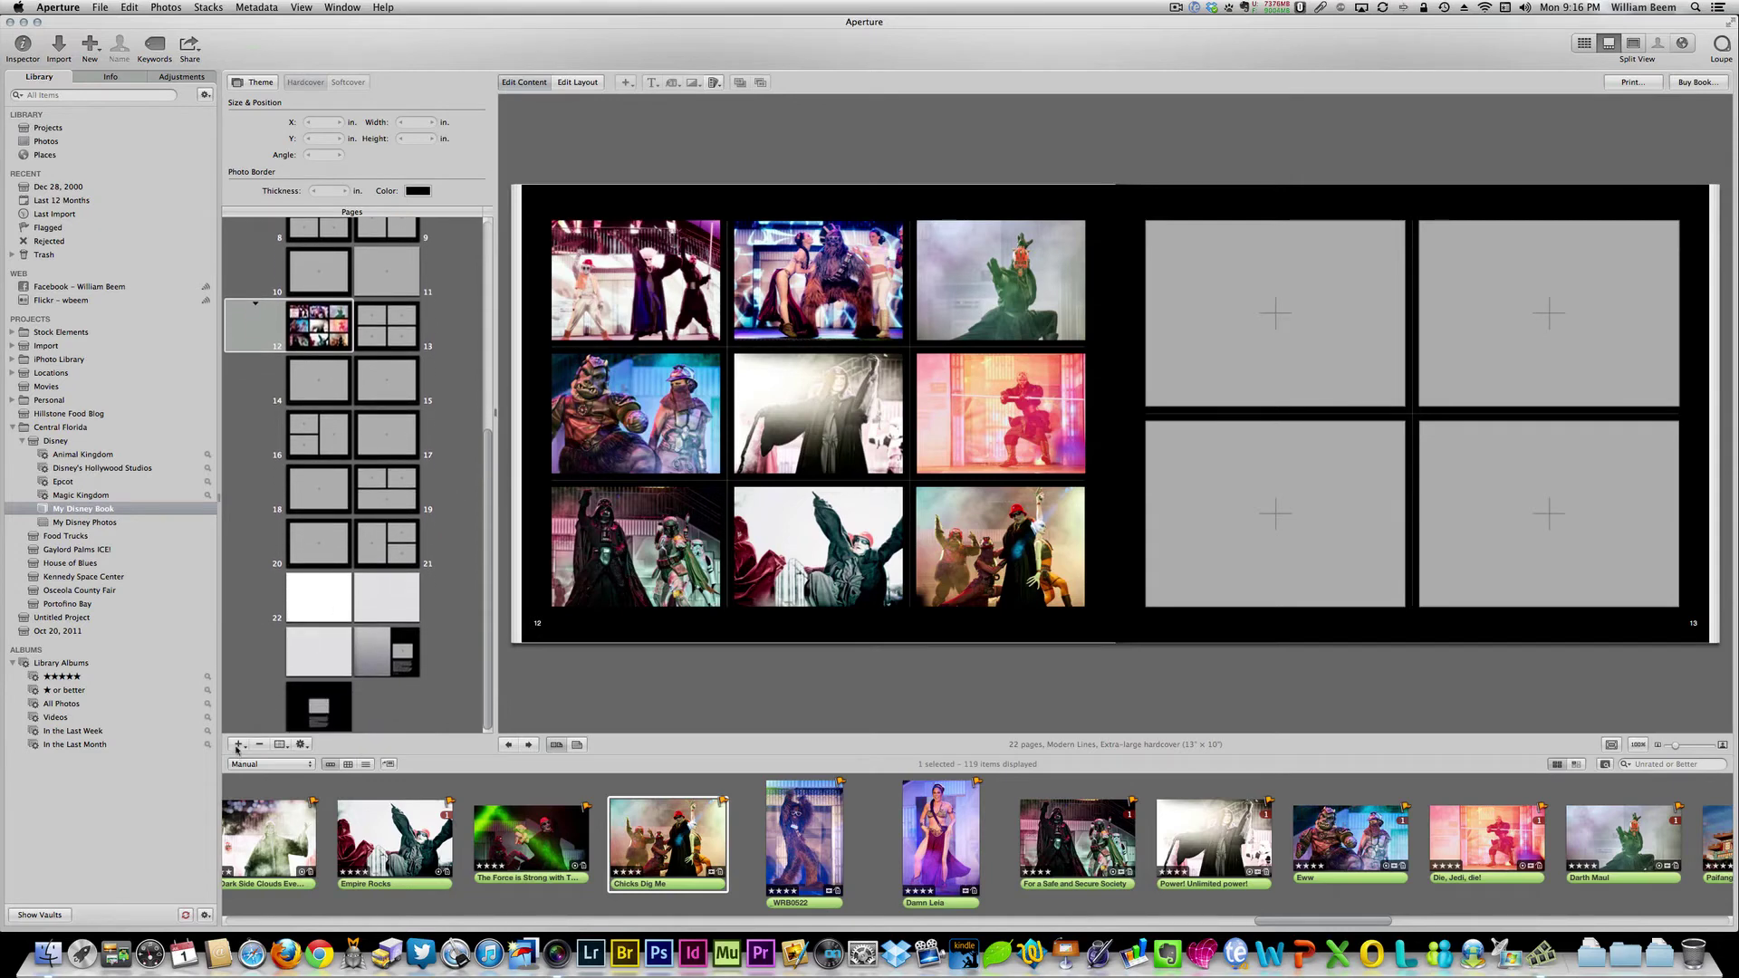
- Open the pages 20–21 spread, browse the Pages gear menu without choosing anything, then scroll up
{"action": "left_click", "coordinate": [322, 548]}
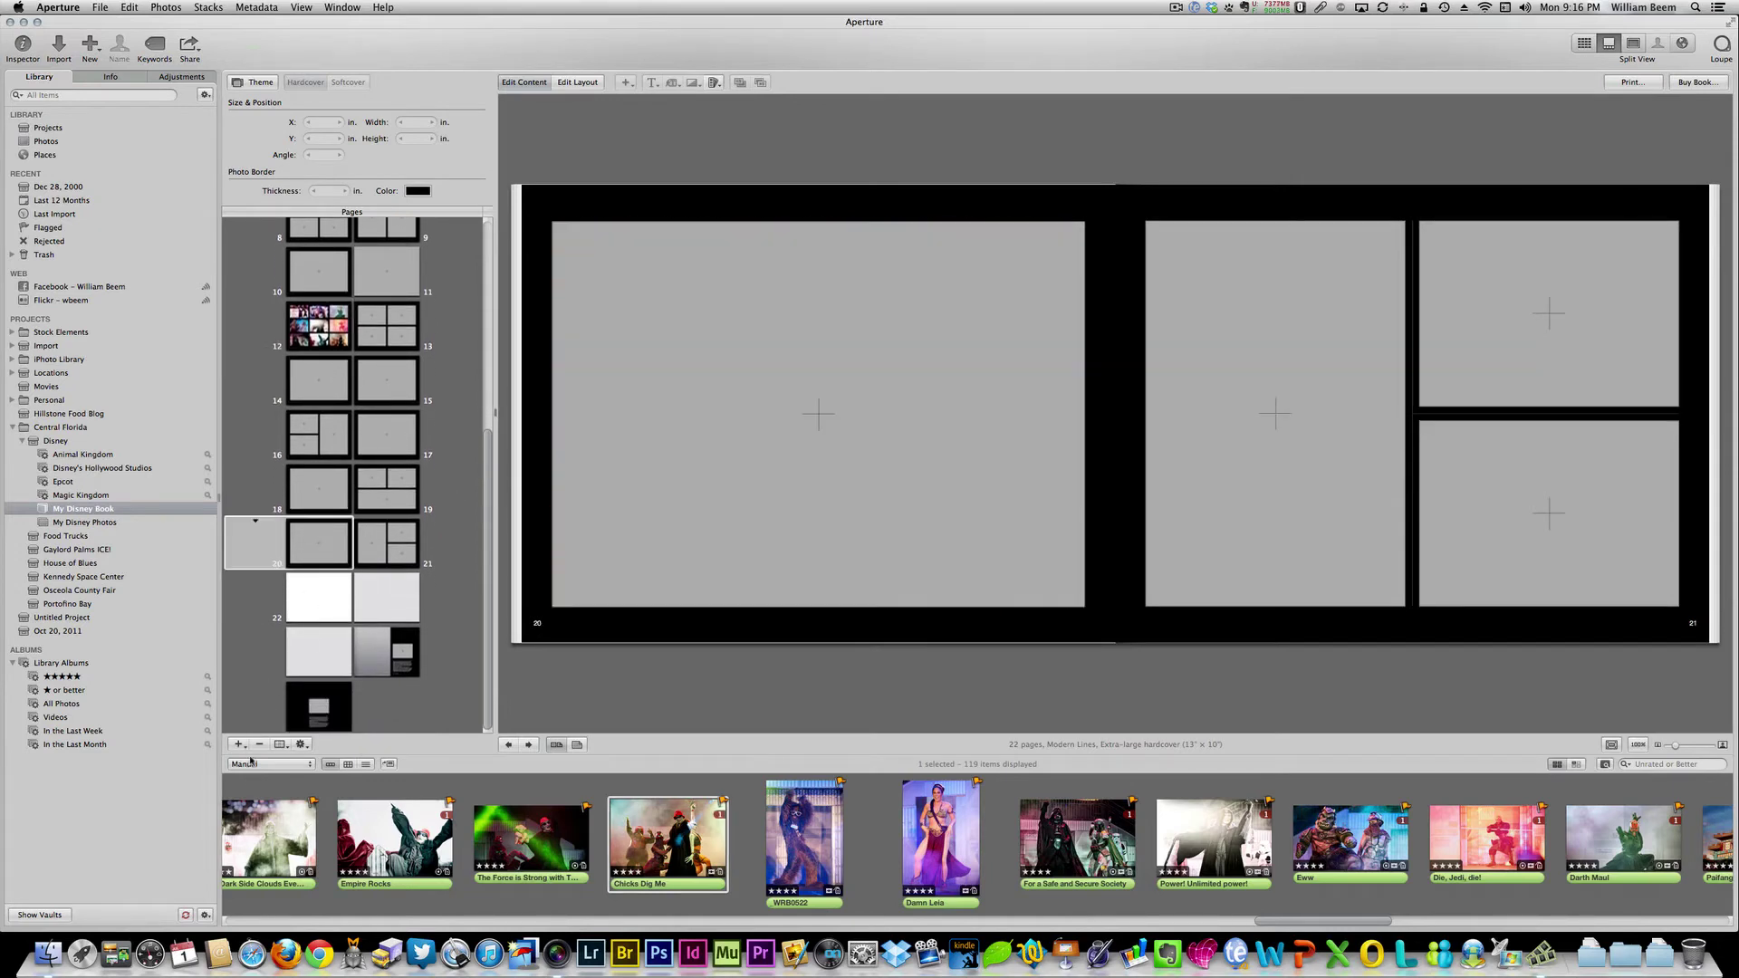
{"action": "left_click", "coordinate": [302, 744]}
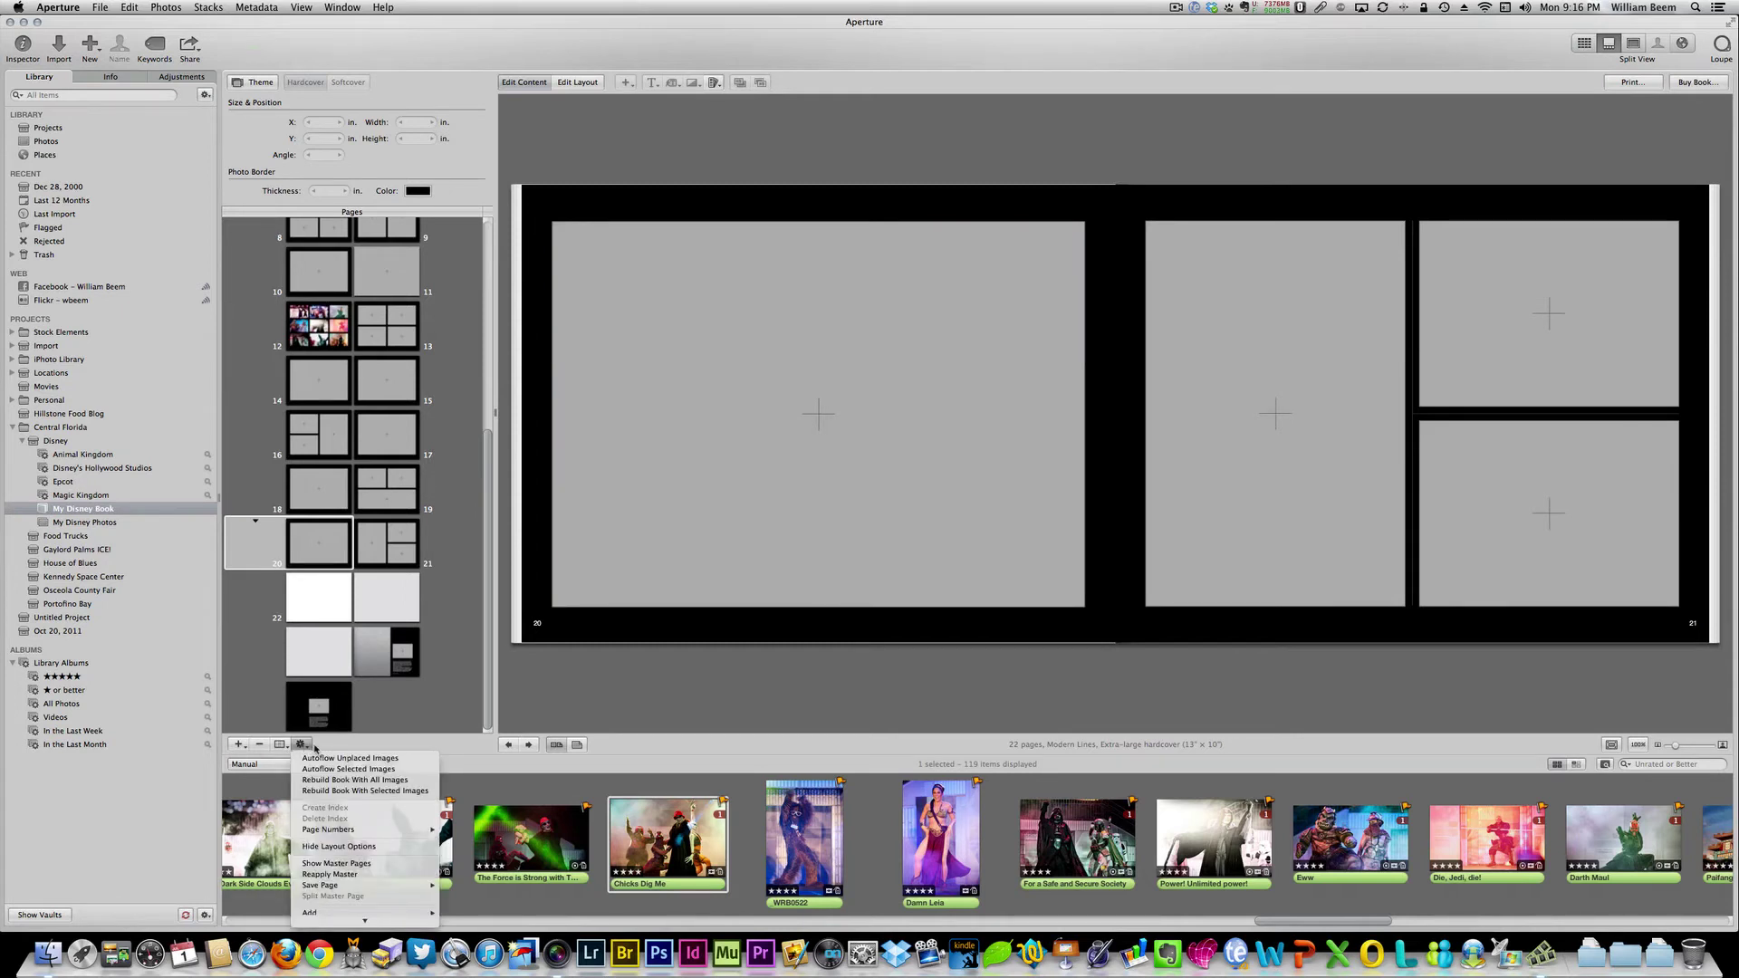
{"action": "mouse_move", "coordinate": [365, 917]}
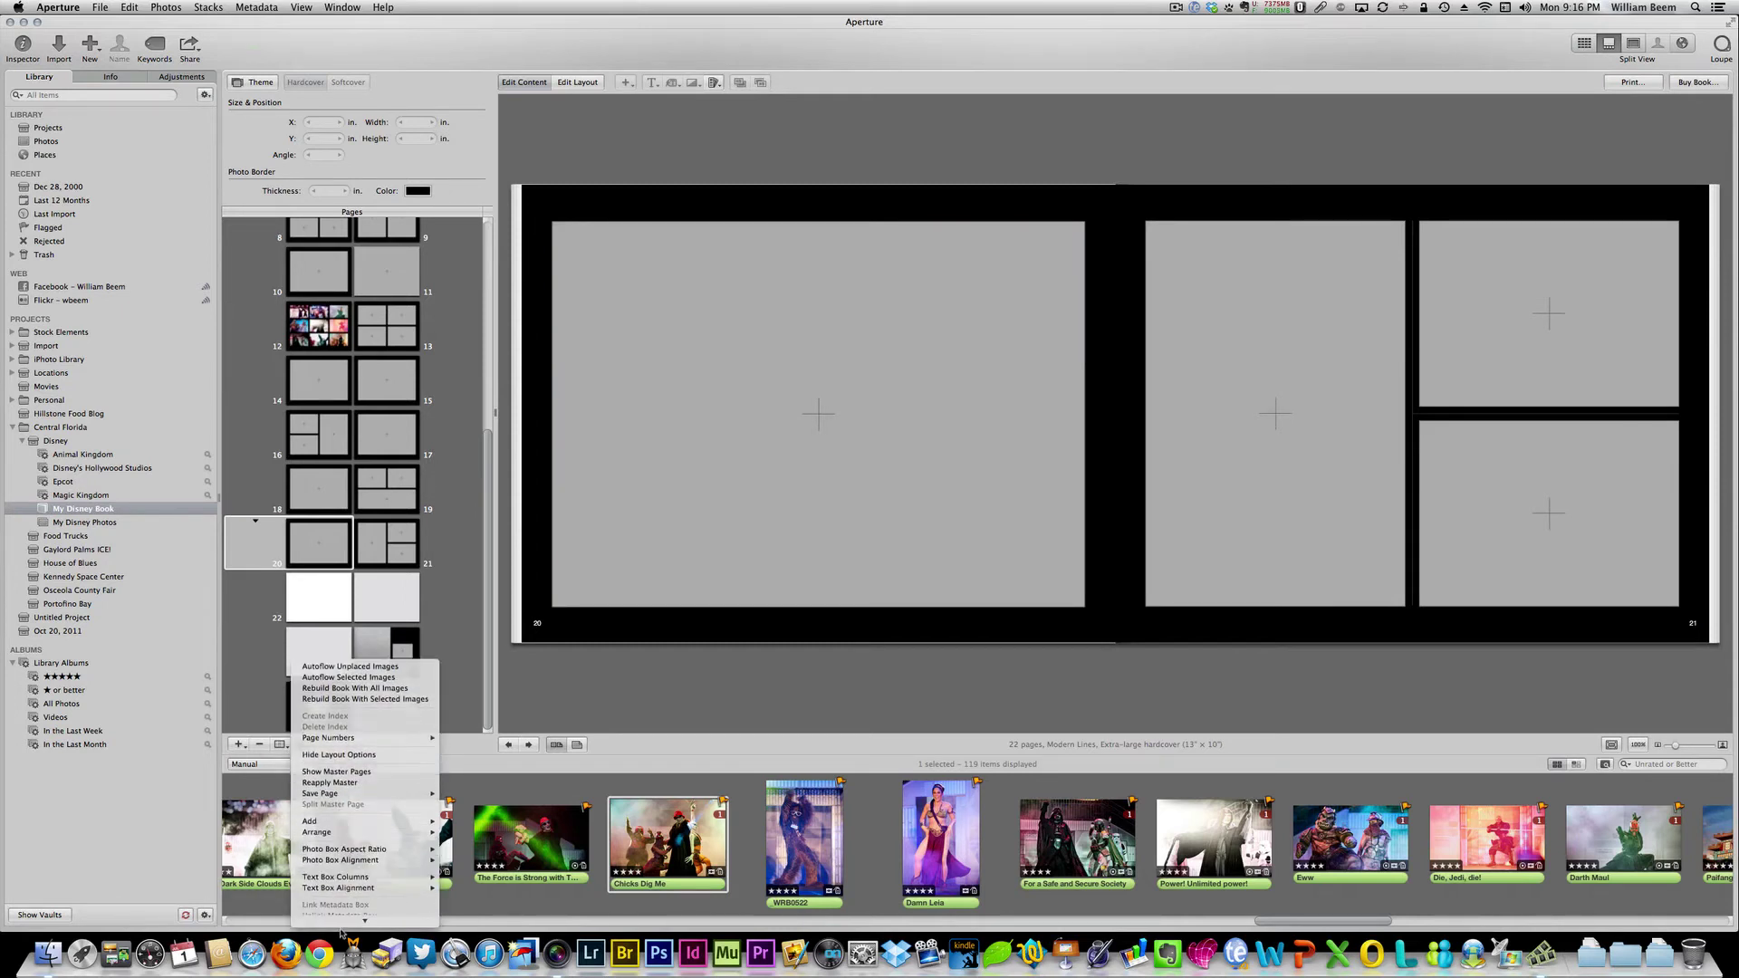
{"action": "mouse_move", "coordinate": [358, 787]}
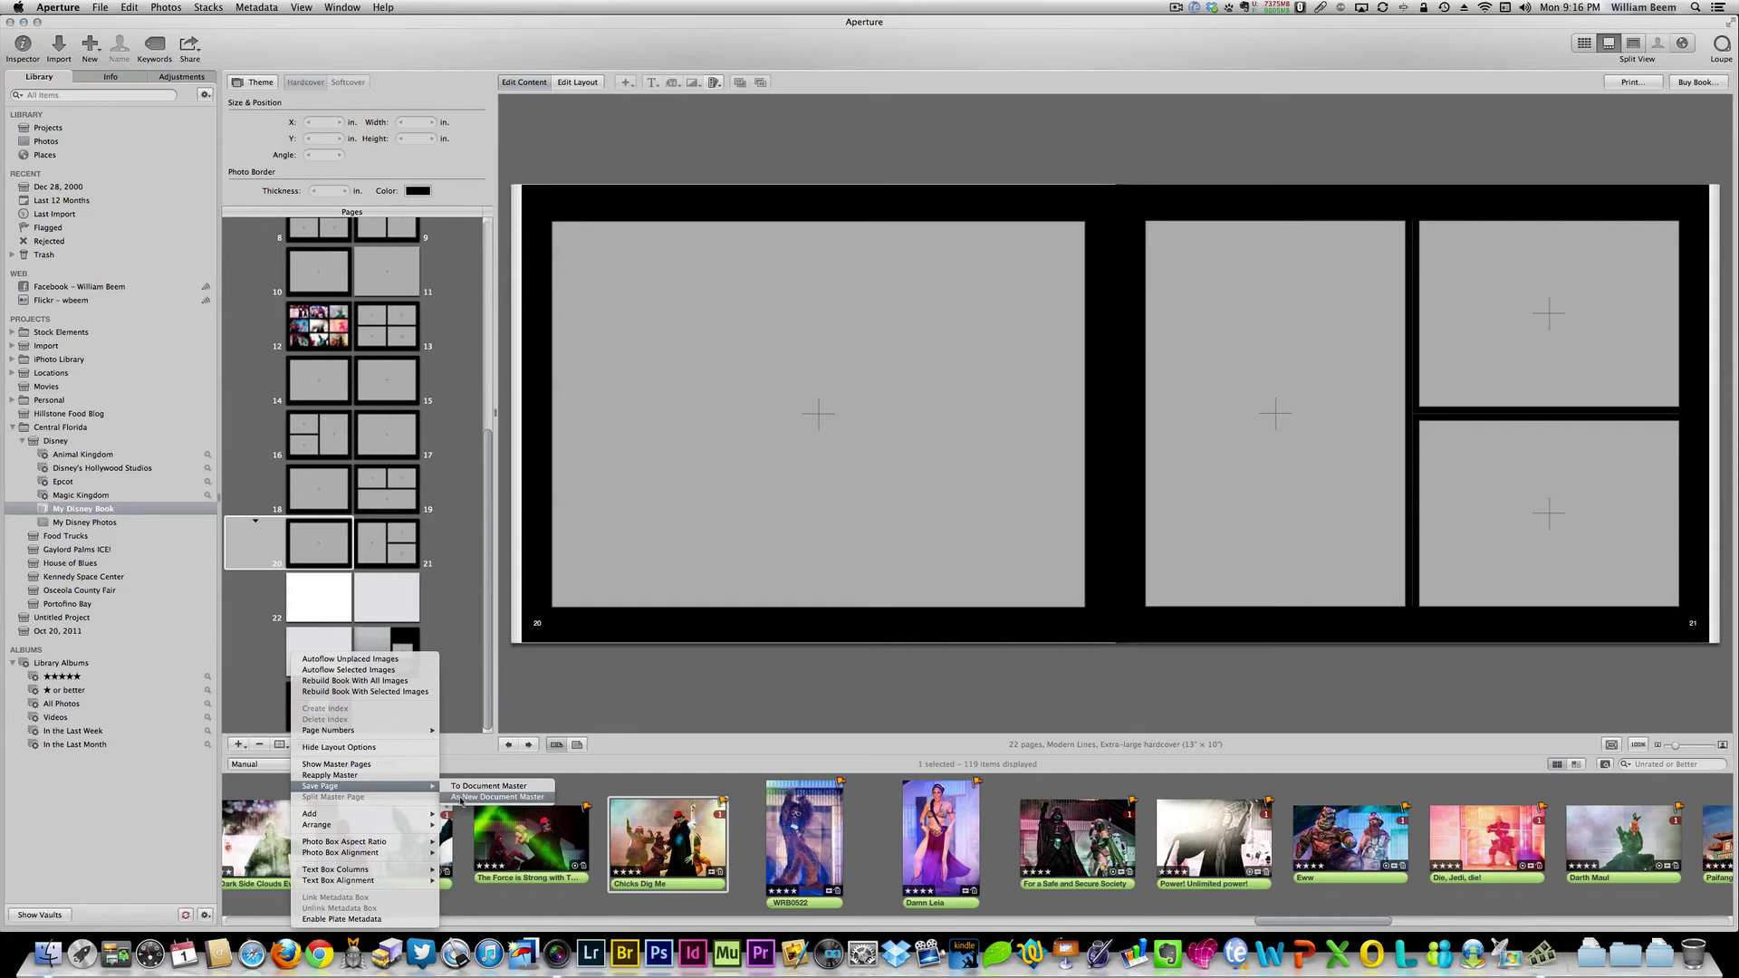
{"action": "mouse_move", "coordinate": [380, 875]}
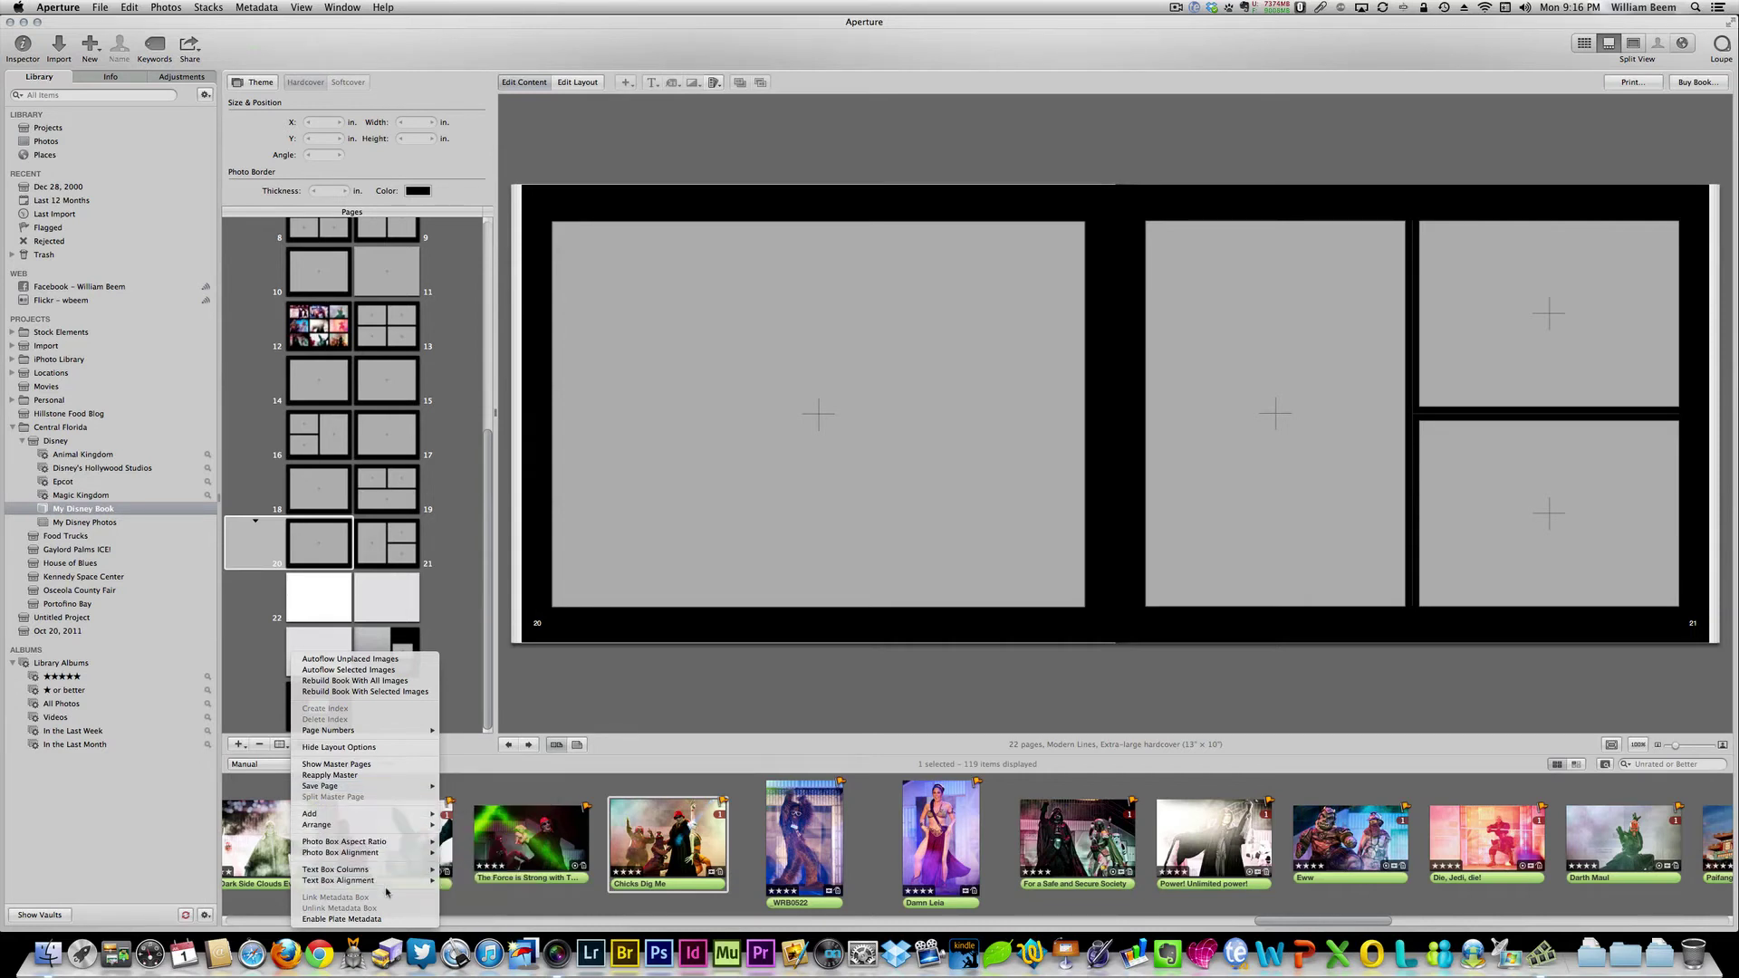
{"action": "left_click", "coordinate": [489, 570]}
{"action": "left_click_drag", "start_coordinate": [487, 528], "coordinate": [490, 282]}
- Drop Chicks Dig Me into the cover photo box and replace 'Title Here' with 'My Disney Book'
{"action": "left_click", "coordinate": [384, 251]}
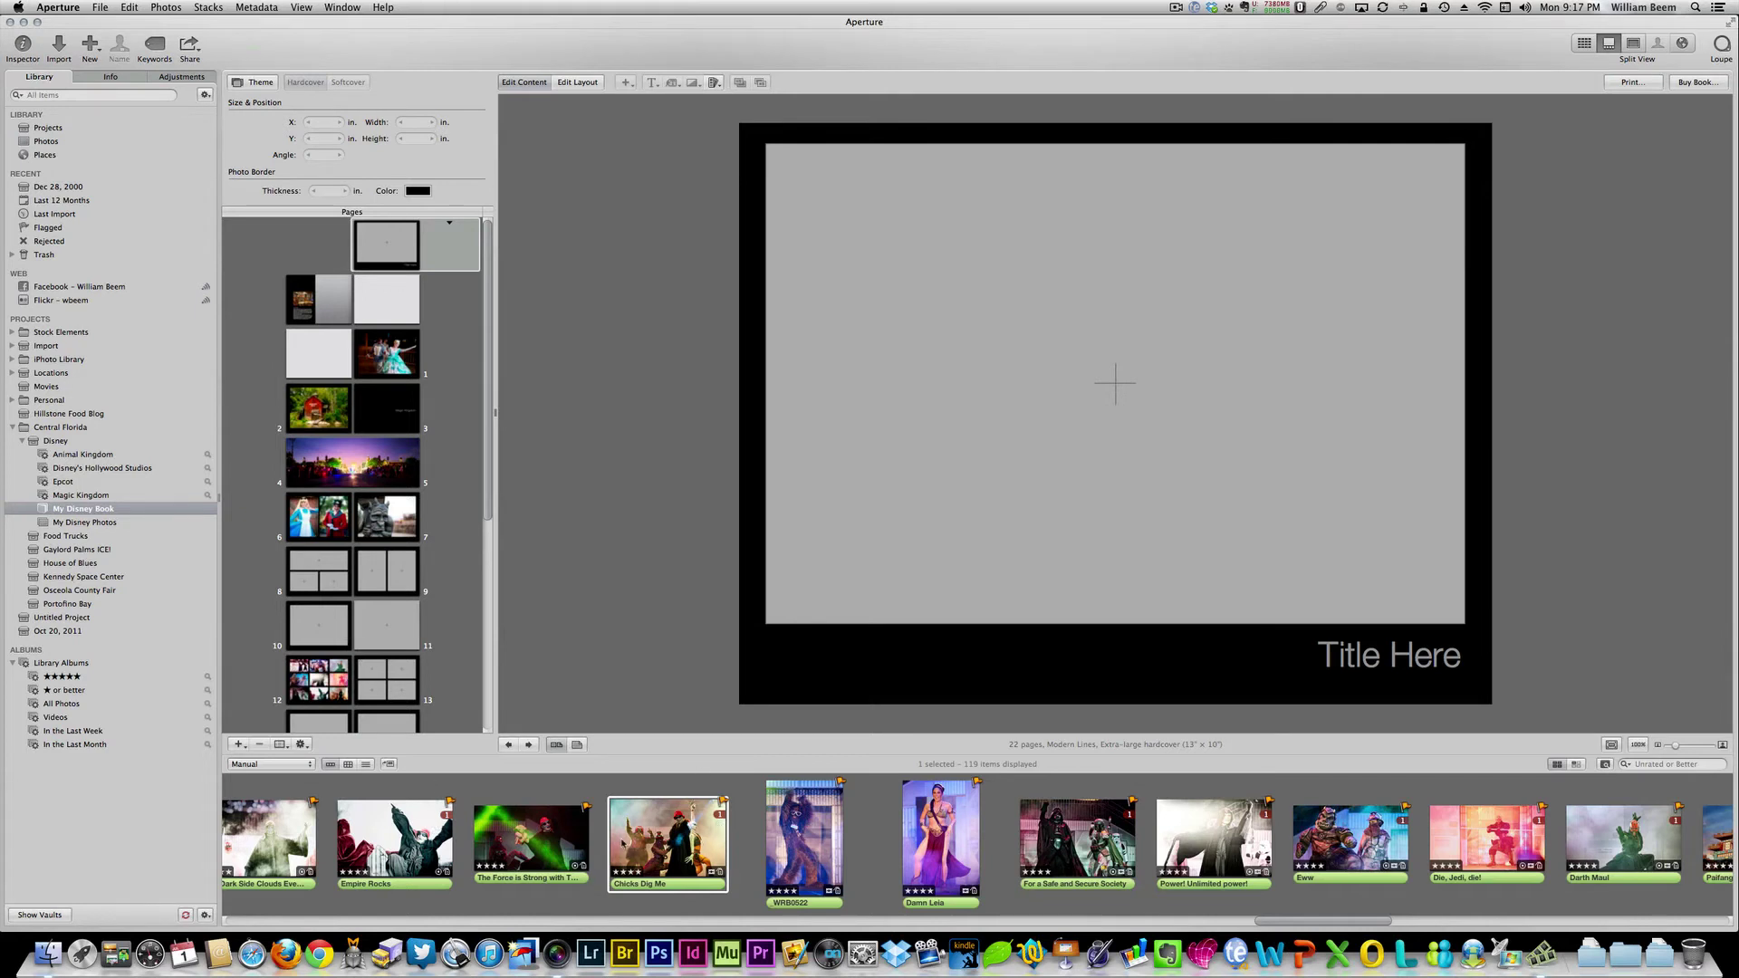
{"action": "left_click_drag", "start_coordinate": [651, 852], "coordinate": [1098, 456]}
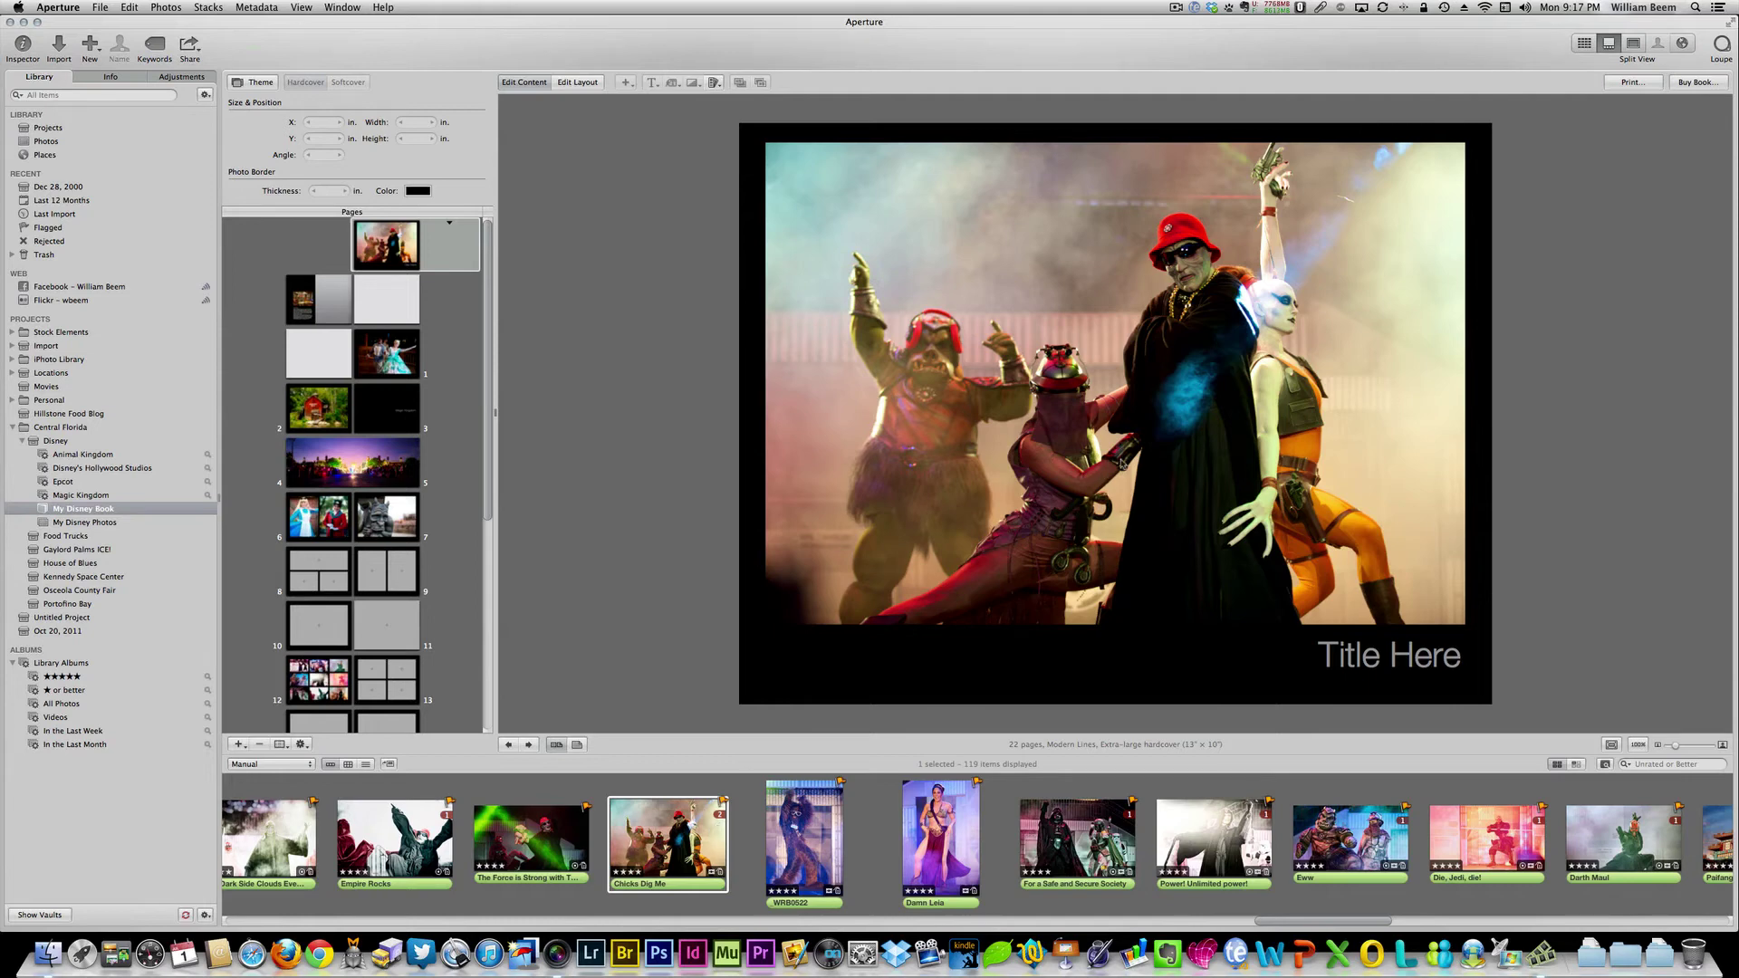
{"action": "left_click", "coordinate": [1276, 652]}
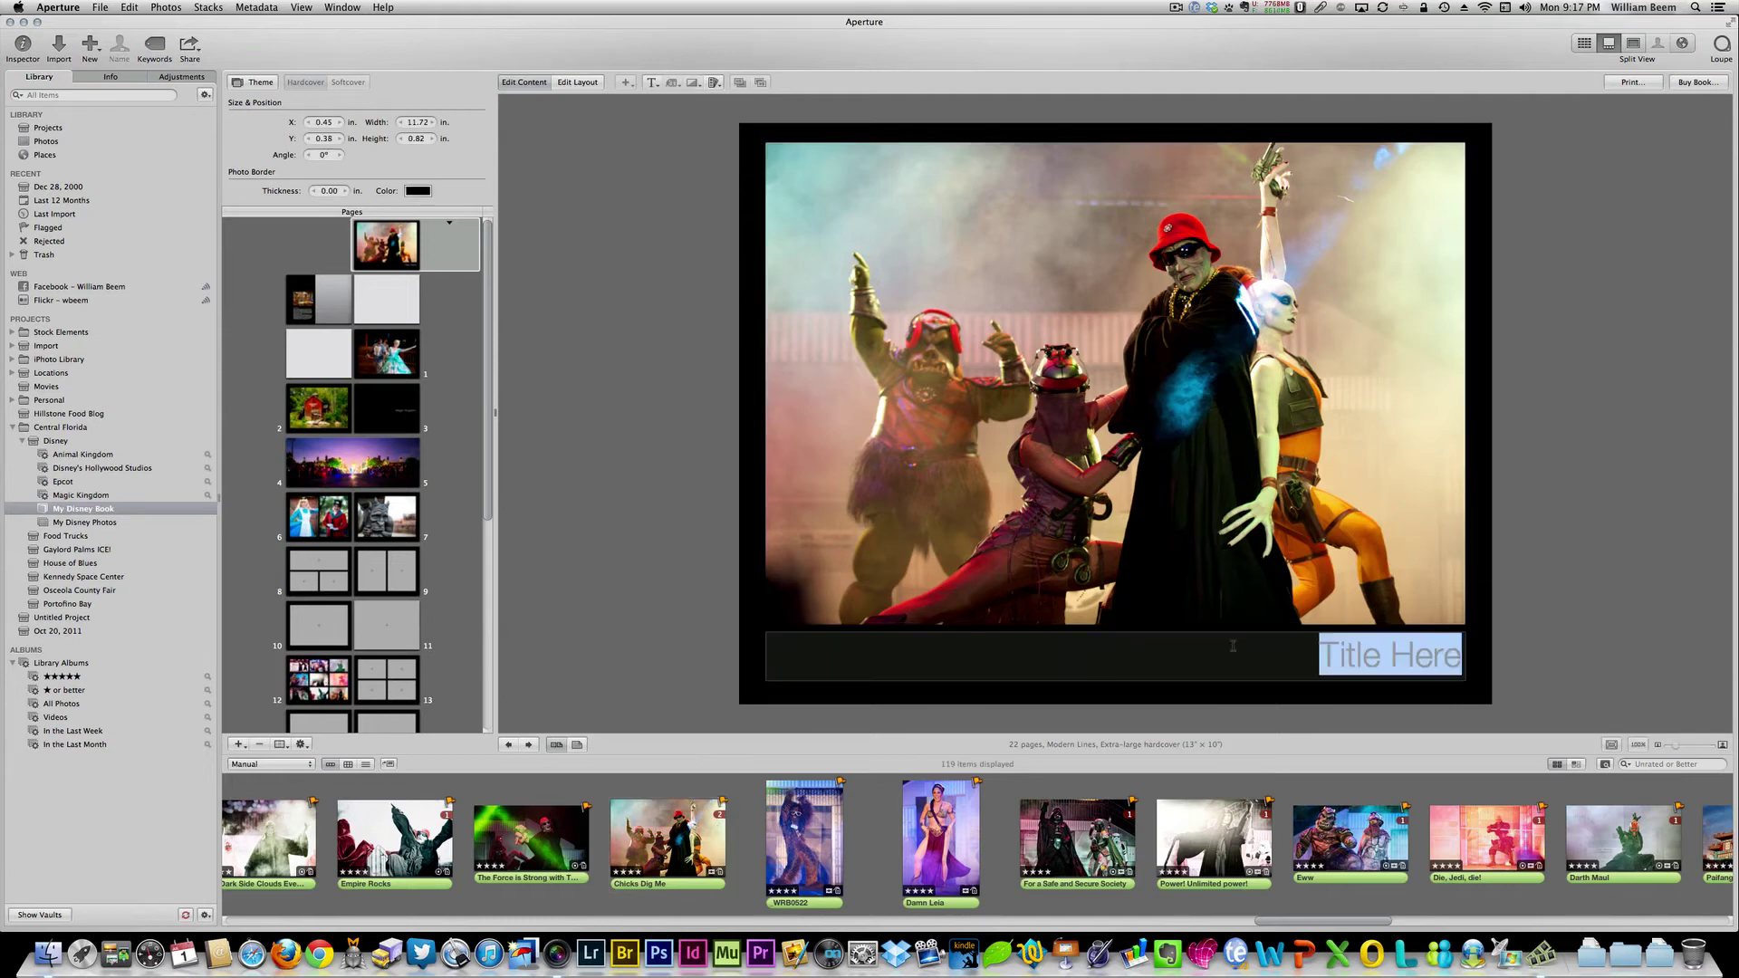
{"action": "type", "text": "M"}
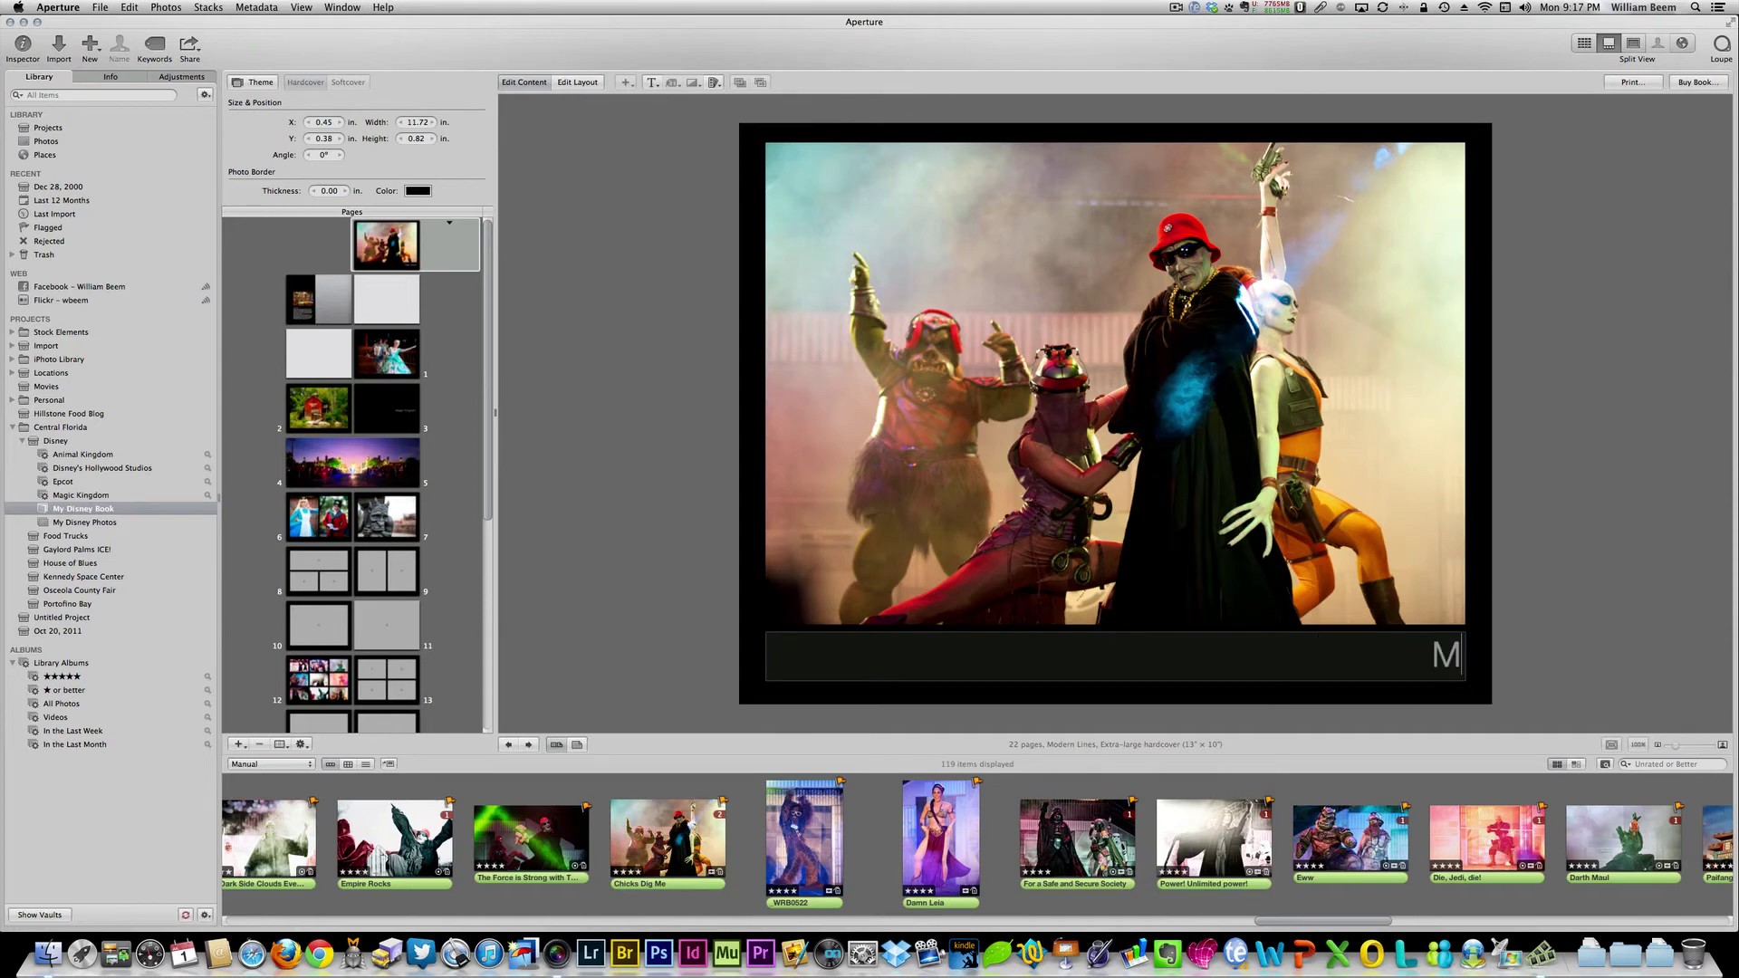
{"action": "type", "text": "y Disney Book"}
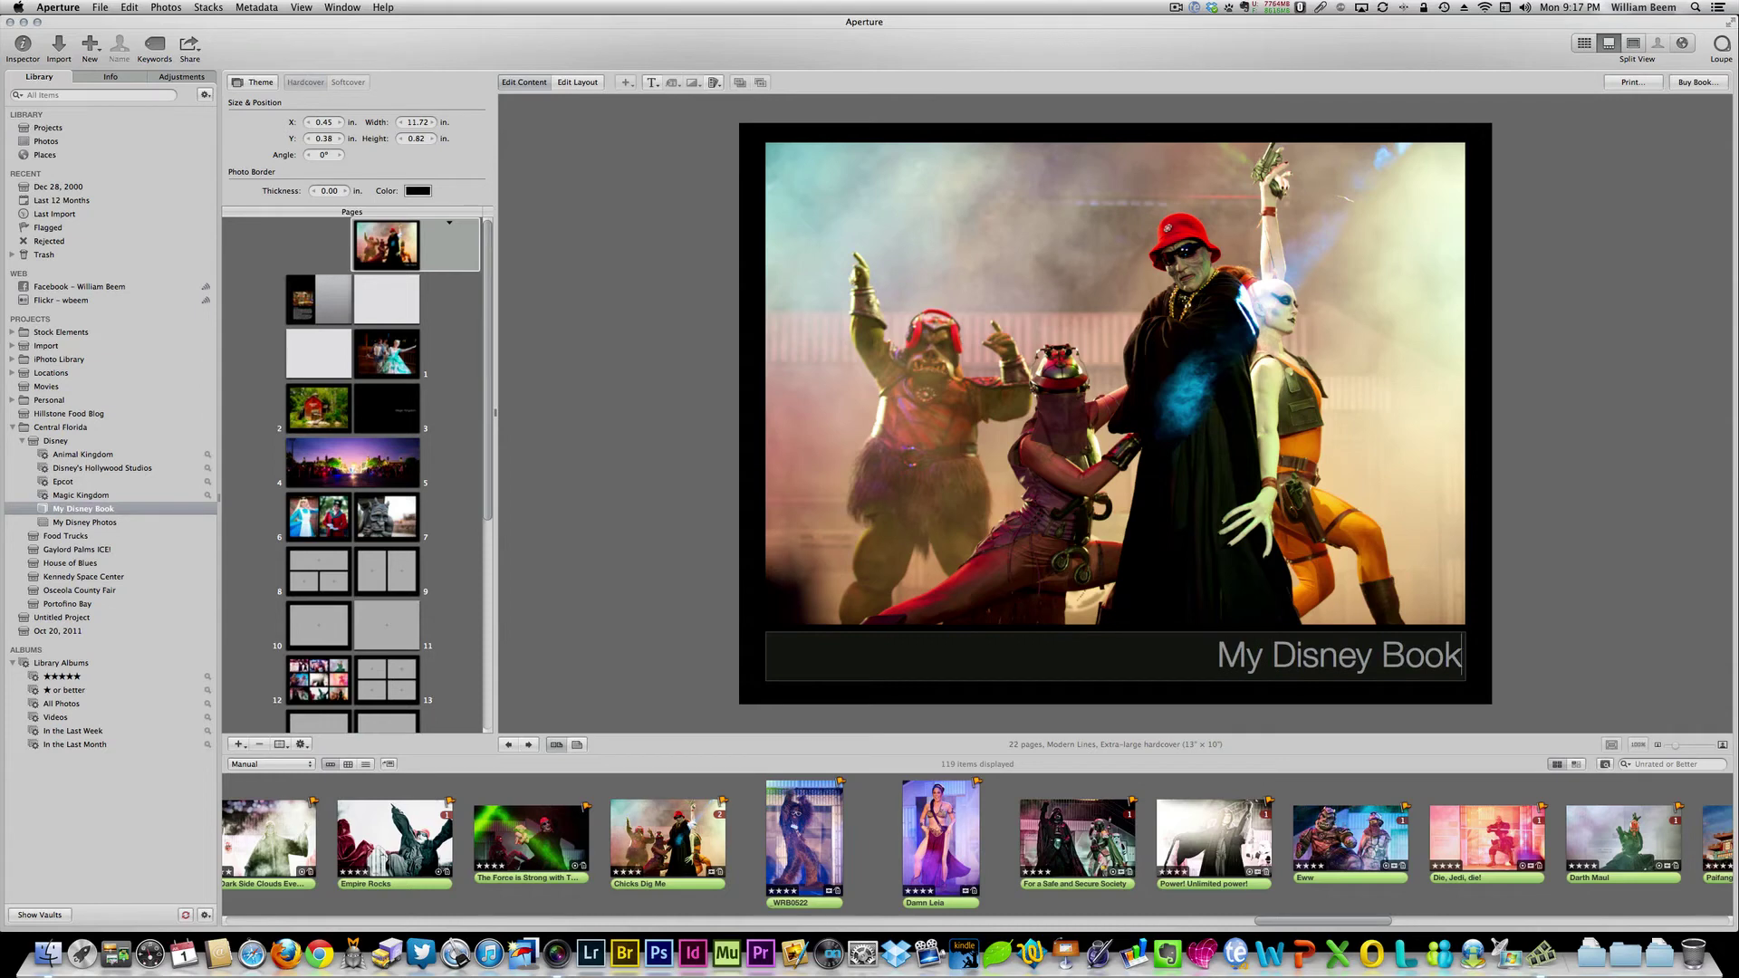
{"action": "left_click", "coordinate": [1169, 656]}
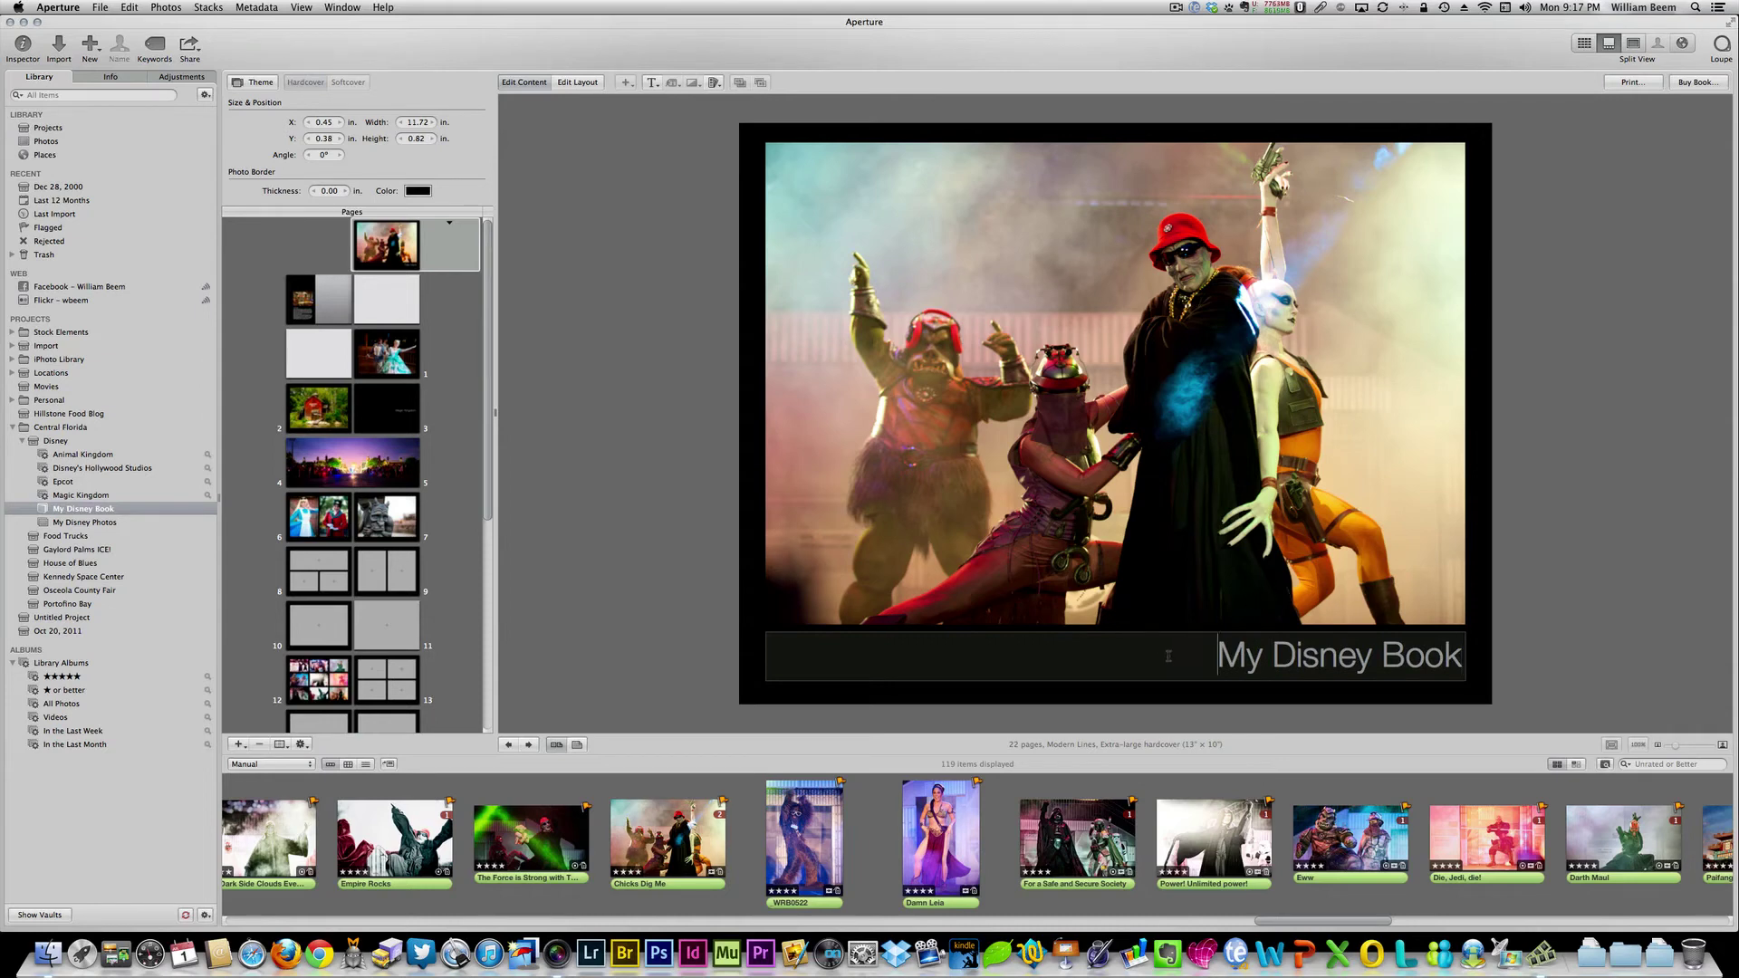
{"action": "left_click", "coordinate": [1270, 664]}
{"action": "left_click", "coordinate": [1445, 655]}
{"action": "left_click", "coordinate": [1202, 686]}
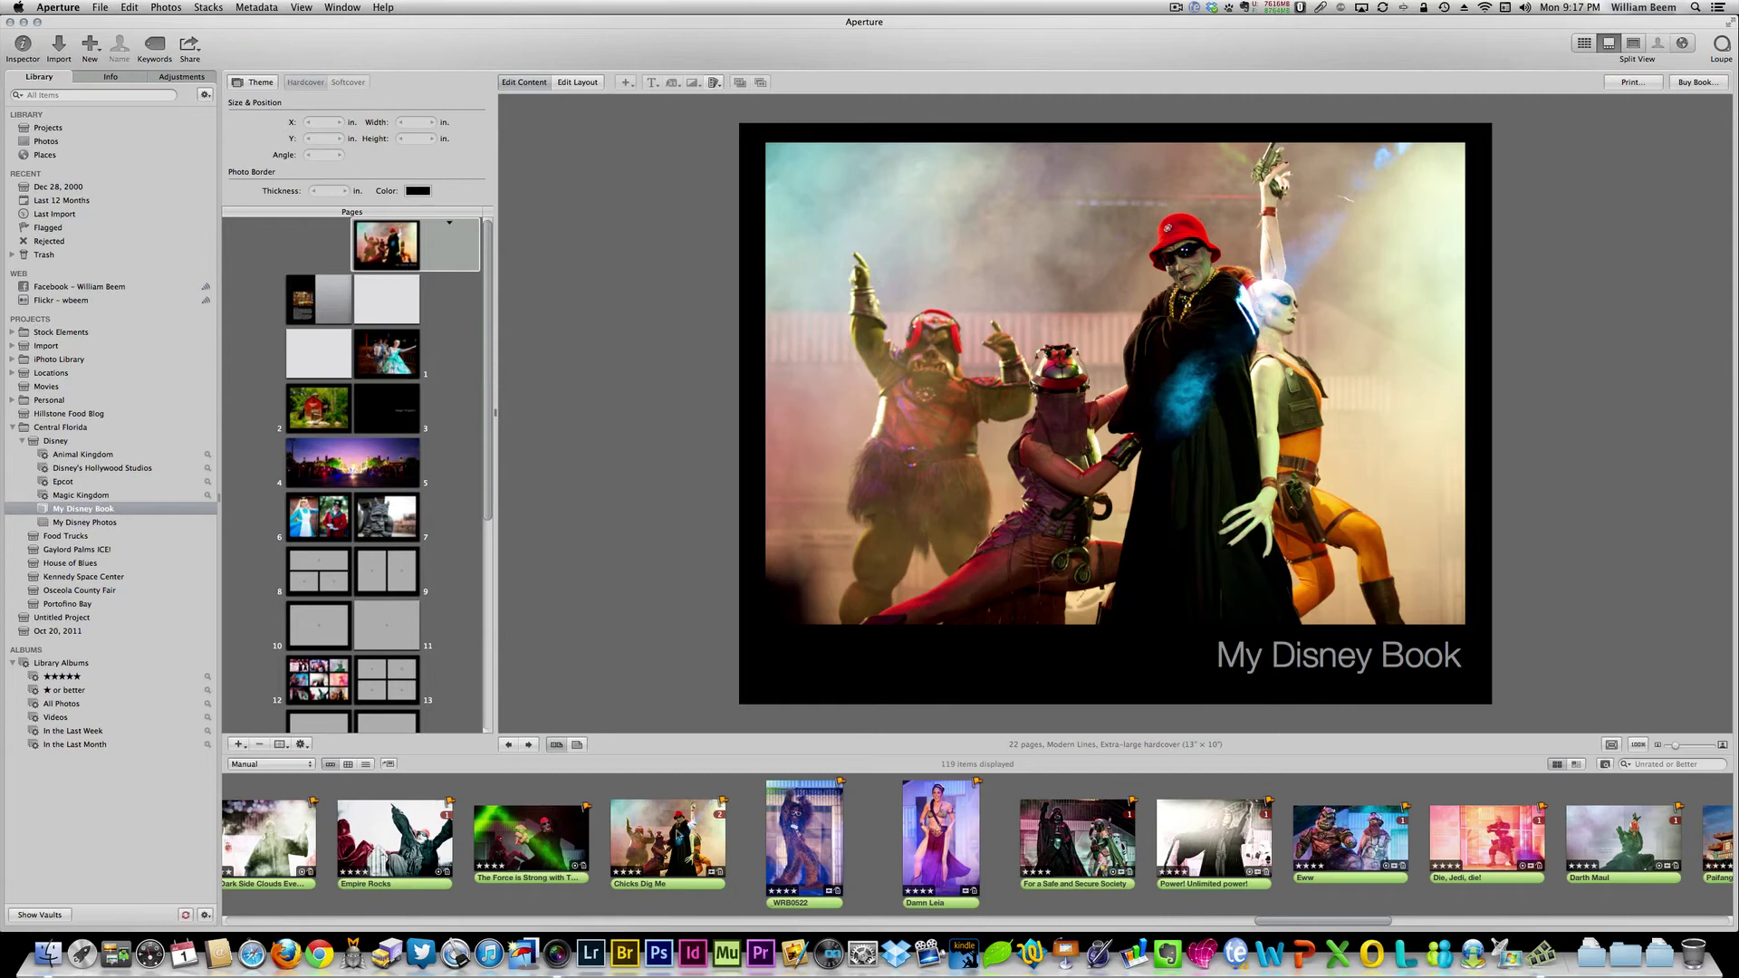
- Bring up the empty pages 8–9 spread, leaving page 9's layout unchanged
{"action": "scroll", "coordinate": [425, 435], "scroll_direction": "down", "scroll_amount": 5}
{"action": "left_click", "coordinate": [376, 400]}
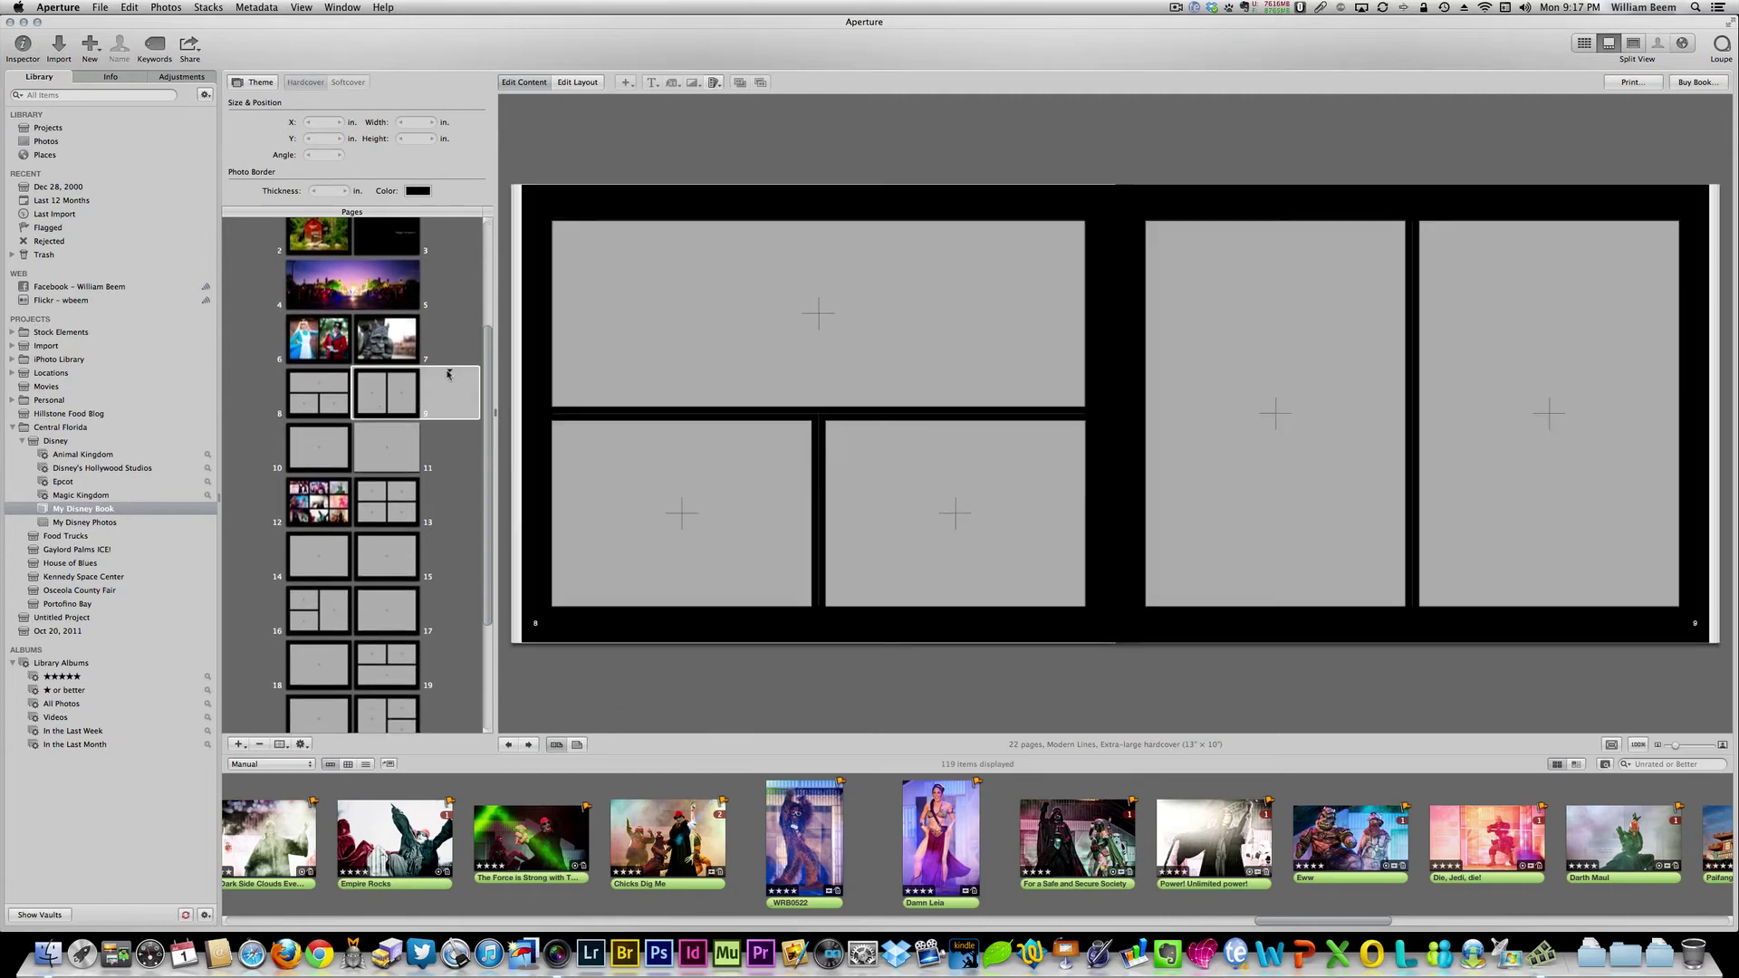
{"action": "left_click", "coordinate": [448, 372]}
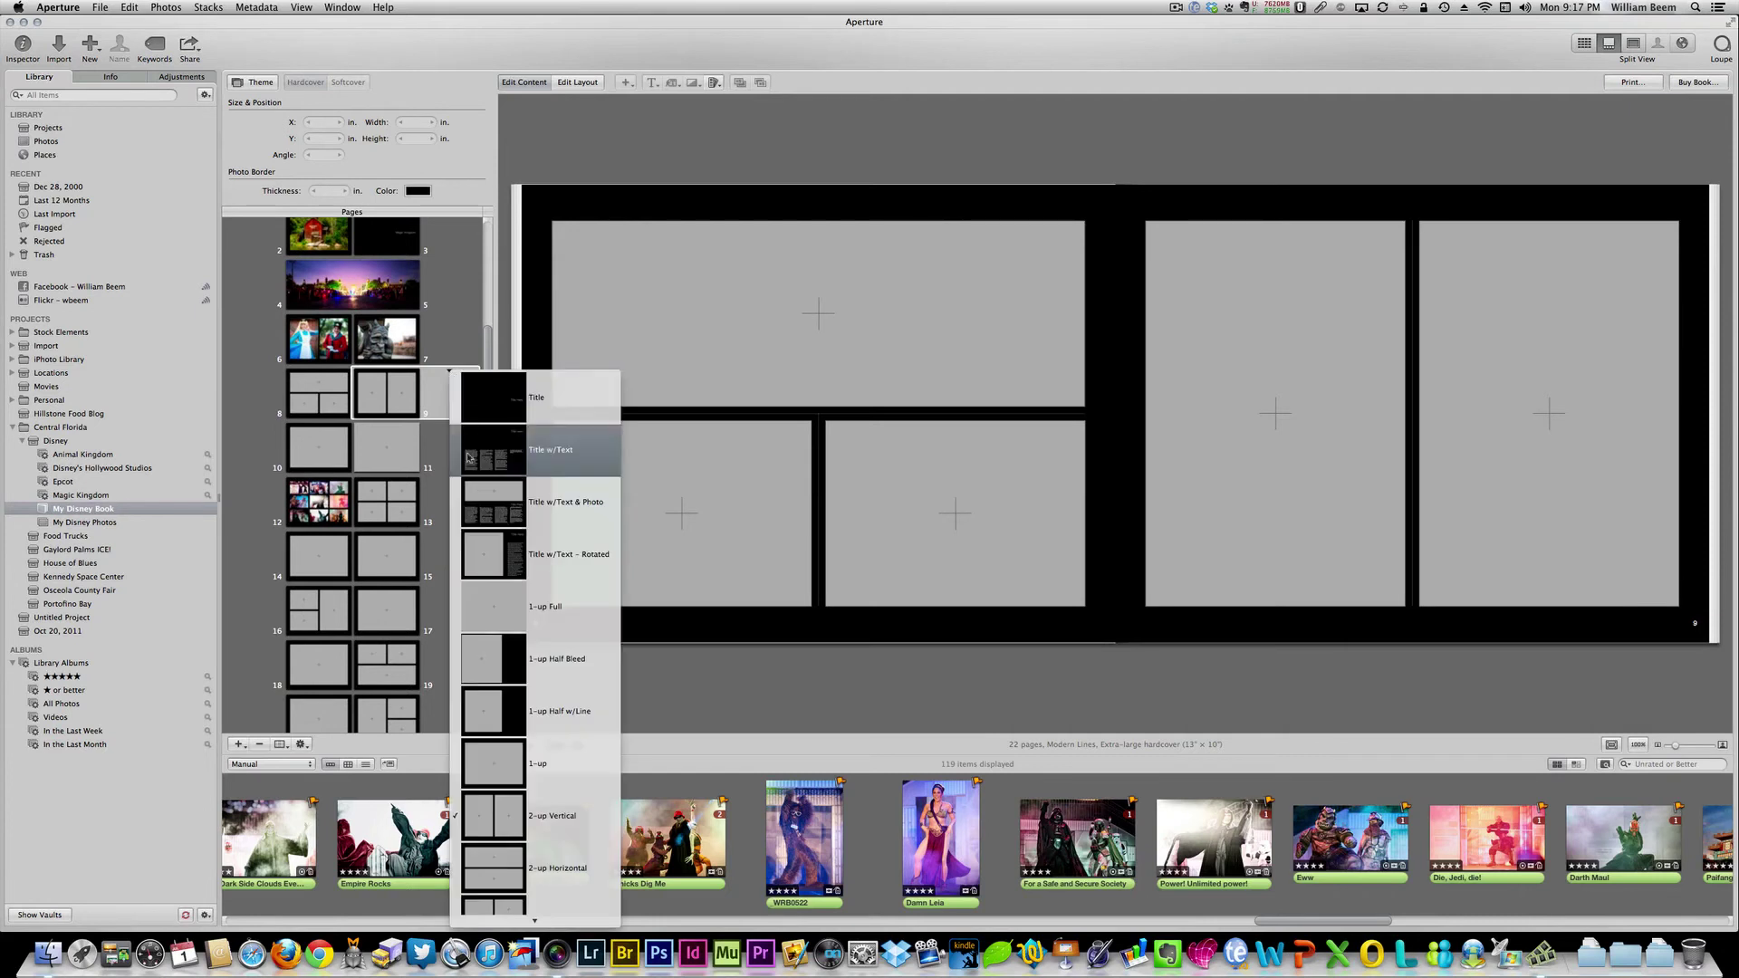
{"action": "left_click", "coordinate": [450, 357]}
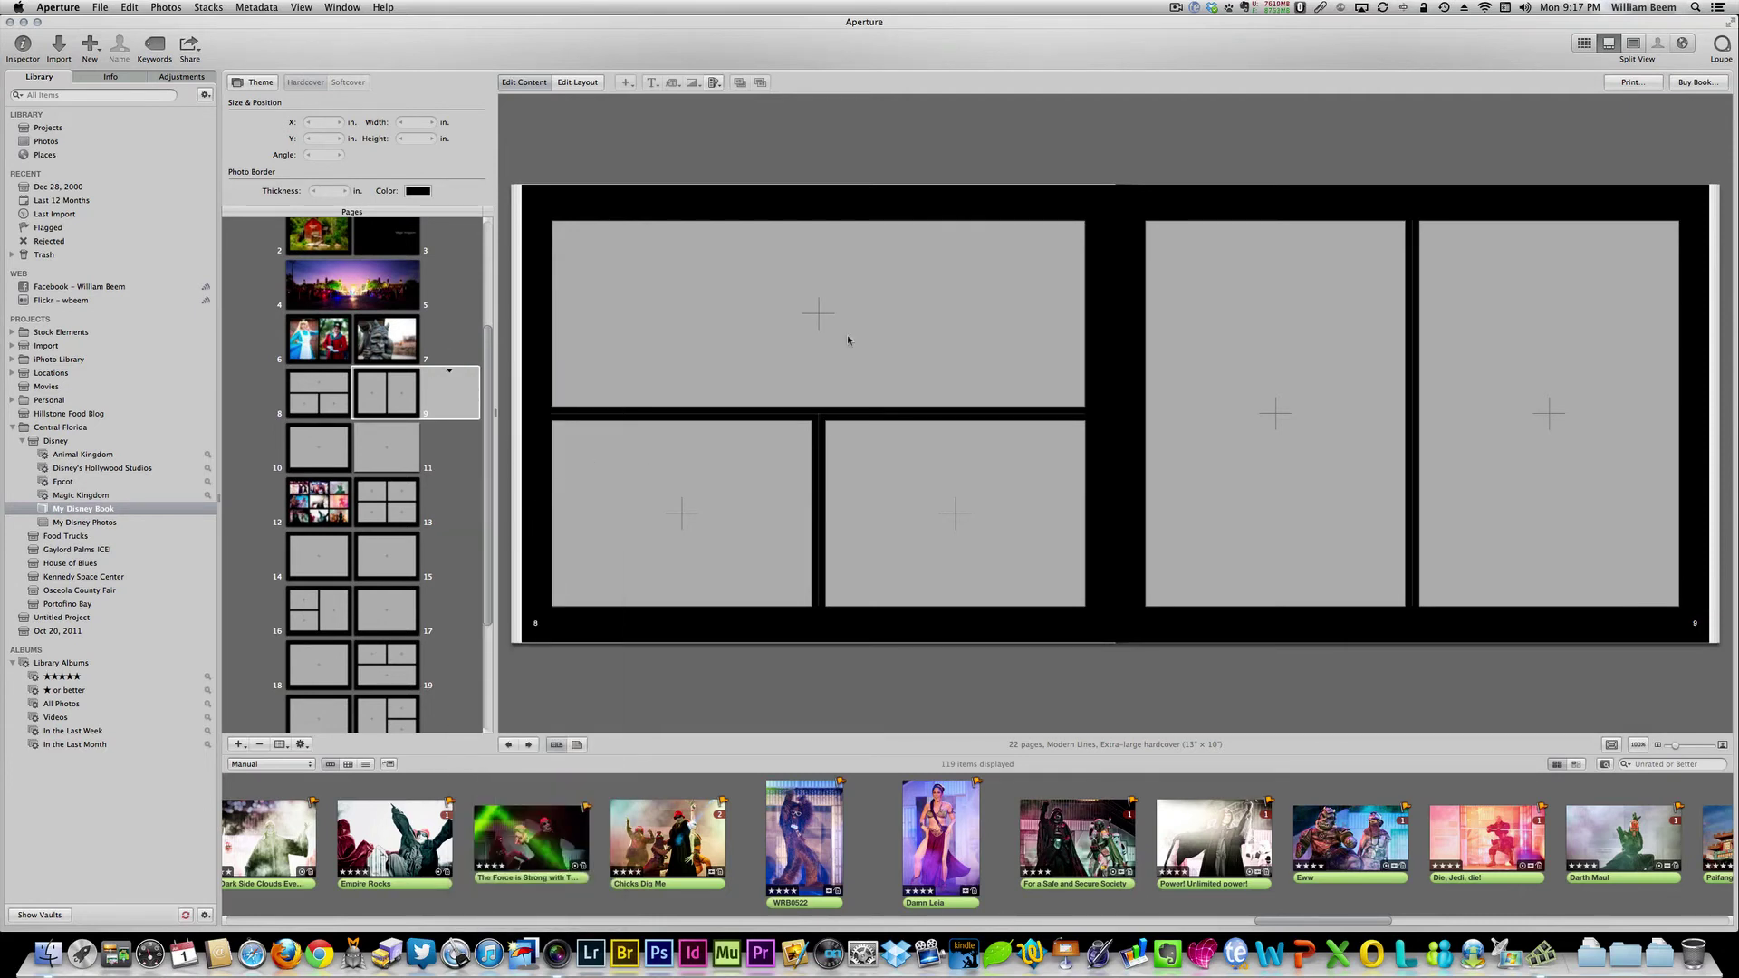
- Start Buy Book..., then cancel the warning about 4 empty text fields
{"action": "scroll", "coordinate": [476, 521], "scroll_direction": "down", "scroll_amount": 5}
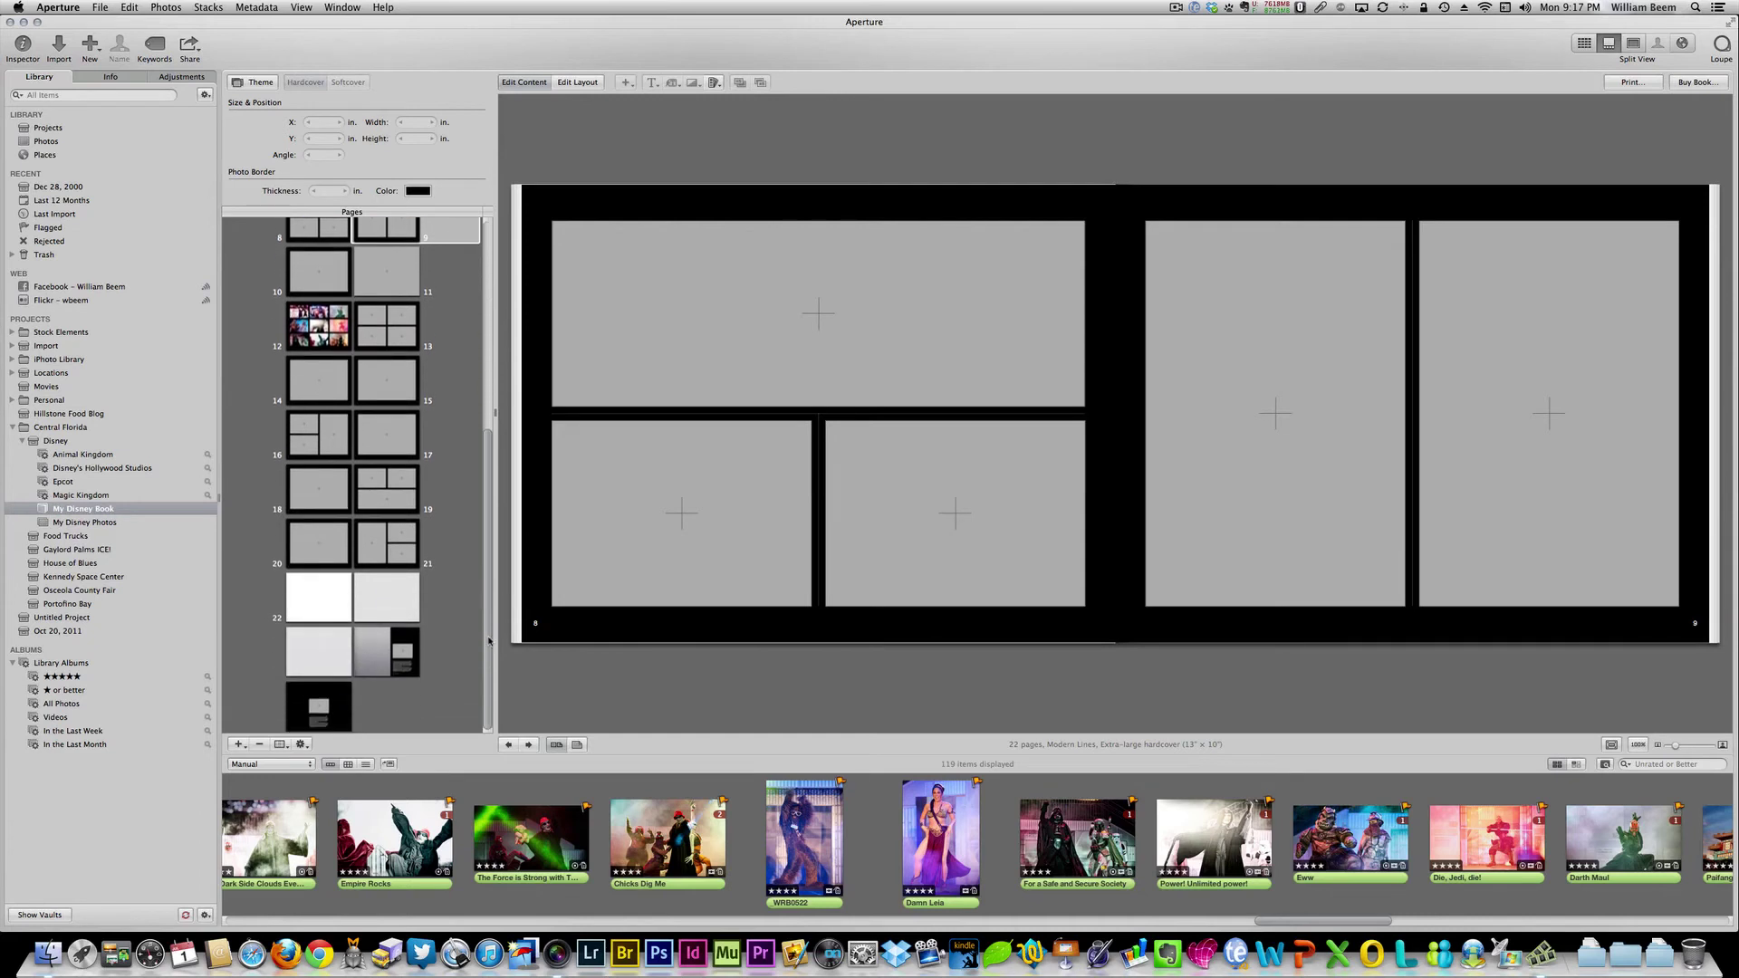
{"action": "scroll", "coordinate": [481, 582], "scroll_direction": "up", "scroll_amount": 10}
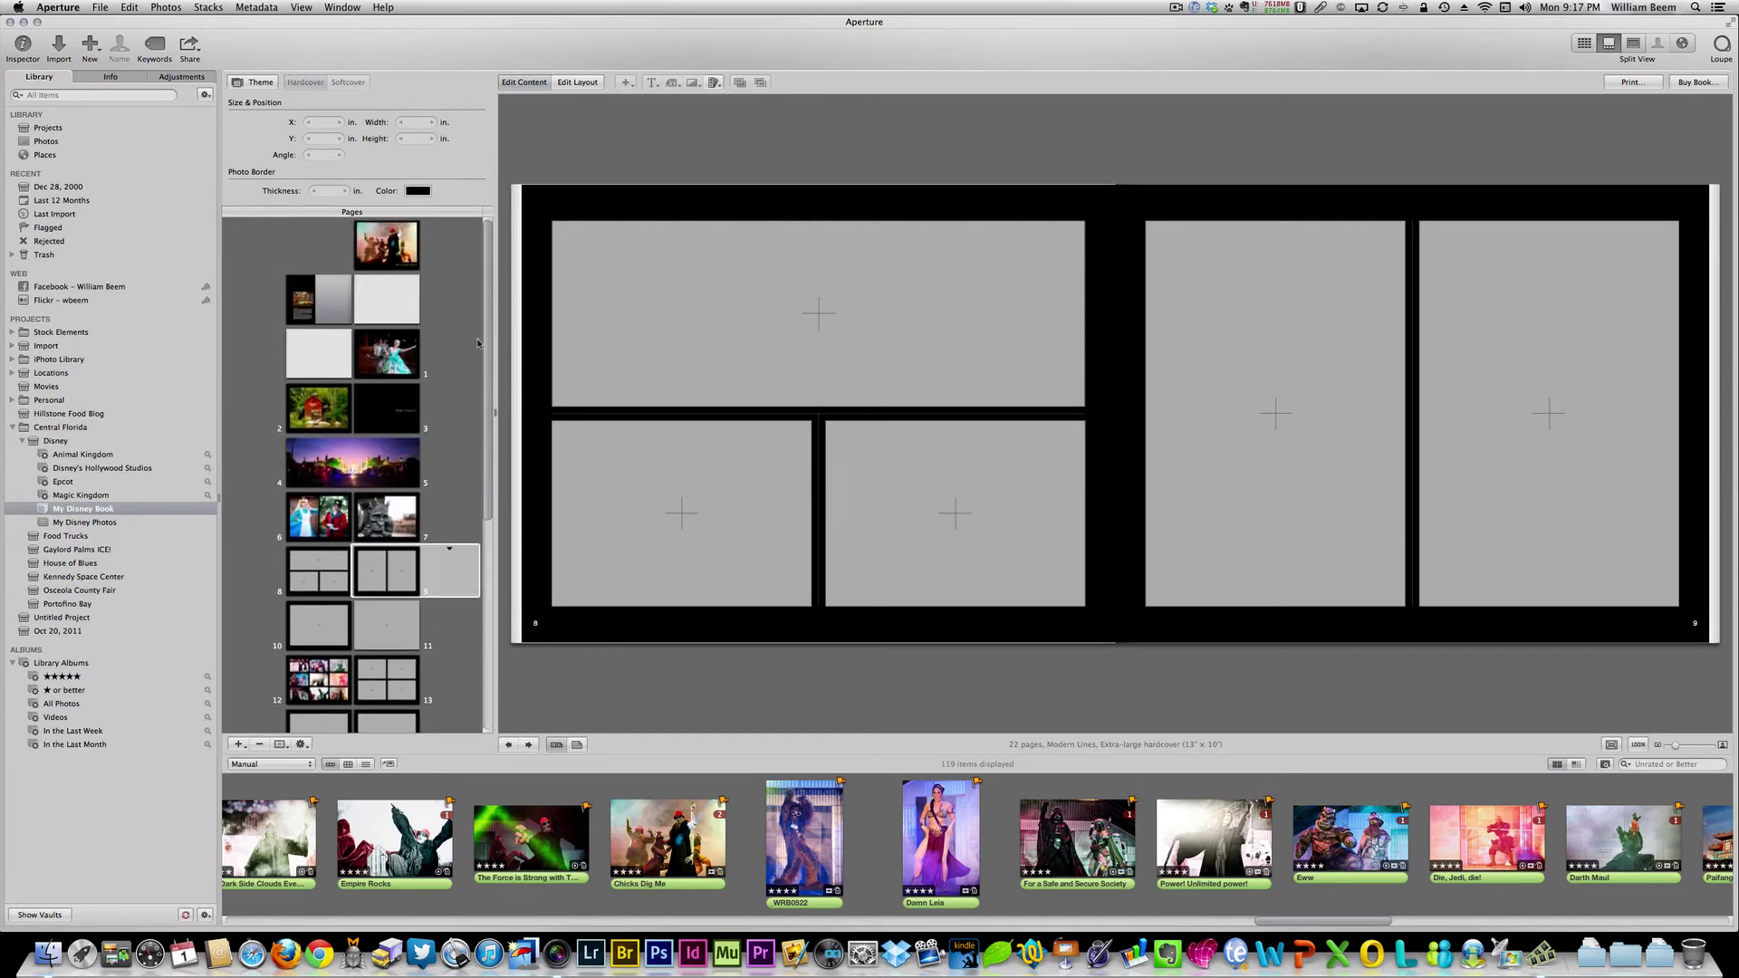
{"action": "left_click", "coordinate": [1690, 84]}
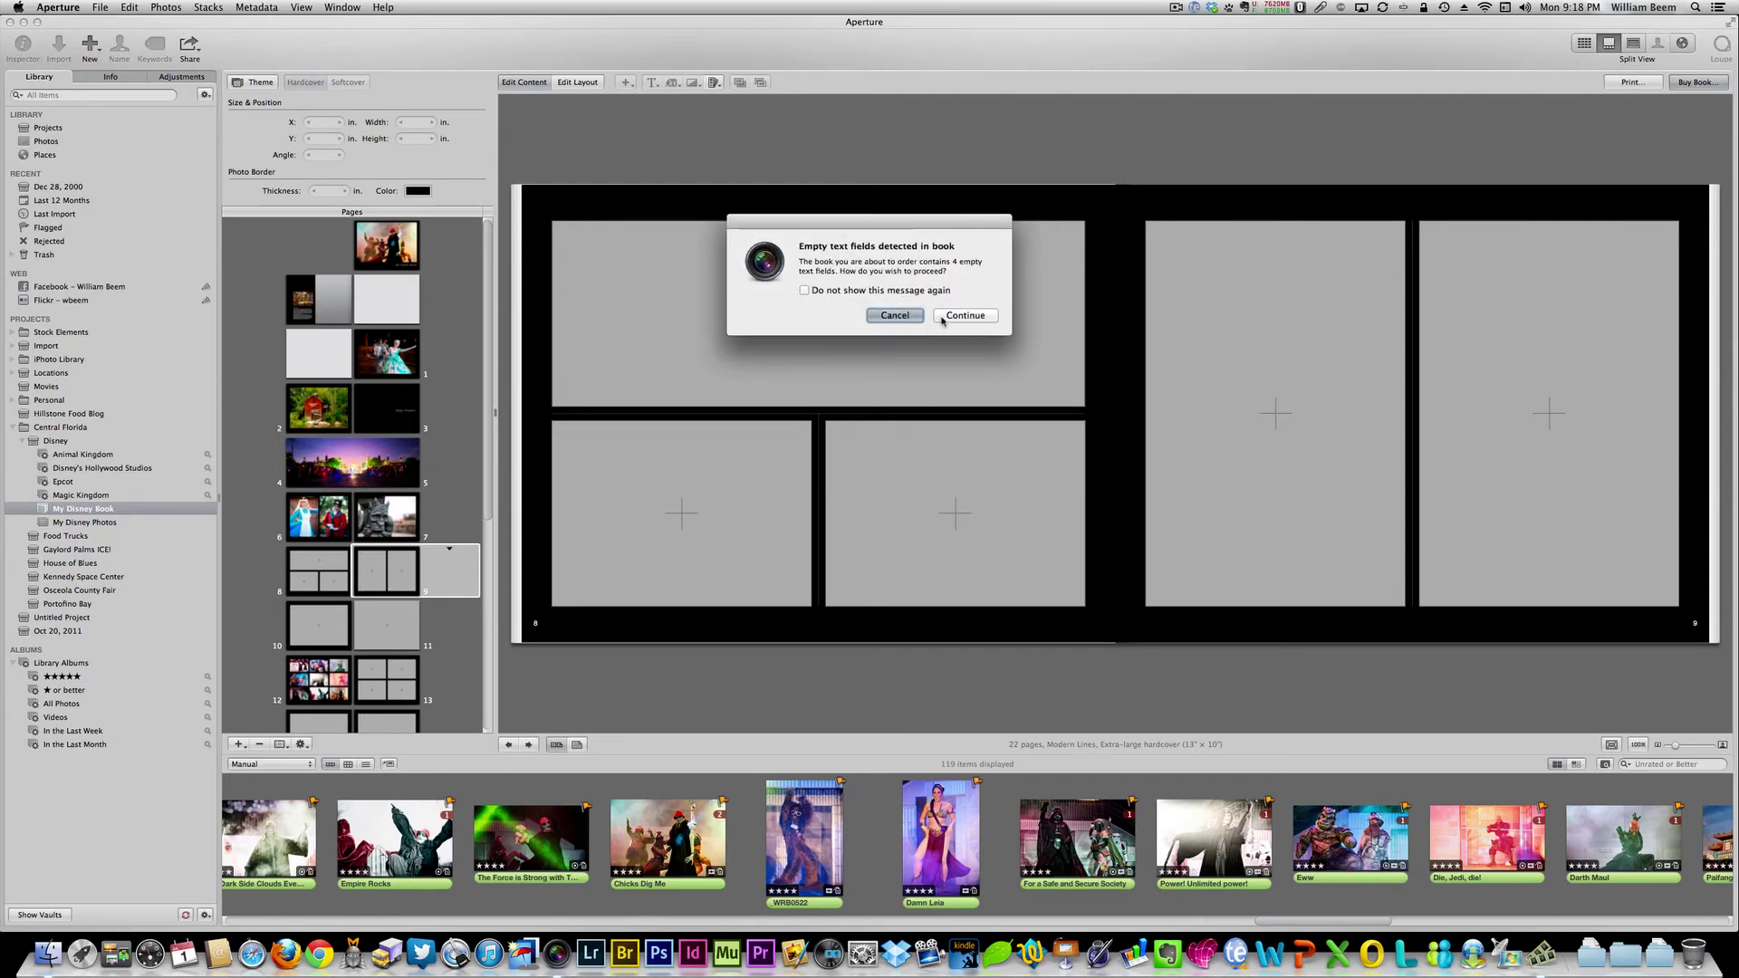
{"action": "left_click", "coordinate": [942, 317]}
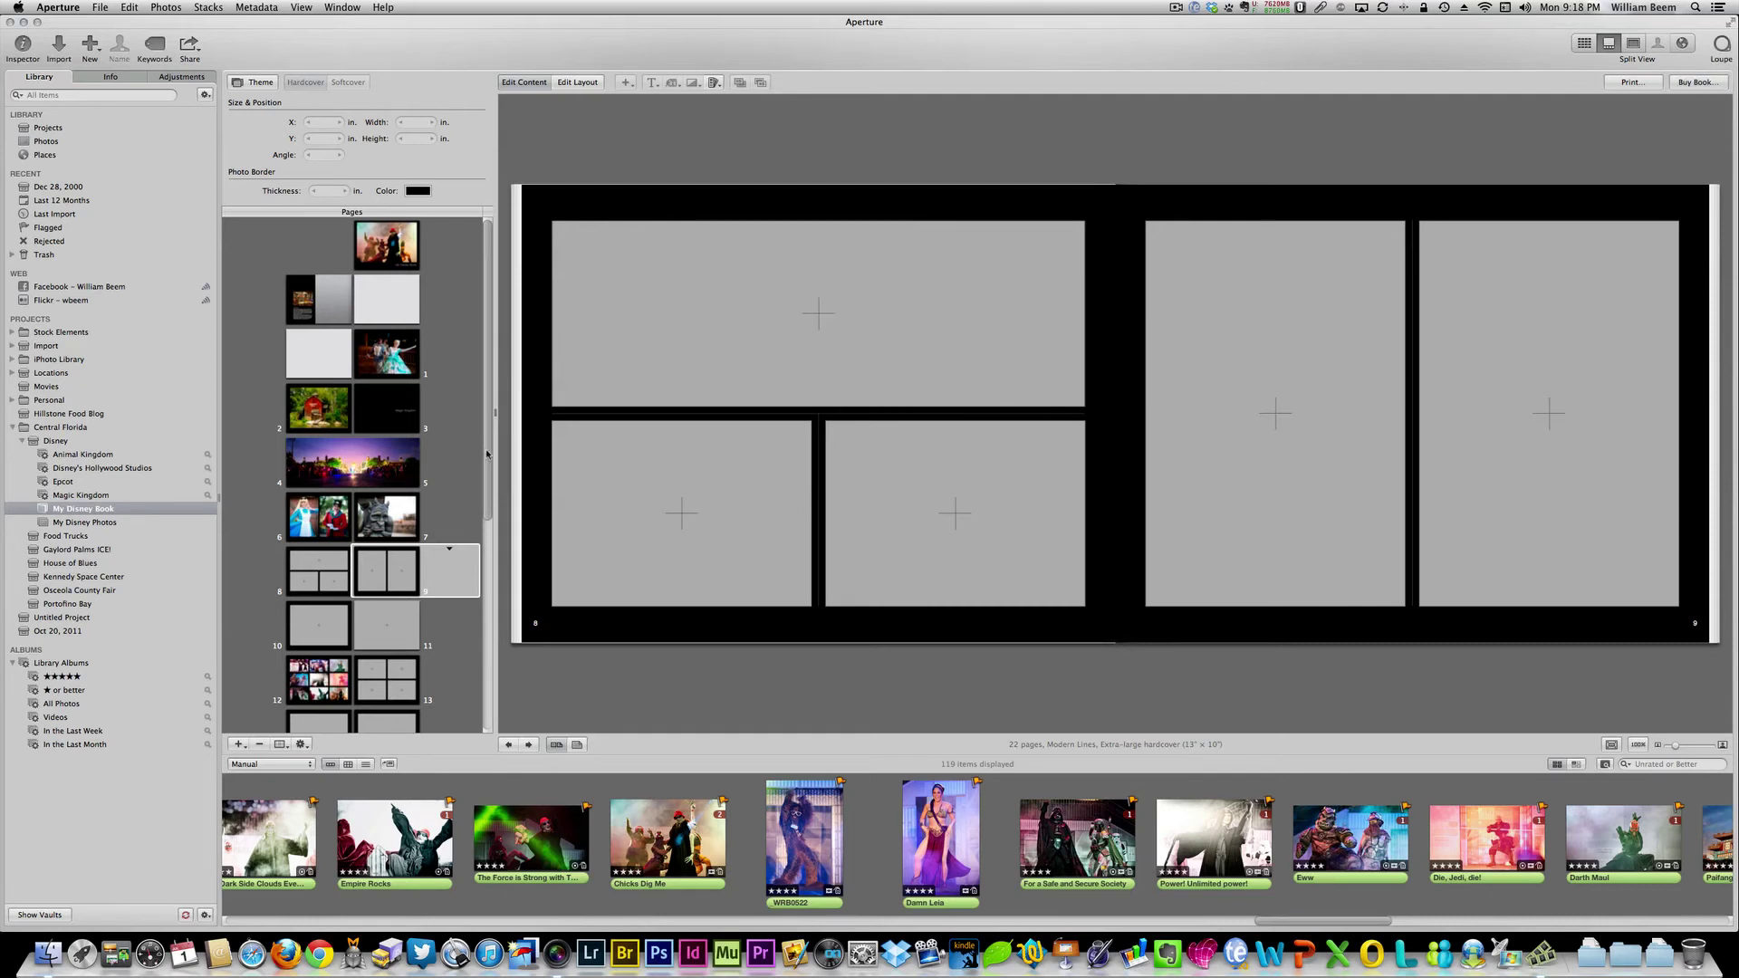
- Autoflow all unplaced photos into the book, filling it to 68 pages
{"action": "scroll", "coordinate": [463, 413], "scroll_direction": "down", "scroll_amount": 1}
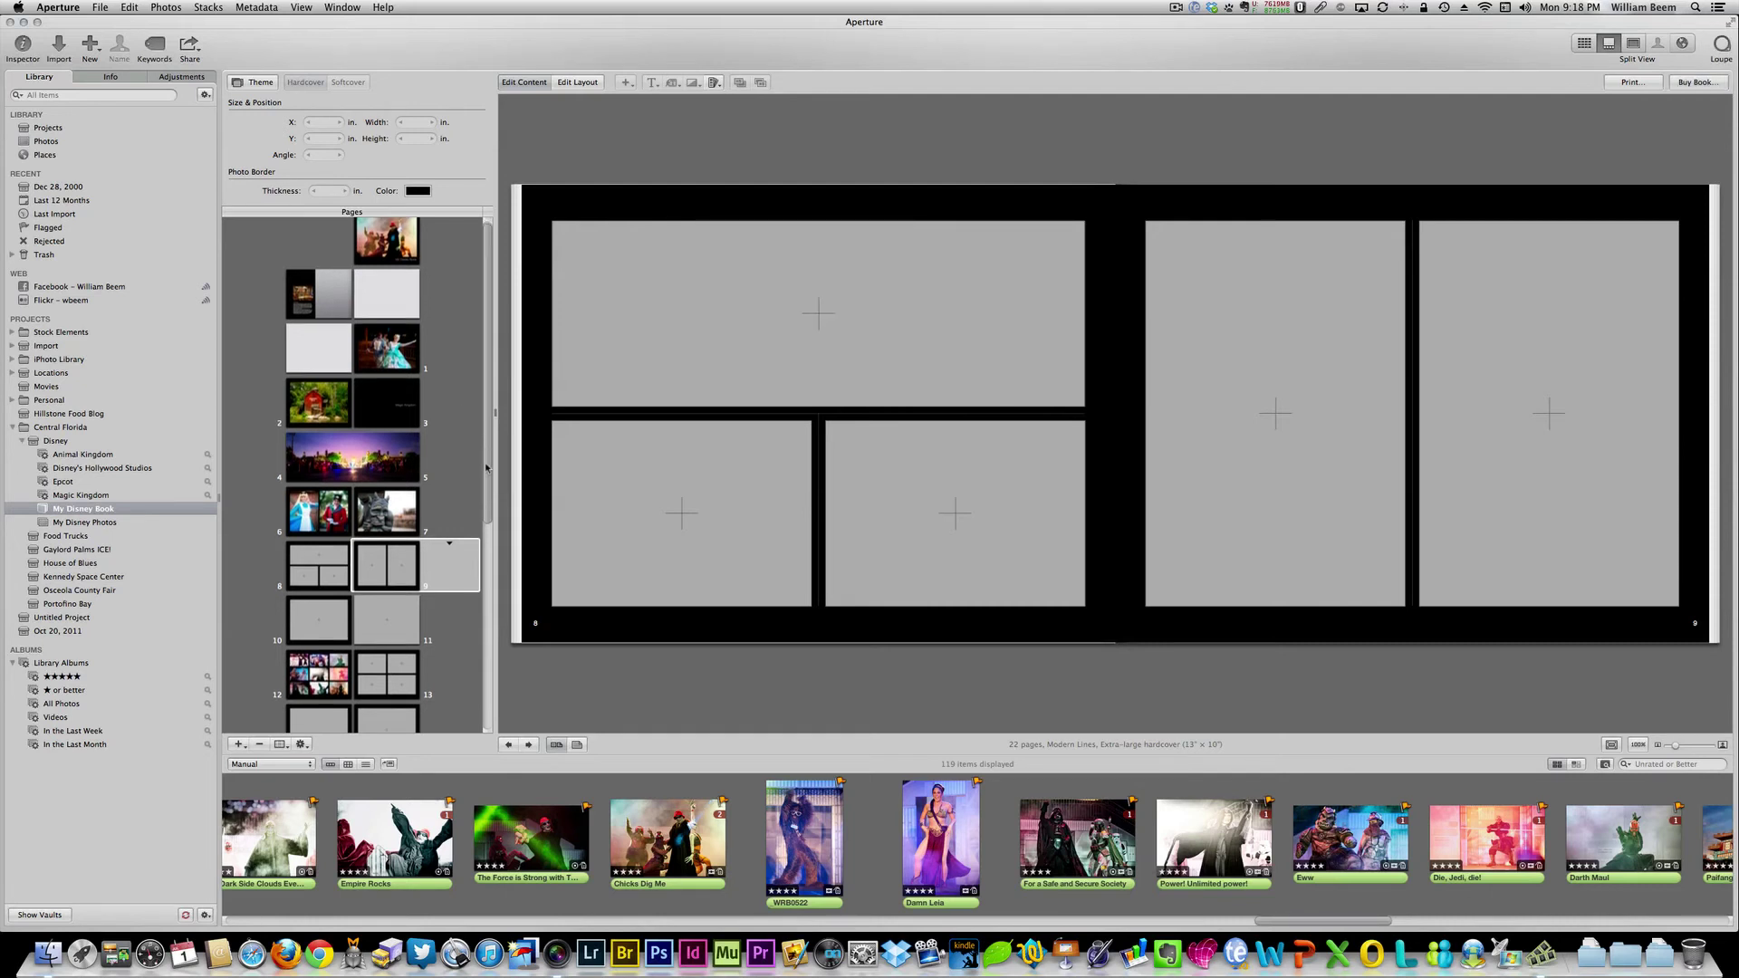
{"action": "left_click", "coordinate": [301, 744]}
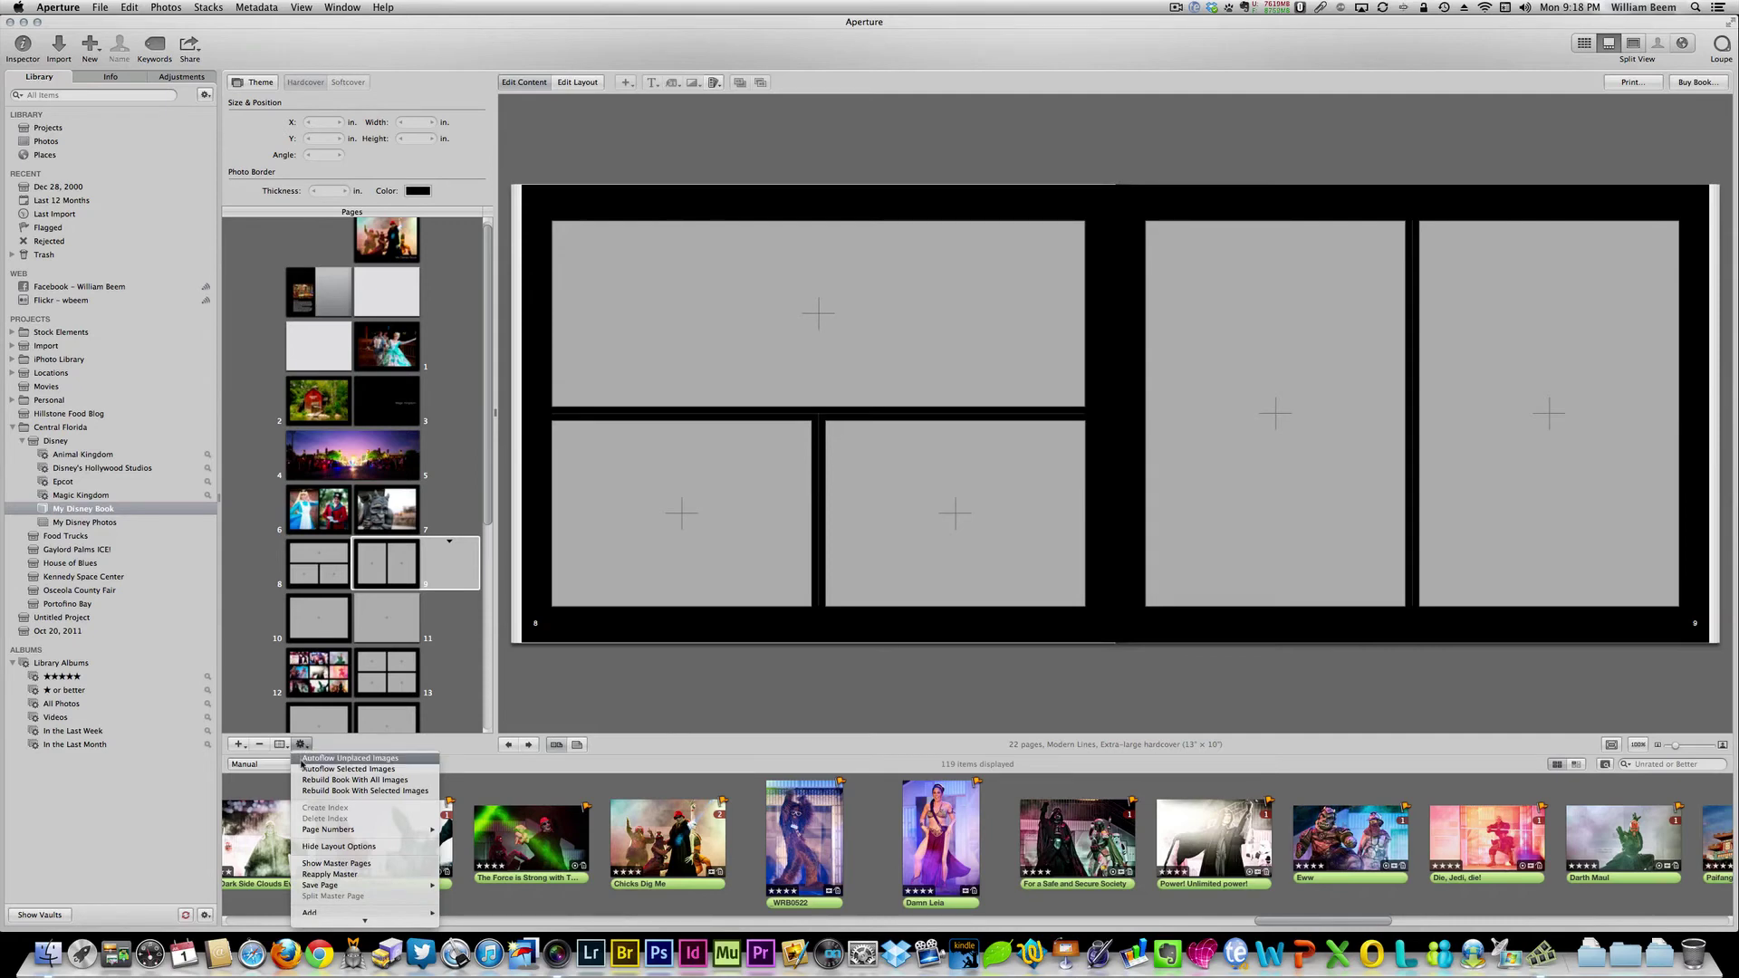
{"action": "left_click", "coordinate": [349, 758]}
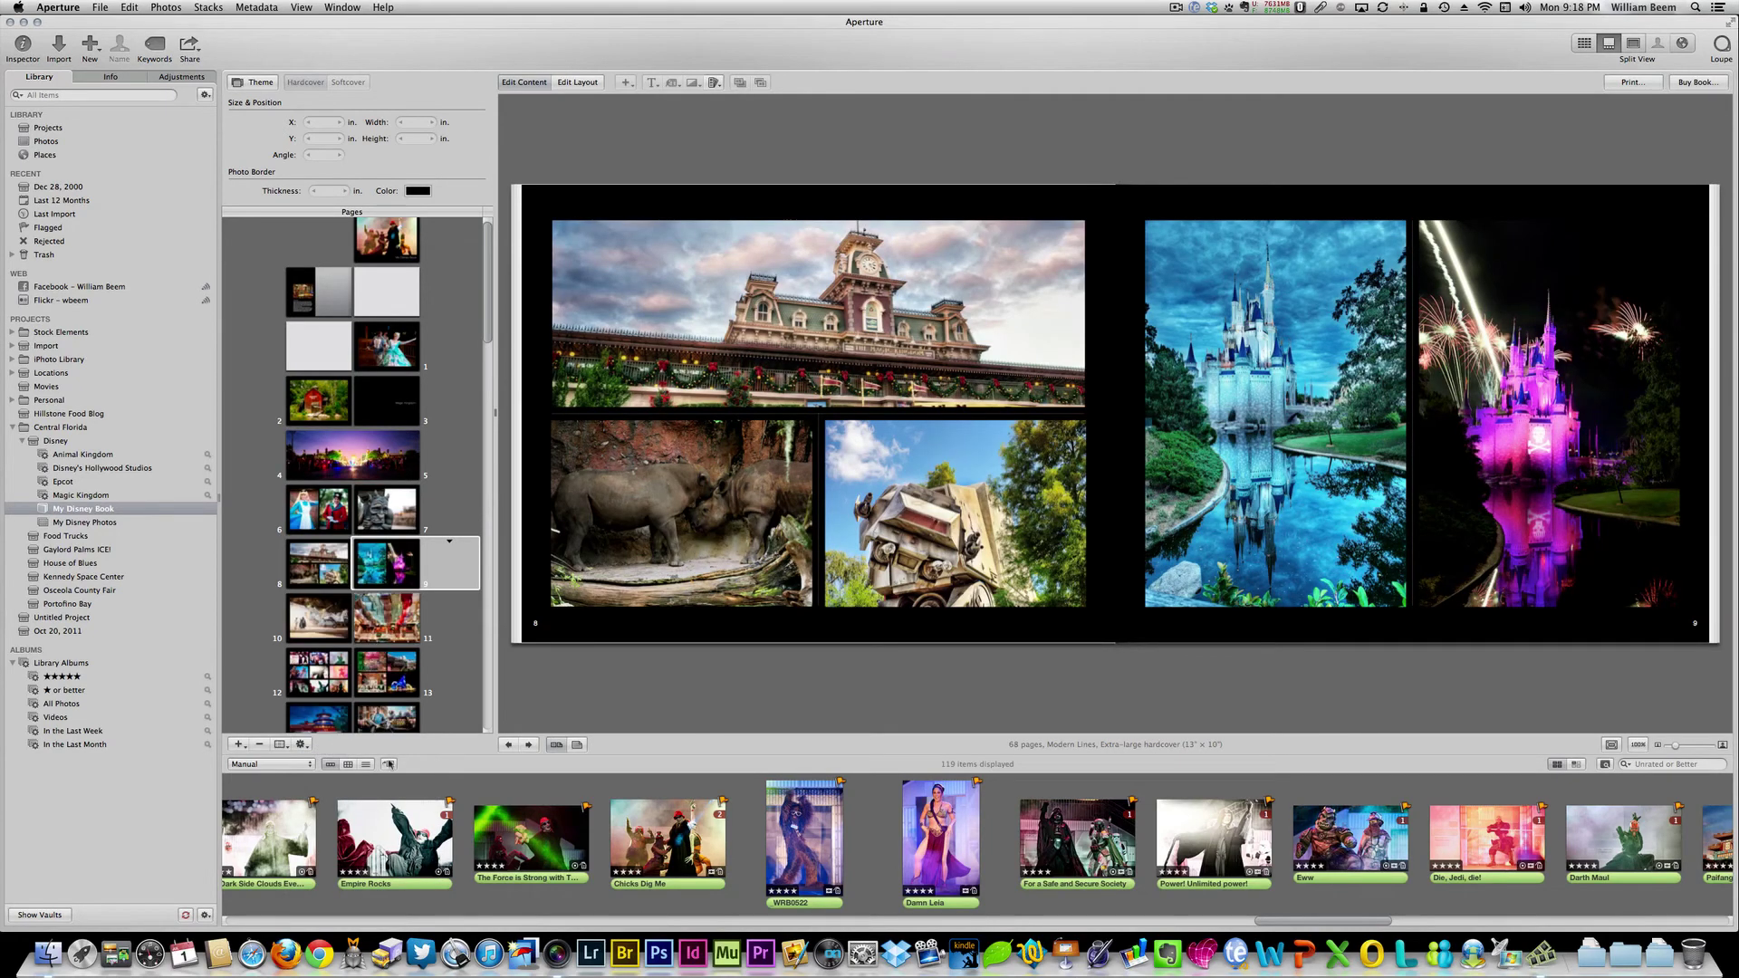
- Page through spreads 30–31 and 32–33 to reach spread 34–35, selecting page 35
{"action": "scroll", "coordinate": [487, 326], "scroll_direction": "down", "scroll_amount": 2}
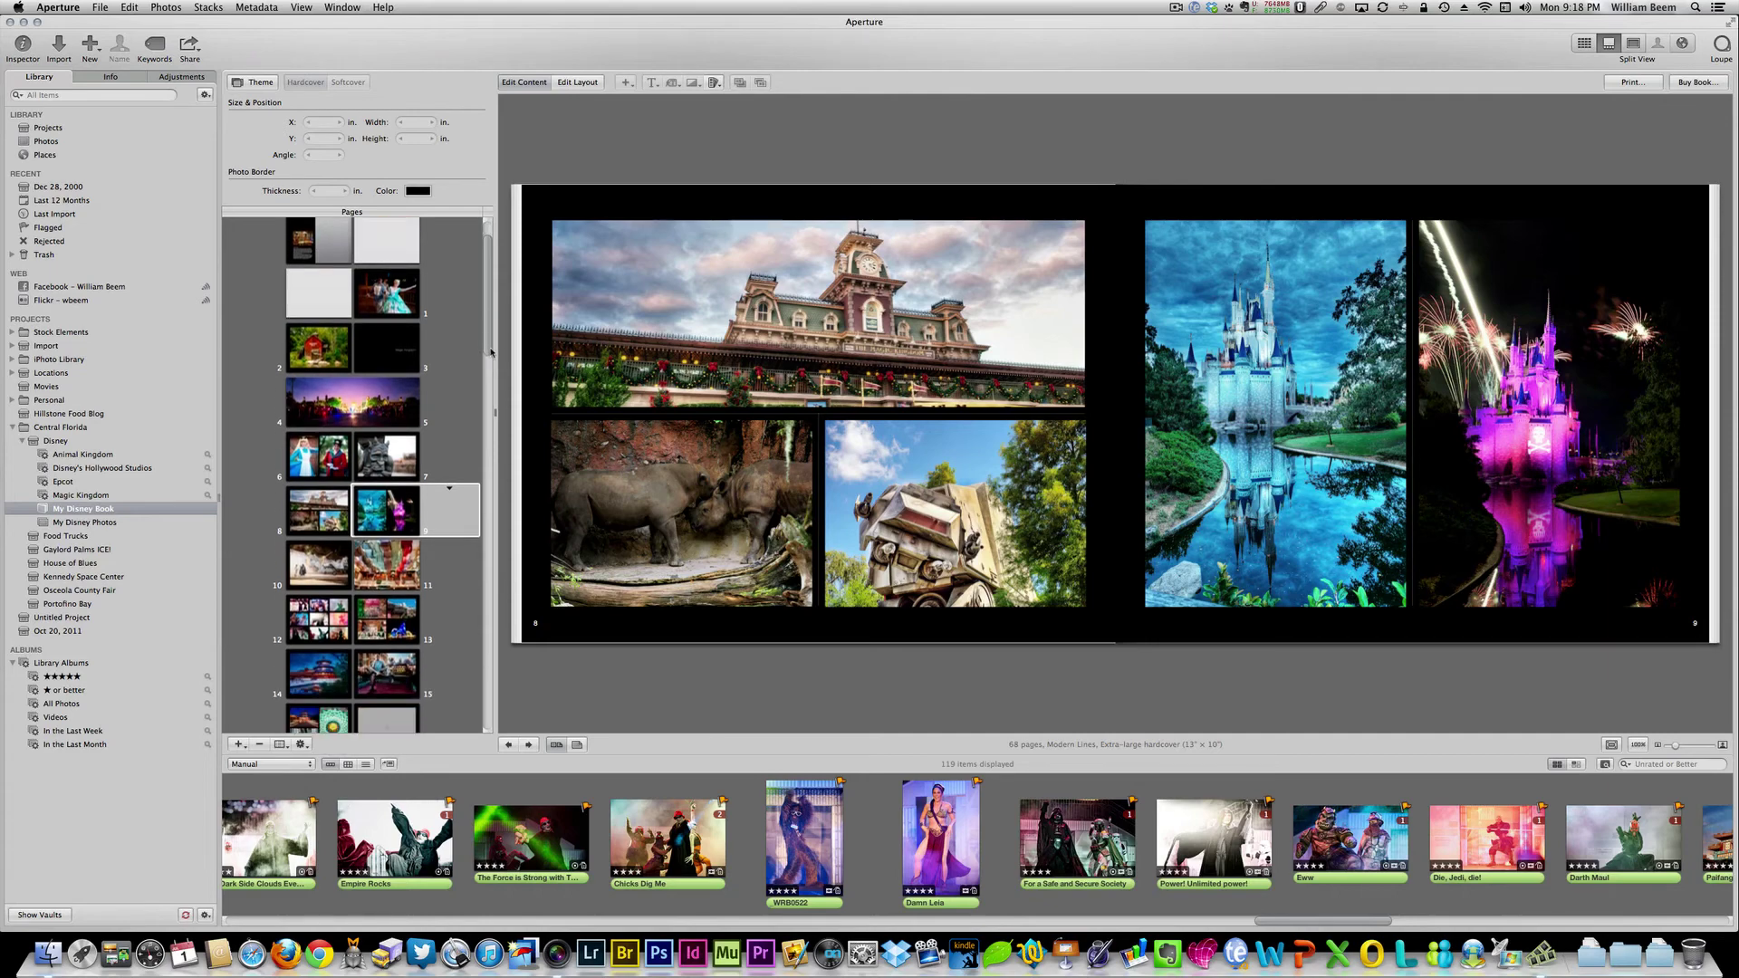
{"action": "scroll", "coordinate": [486, 376], "scroll_direction": "down", "scroll_amount": 5}
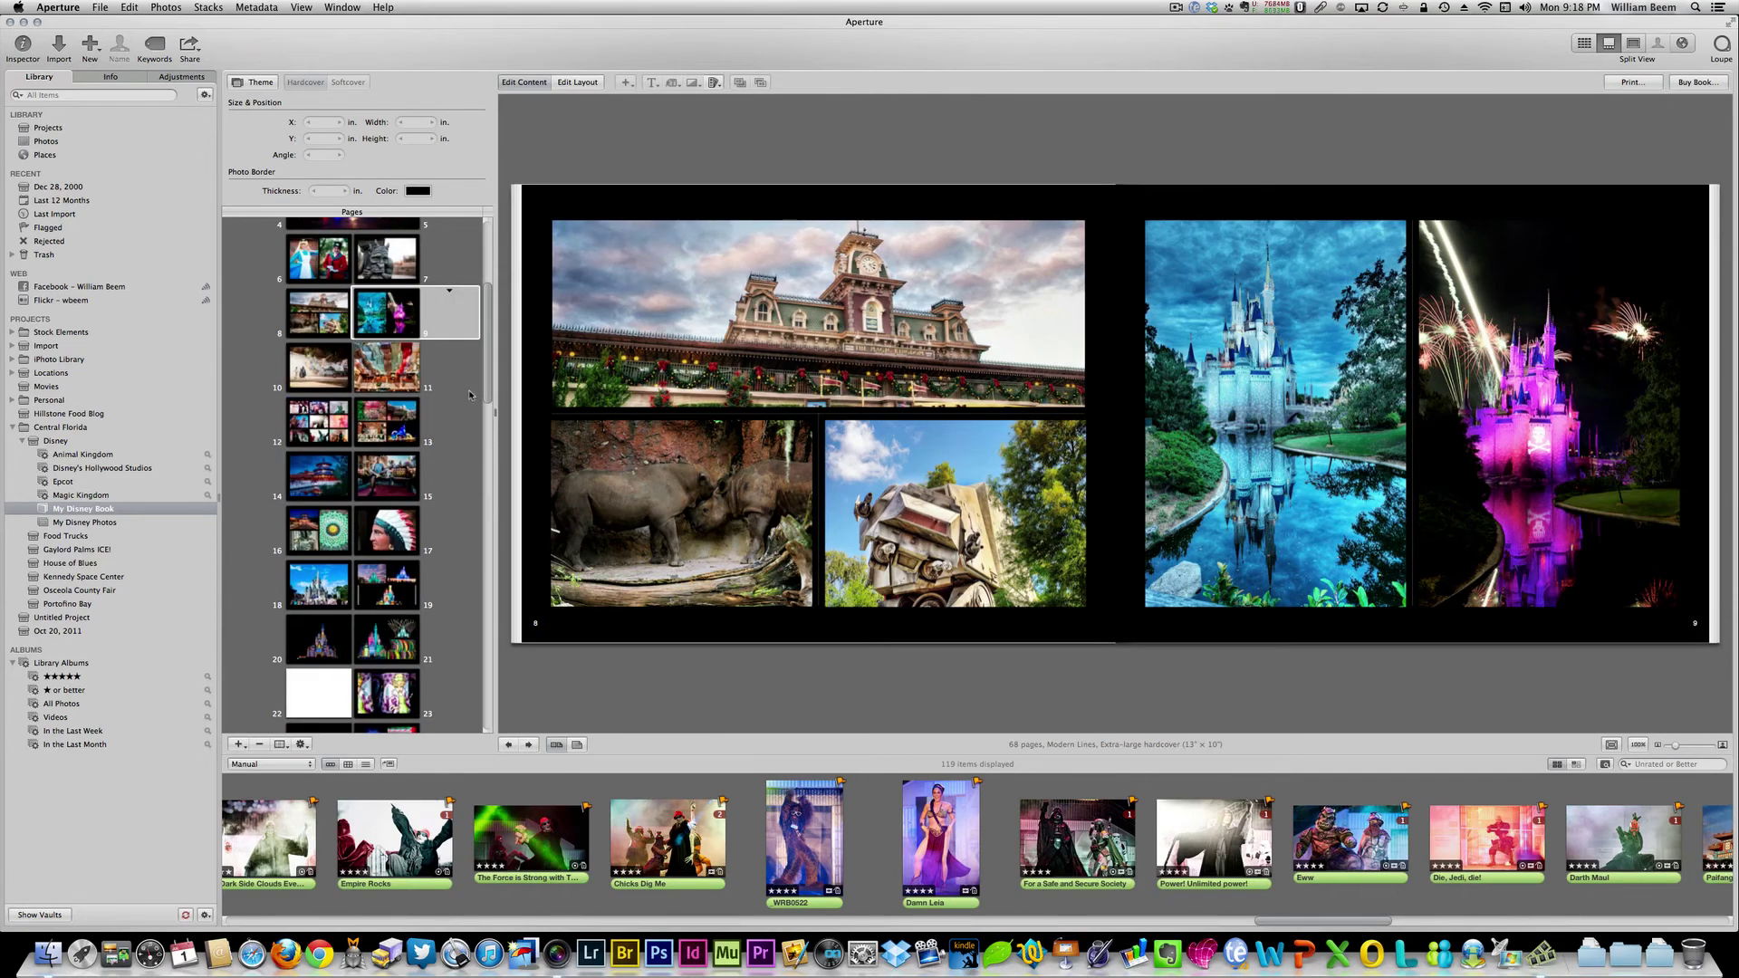
{"action": "scroll", "coordinate": [482, 408], "scroll_direction": "down", "scroll_amount": 3}
{"action": "scroll", "coordinate": [485, 429], "scroll_direction": "down", "scroll_amount": 4}
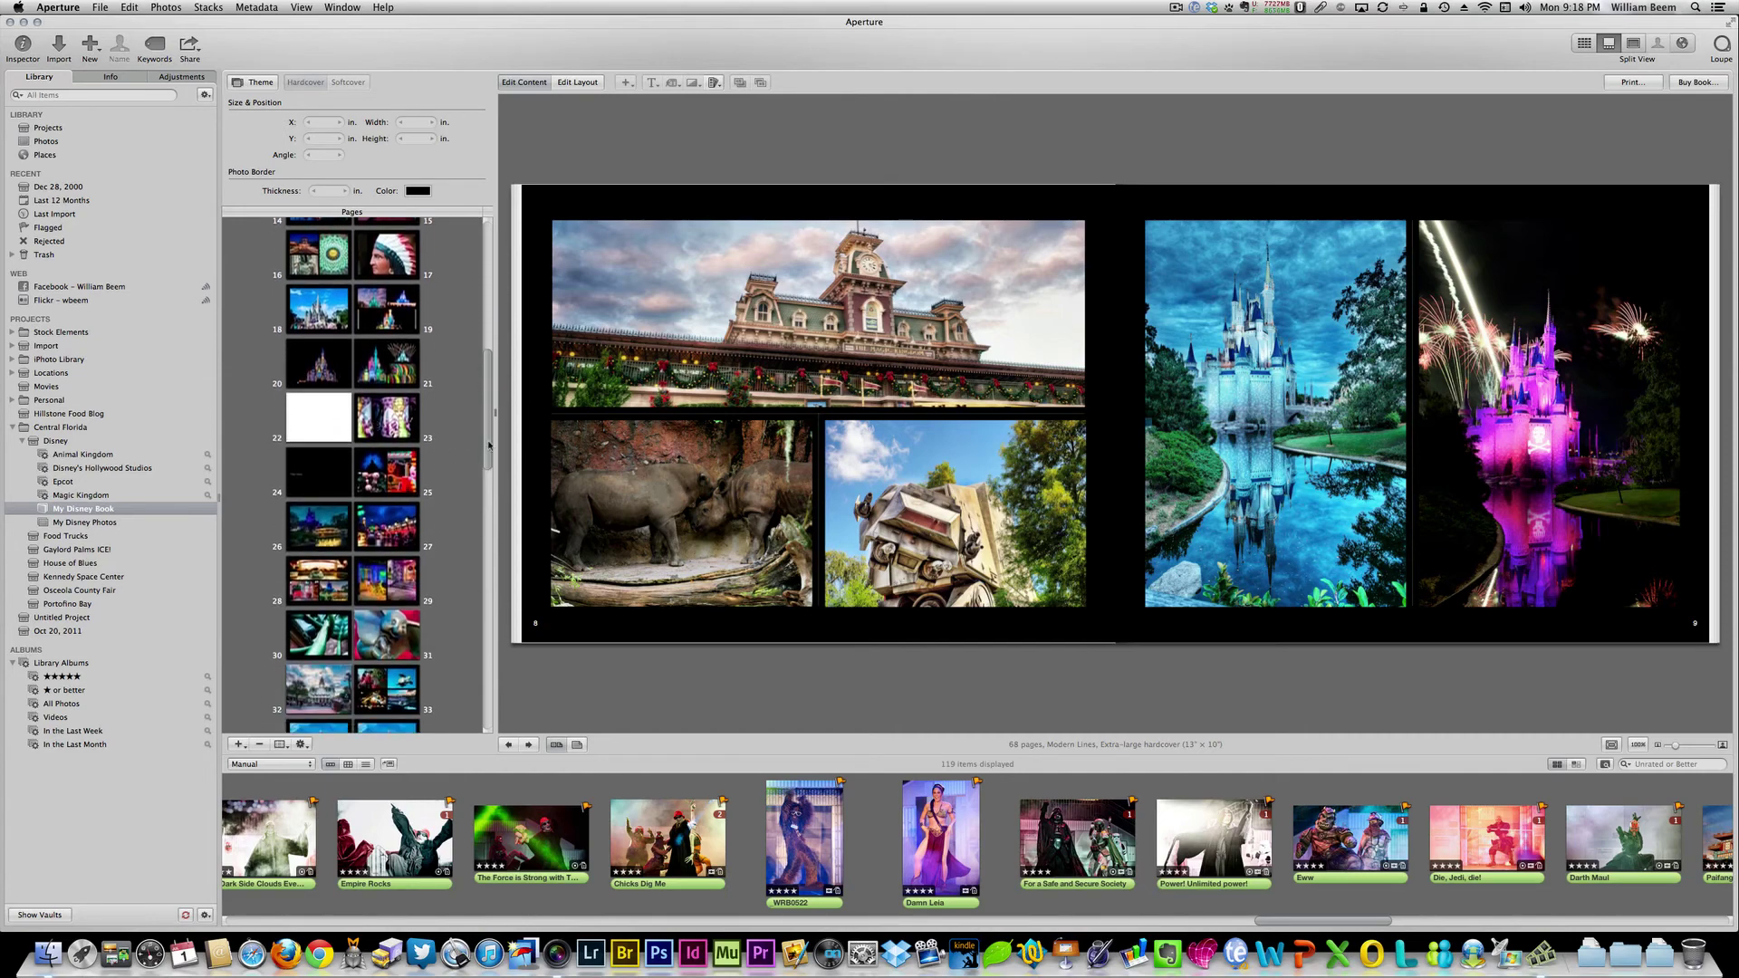
{"action": "scroll", "coordinate": [381, 435], "scroll_direction": "down", "scroll_amount": 5}
{"action": "left_click", "coordinate": [332, 412]}
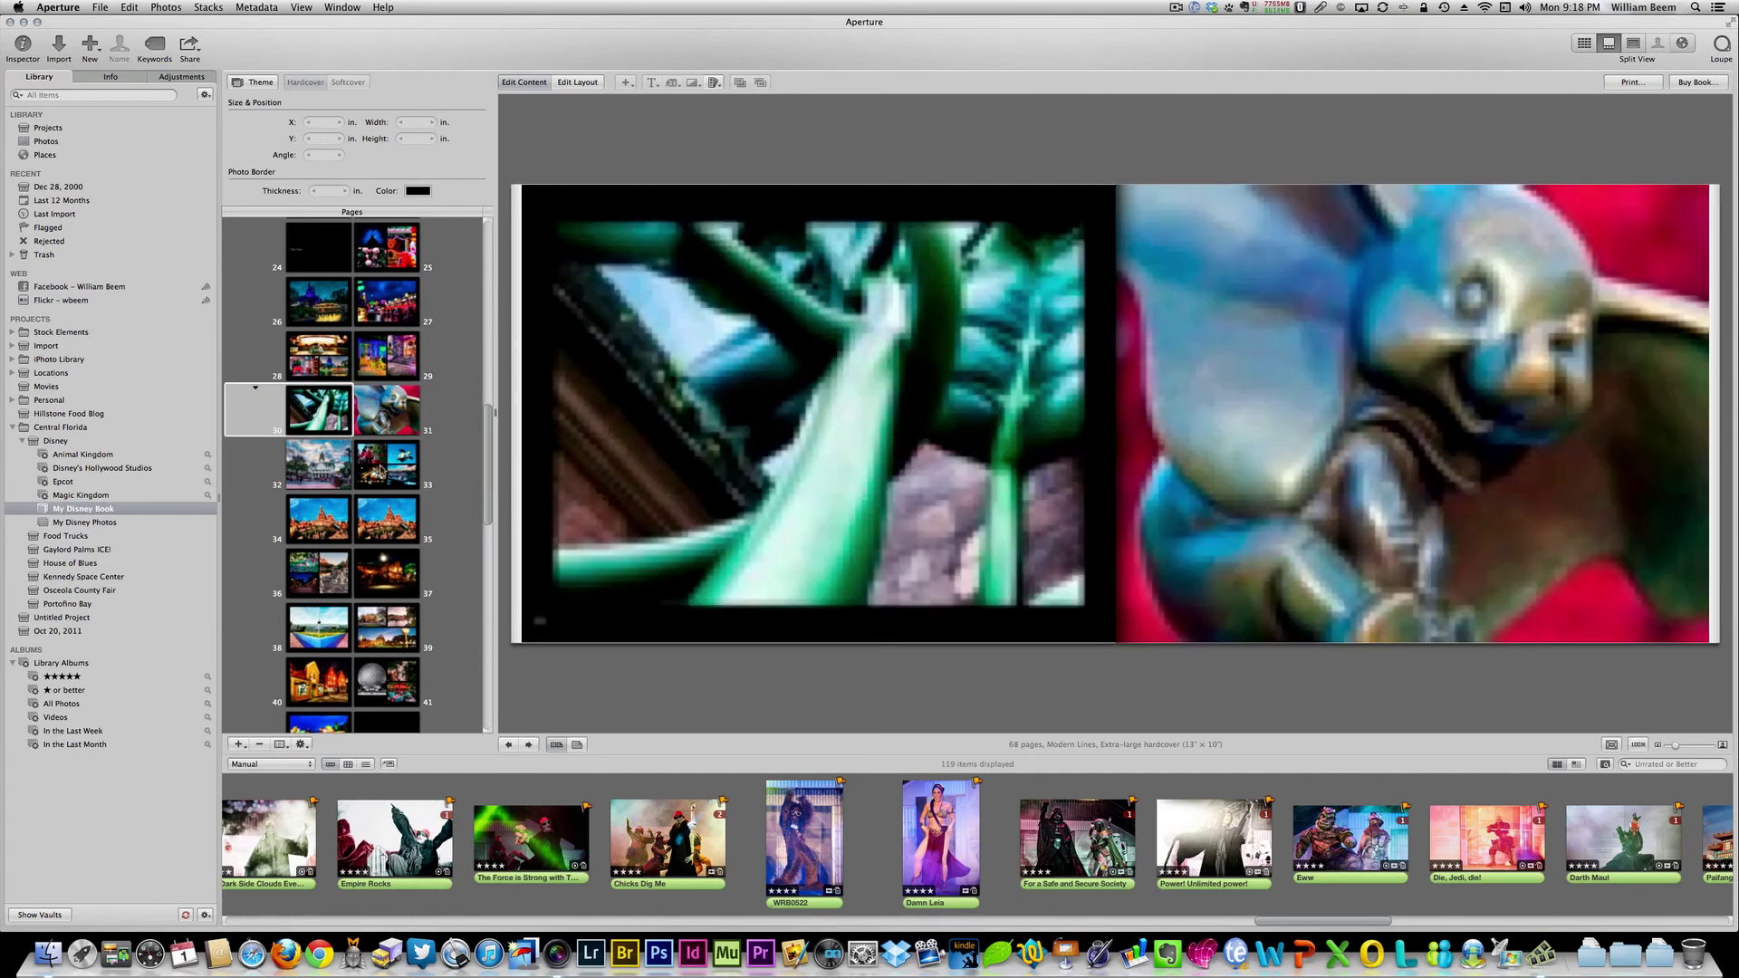
{"action": "left_click", "coordinate": [310, 478]}
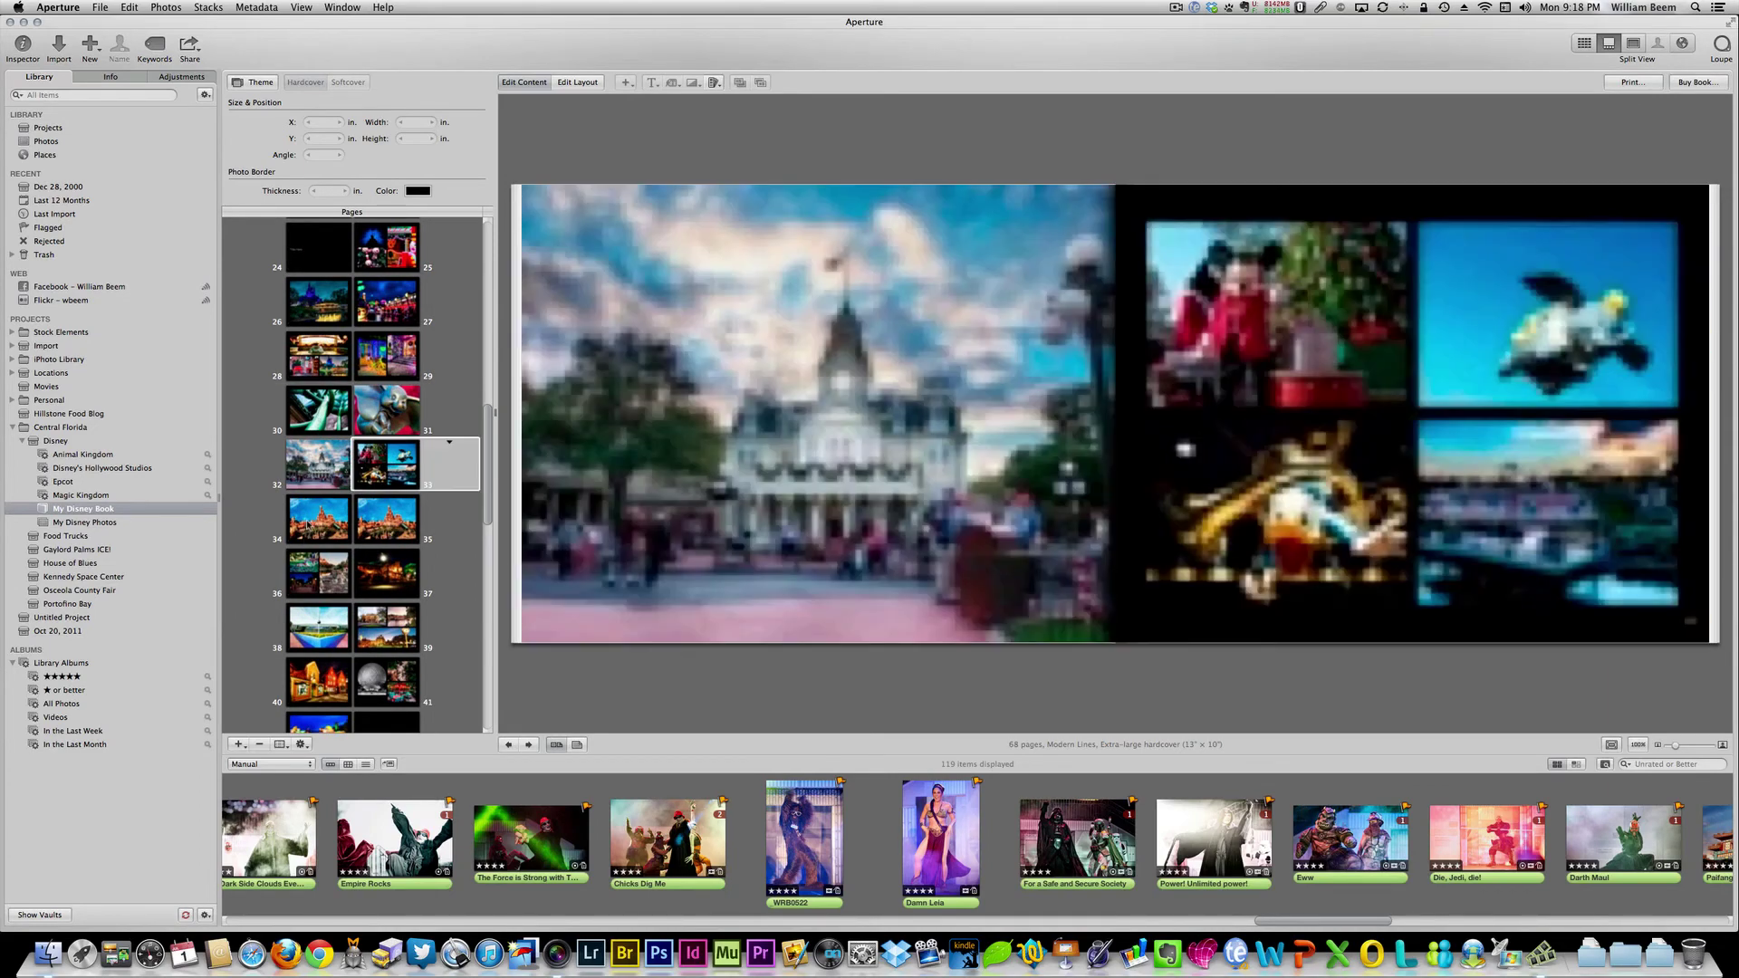
{"action": "left_click", "coordinate": [315, 529]}
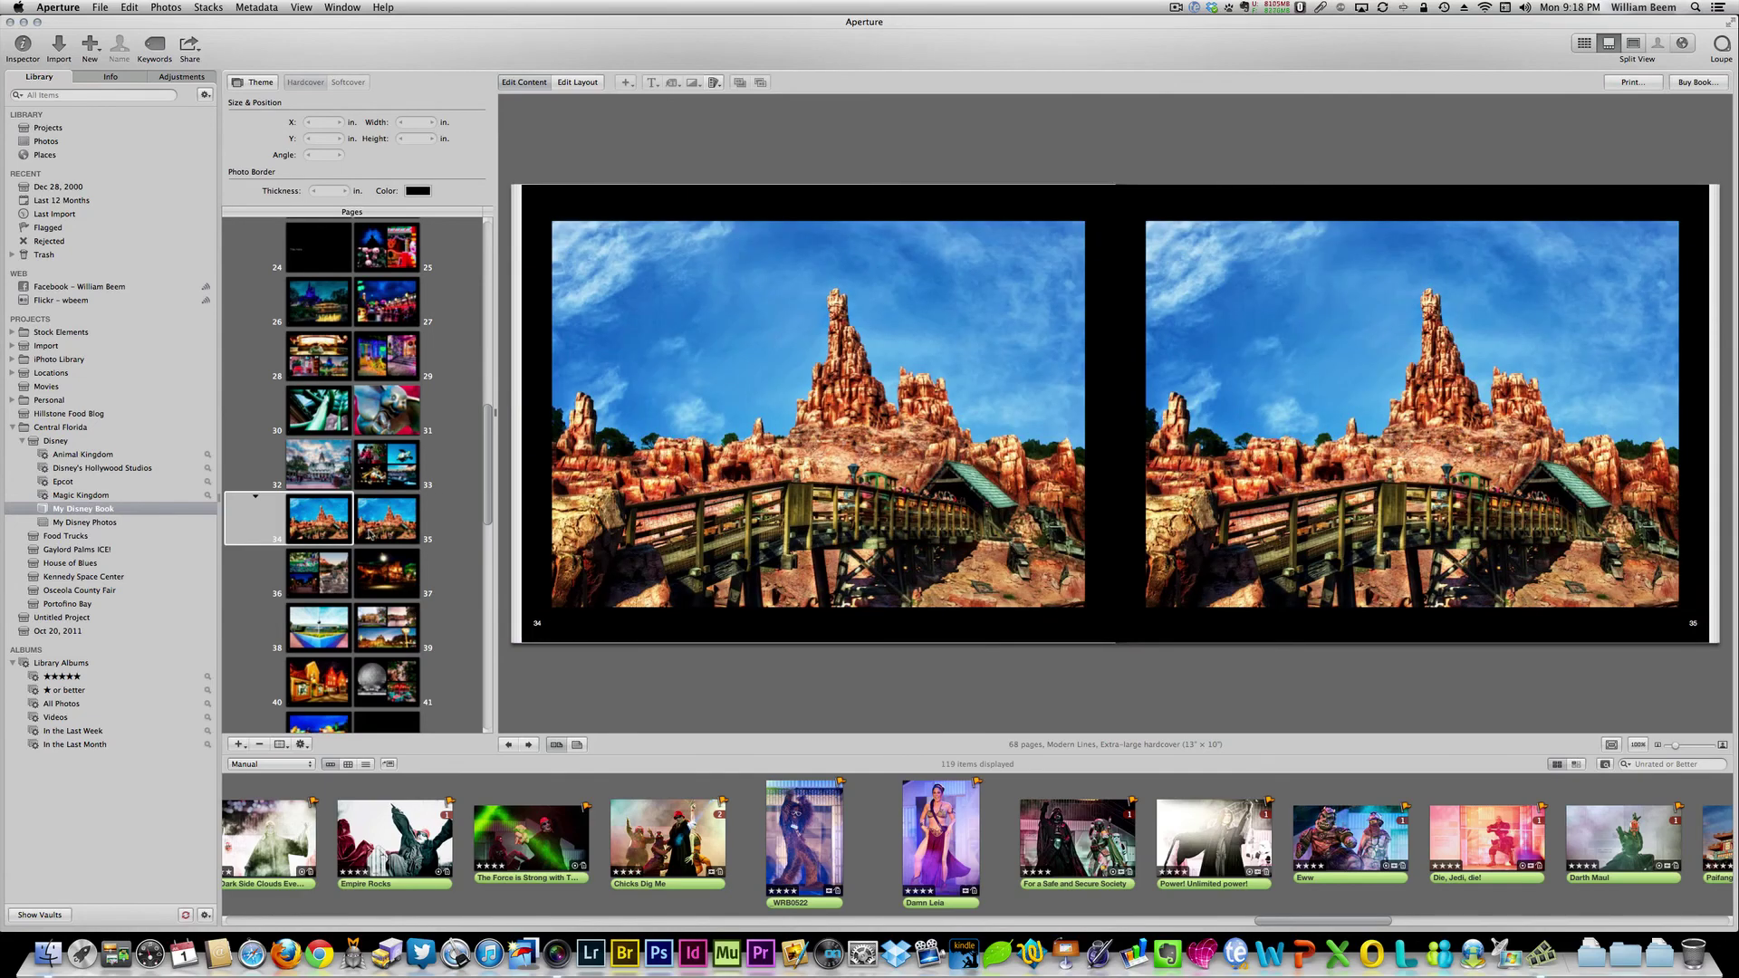
{"action": "left_click", "coordinate": [380, 530]}
{"action": "left_click_drag", "start_coordinate": [489, 486], "coordinate": [488, 672]}
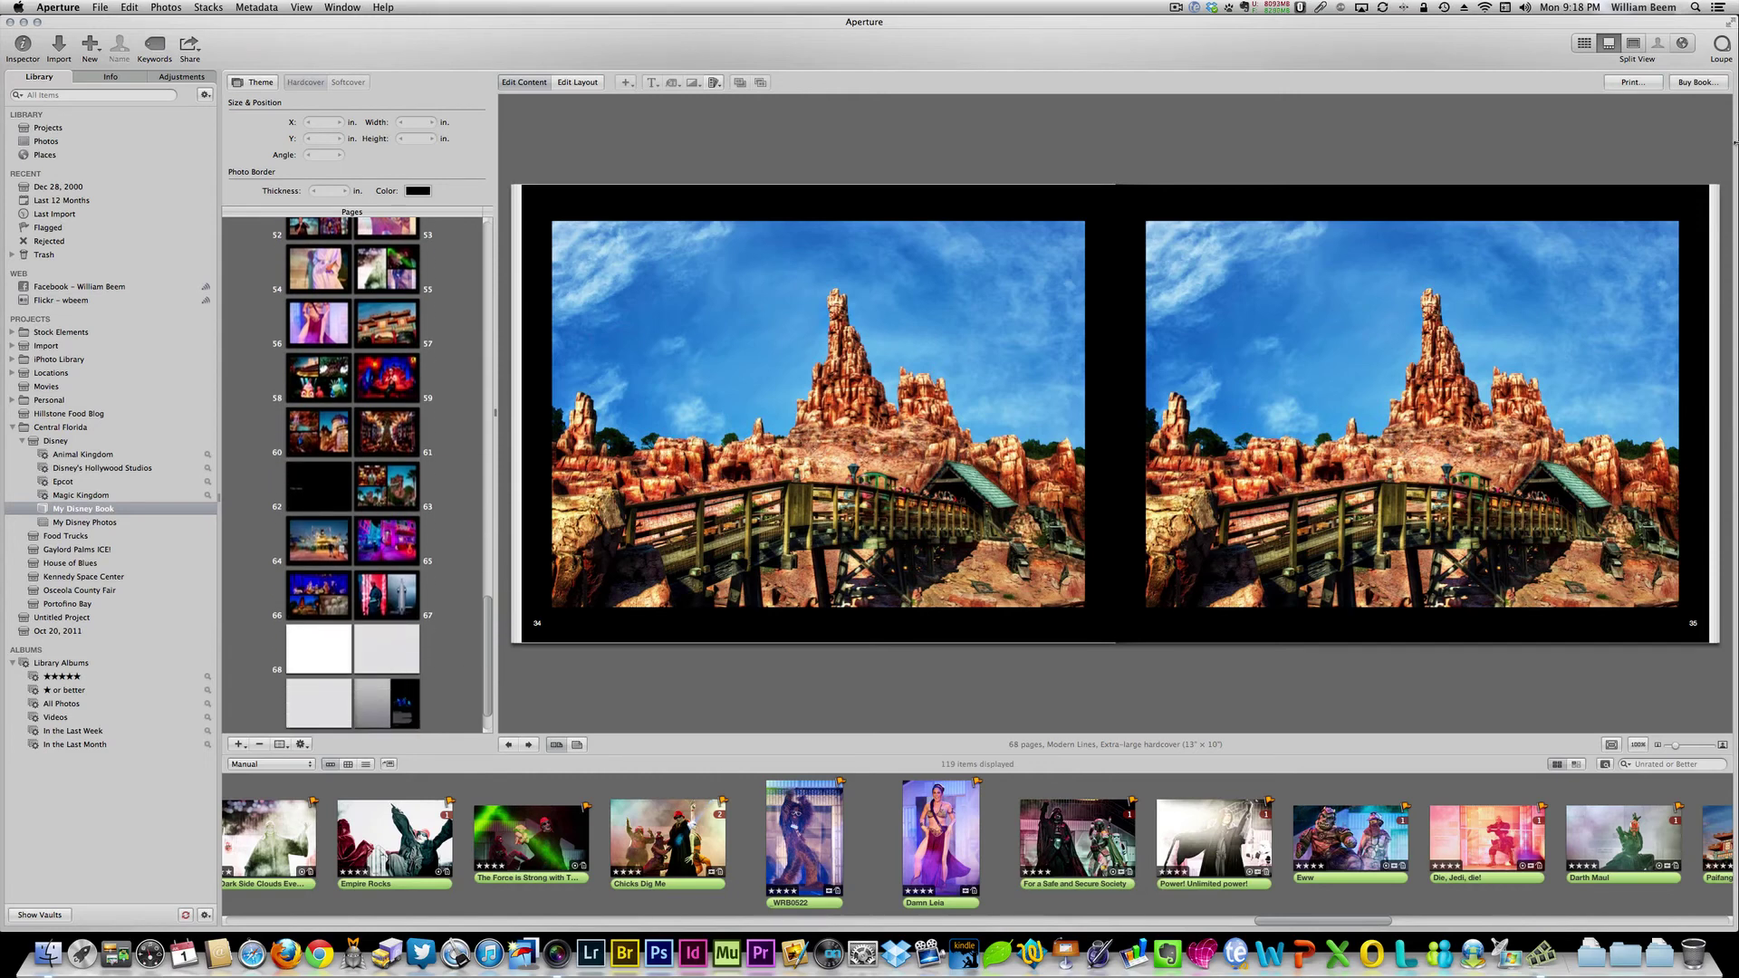
- Start Buy Book, turn off the empty-text-fields warning with 'Do not show this message again', and cancel
{"action": "left_click", "coordinate": [1695, 84]}
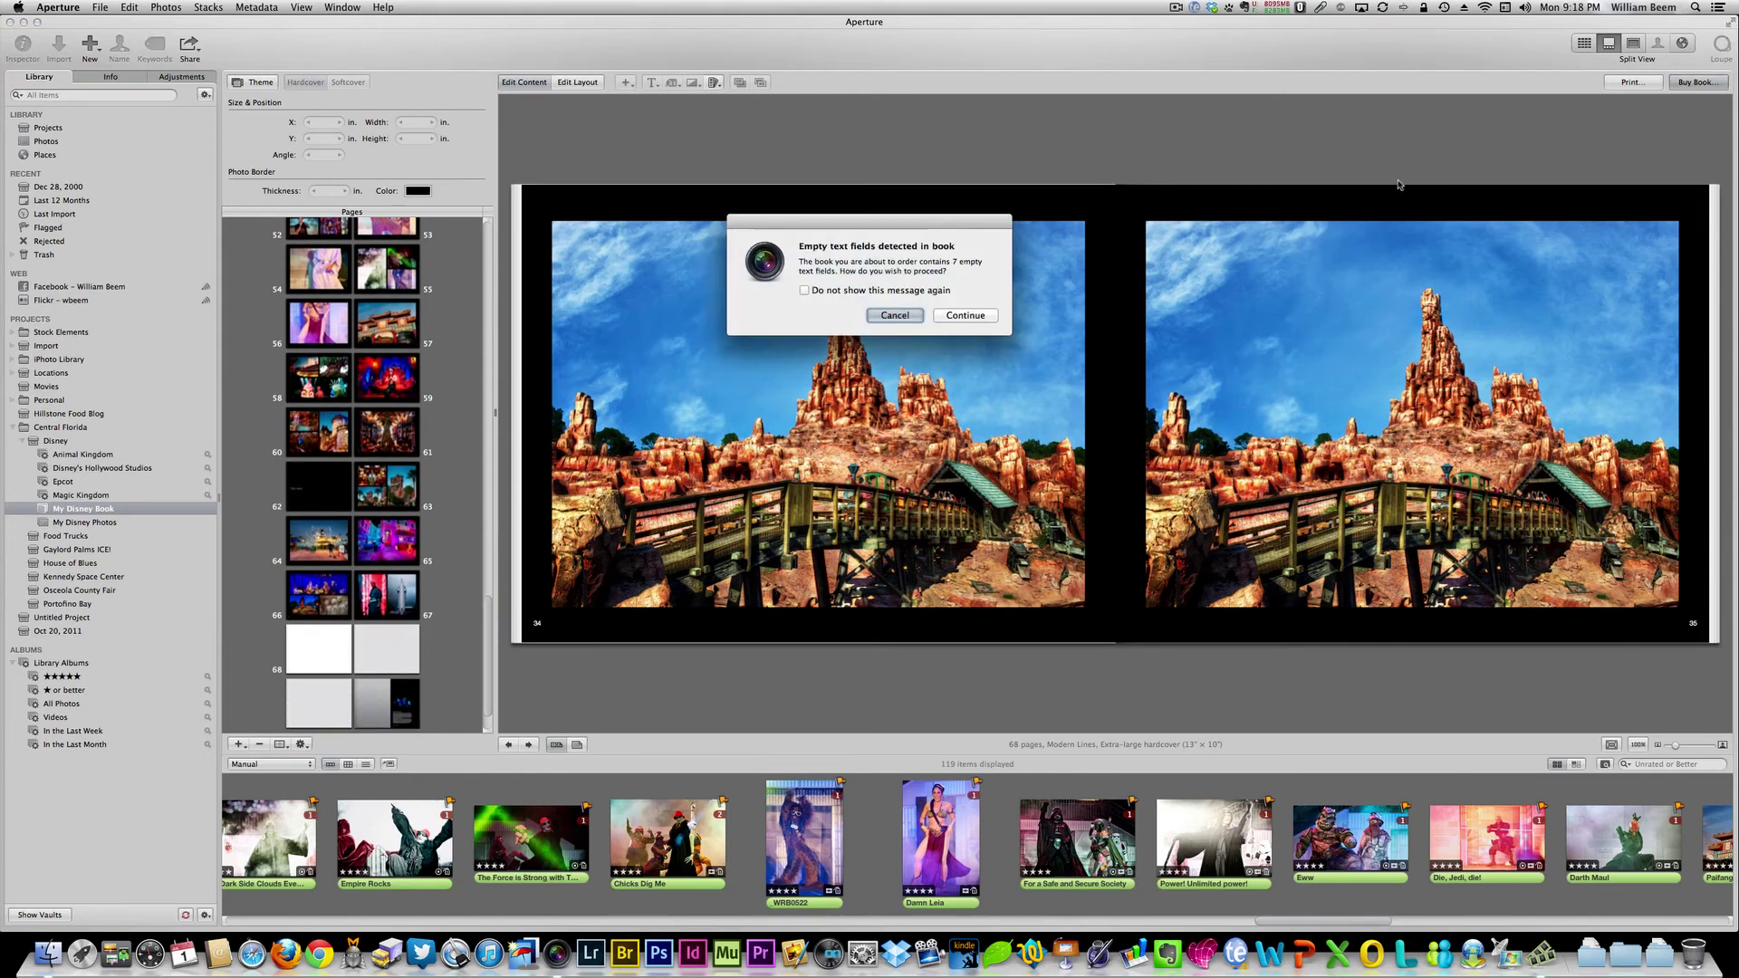
{"action": "left_click", "coordinate": [804, 291]}
{"action": "left_click", "coordinate": [957, 317]}
{"action": "left_click_drag", "start_coordinate": [958, 318], "coordinate": [947, 292]}
{"action": "left_click", "coordinate": [894, 315]}
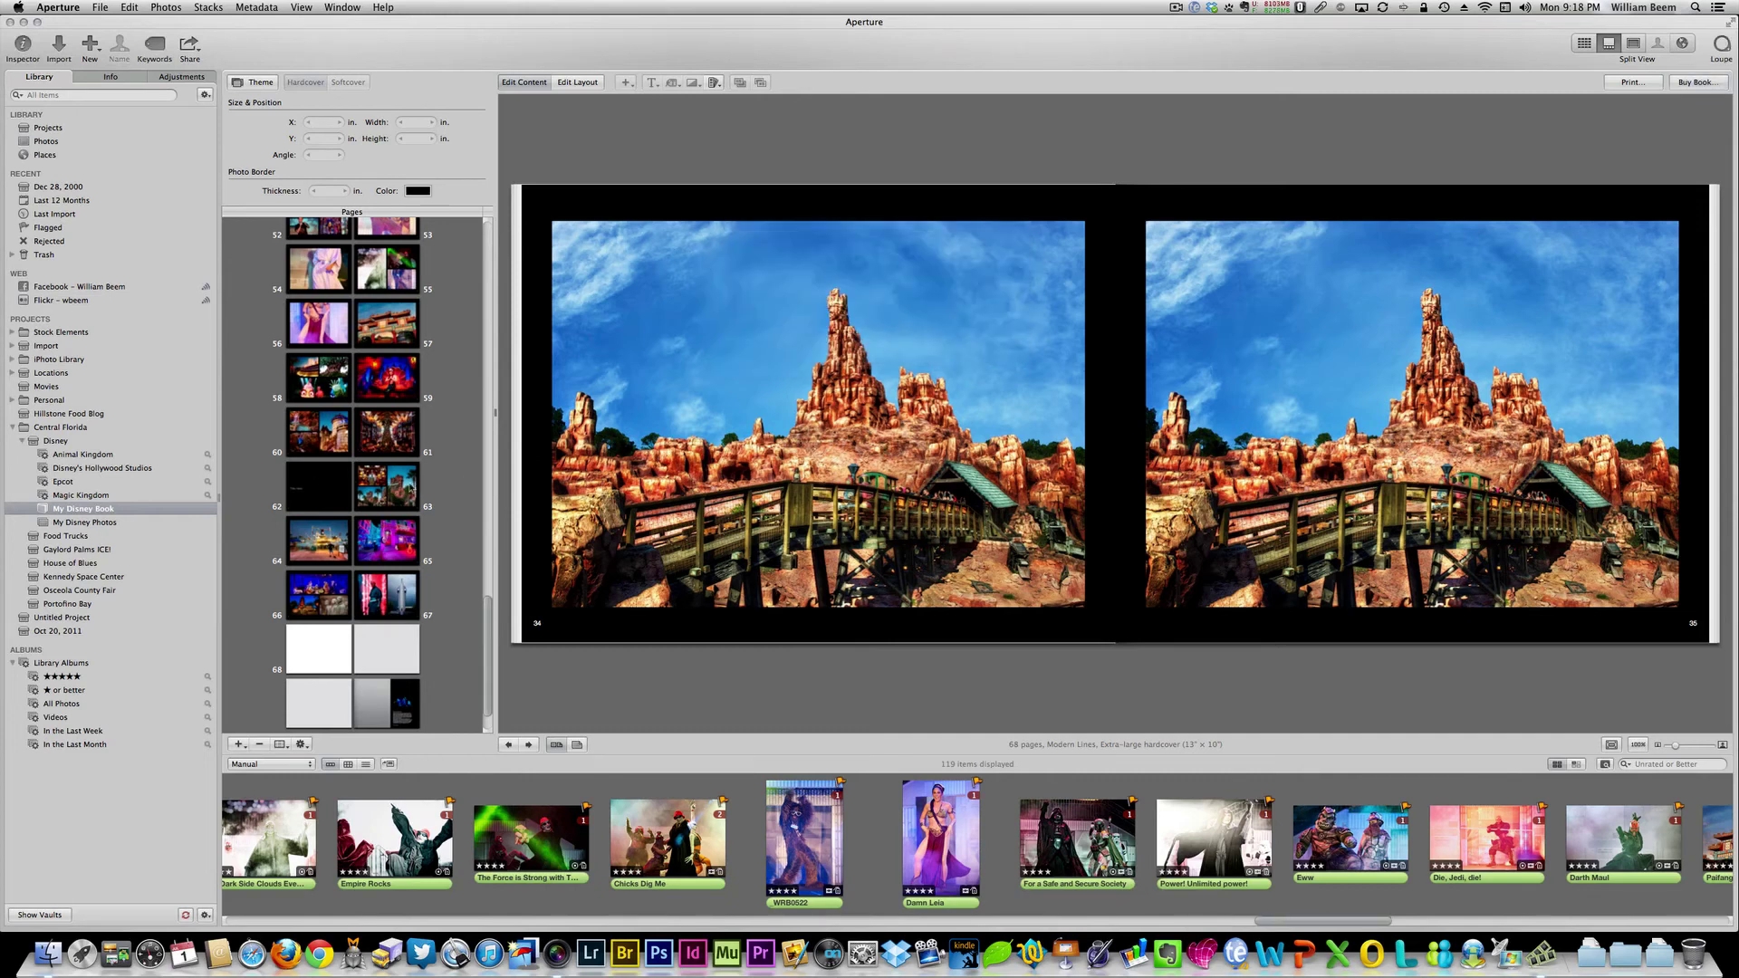
- Title page 62 'Christmas' in its Title Here box
{"action": "left_click", "coordinate": [320, 484]}
{"action": "left_click", "coordinate": [645, 440]}
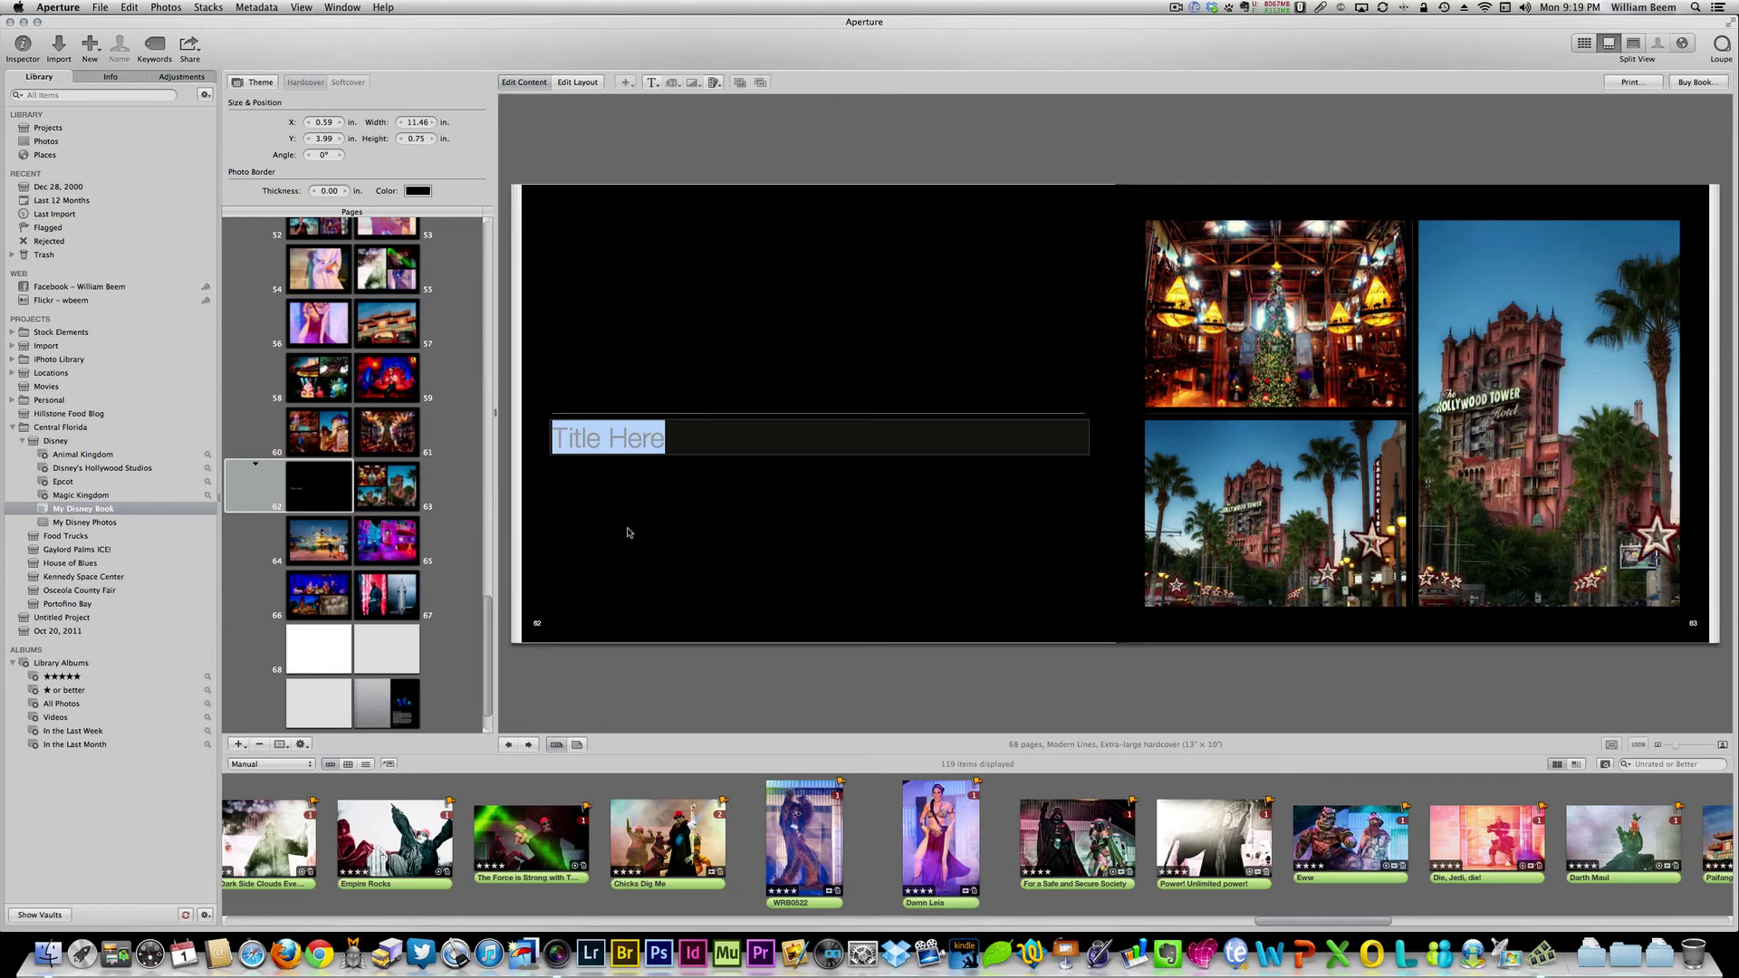
{"action": "type", "text": "Christmas"}
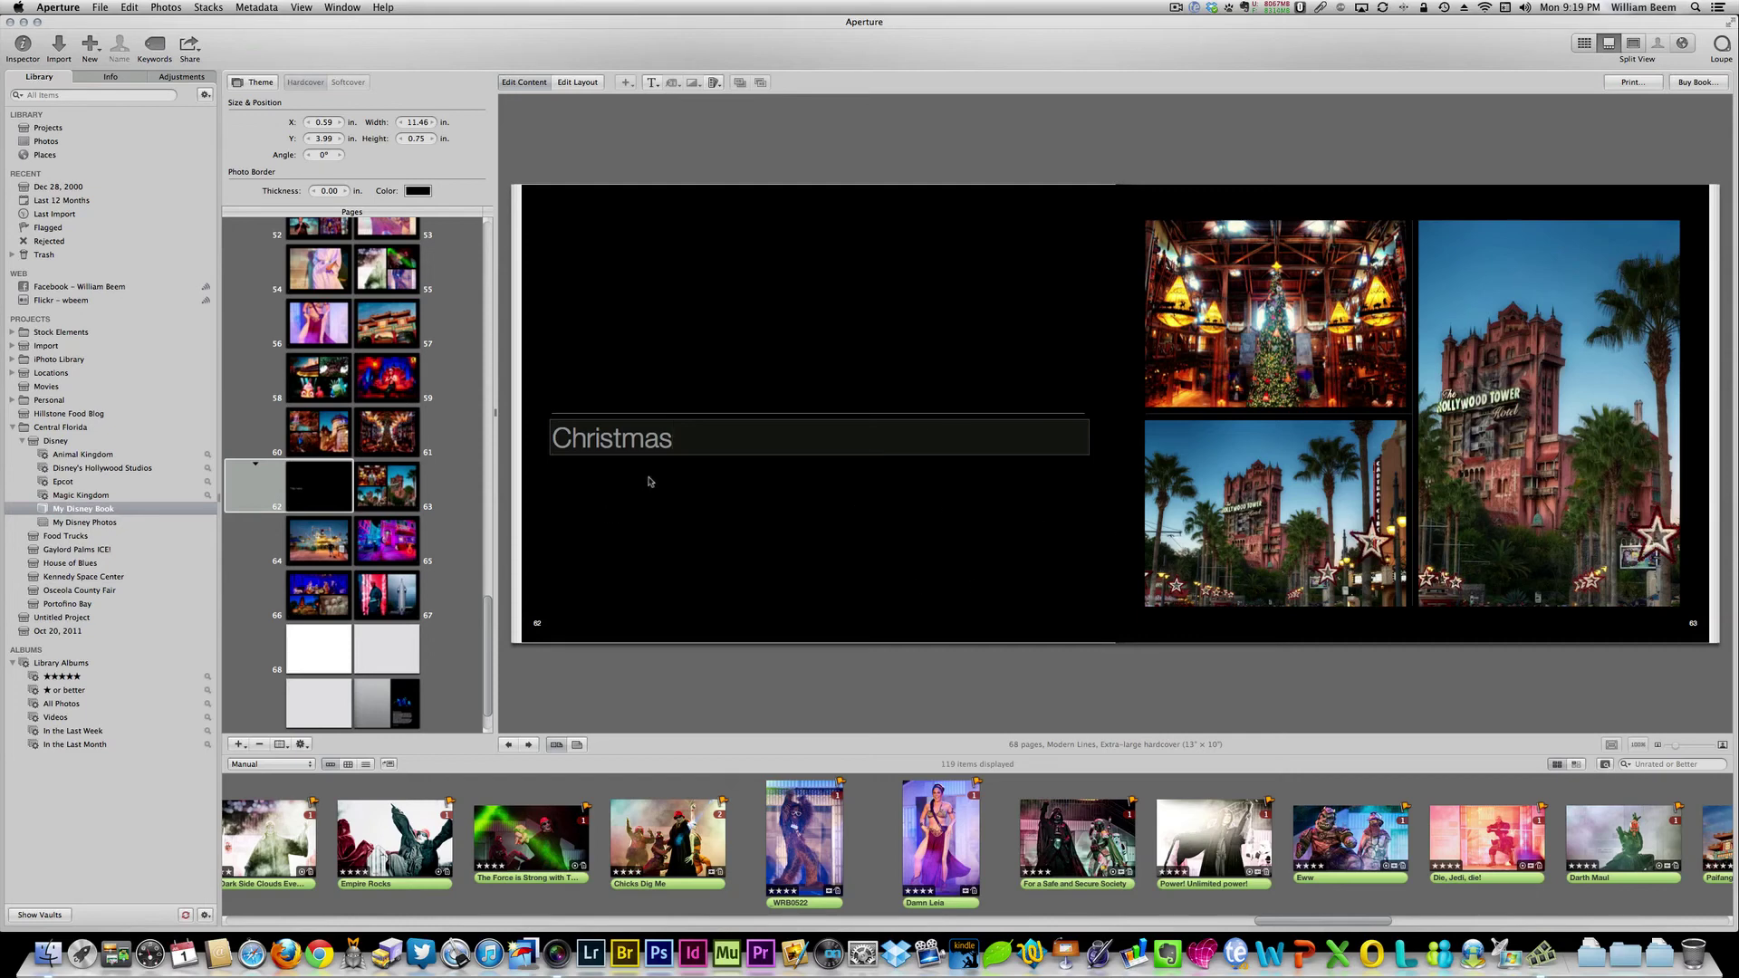
- Review the Buy Book quantity sheet, cancel, then move via spread 56–57 to spread 64–65
{"action": "left_click", "coordinate": [1690, 83]}
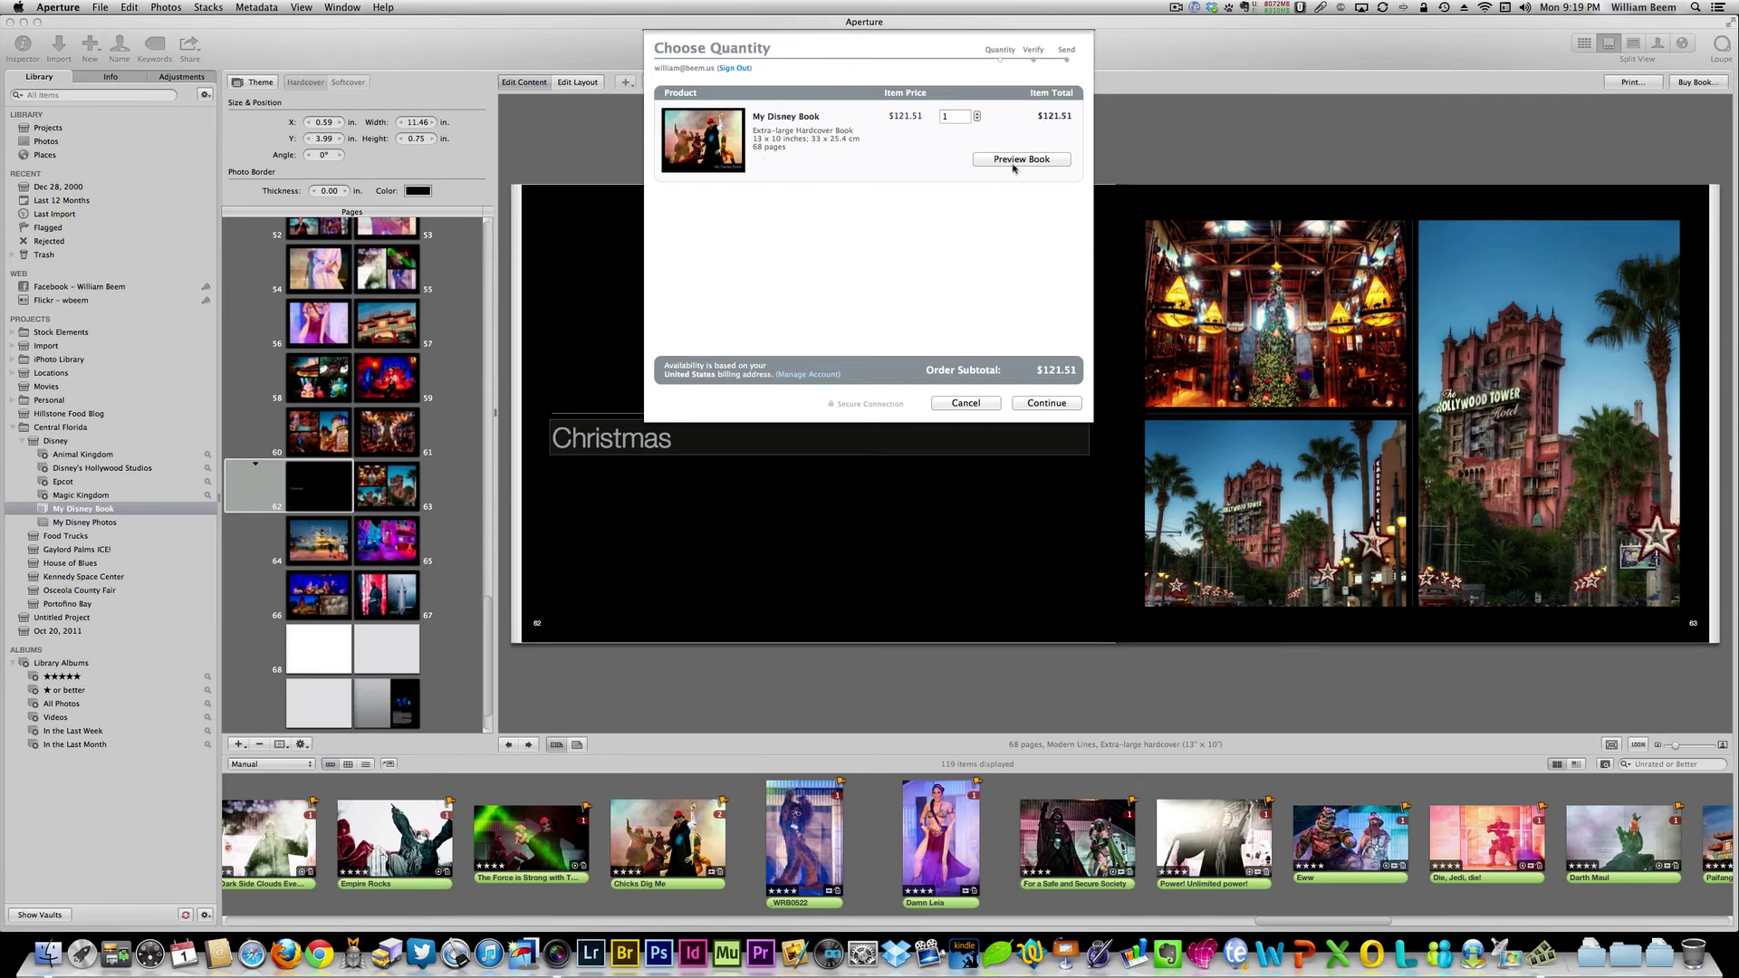
{"action": "left_click", "coordinate": [964, 404]}
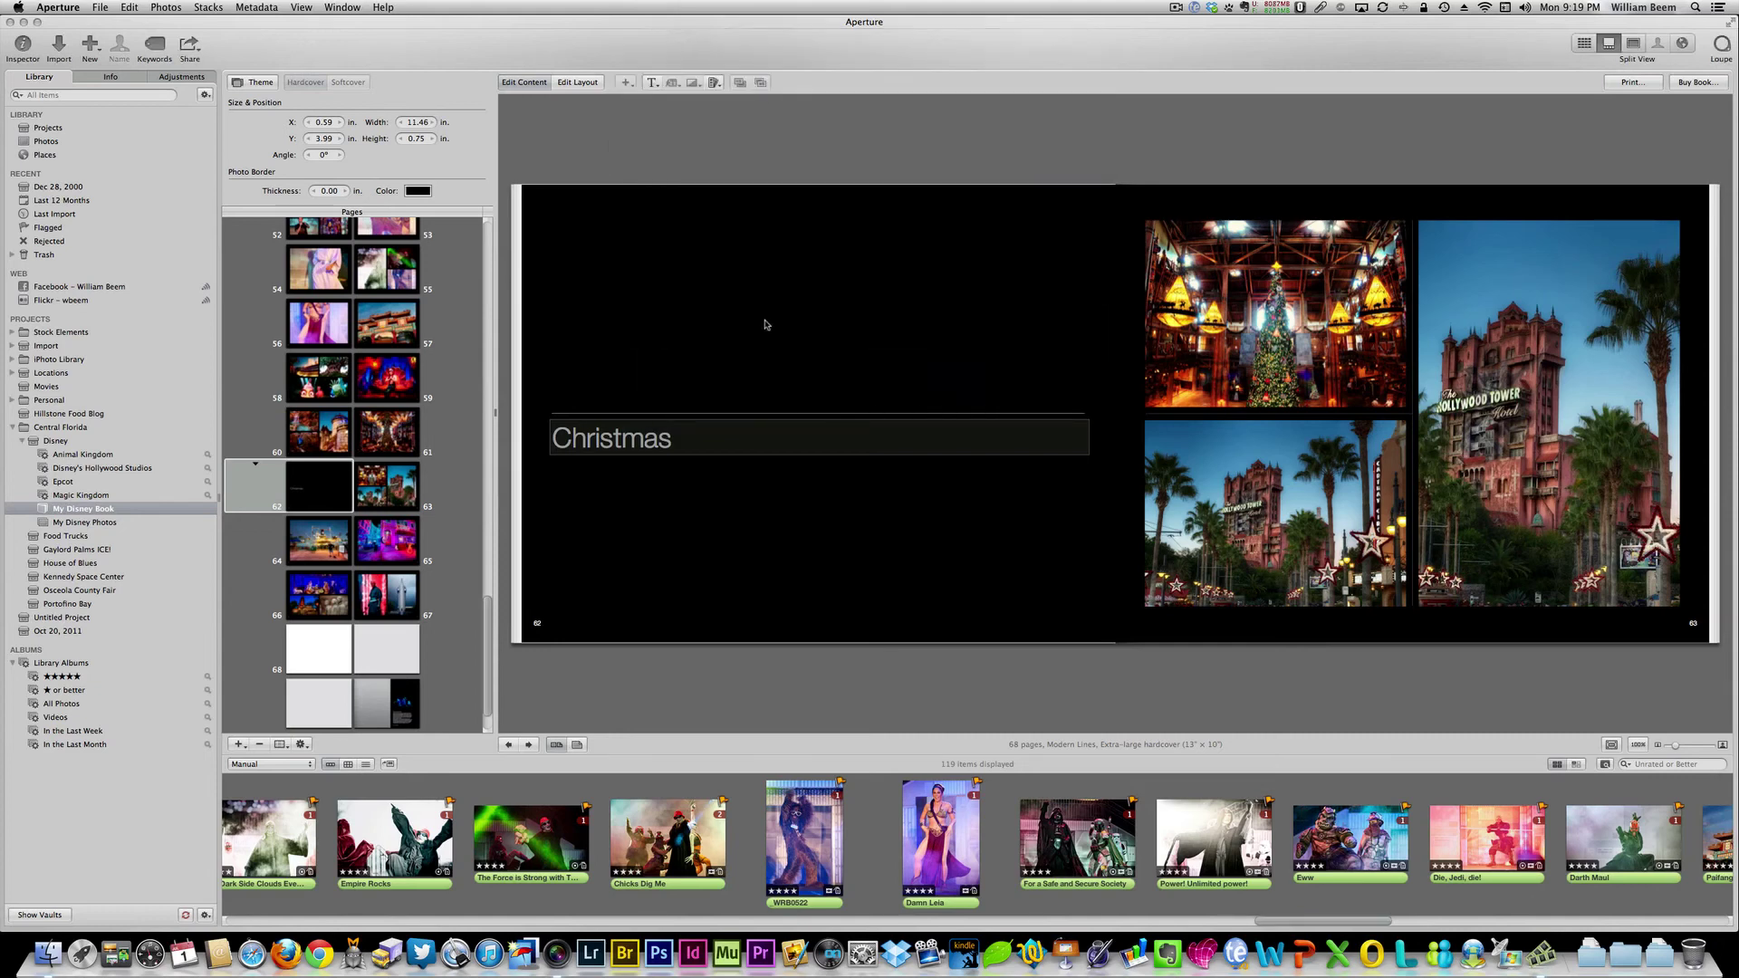
{"action": "left_click", "coordinate": [393, 345]}
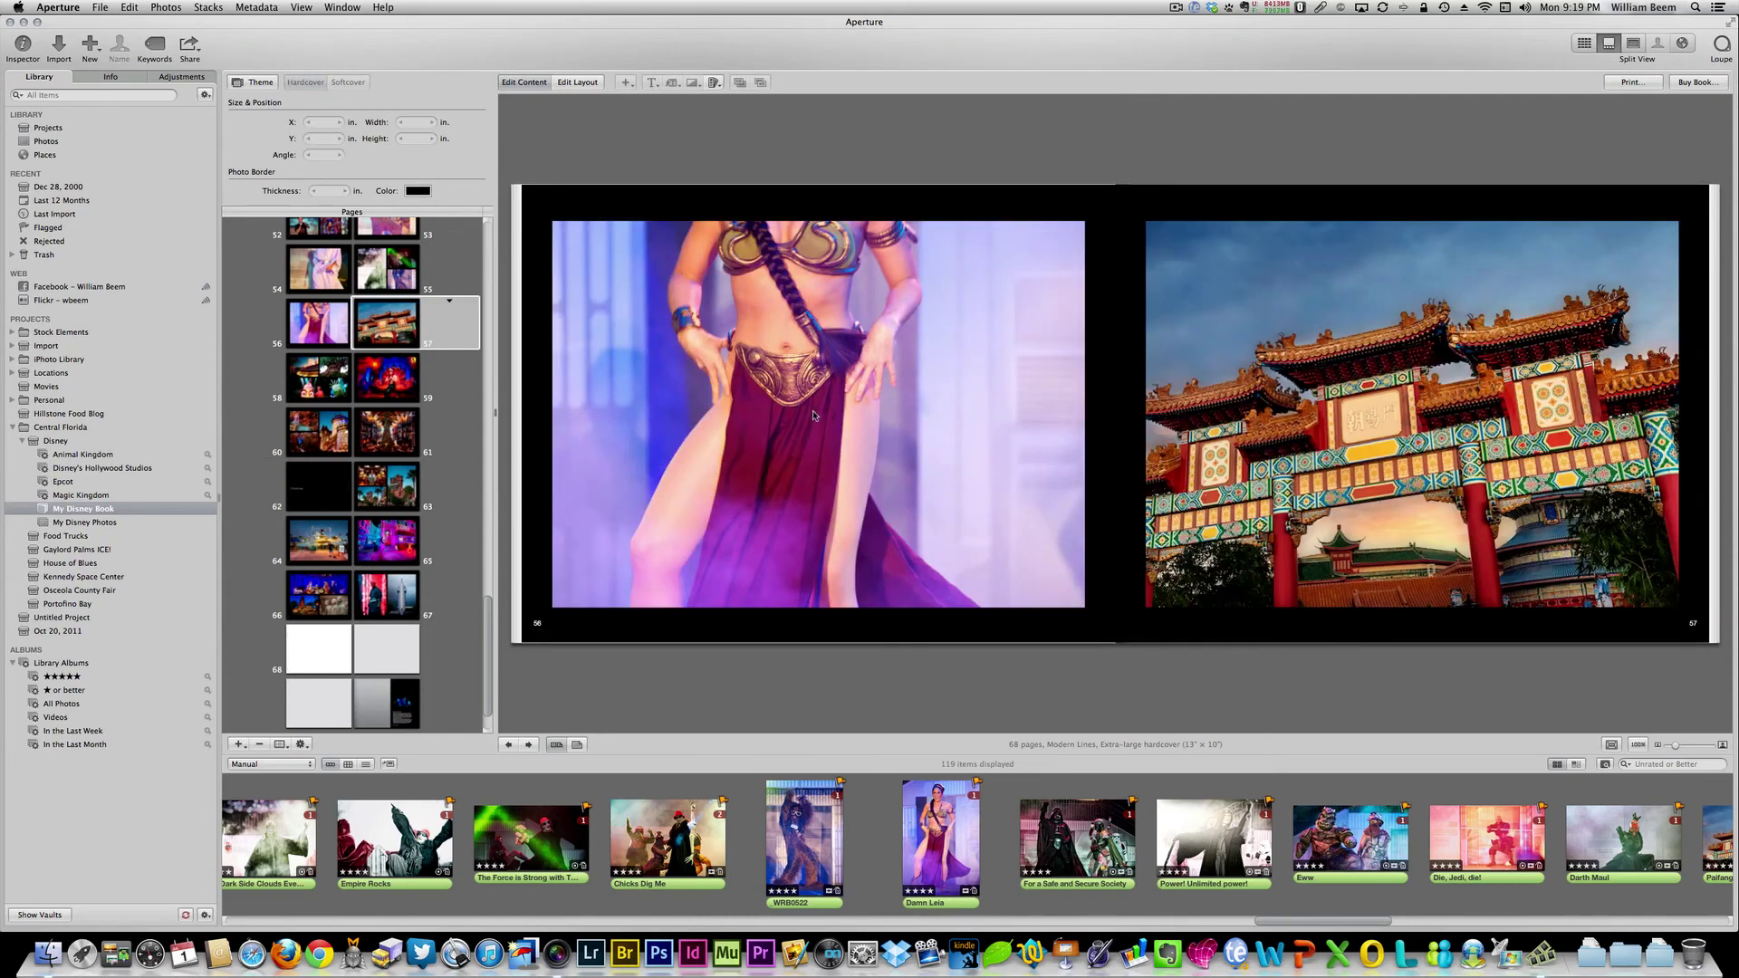
{"action": "left_click", "coordinate": [756, 334]}
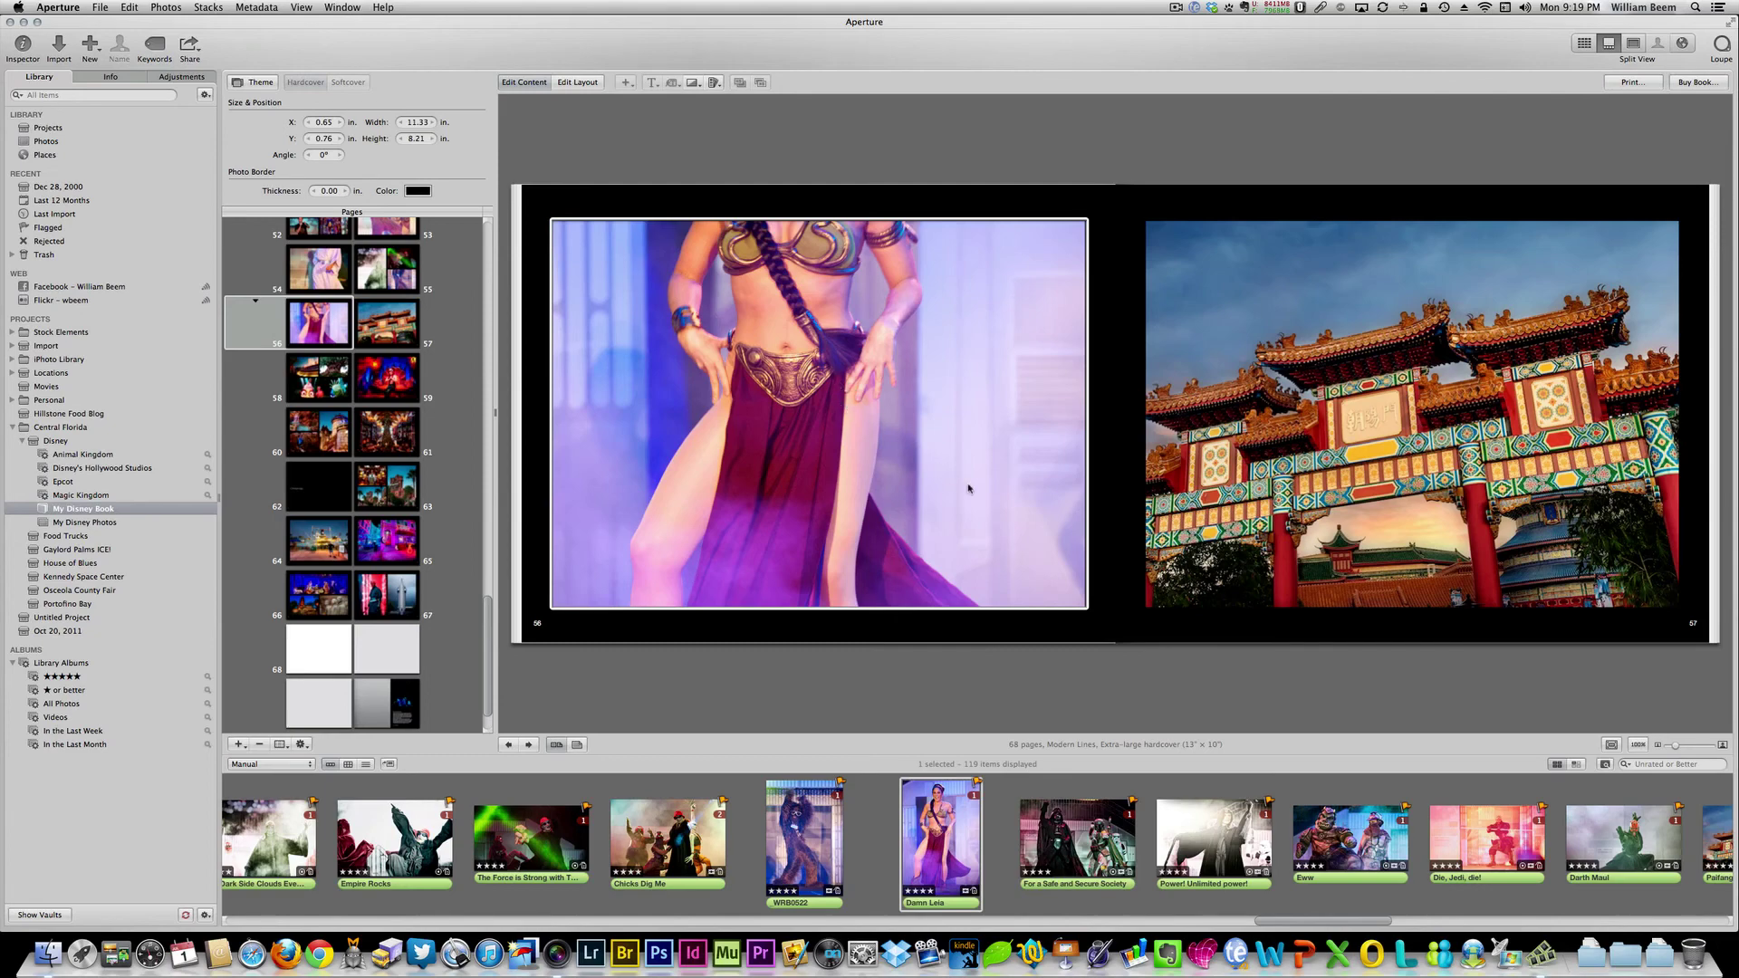
{"action": "left_click", "coordinate": [393, 555]}
{"action": "left_click_drag", "start_coordinate": [487, 678], "coordinate": [480, 489]}
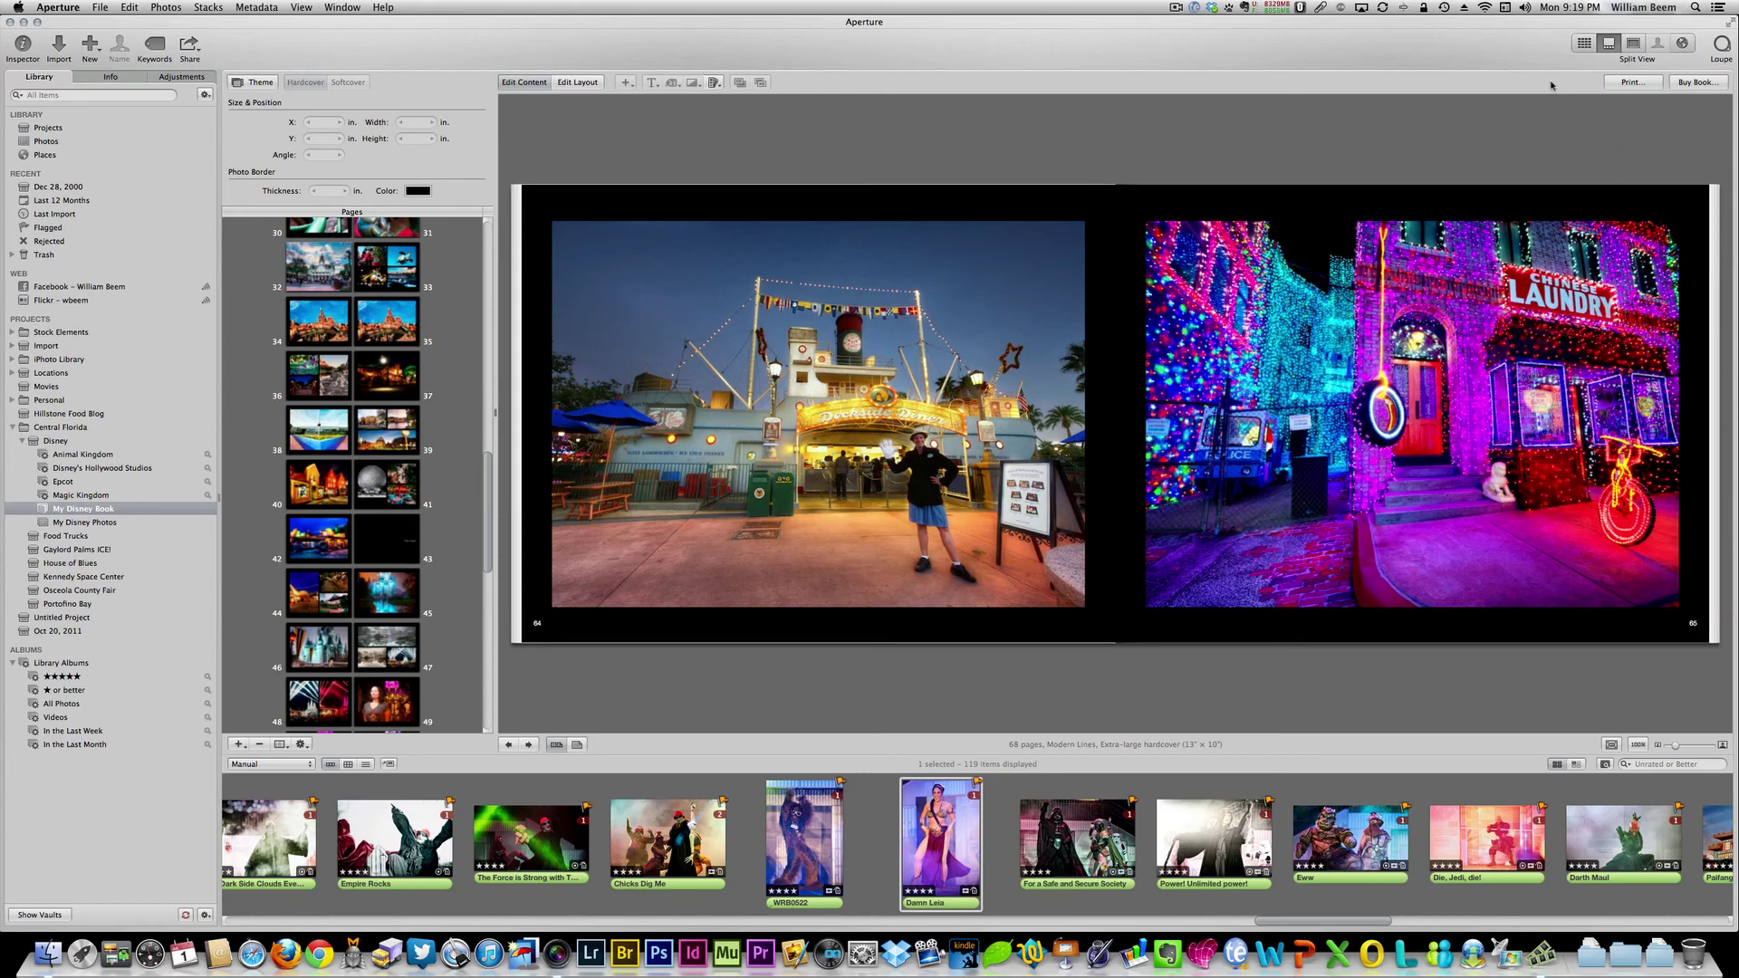
{"action": "left_click", "coordinate": [1623, 83]}
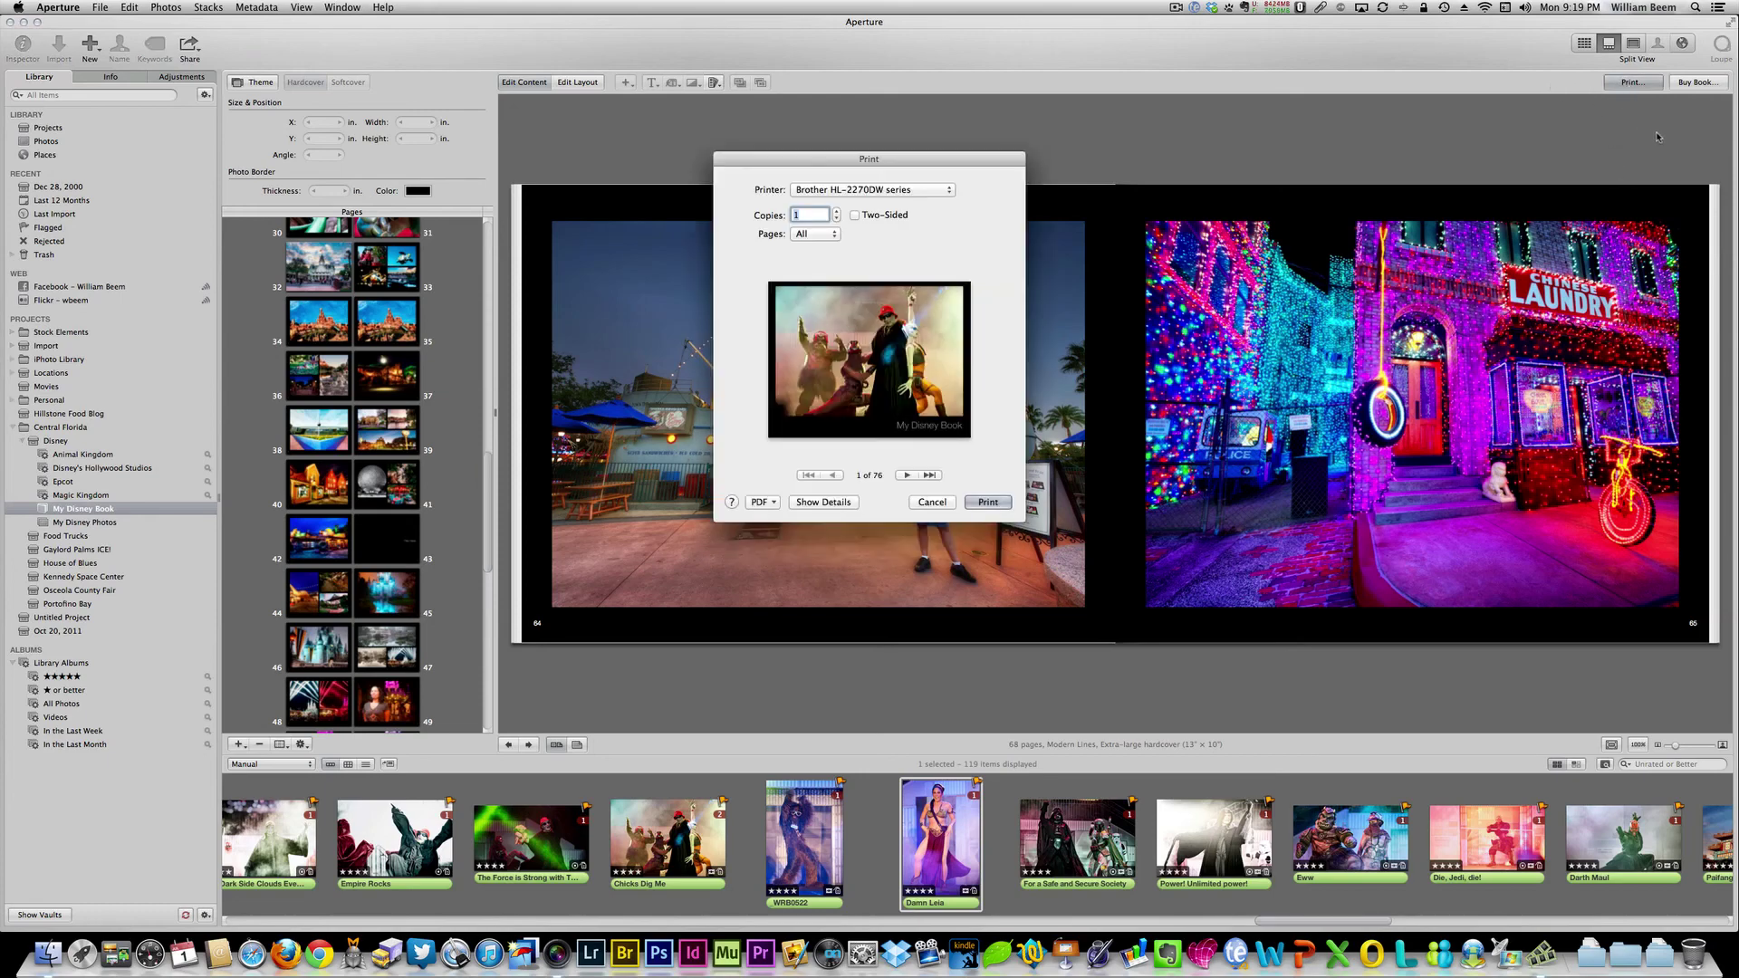
{"action": "left_click", "coordinate": [890, 193]}
{"action": "left_click", "coordinate": [962, 197]}
{"action": "left_click", "coordinate": [761, 502]}
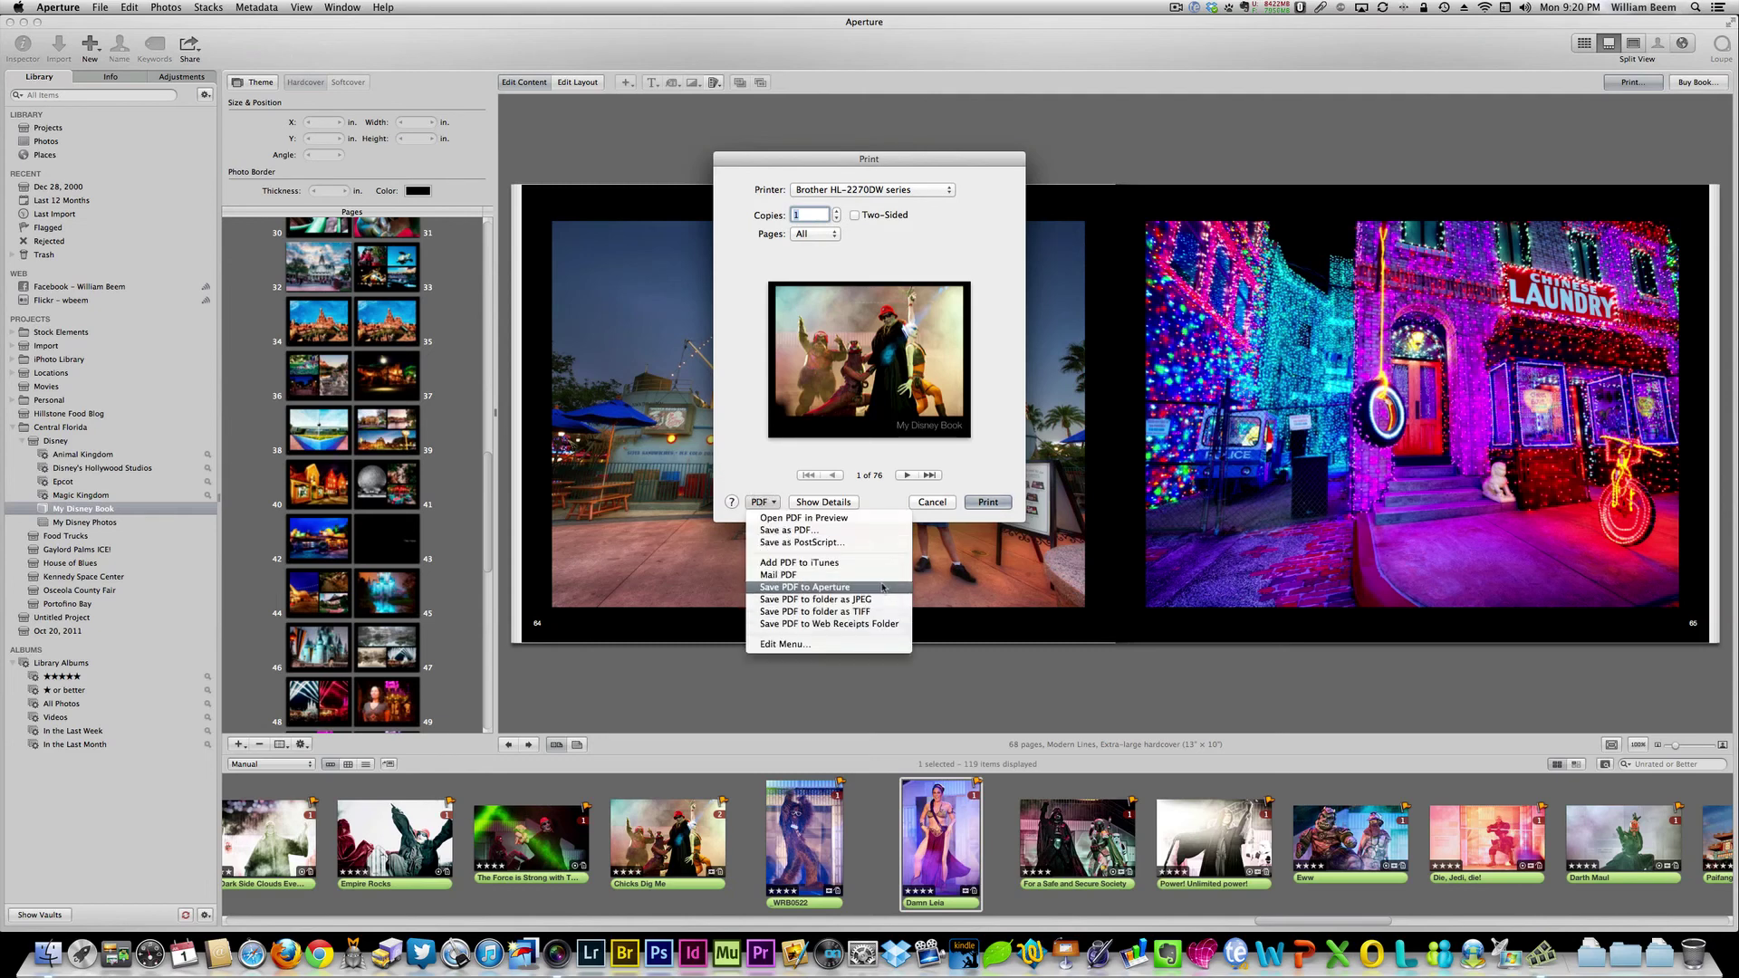
{"action": "left_click", "coordinate": [1001, 395]}
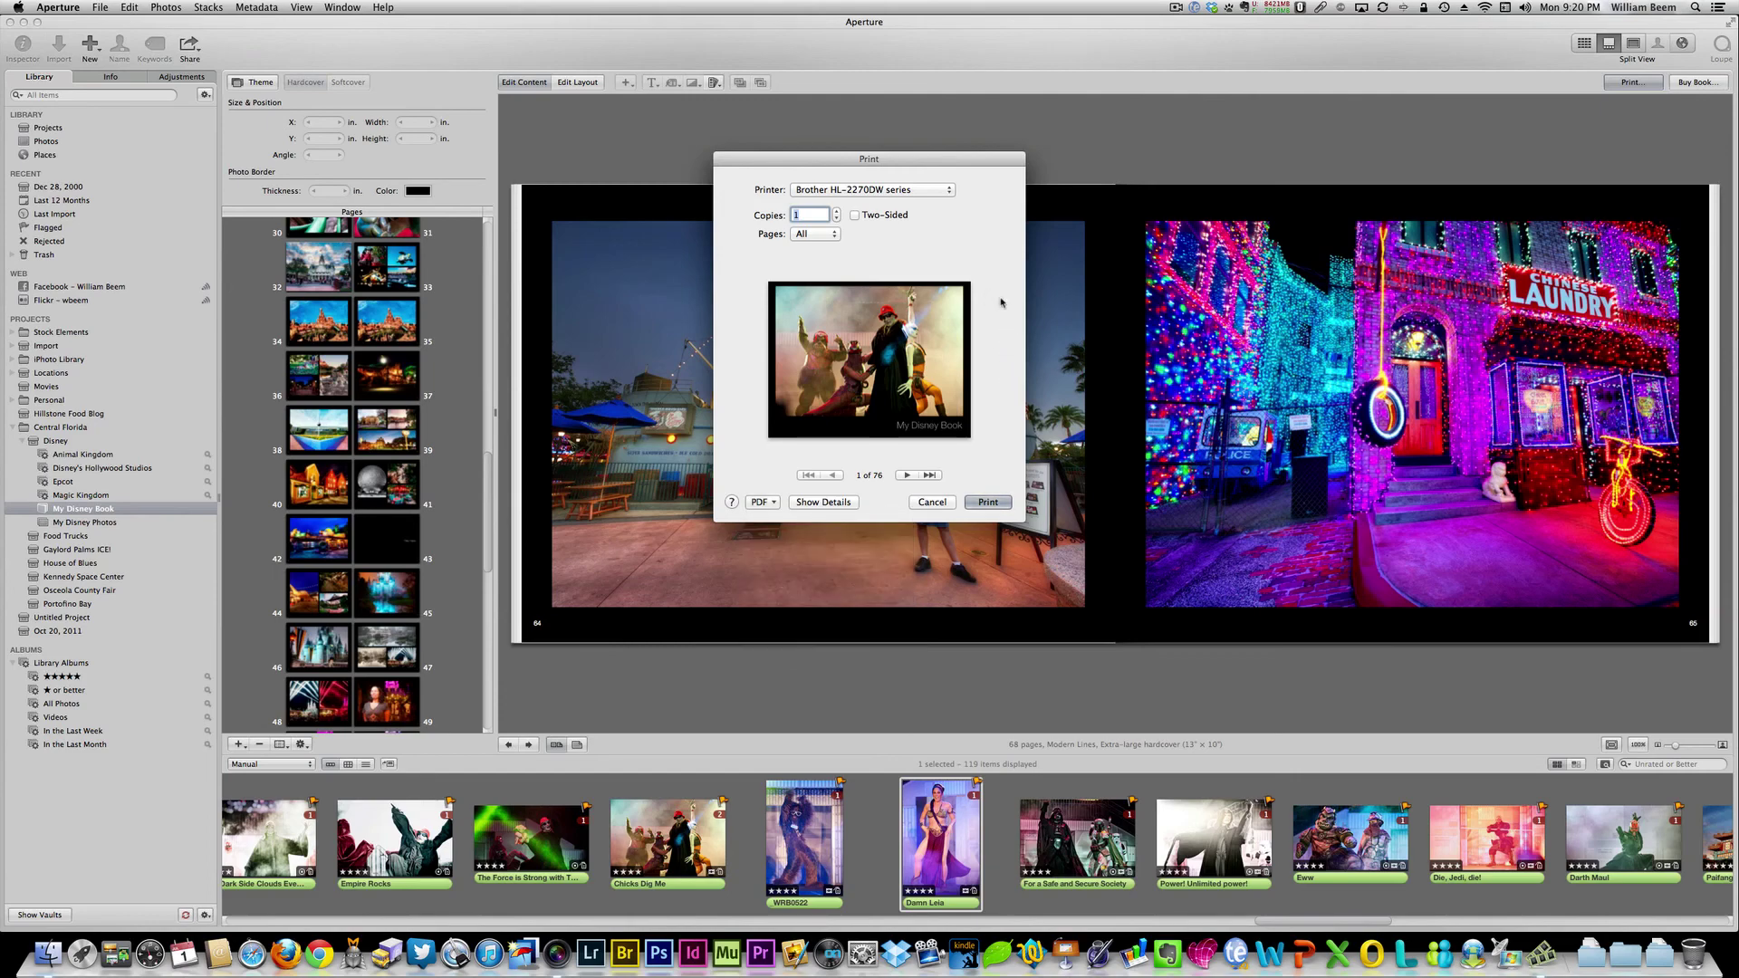
{"action": "left_click", "coordinate": [930, 502]}
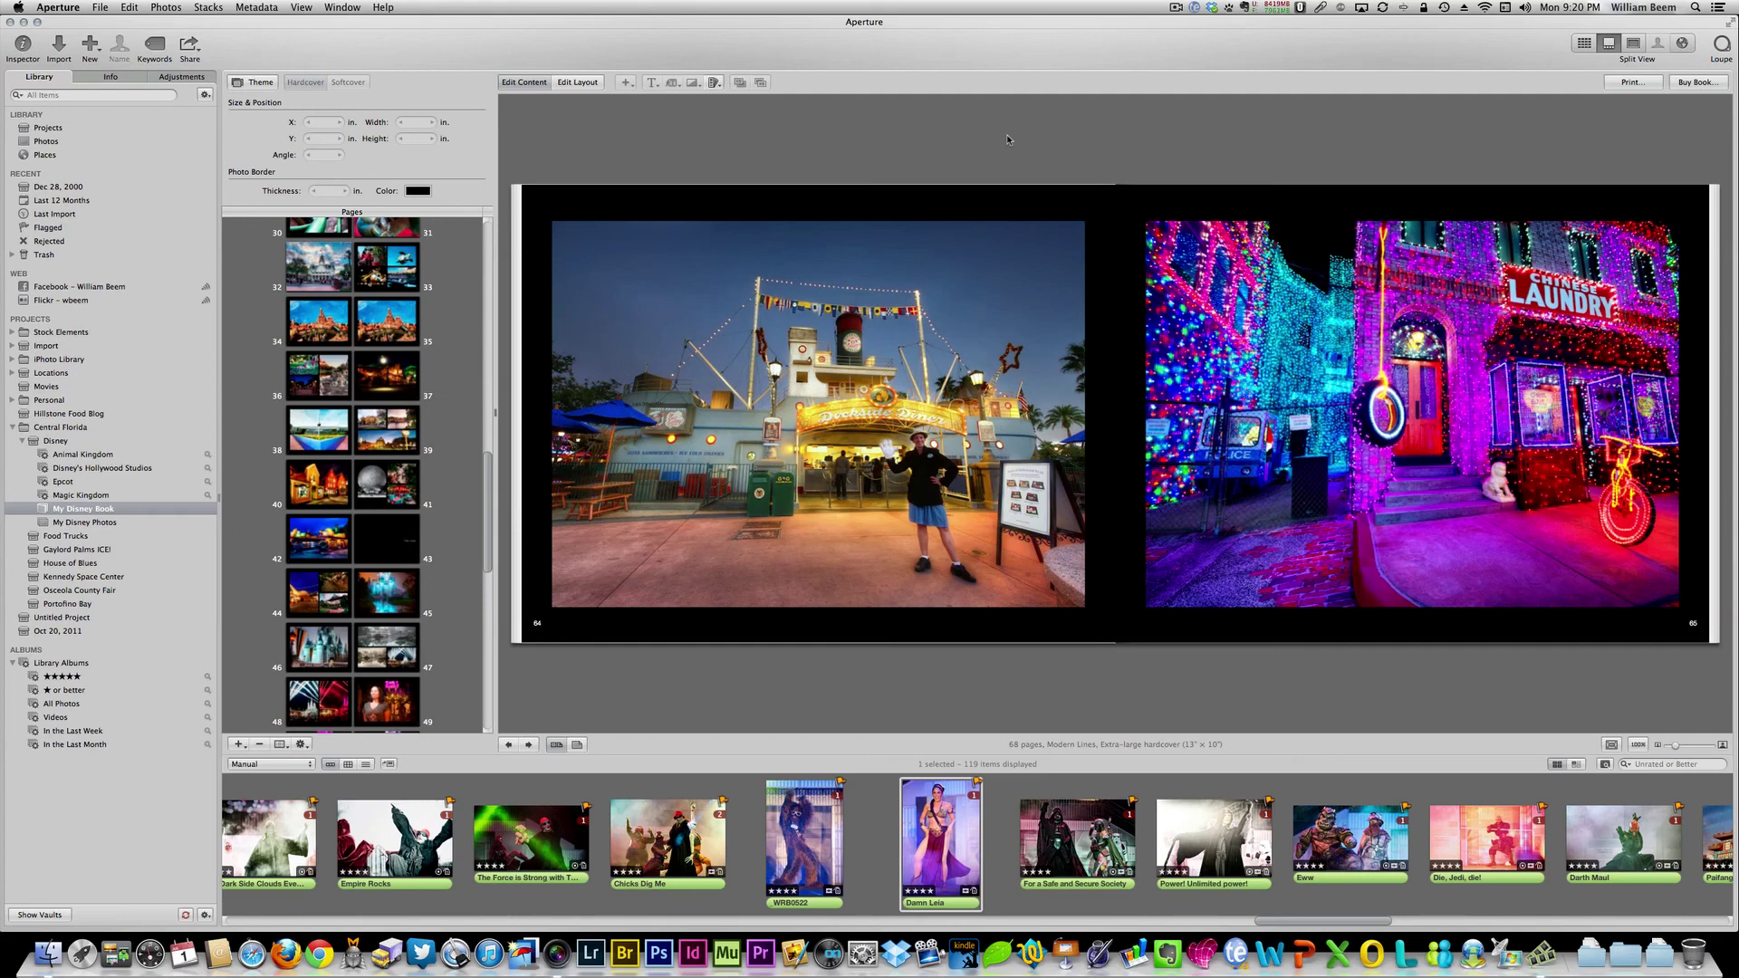
- In Edit Layout, try Black & White Yellow Filter on the page 64 photo, then undo it
{"action": "left_click", "coordinate": [582, 83]}
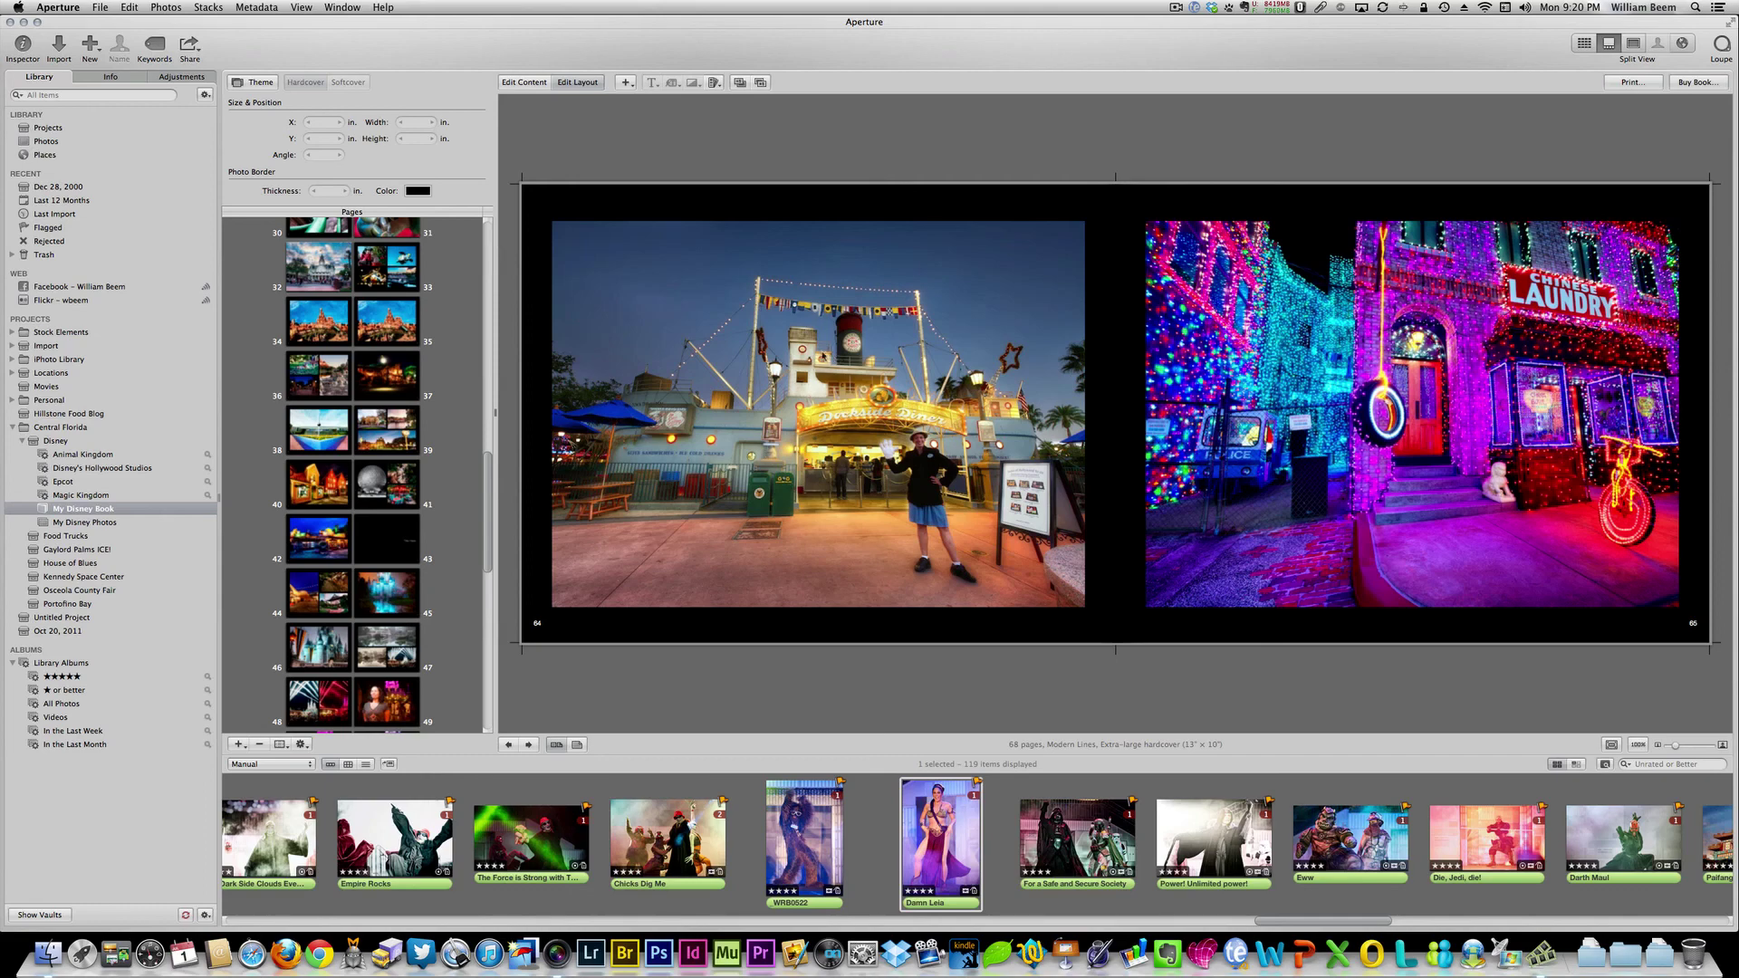
{"action": "left_click", "coordinate": [816, 345]}
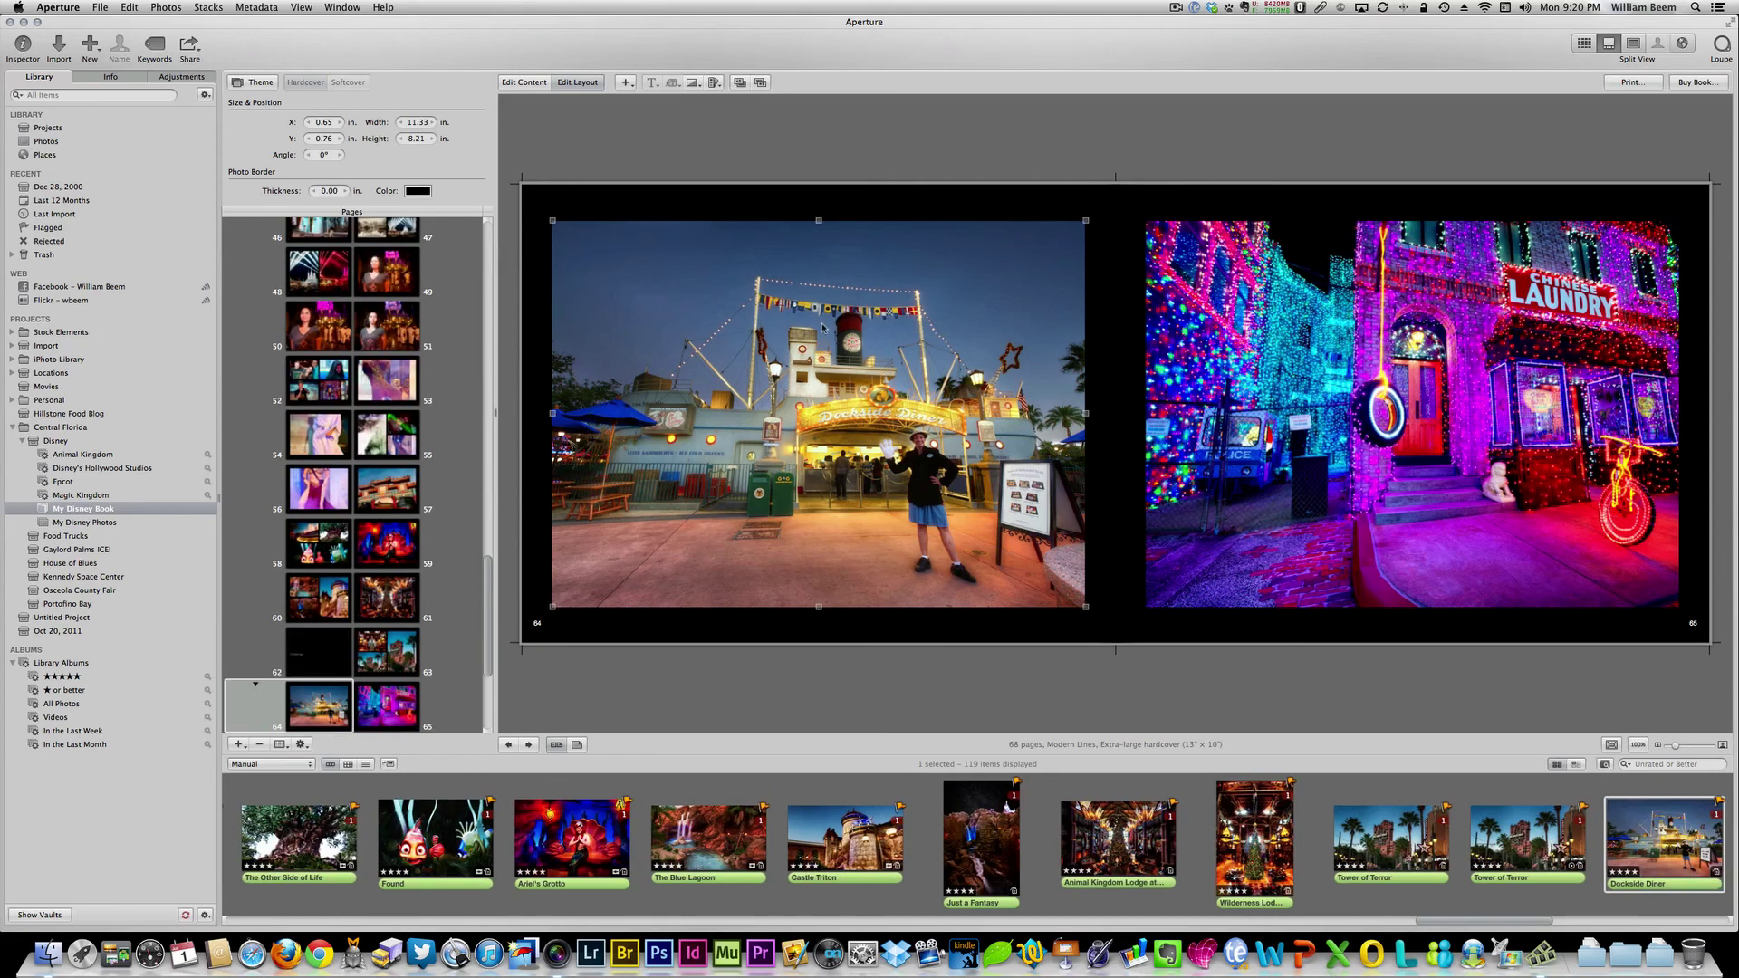
{"action": "left_click", "coordinate": [182, 77]}
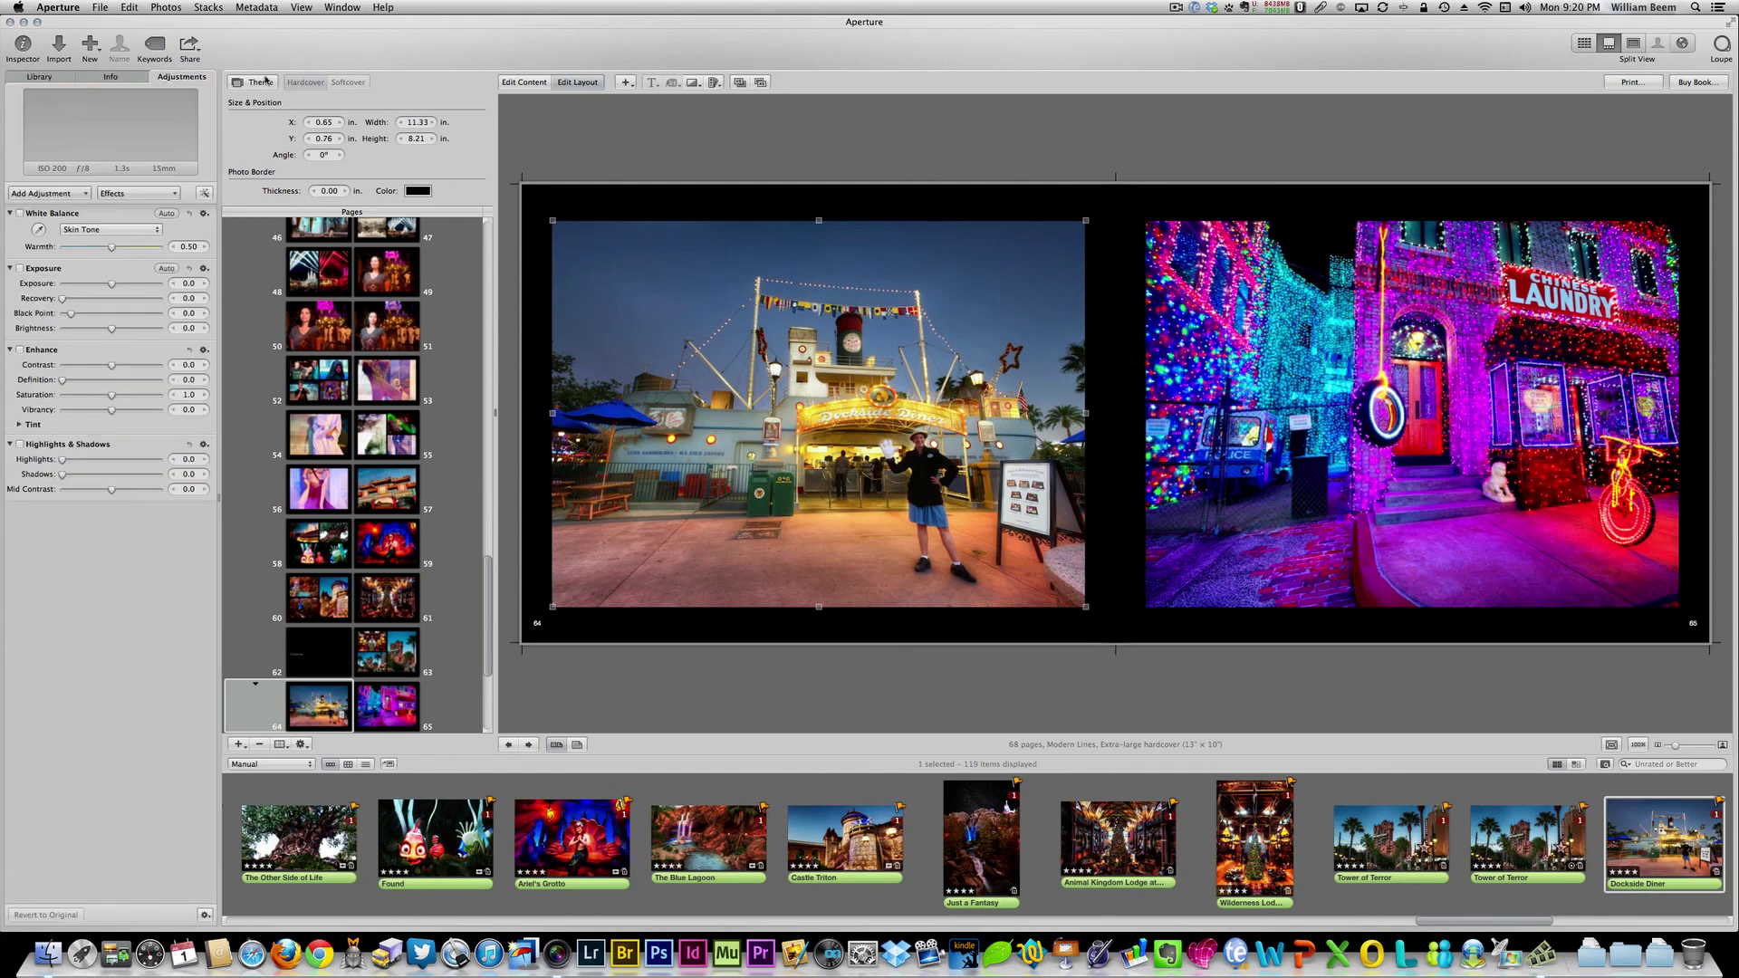
{"action": "left_click", "coordinate": [166, 195]}
{"action": "mouse_move", "coordinate": [168, 241]}
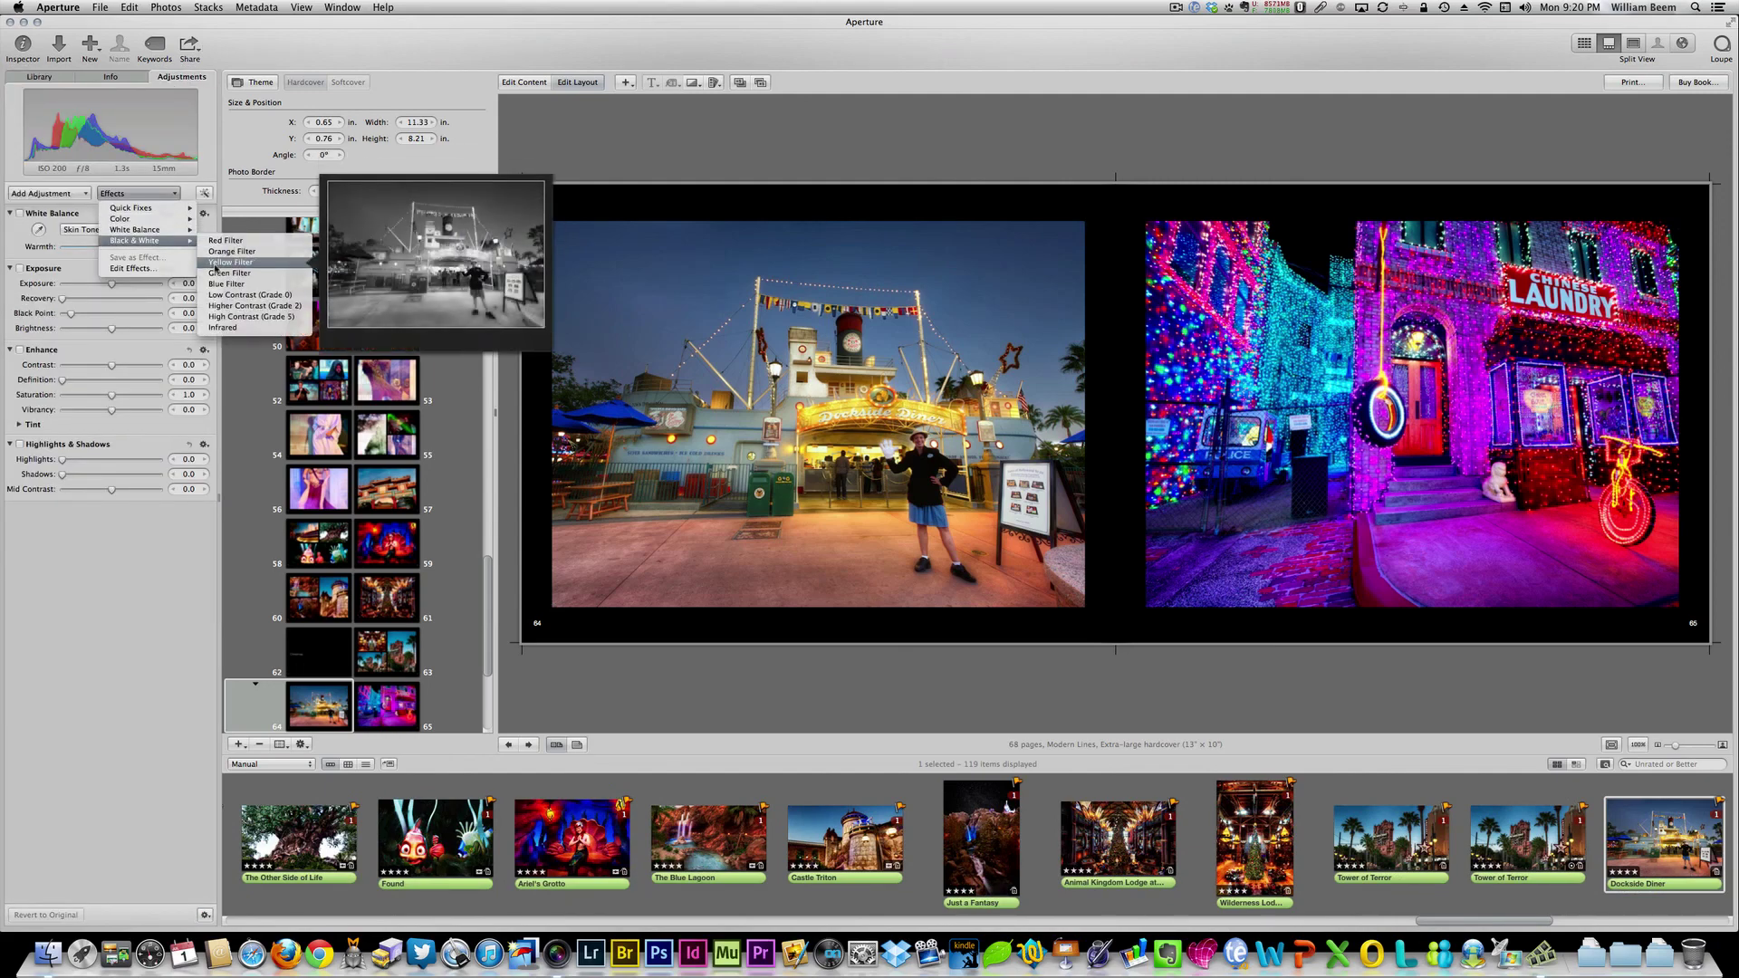
{"action": "left_click", "coordinate": [218, 263]}
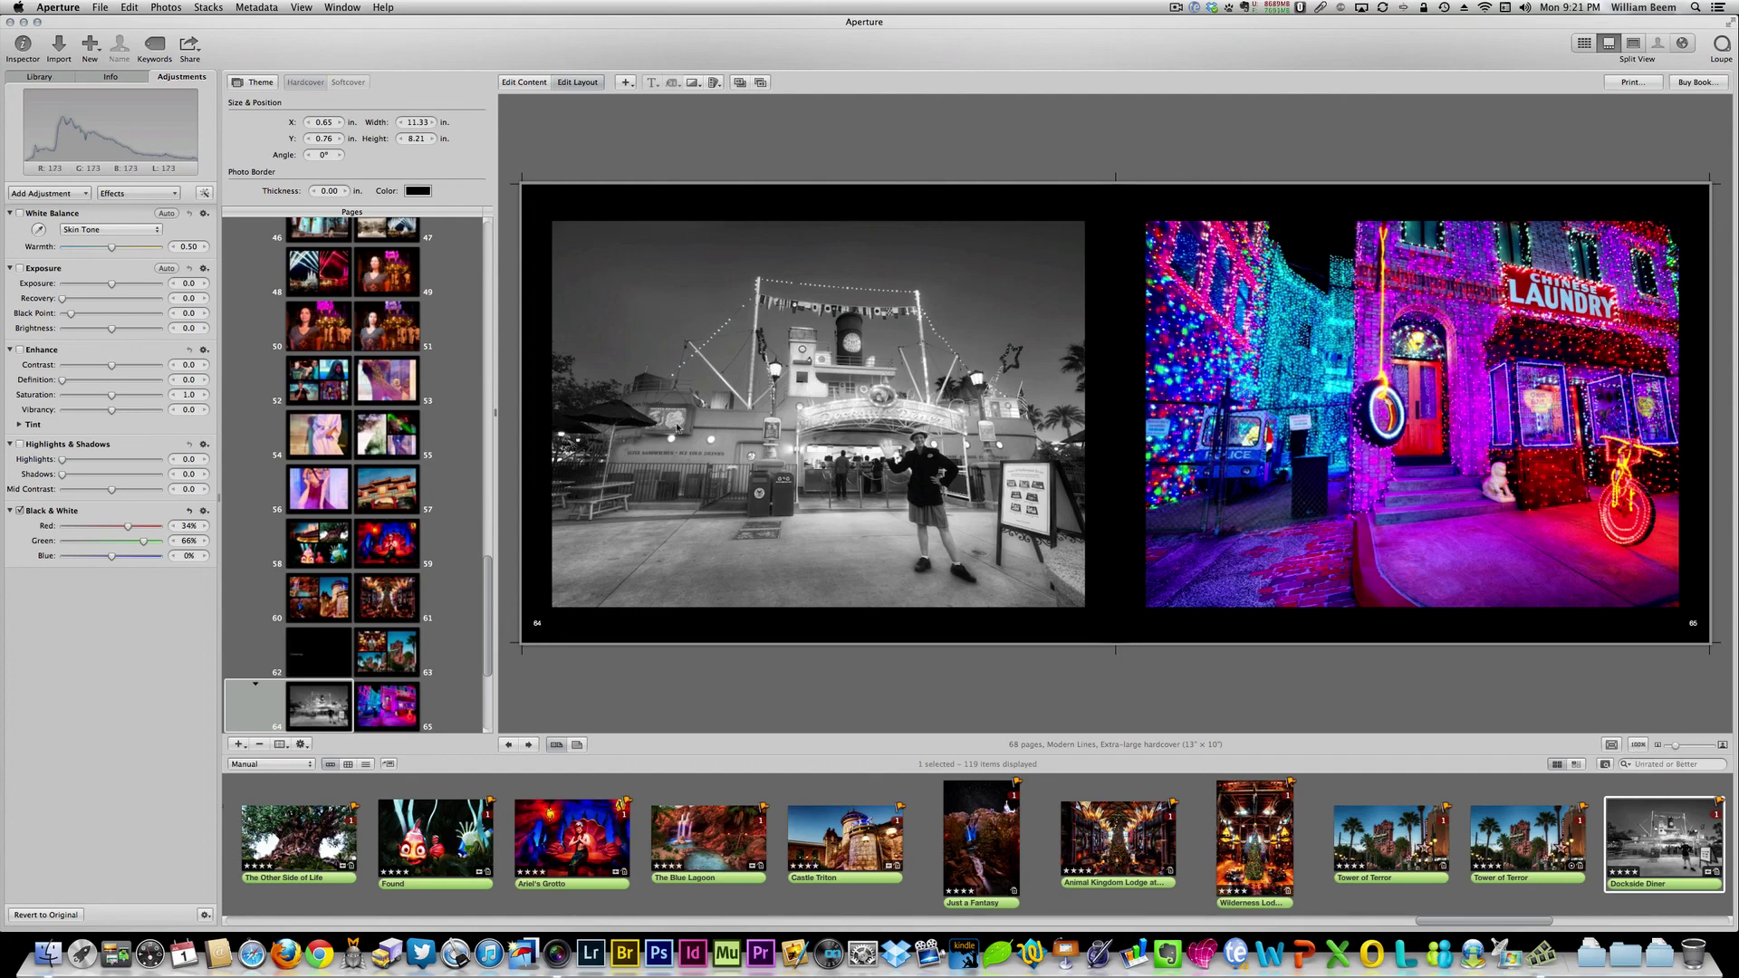
{"action": "key", "text": "super+z"}
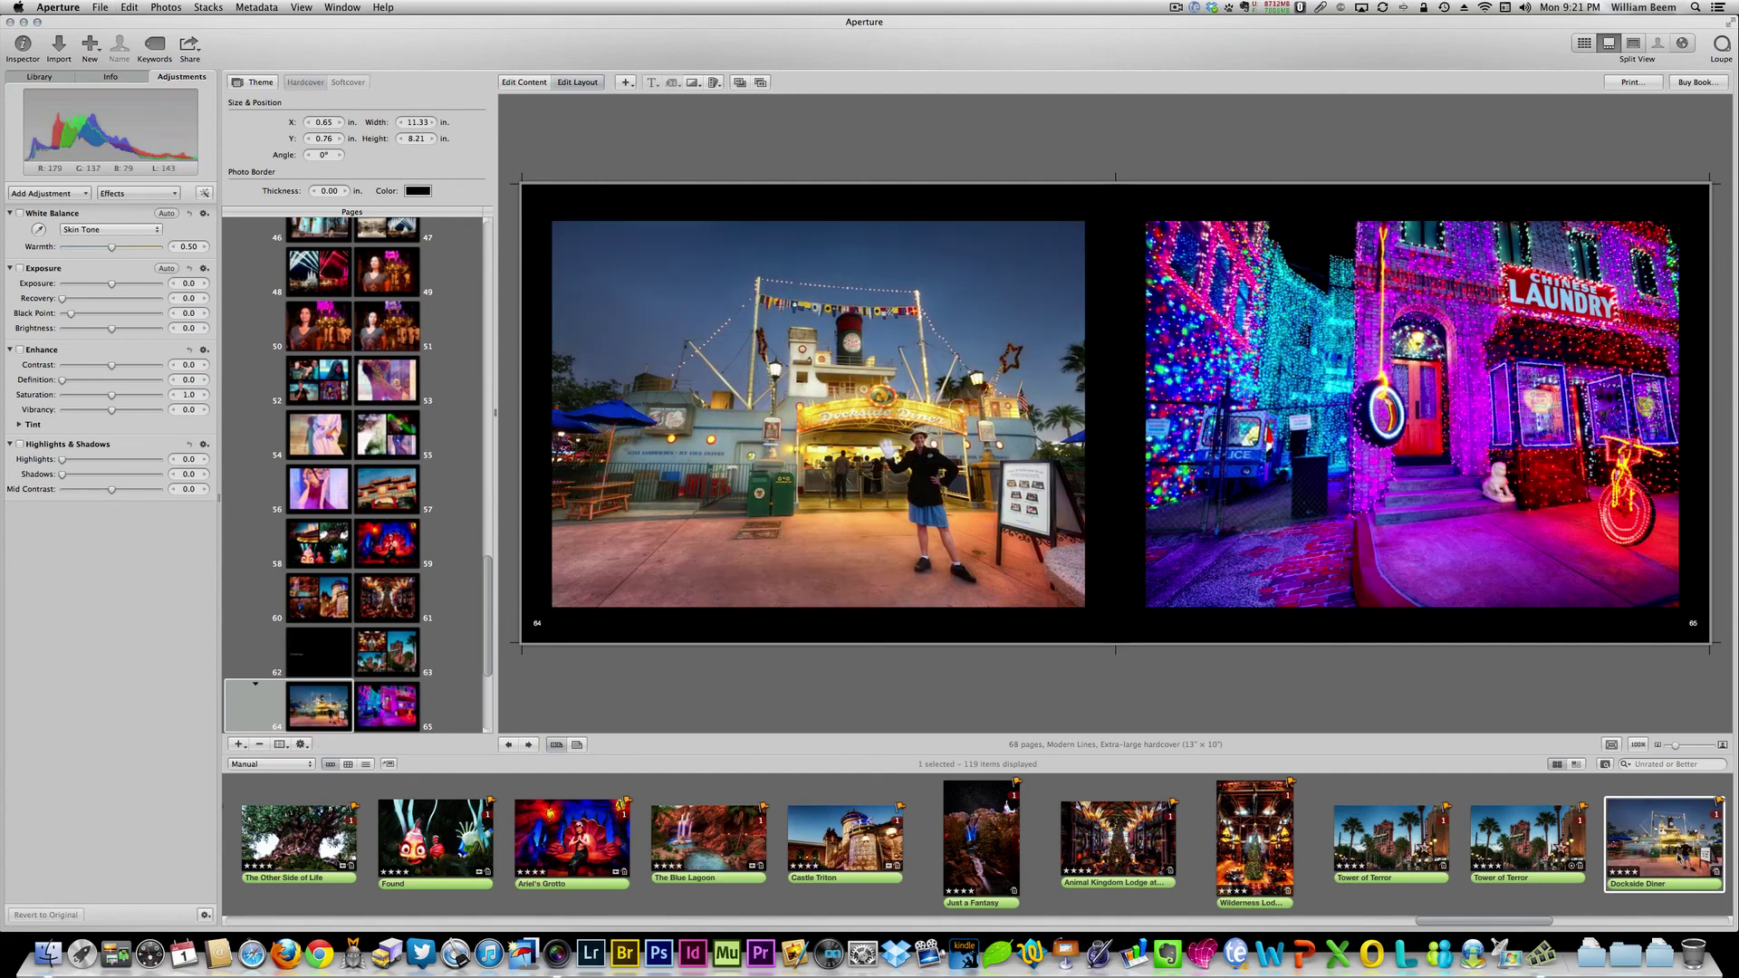
- Give the Dockside Diner photo the B&W book filter, then switch it to B&W Wash - Light
{"action": "left_click", "coordinate": [693, 83]}
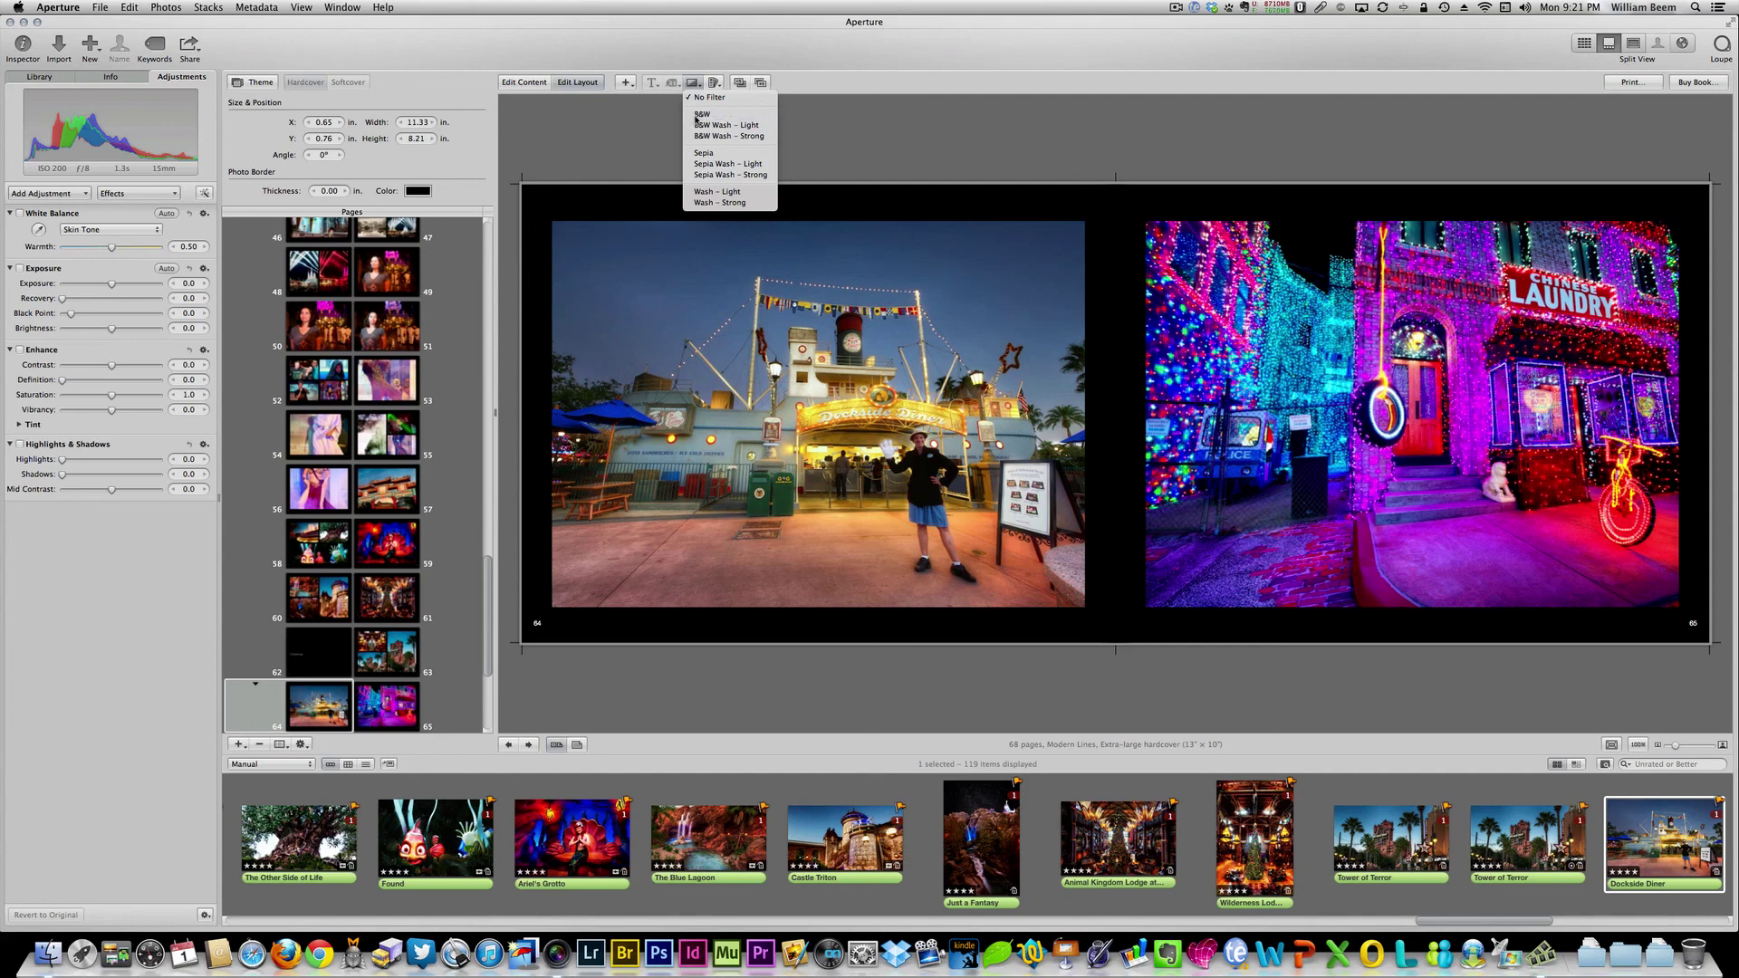
{"action": "left_click", "coordinate": [702, 114]}
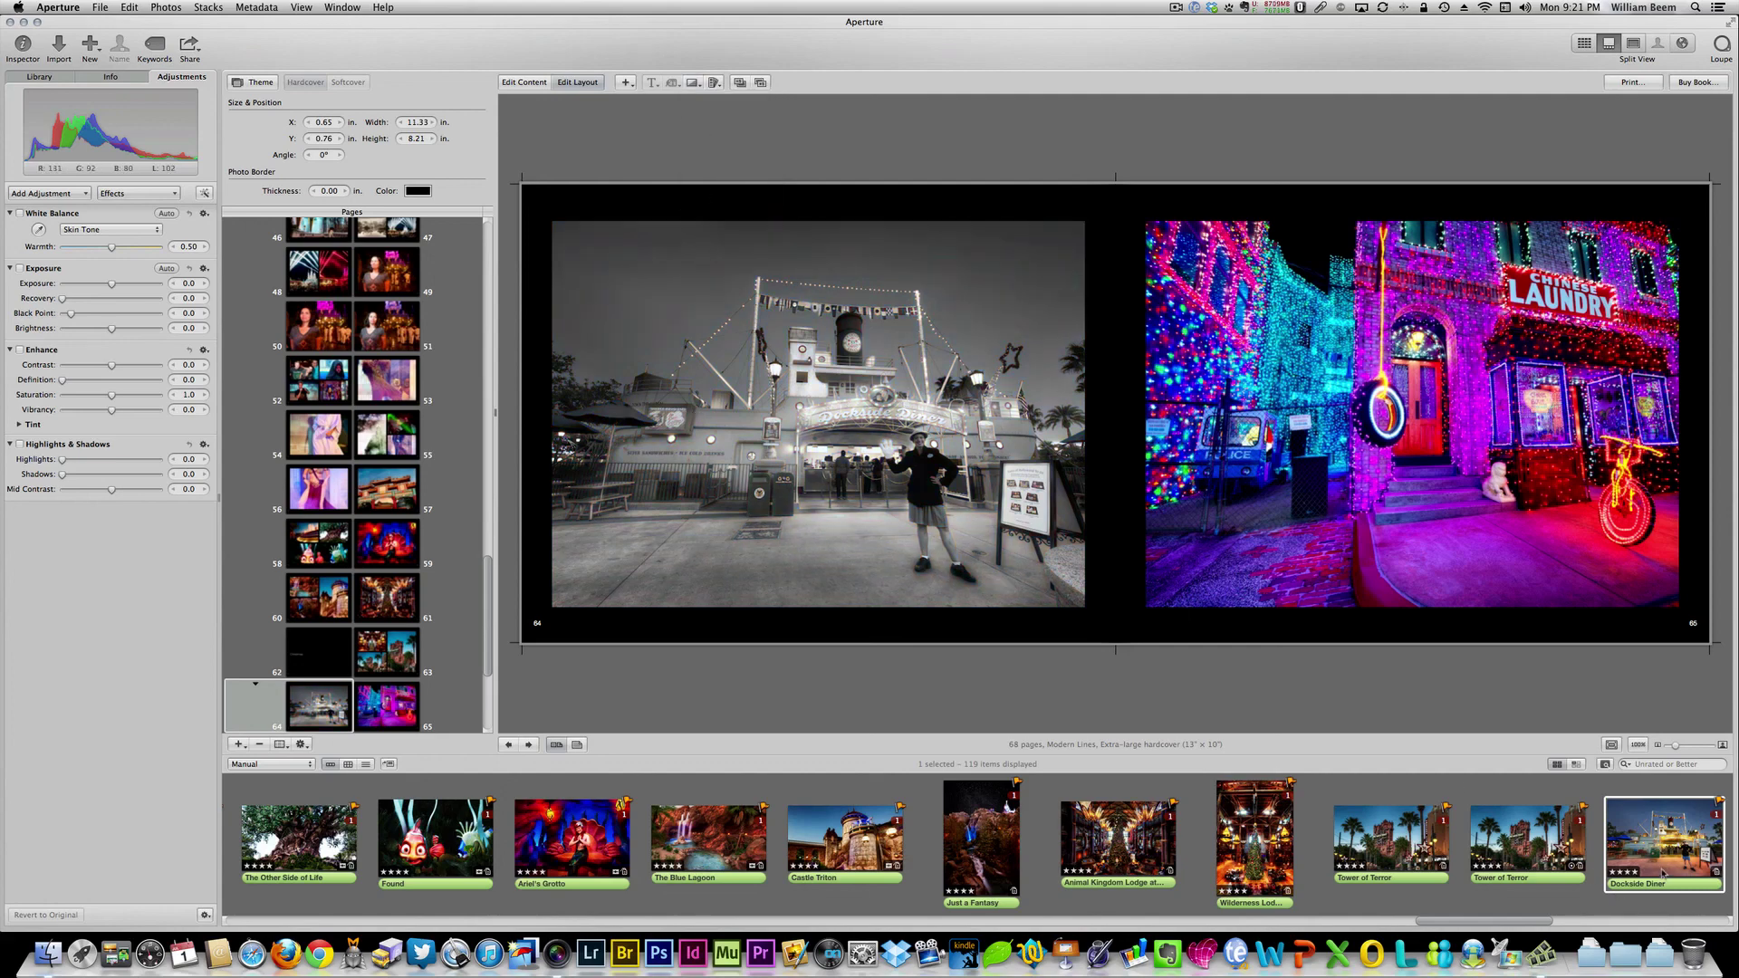
{"action": "key", "text": "Left"}
{"action": "left_click", "coordinate": [1637, 854]}
{"action": "left_click", "coordinate": [836, 489]}
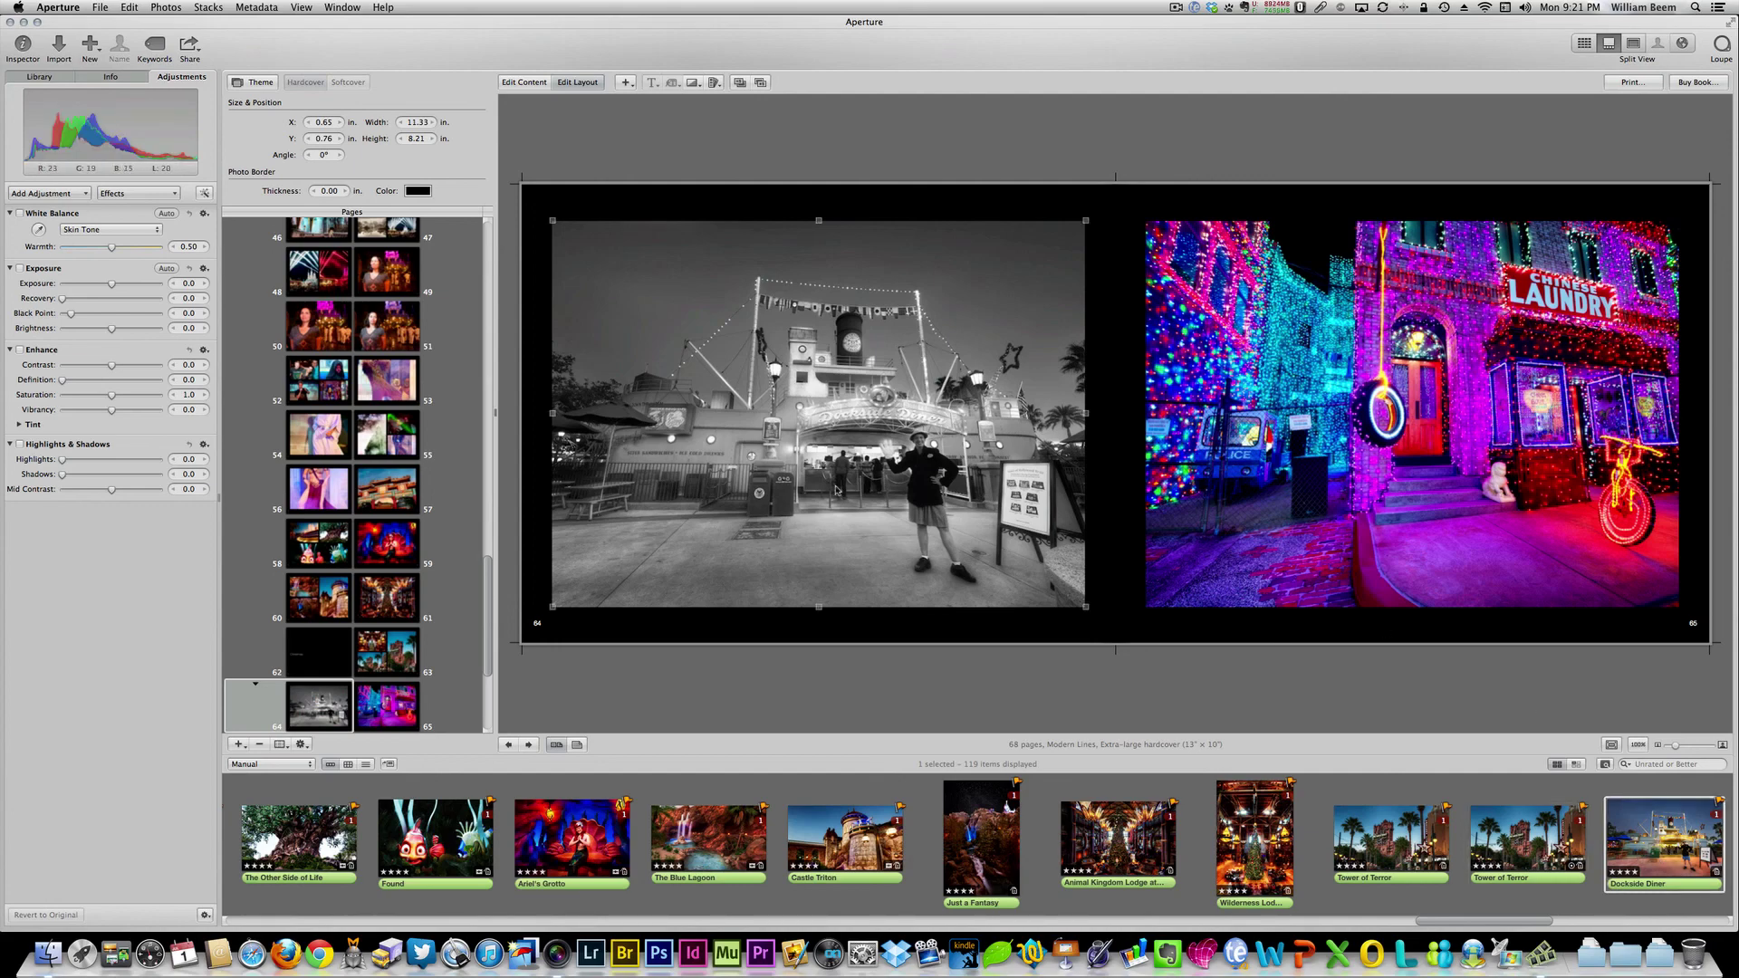
{"action": "left_click", "coordinate": [694, 83]}
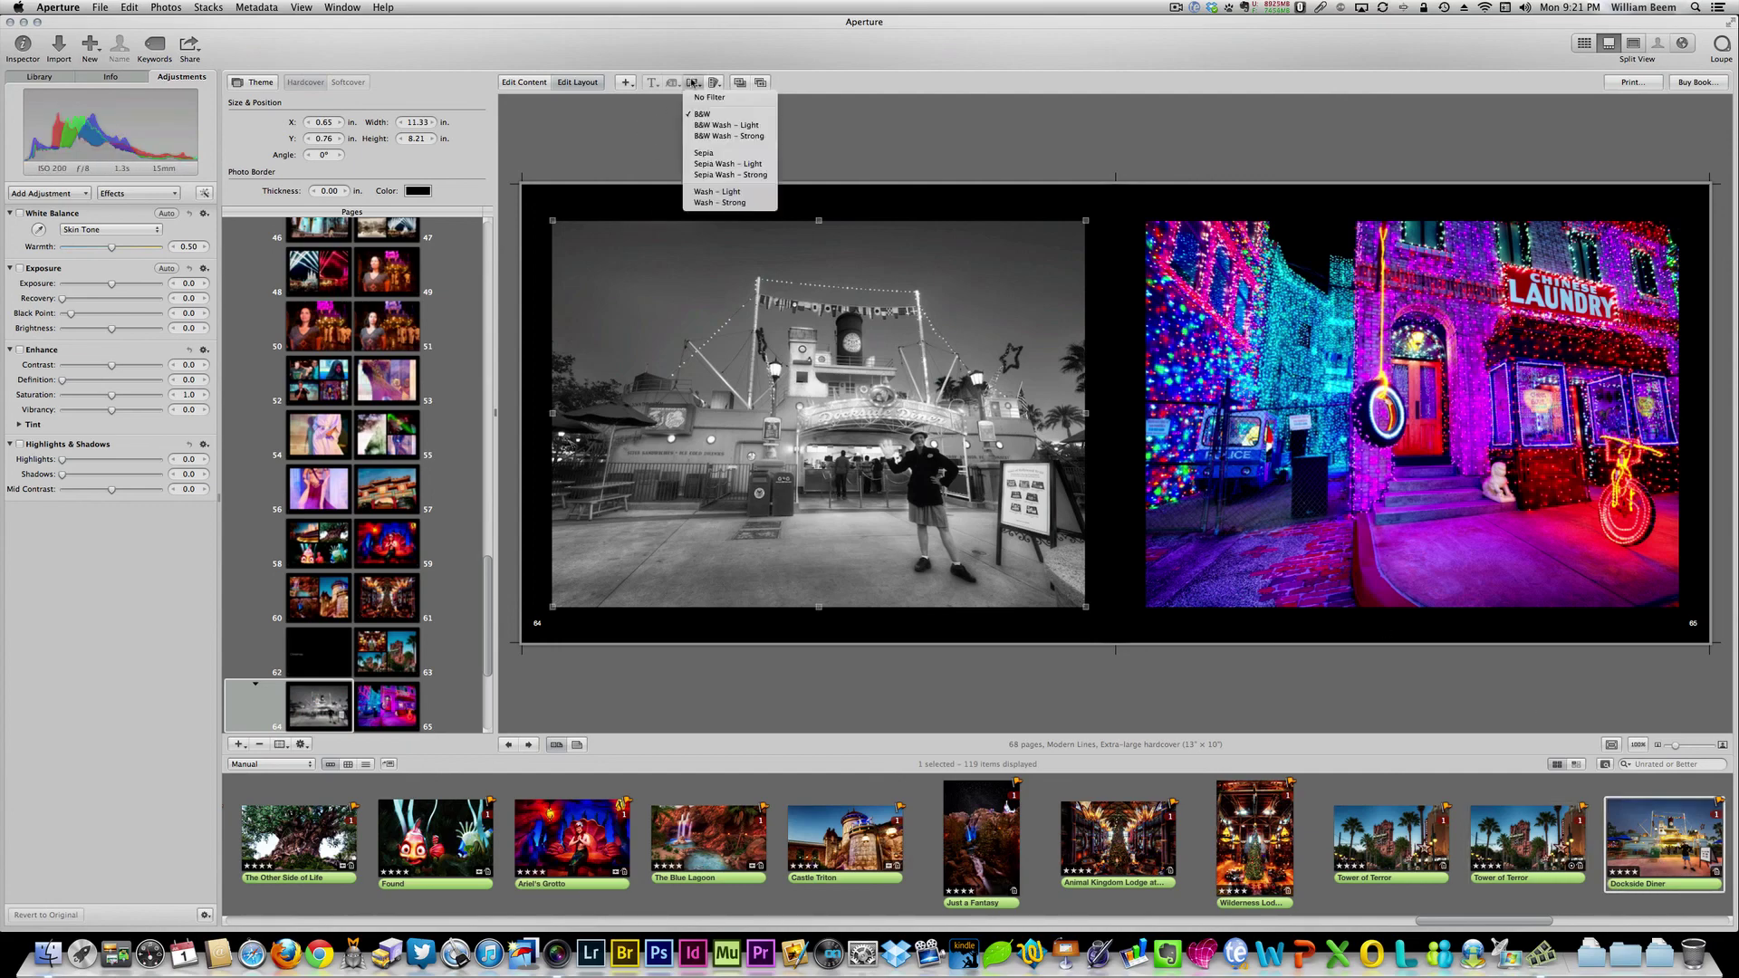
{"action": "left_click", "coordinate": [704, 127]}
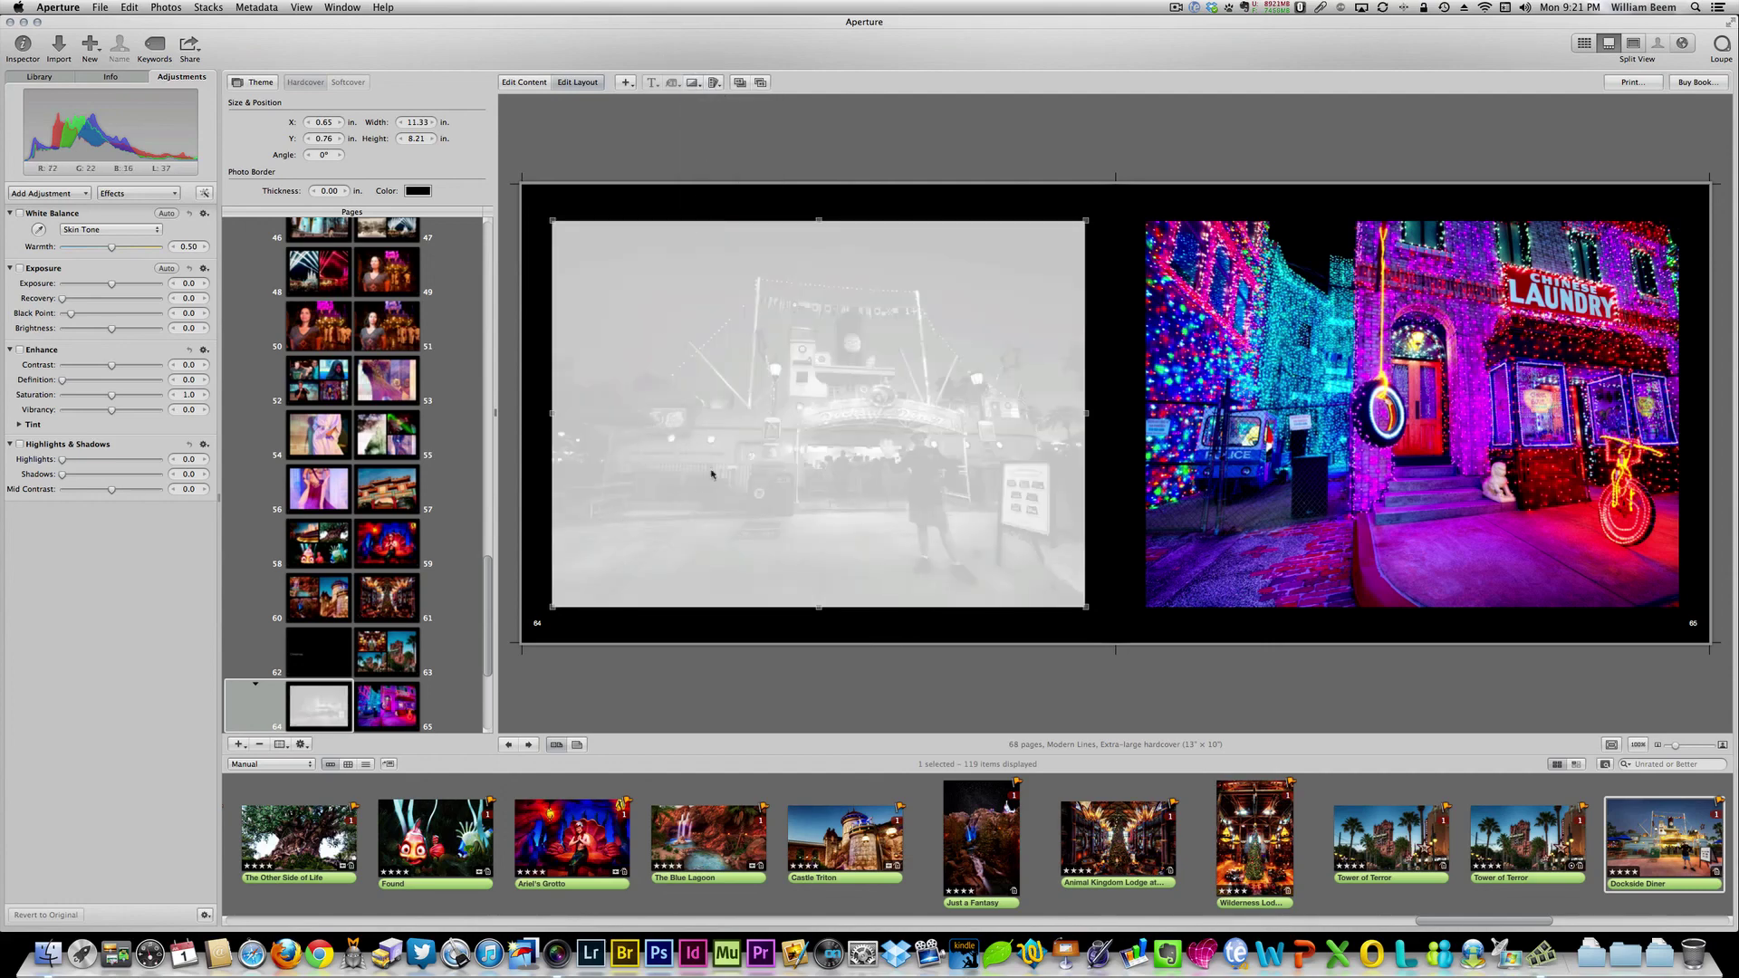